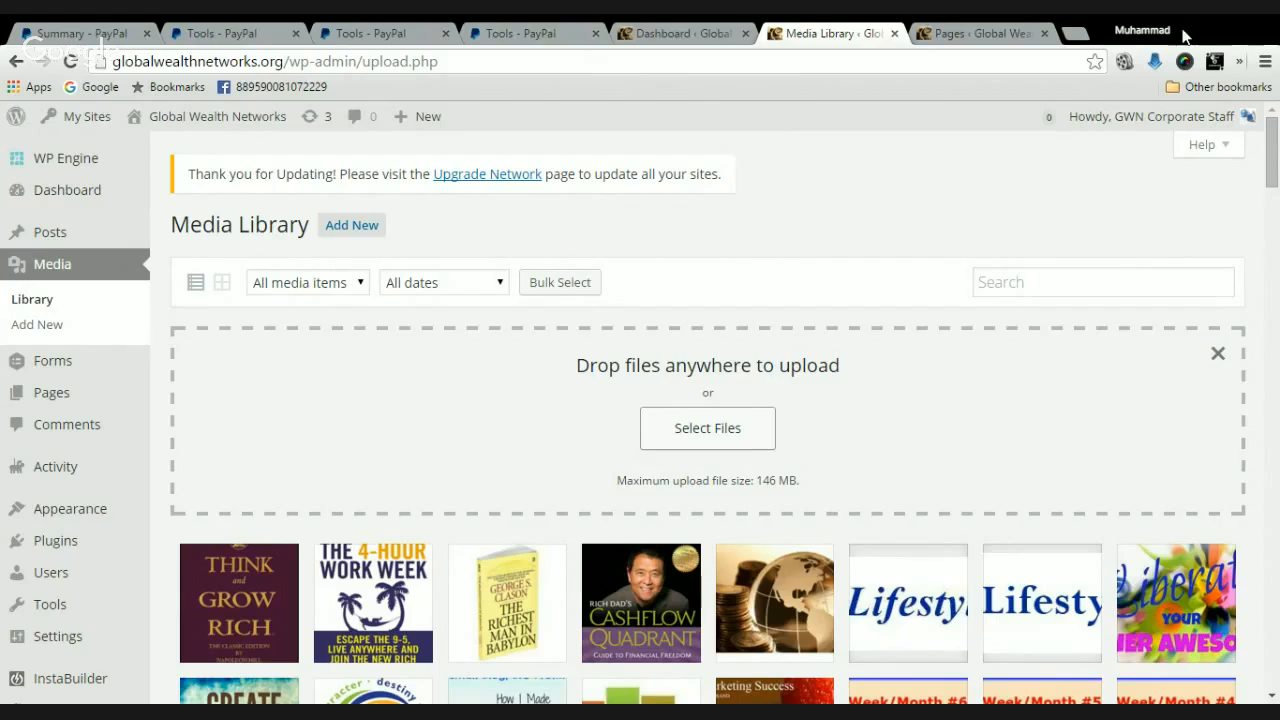
Upload the Checkout with PayPal image images.jpg to the media library and view its attachment details
{"action": "left_click", "coordinate": [704, 430]}
{"action": "double_click", "coordinate": [734, 237]}
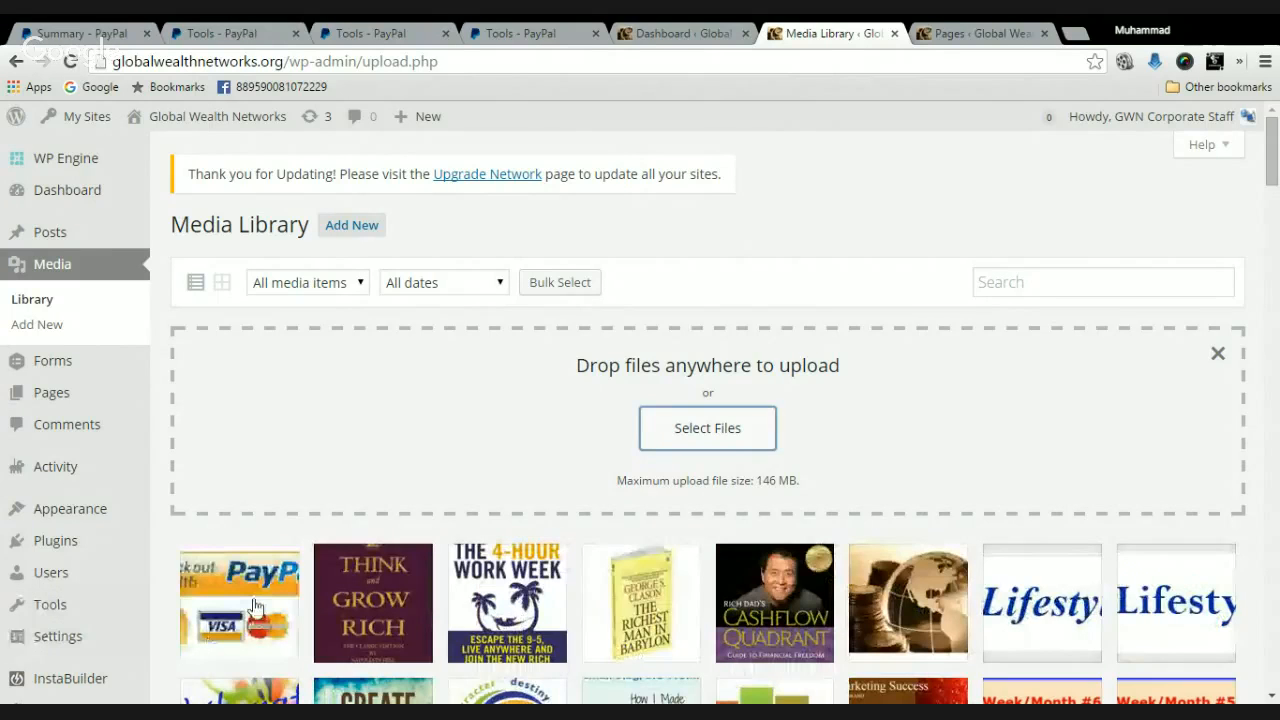
{"action": "left_click", "coordinate": [212, 644]}
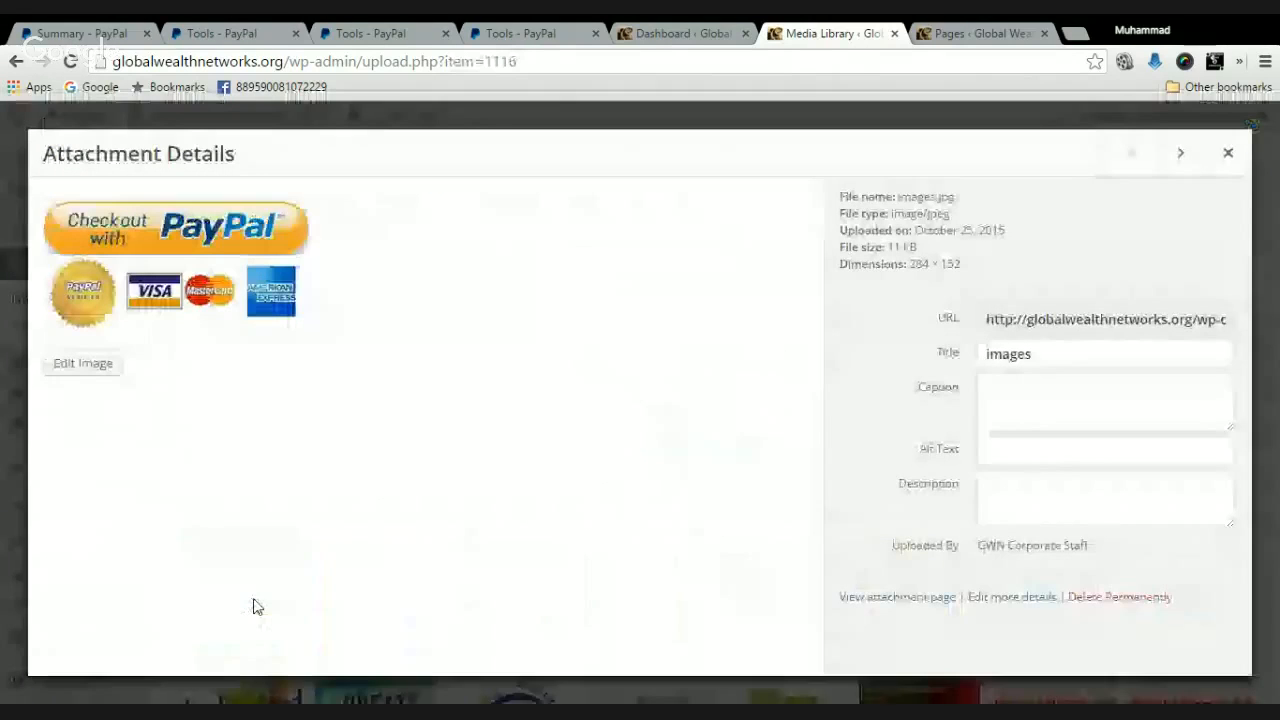
{"action": "left_click", "coordinate": [1229, 152]}
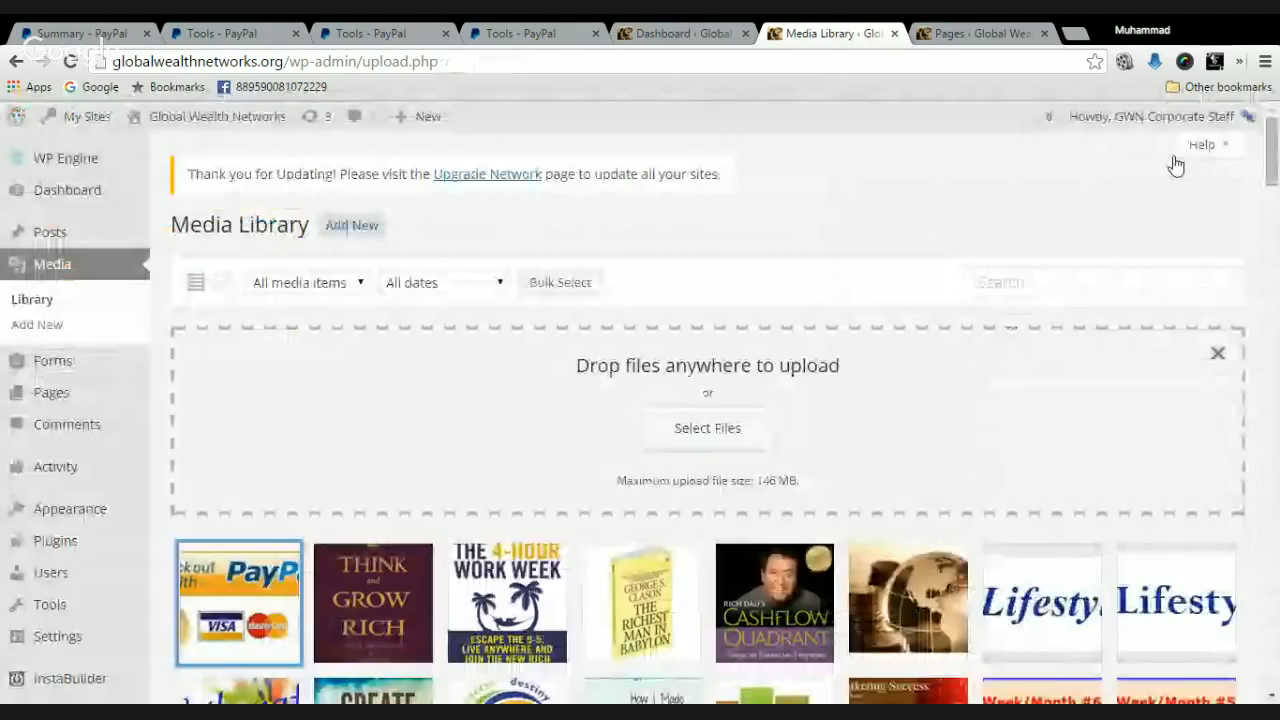
Upload order-button.jpg to the media library and view the attachment details of both PayPal button images
{"action": "left_click", "coordinate": [707, 428]}
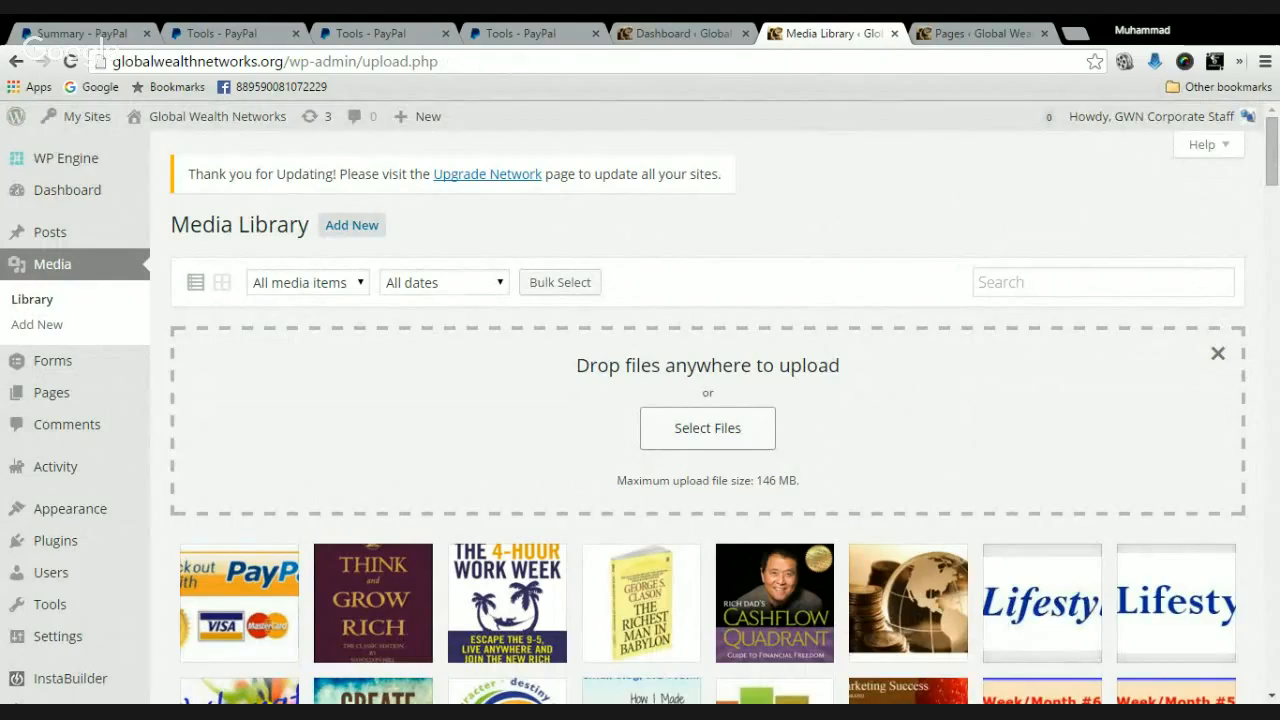
{"action": "left_click", "coordinate": [1054, 454]}
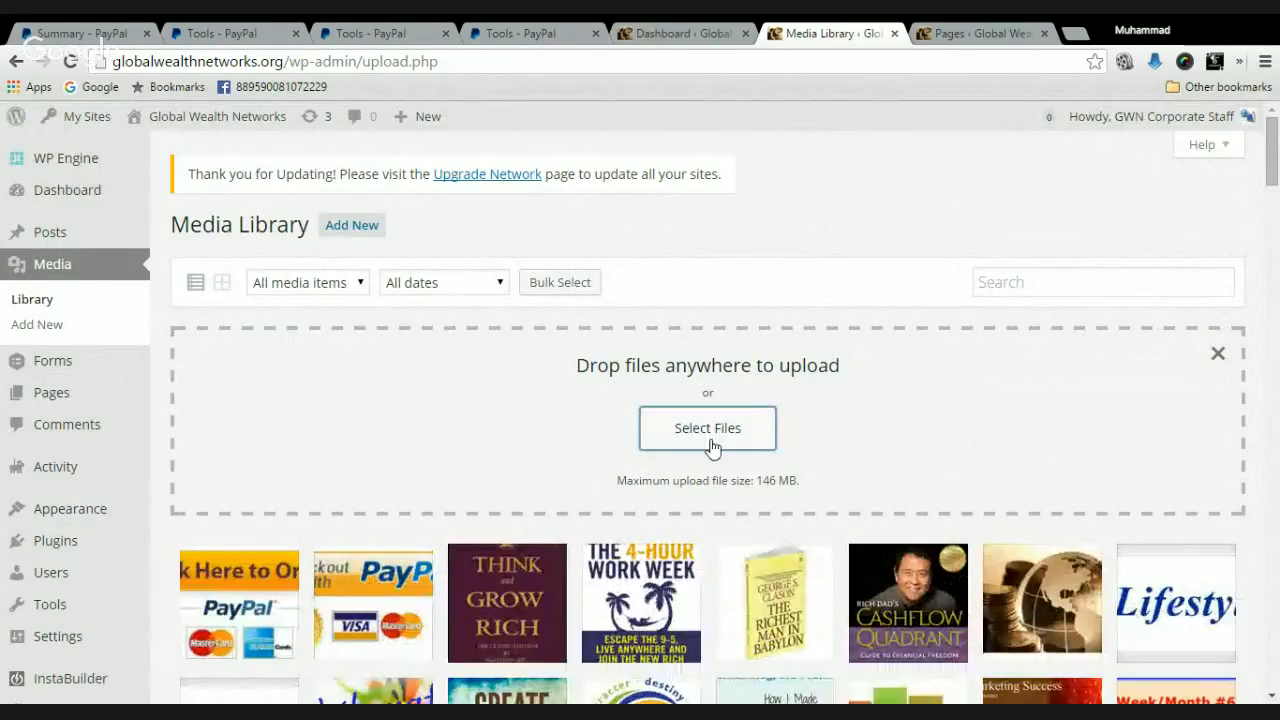
{"action": "left_click", "coordinate": [378, 604]}
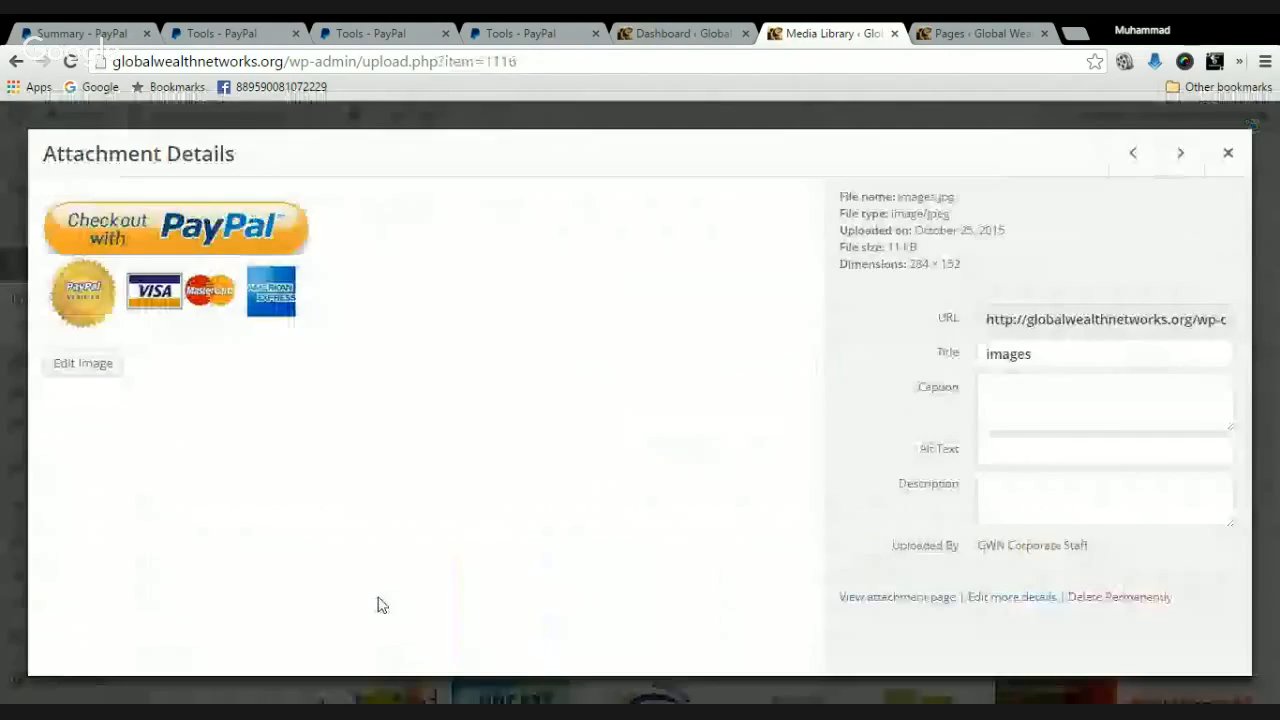
{"action": "left_click", "coordinate": [1228, 153]}
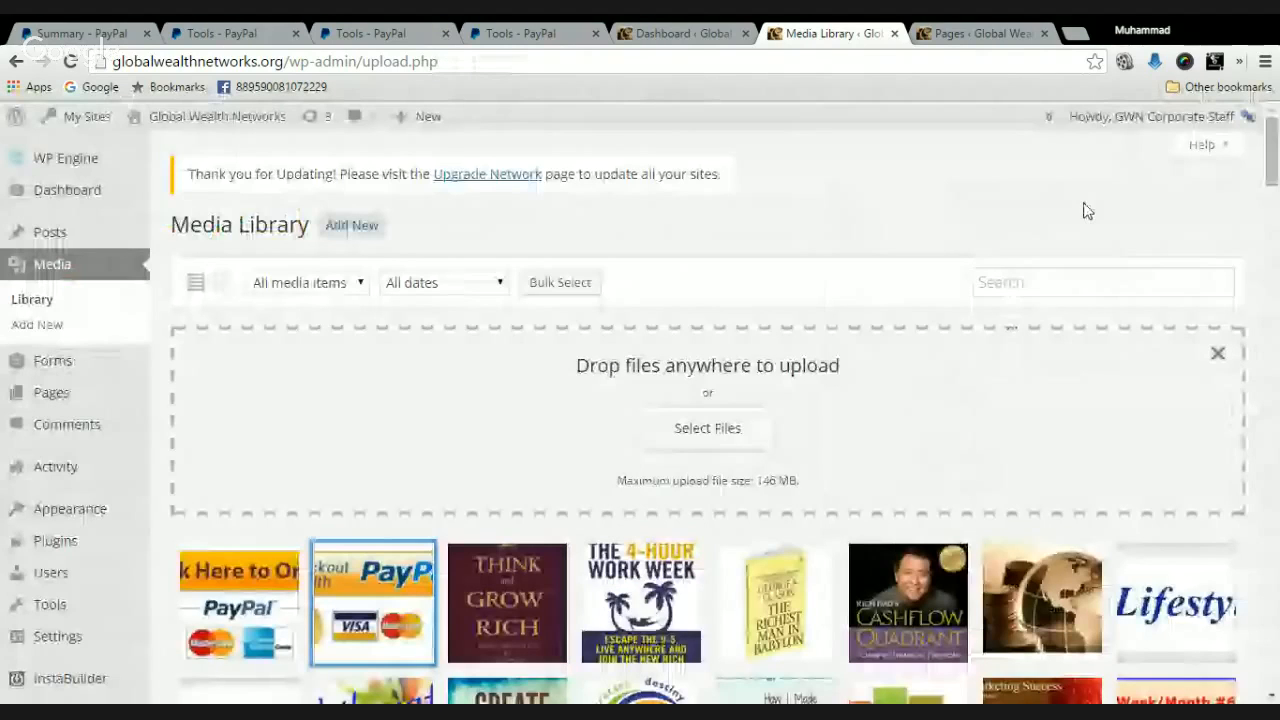
{"action": "left_click", "coordinate": [239, 604]}
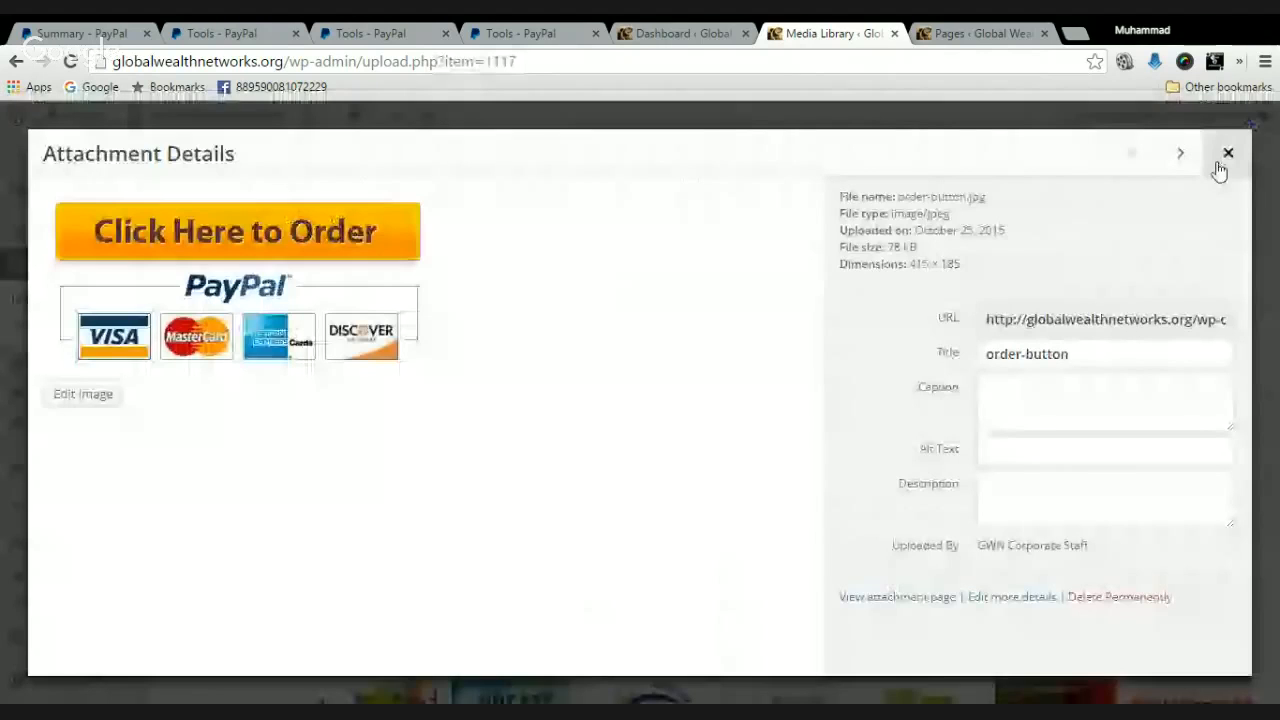
{"action": "left_click", "coordinate": [1222, 160]}
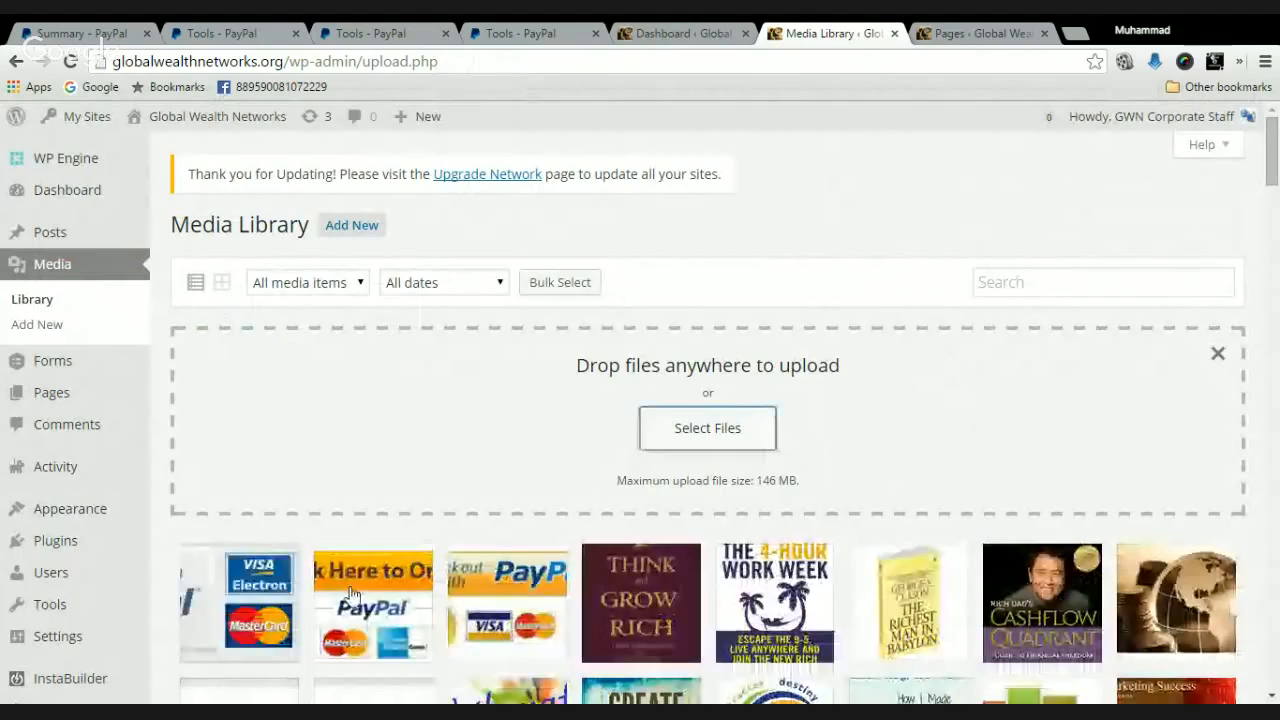
View the attachment details of the payment logos image payment-logos-1.png, then close them
{"action": "left_click", "coordinate": [240, 614]}
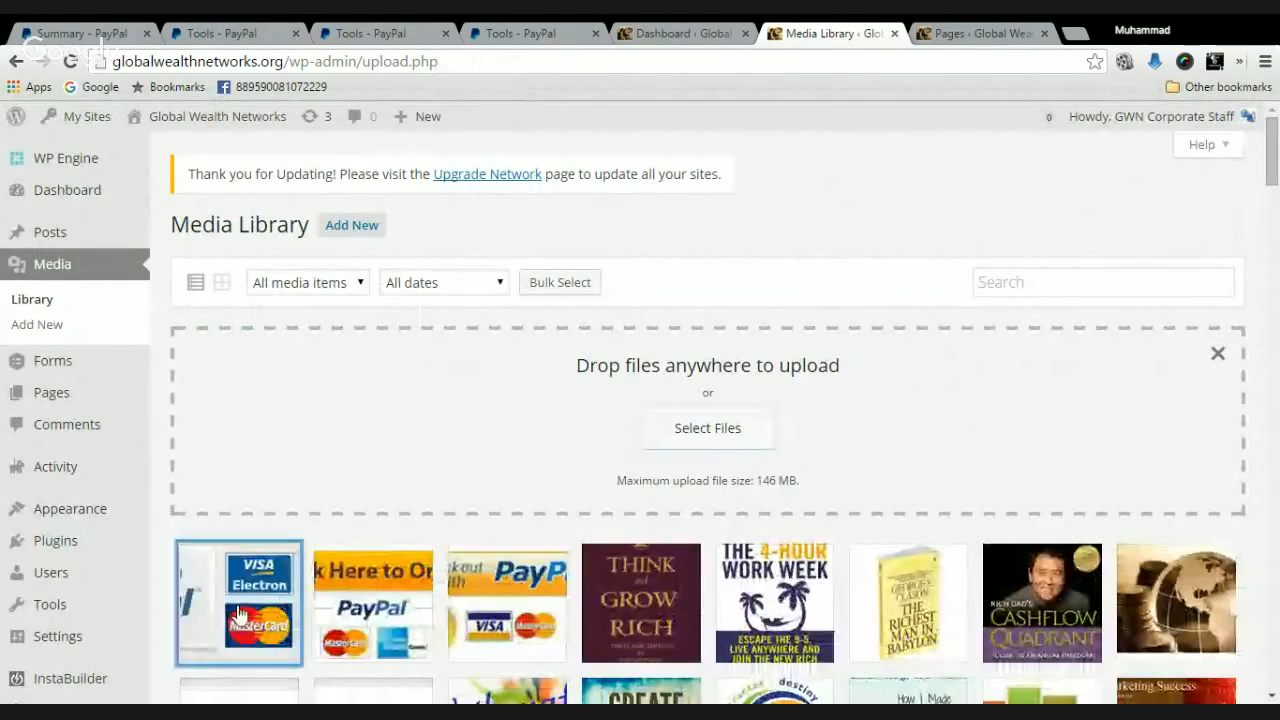
{"action": "left_click", "coordinate": [240, 614]}
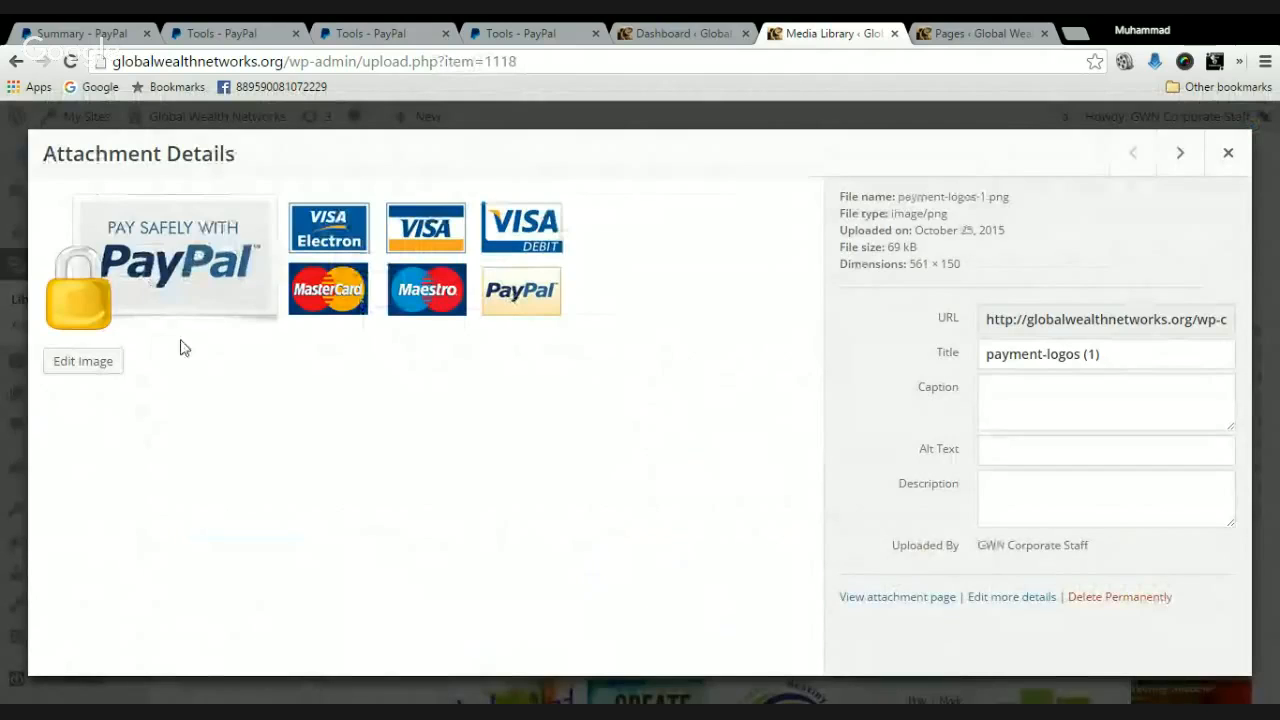
{"action": "left_click", "coordinate": [1225, 168]}
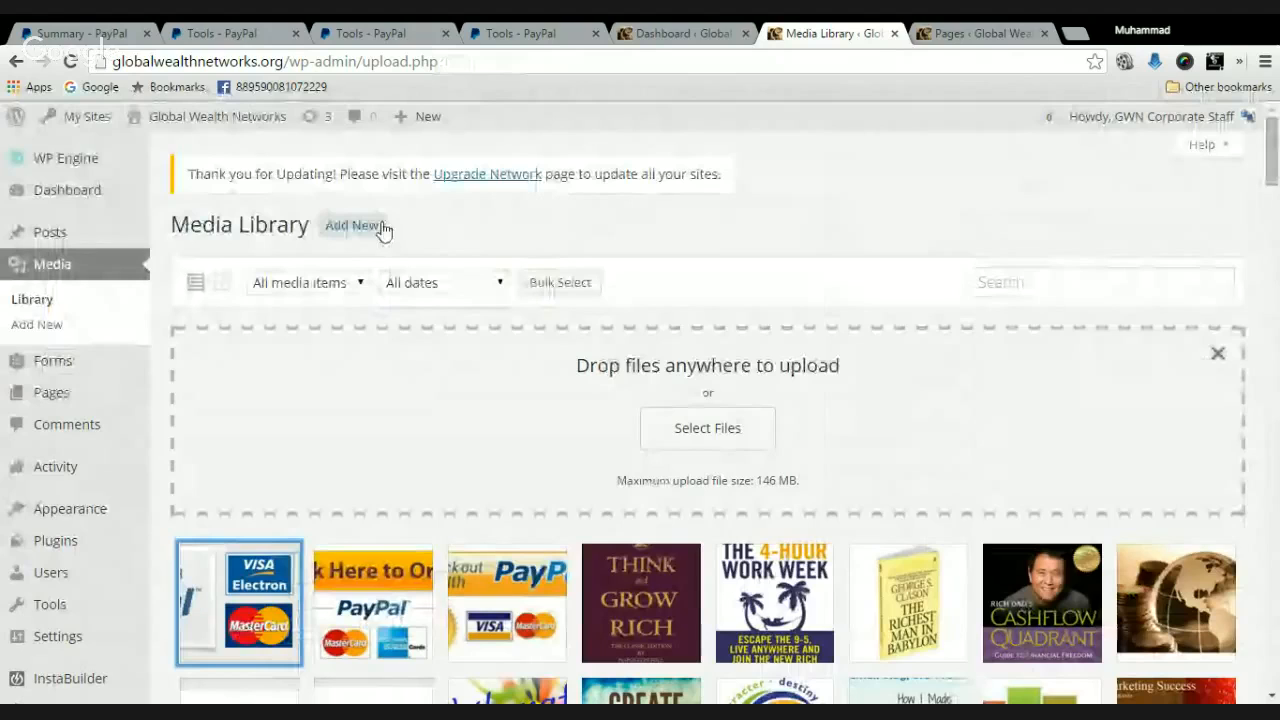
Start a new WordPress page from the Pages list in a separate browser tab
{"action": "left_click", "coordinate": [966, 38]}
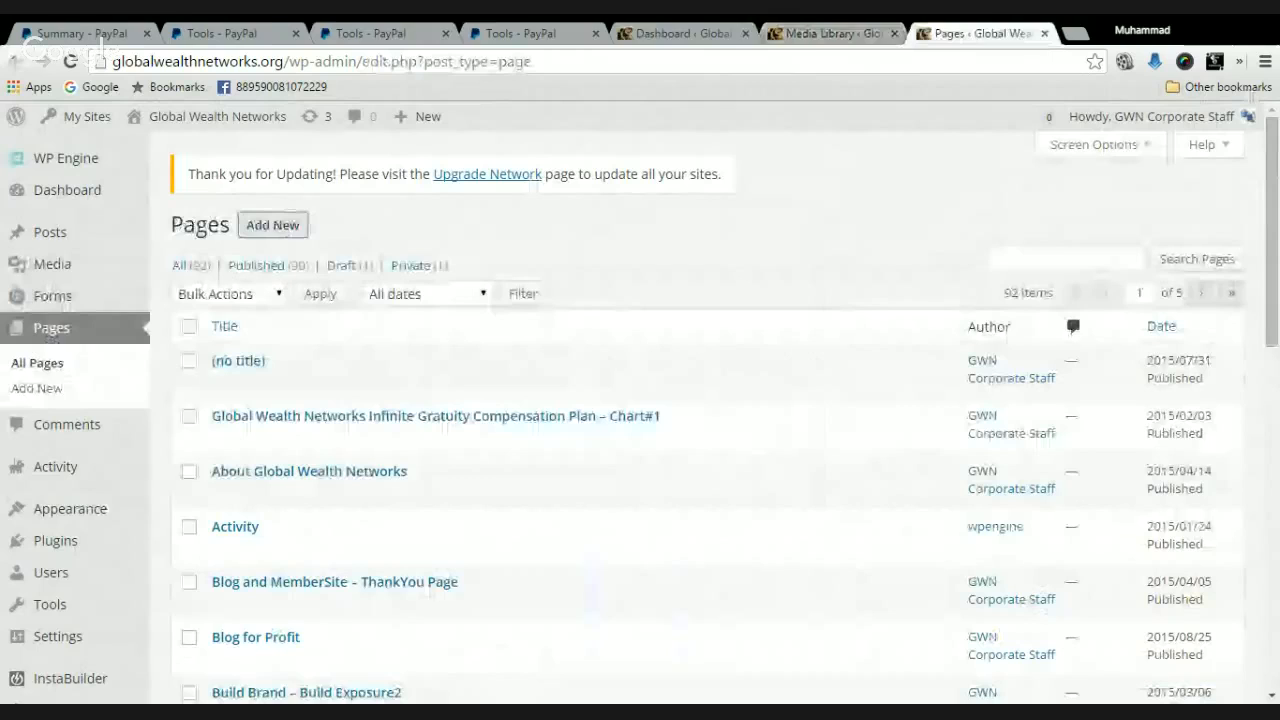
{"action": "middle_click", "coordinate": [272, 225]}
{"action": "left_click", "coordinate": [990, 34]}
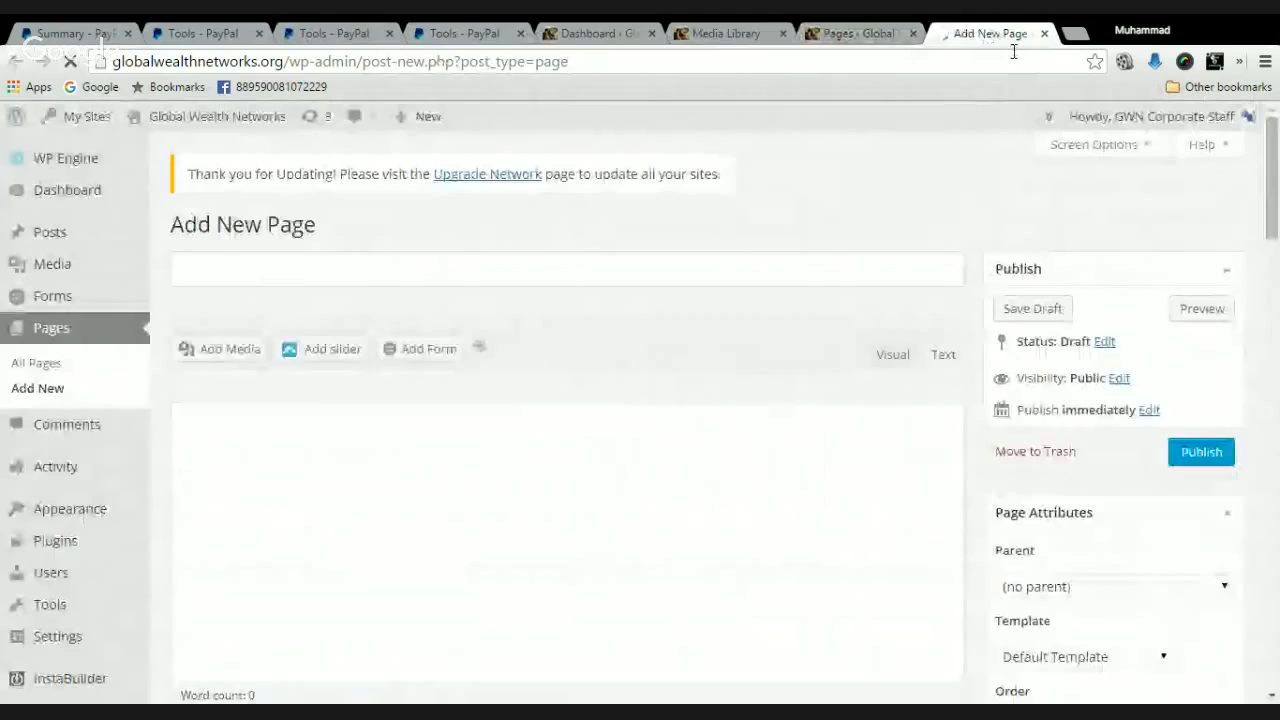
Switch to PayPal's Tools page and locate the PayPal buttons tool
{"action": "left_click", "coordinate": [435, 33]}
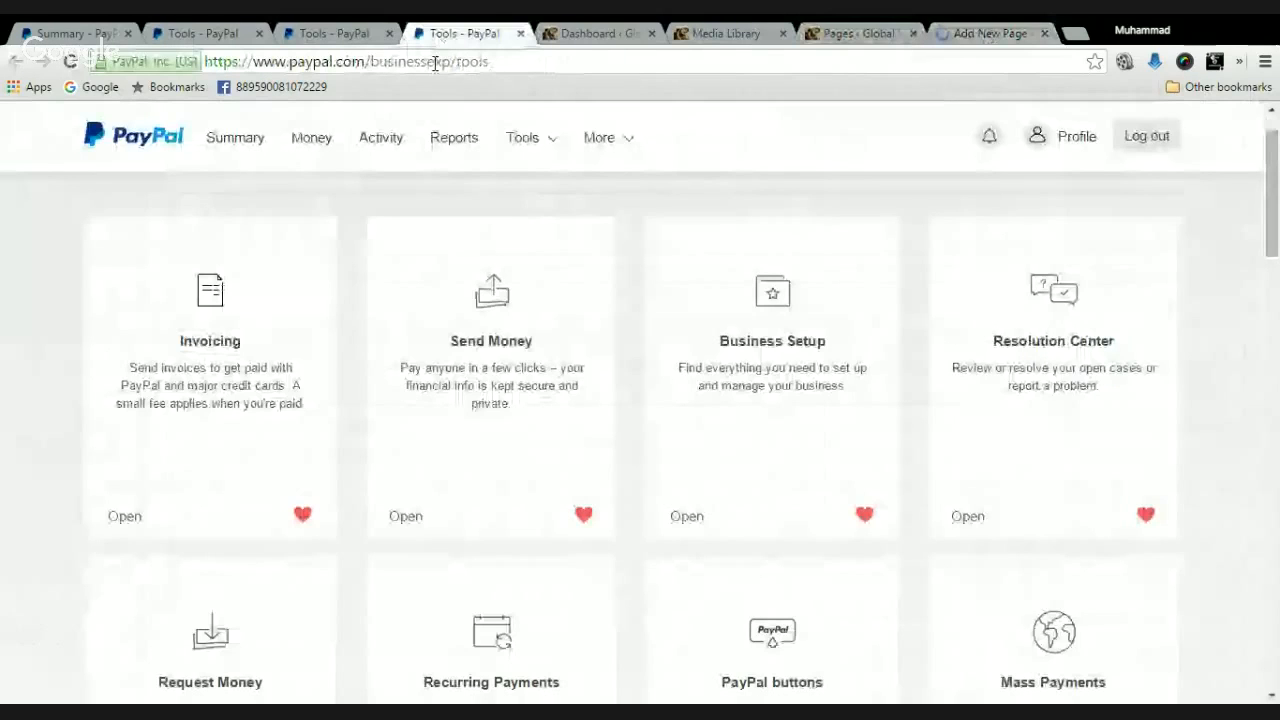
{"action": "left_click", "coordinate": [556, 149]}
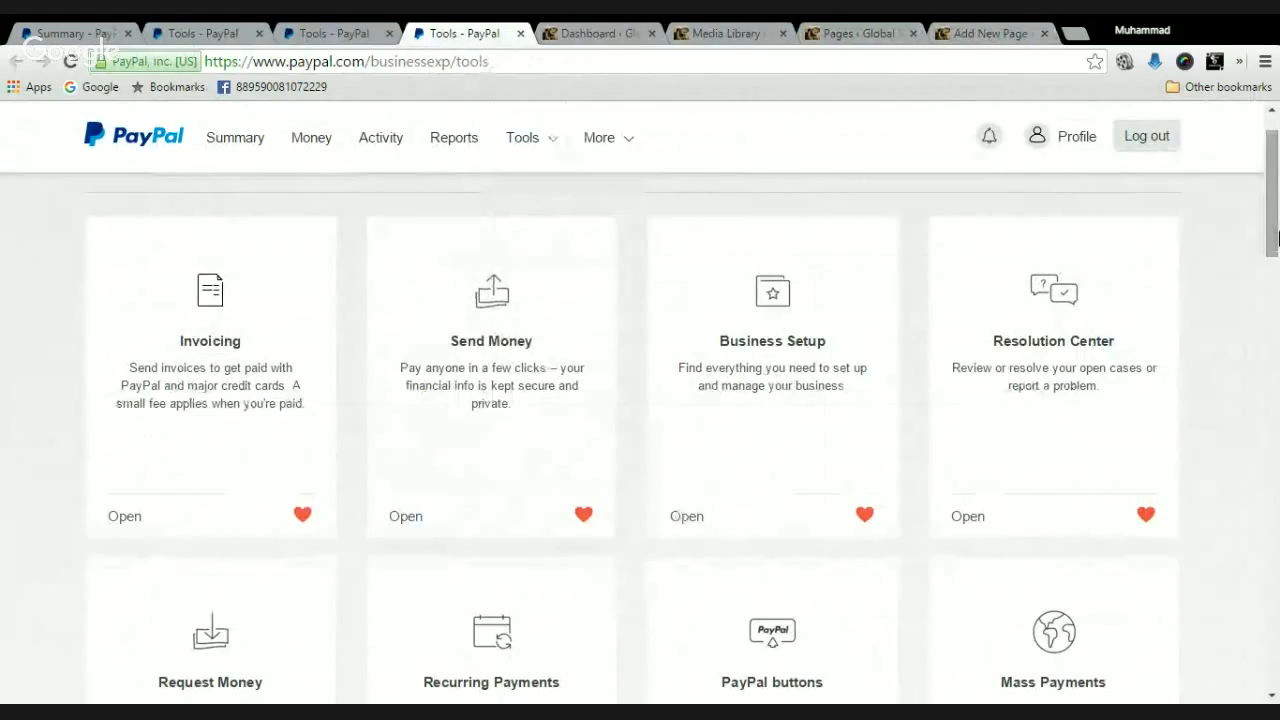
{"action": "left_click_drag", "start_coordinate": [1277, 235], "coordinate": [1278, 259]}
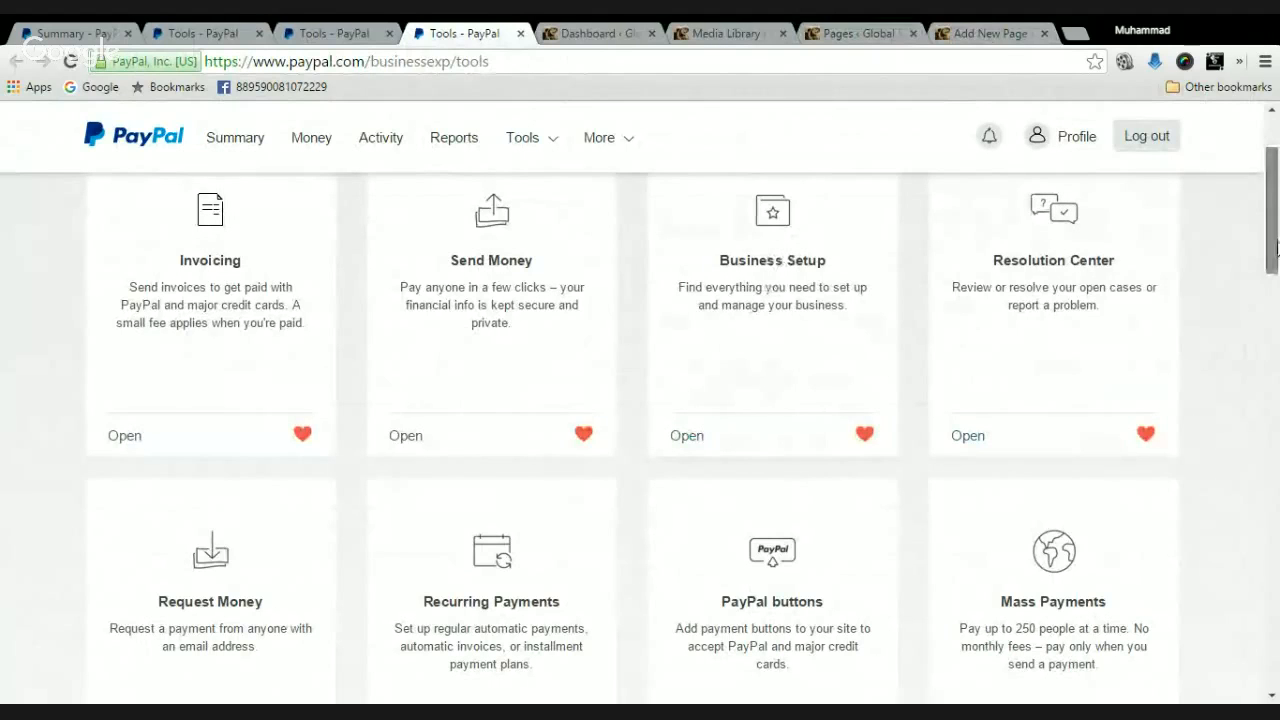
{"action": "left_click_drag", "start_coordinate": [1276, 248], "coordinate": [1274, 312]}
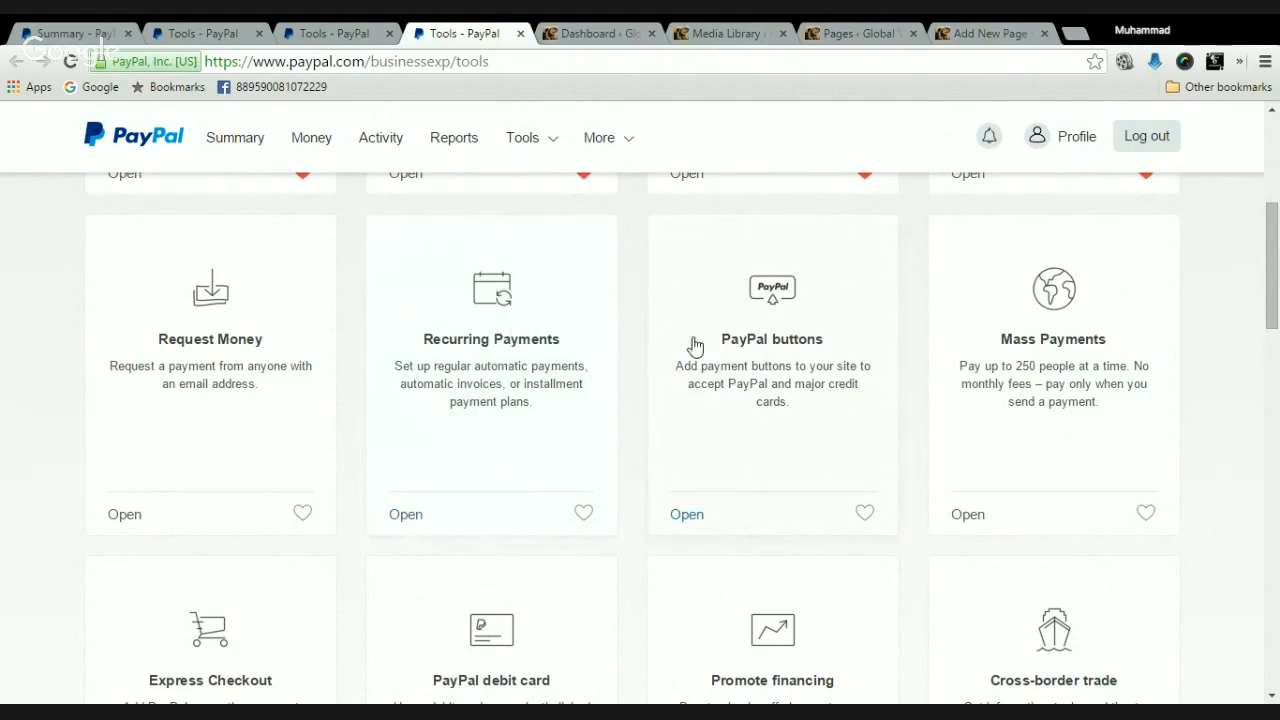
Return to the new WordPress page and title it "One Time Payment"
{"action": "left_click", "coordinate": [957, 38]}
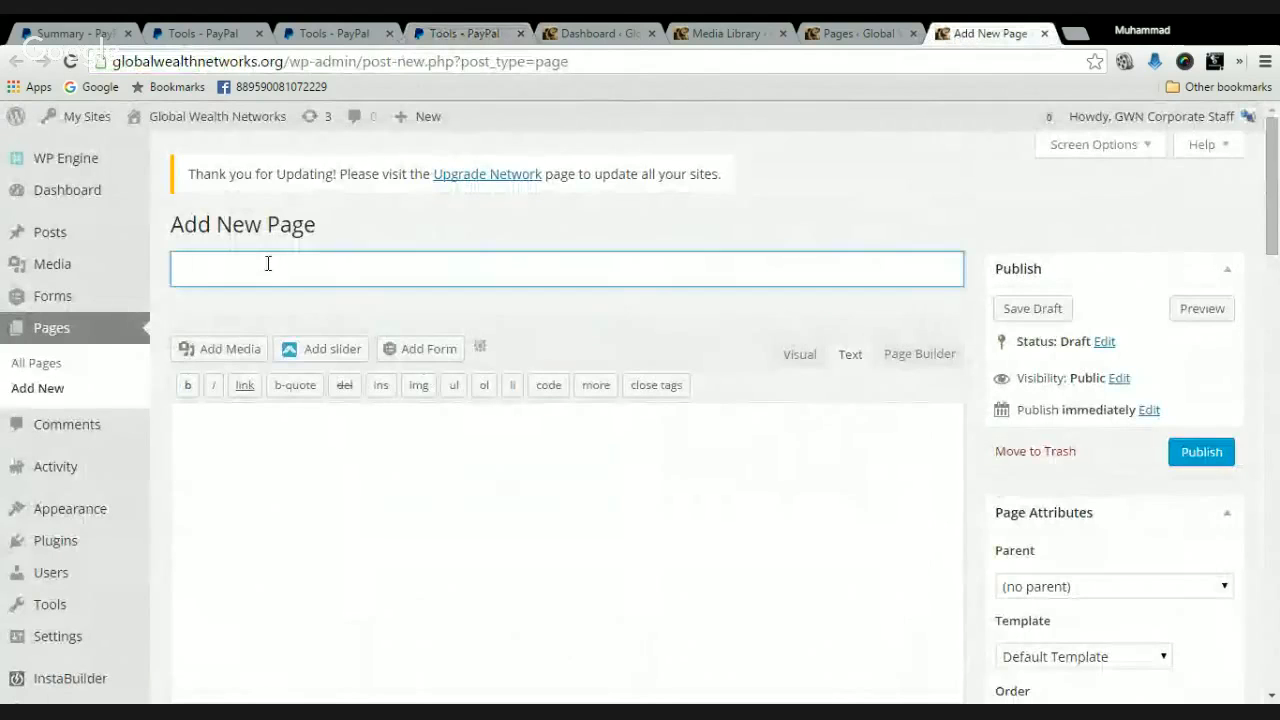
{"action": "type", "text": "One_time"}
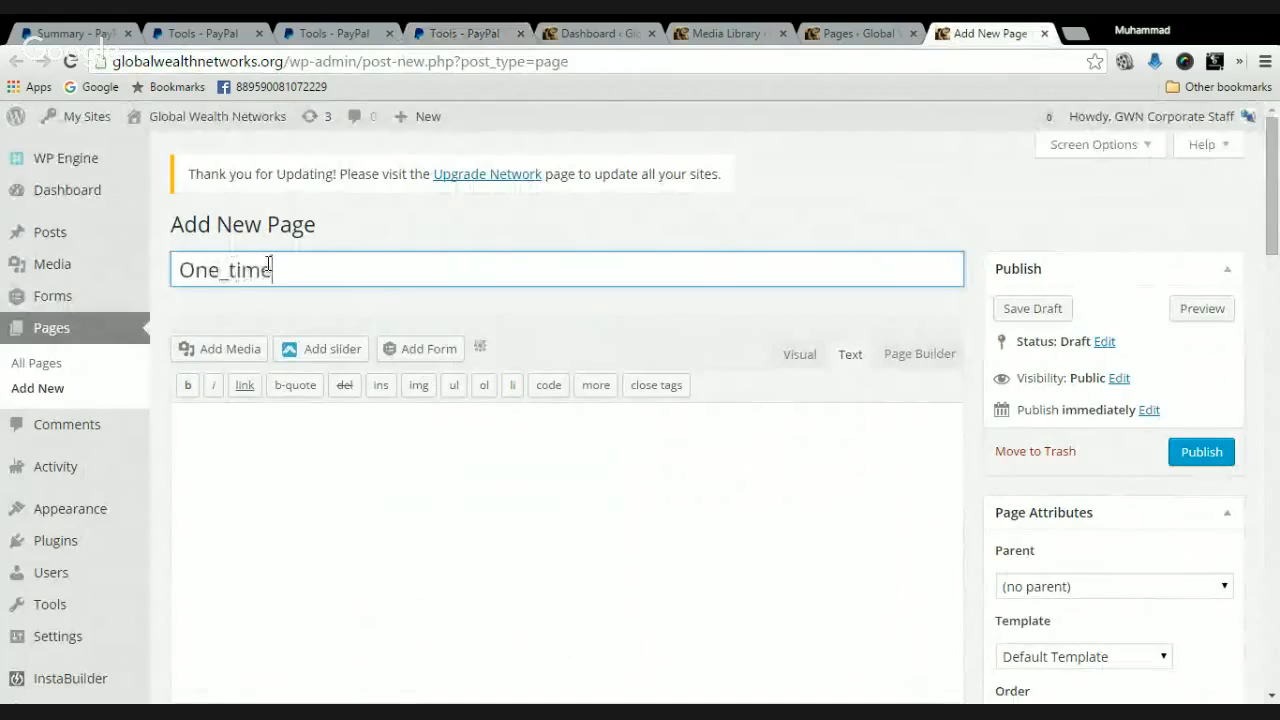
{"action": "key", "text": "BackSpace"}
{"action": "key", "text": "BackSpace"}
{"action": "key", "text": "BackSpace"}
{"action": "key", "text": "BackSpace"}
{"action": "key", "text": "BackSpace"}
{"action": "type", "text": "TimePay"}
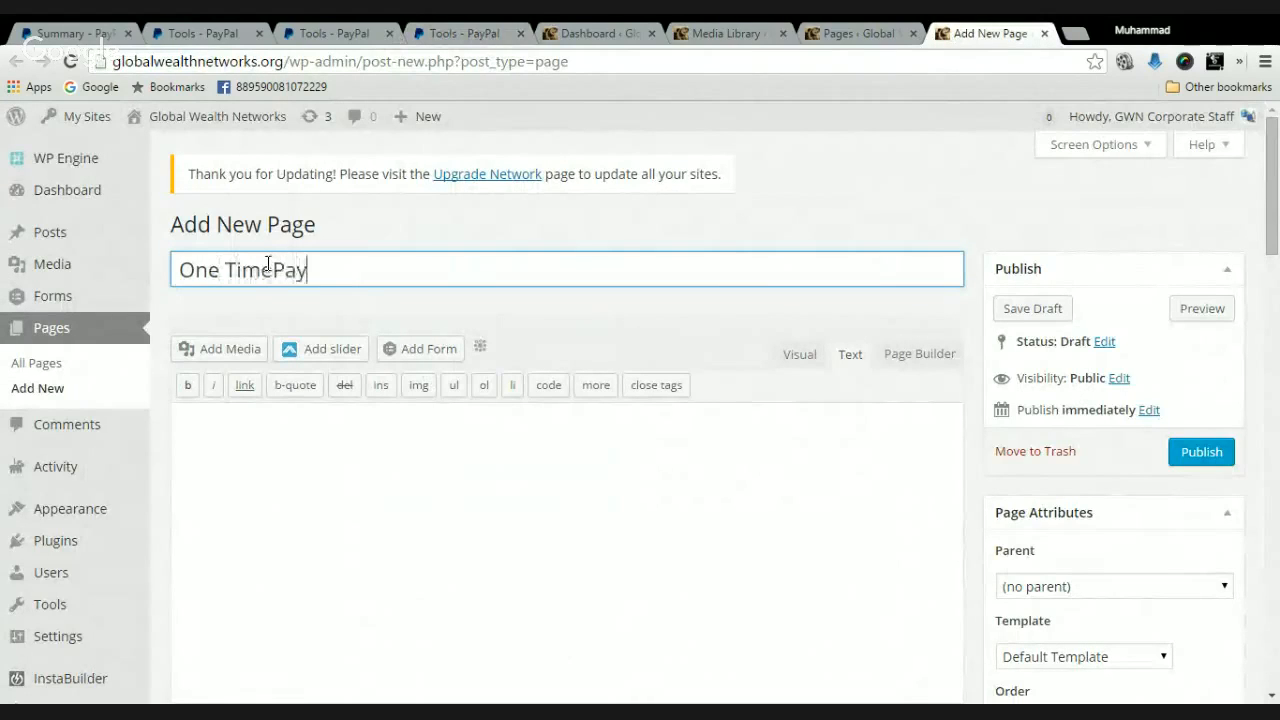
{"action": "key", "text": "BackSpace"}
{"action": "key", "text": "BackSpace"}
{"action": "key", "text": "BackSpace"}
{"action": "type", "text": "Payment"}
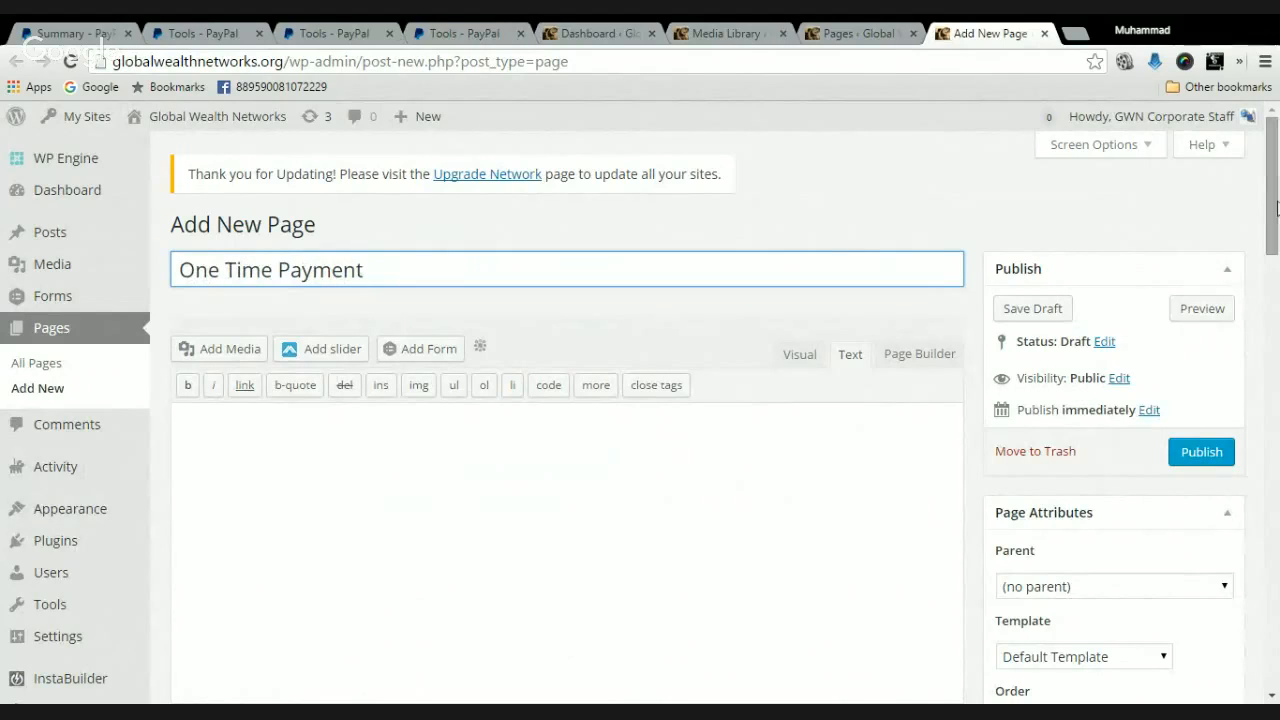
Enable InstaBuilder to turn the page into a landing page and set the page type to Single Column Page
{"action": "left_click_drag", "start_coordinate": [1276, 207], "coordinate": [1278, 252]}
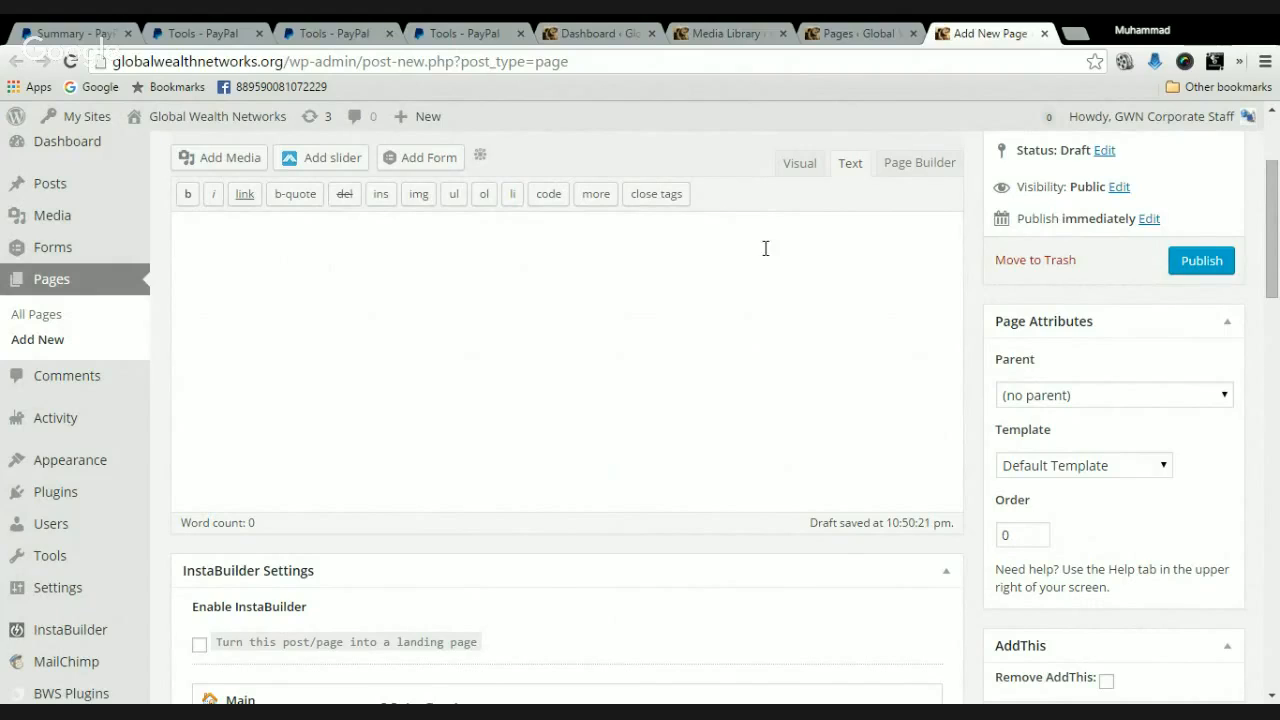
{"action": "left_click_drag", "start_coordinate": [1277, 201], "coordinate": [1279, 205]}
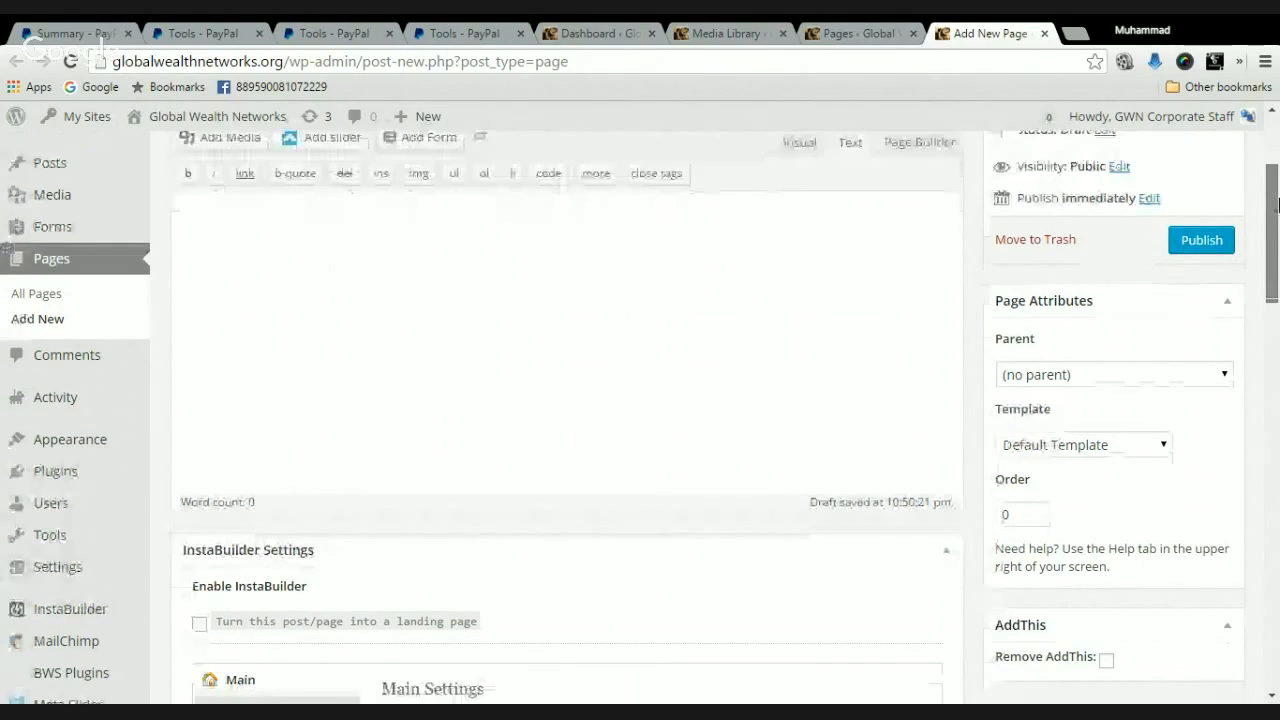
{"action": "scroll", "coordinate": [1052, 320], "scroll_direction": "down", "scroll_amount": 2}
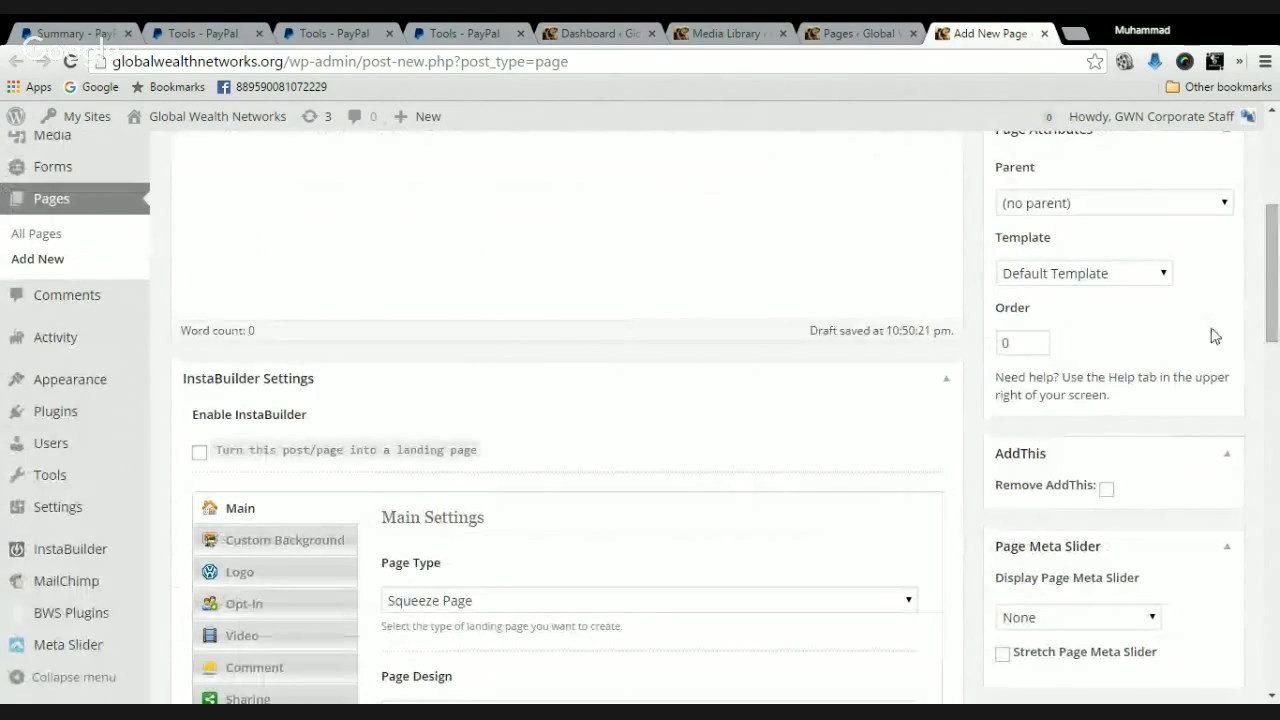
{"action": "left_click_drag", "start_coordinate": [1275, 311], "coordinate": [1275, 357]}
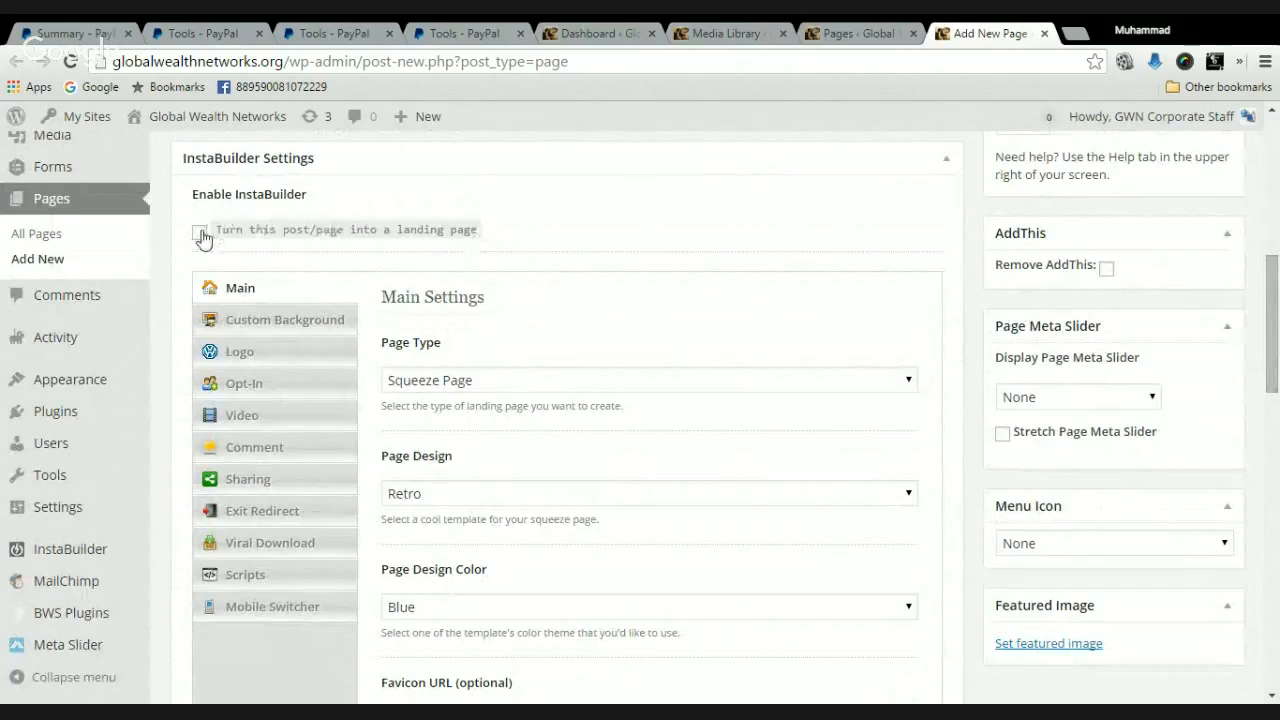
{"action": "left_click", "coordinate": [201, 236]}
{"action": "left_click", "coordinate": [908, 382]}
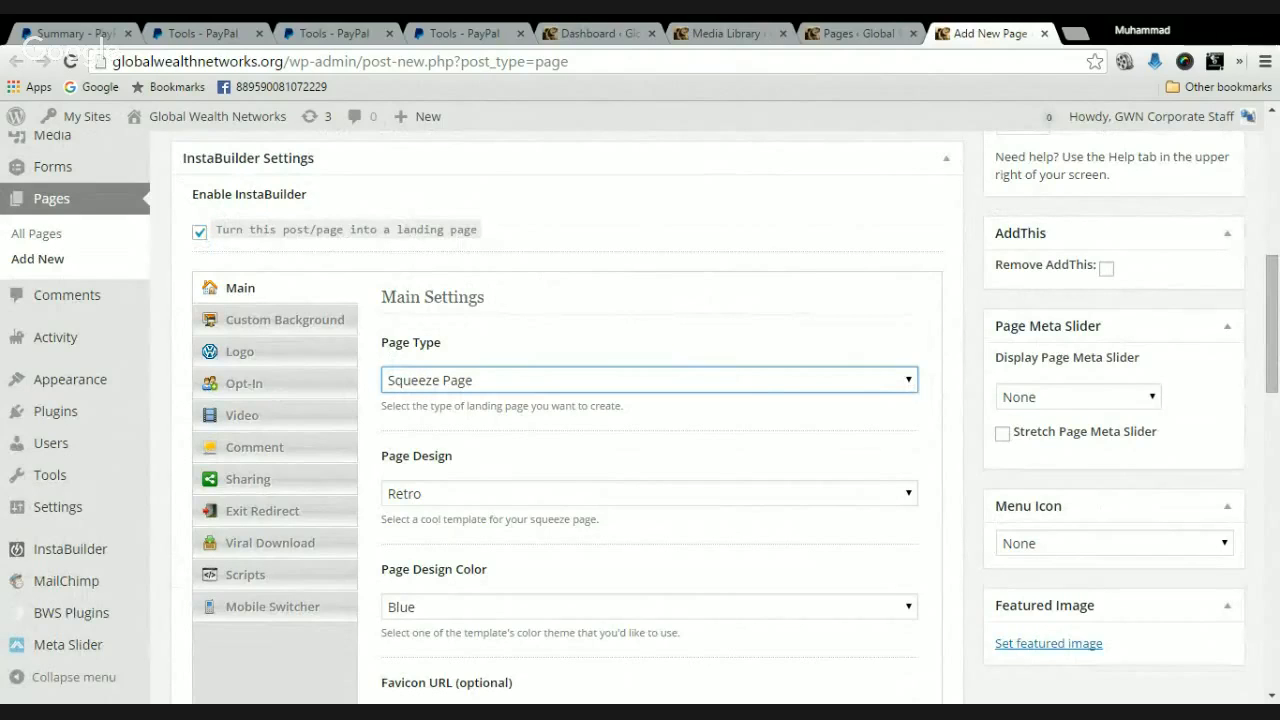
{"action": "left_click", "coordinate": [560, 451]}
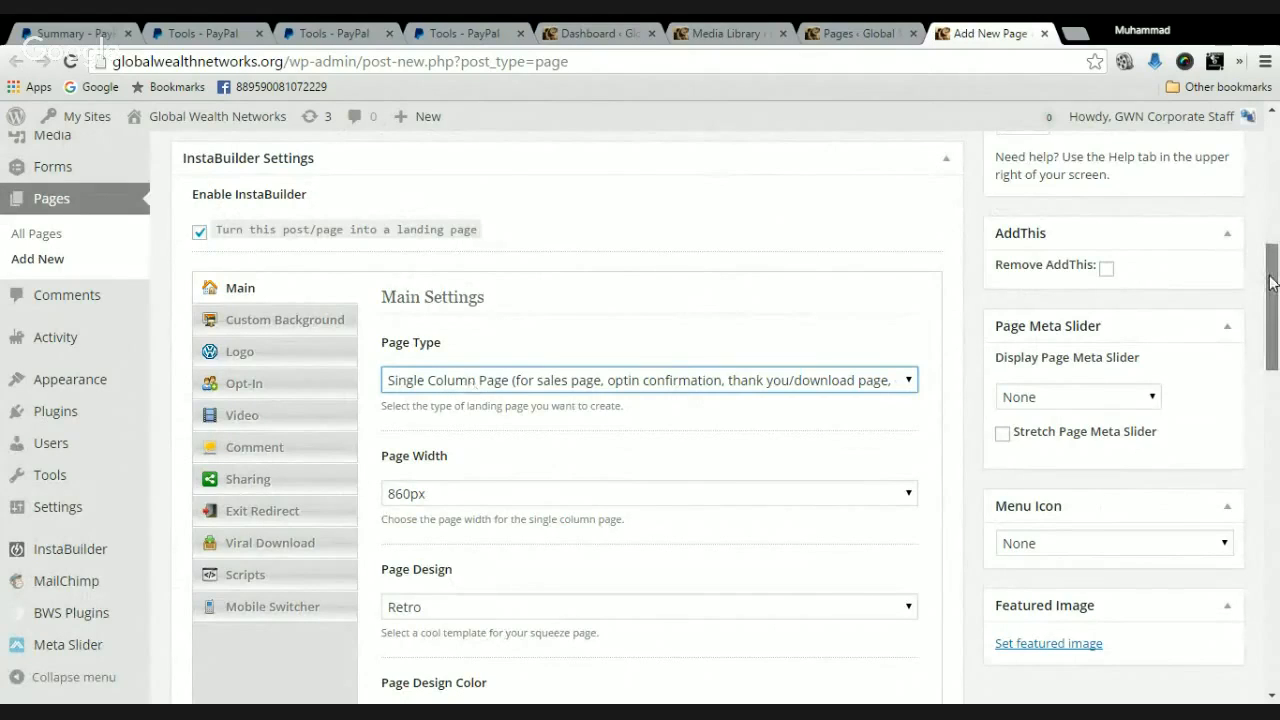
Set the landing page's width to 860px, with the Boxed page design and Grey design color
{"action": "left_click_drag", "start_coordinate": [1272, 283], "coordinate": [1273, 292]}
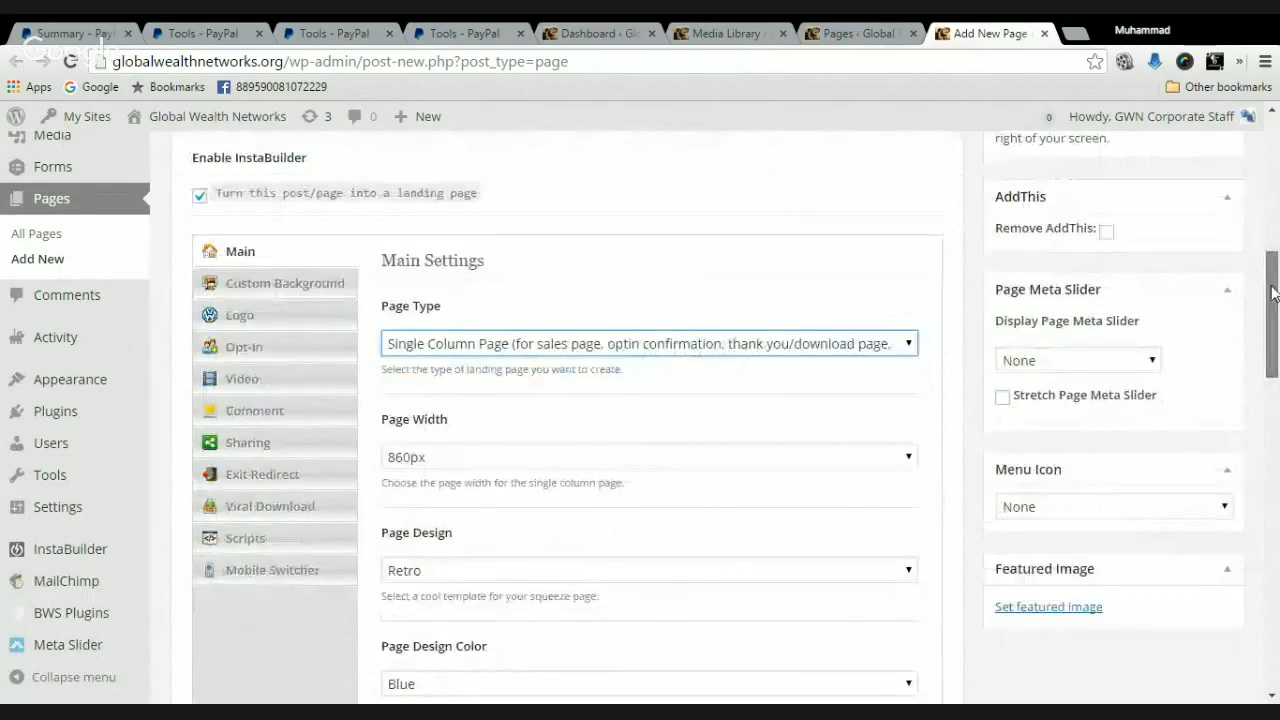
{"action": "scroll", "coordinate": [543, 343], "scroll_direction": "down", "scroll_amount": 1}
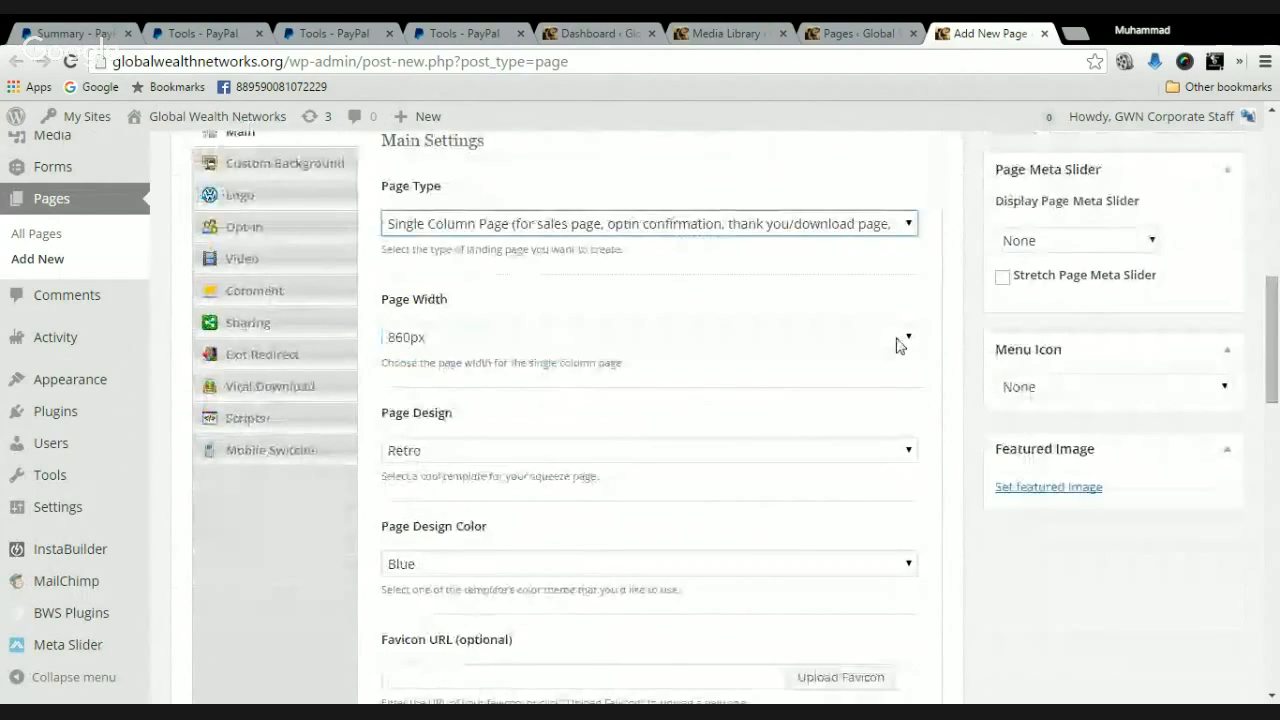
{"action": "left_click", "coordinate": [909, 343]}
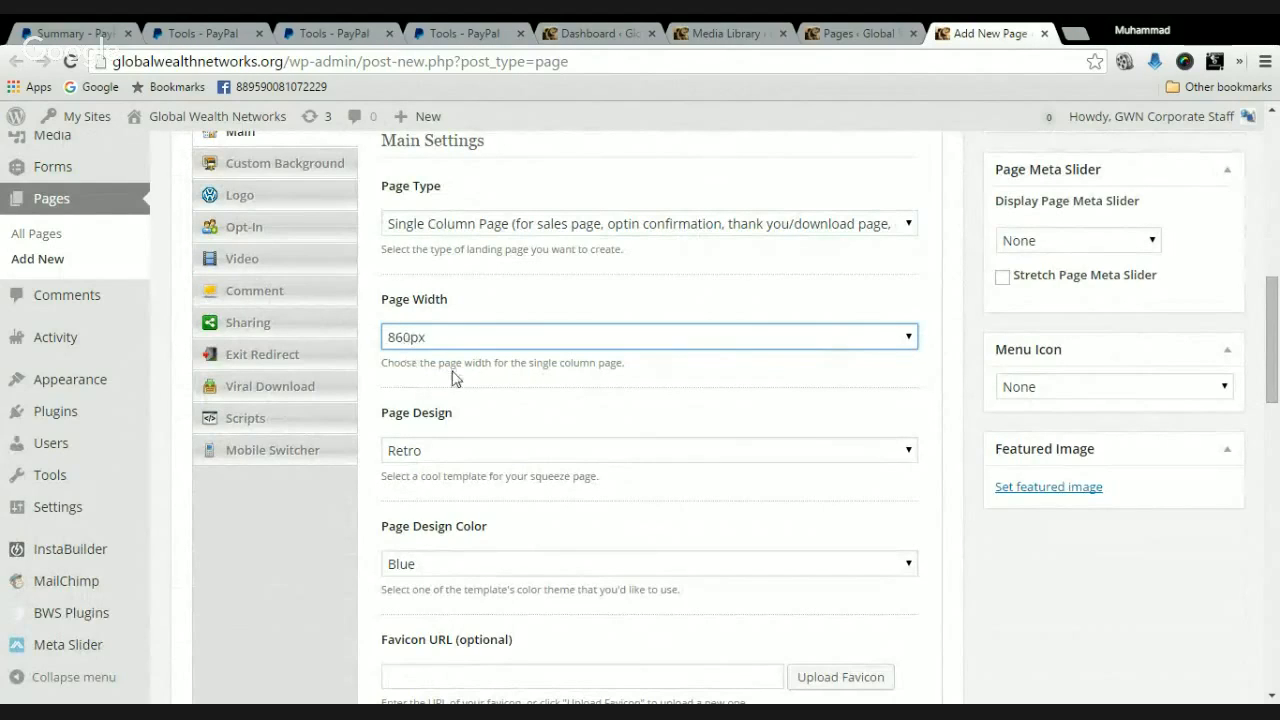
{"action": "left_click", "coordinate": [908, 452]}
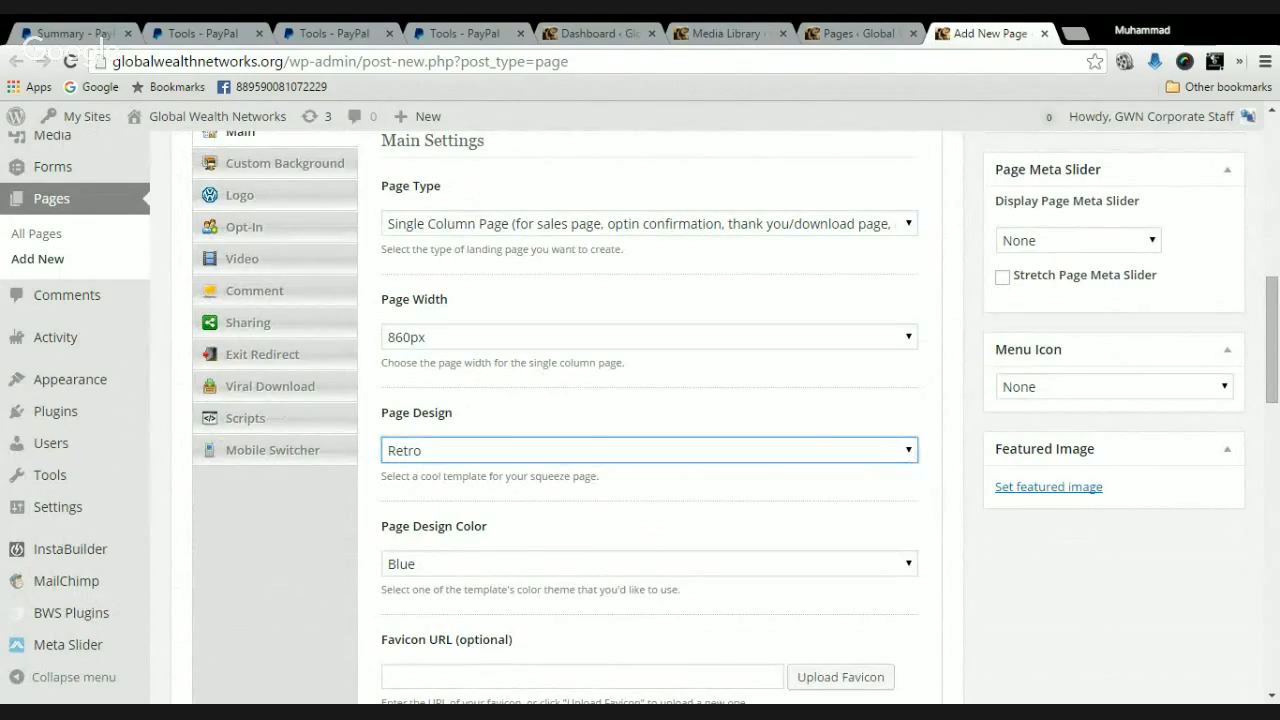
{"action": "left_click", "coordinate": [584, 226]}
{"action": "left_click", "coordinate": [591, 228]}
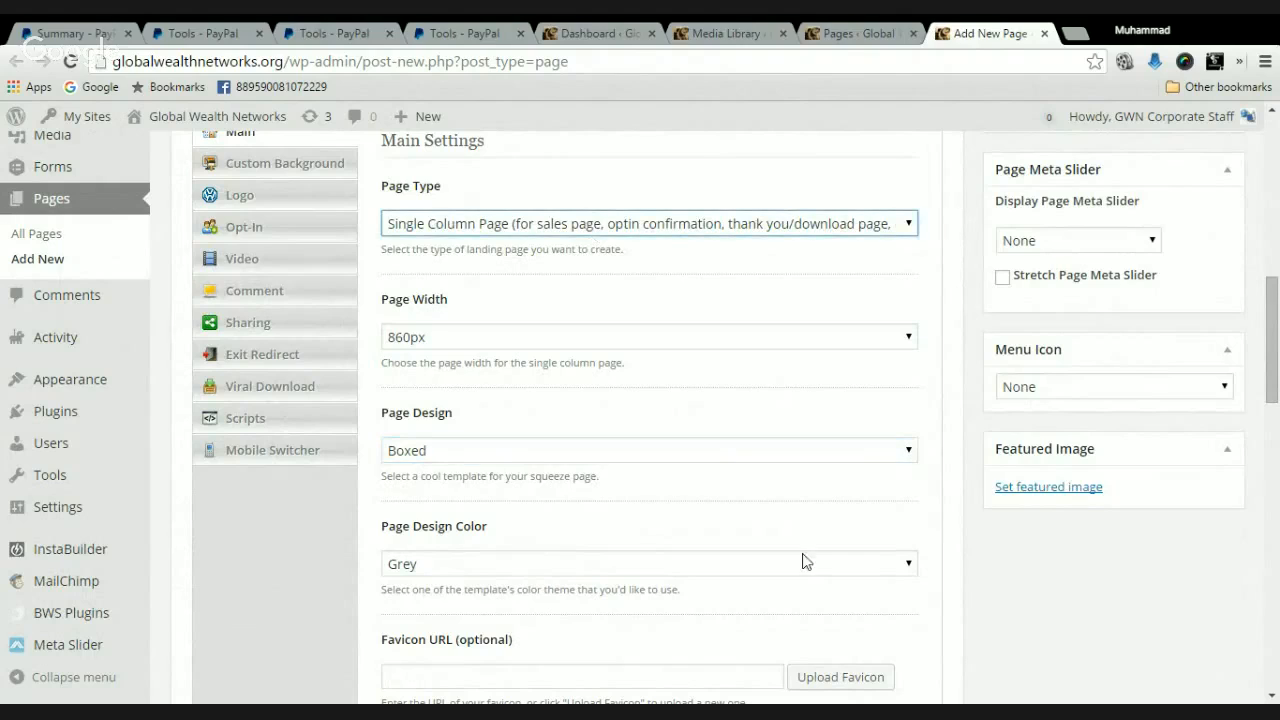
{"action": "left_click", "coordinate": [951, 510]}
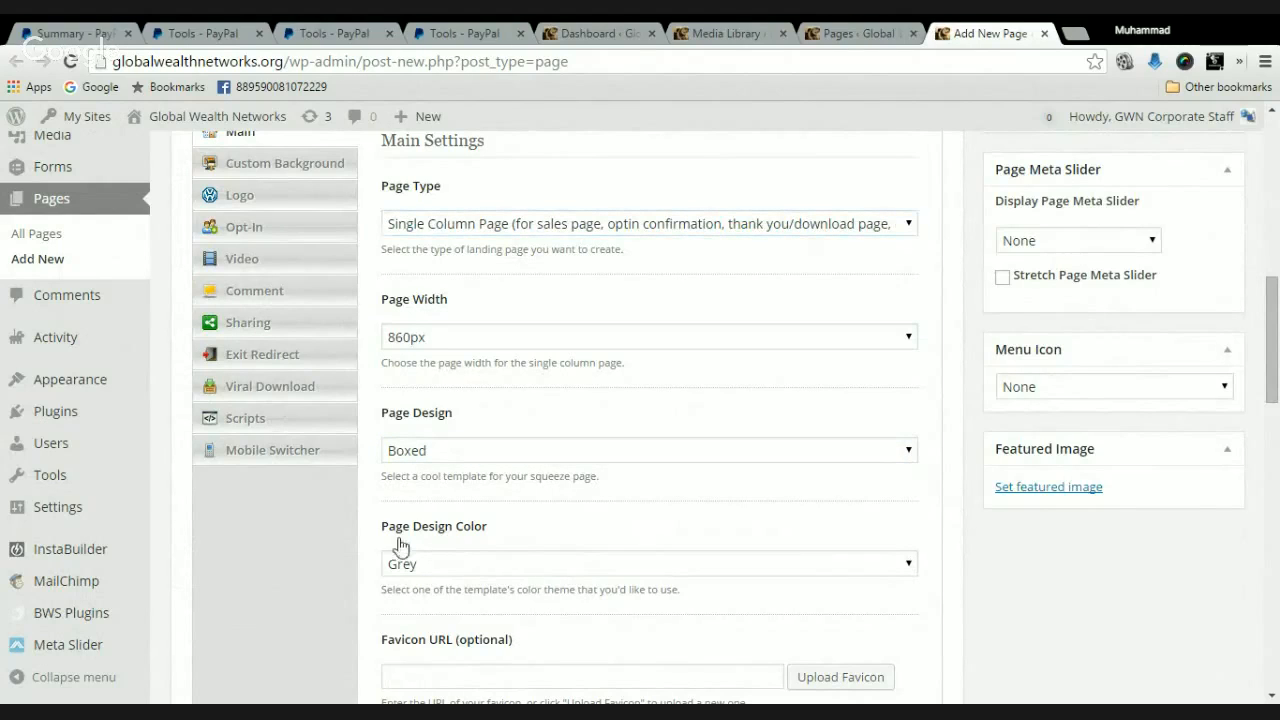
{"action": "left_click", "coordinate": [911, 571]}
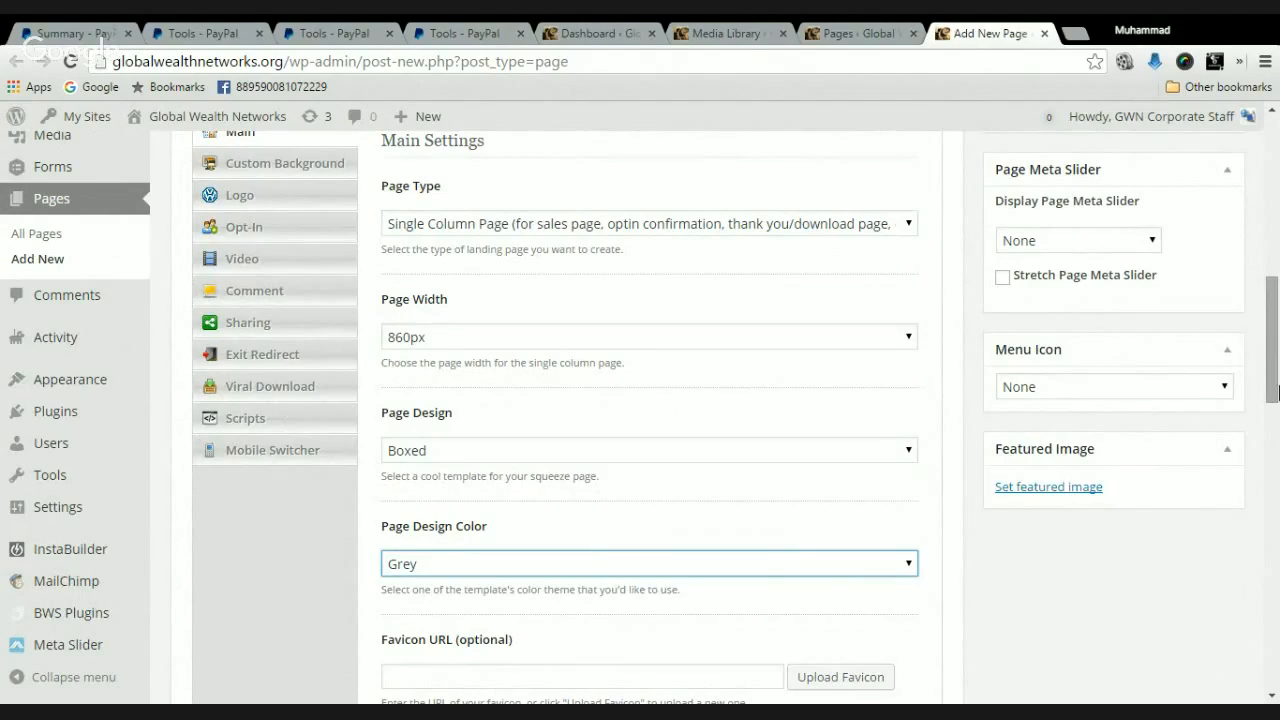
Set the landing page's Page Design Color to Blue
{"action": "left_click_drag", "start_coordinate": [1272, 391], "coordinate": [1273, 402]}
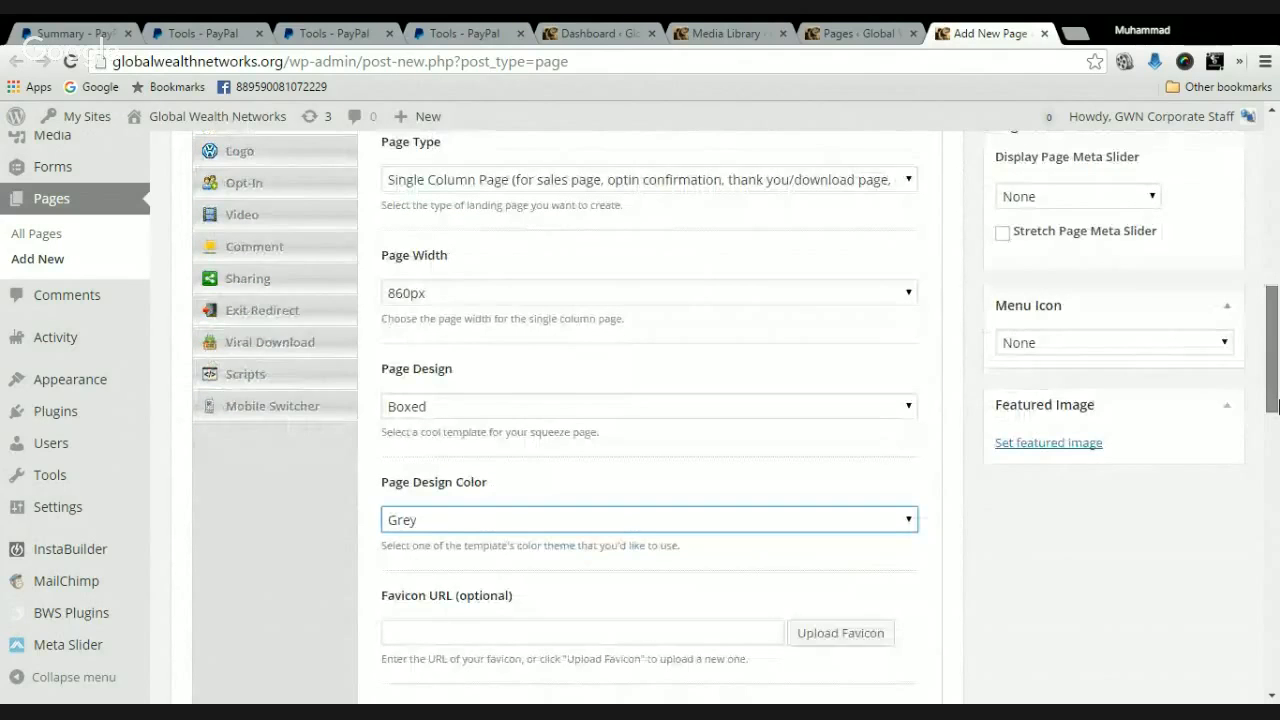
{"action": "left_click_drag", "start_coordinate": [1274, 402], "coordinate": [1274, 411]}
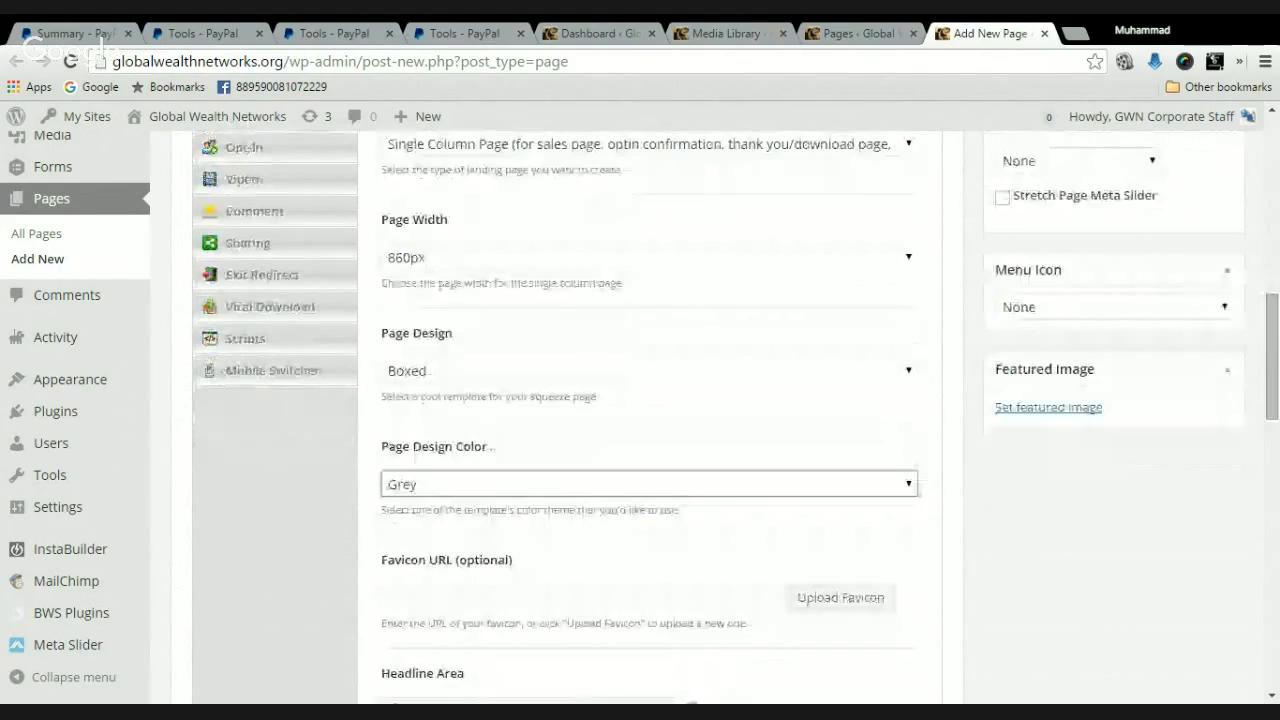
{"action": "left_click", "coordinate": [791, 511]}
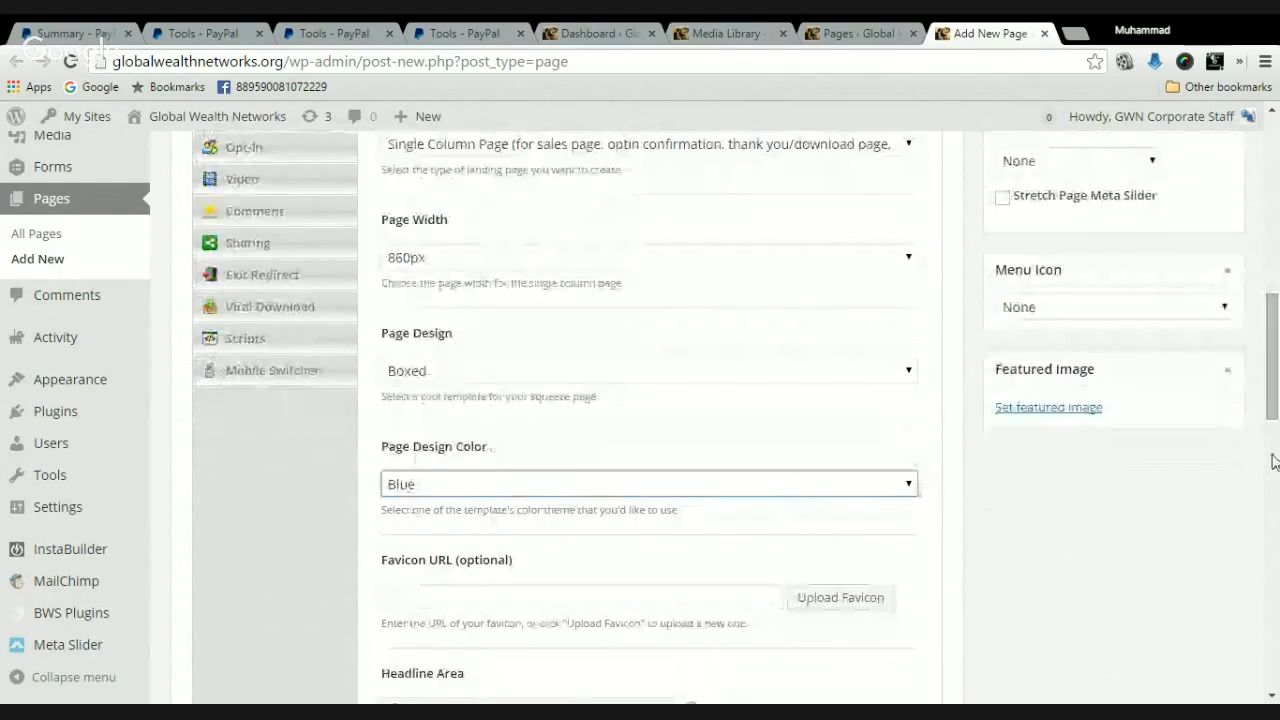
Review the landing page's favicon and headline settings and compare the Headline Area with the page's main content editor
{"action": "scroll", "coordinate": [1274, 461], "scroll_direction": "down", "scroll_amount": 2}
{"action": "scroll", "coordinate": [1277, 392], "scroll_direction": "down", "scroll_amount": 3}
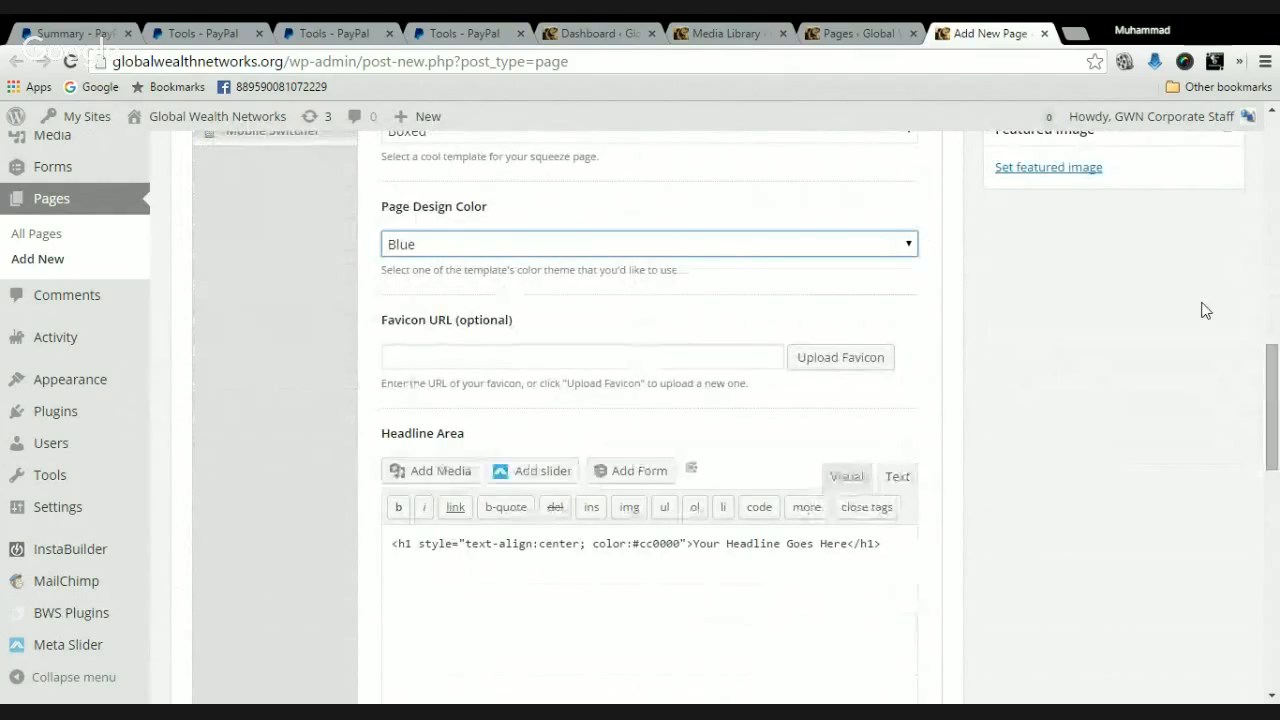
{"action": "left_click_drag", "start_coordinate": [1274, 391], "coordinate": [1274, 432]}
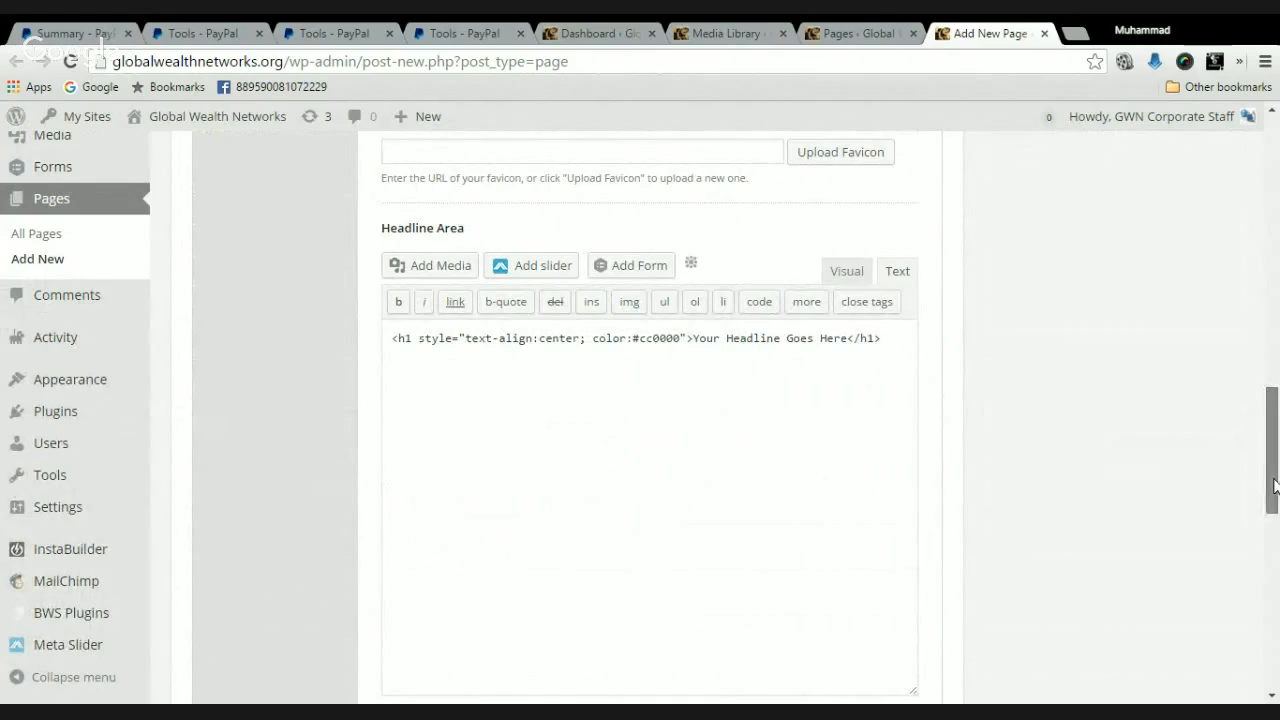
{"action": "scroll", "coordinate": [1274, 485], "scroll_direction": "up", "scroll_amount": 1}
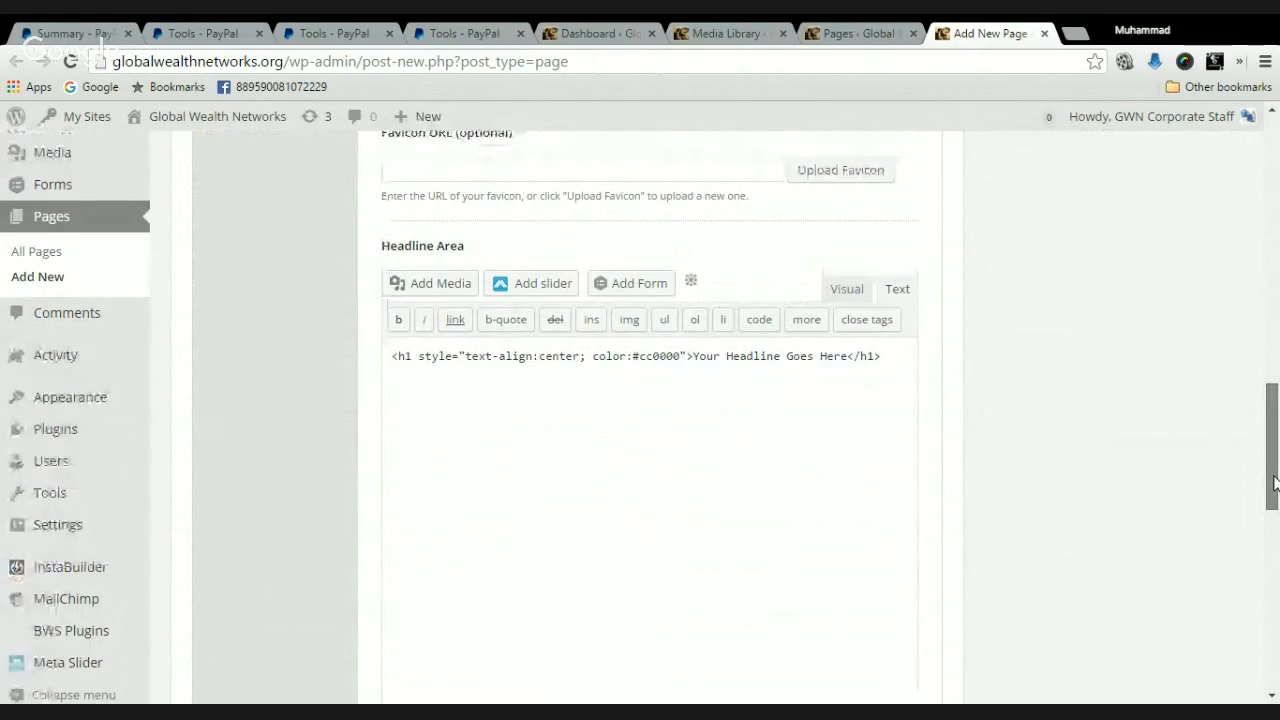
{"action": "left_click_drag", "start_coordinate": [1274, 485], "coordinate": [1274, 468]}
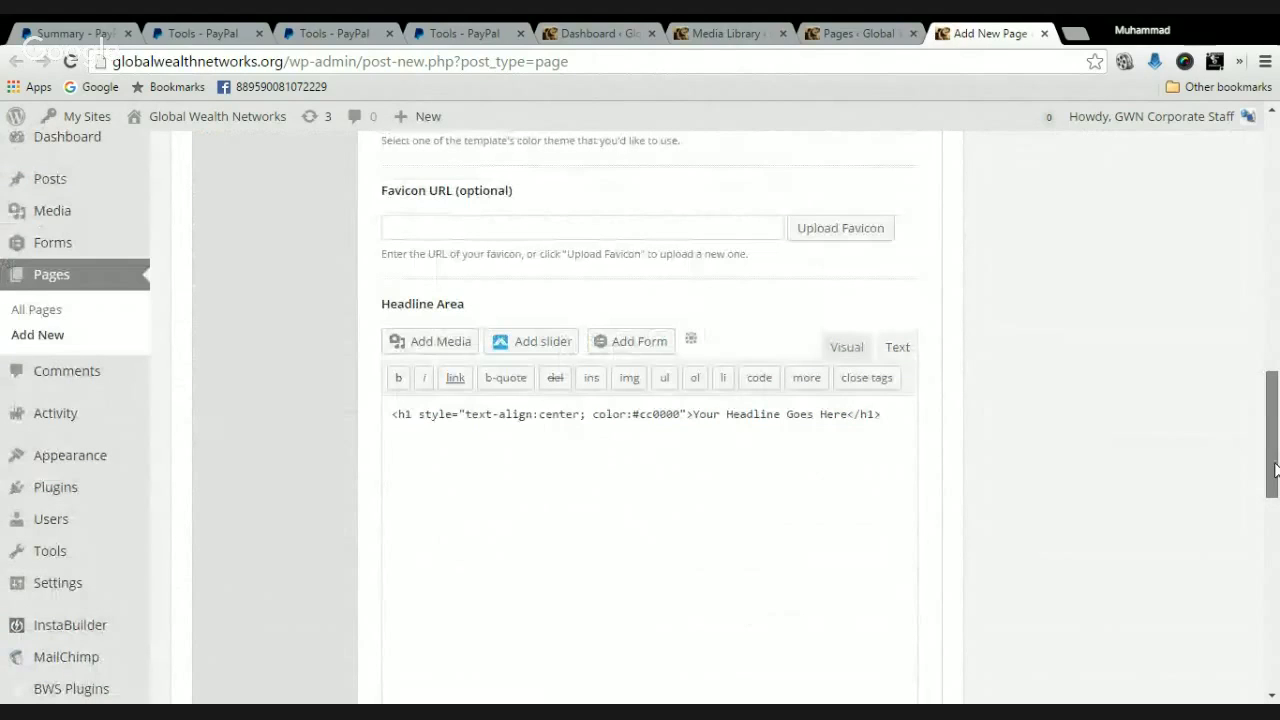
{"action": "left_click_drag", "start_coordinate": [1274, 468], "coordinate": [1274, 392]}
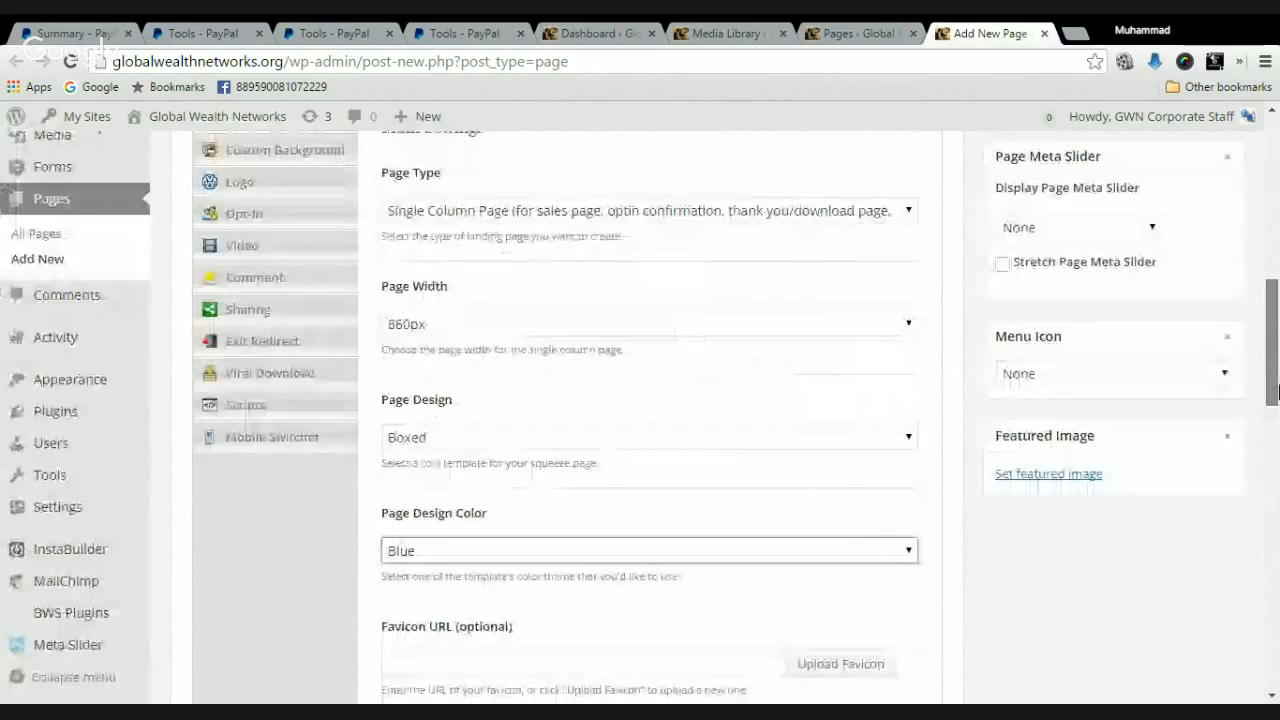
{"action": "scroll", "coordinate": [370, 492], "scroll_direction": "down", "scroll_amount": 5}
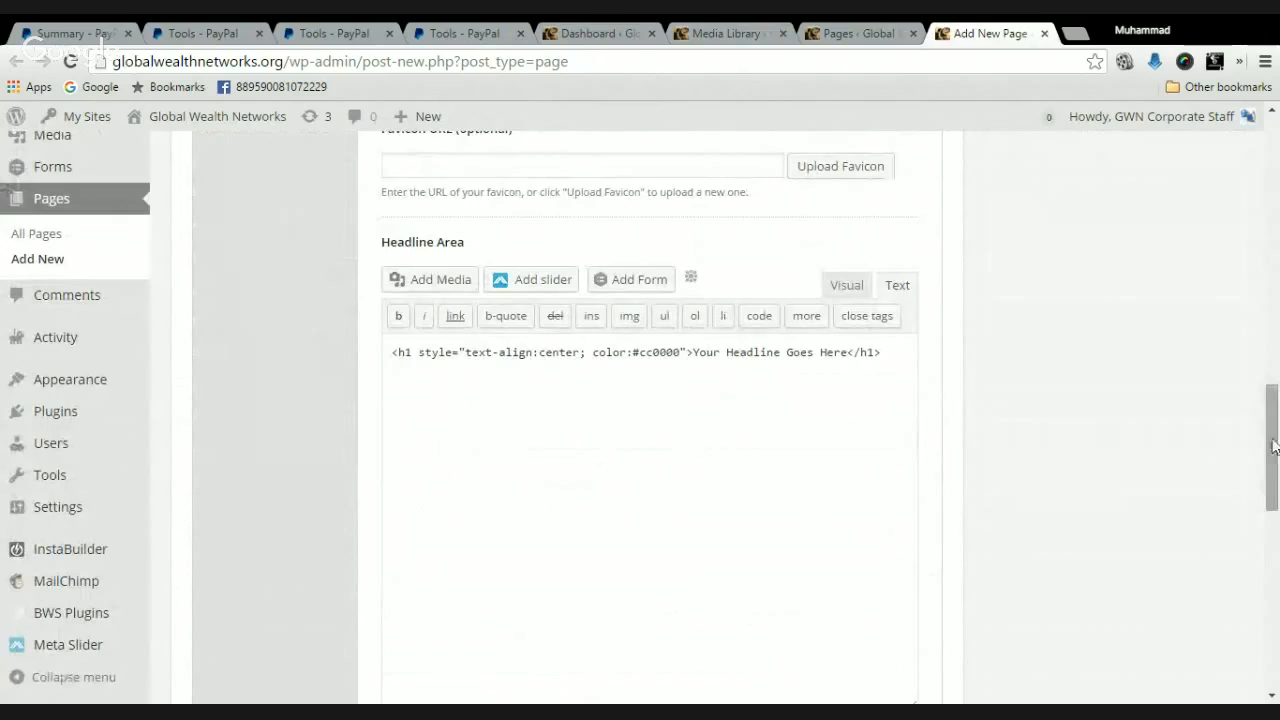
{"action": "scroll", "coordinate": [1274, 362], "scroll_direction": "up", "scroll_amount": 1}
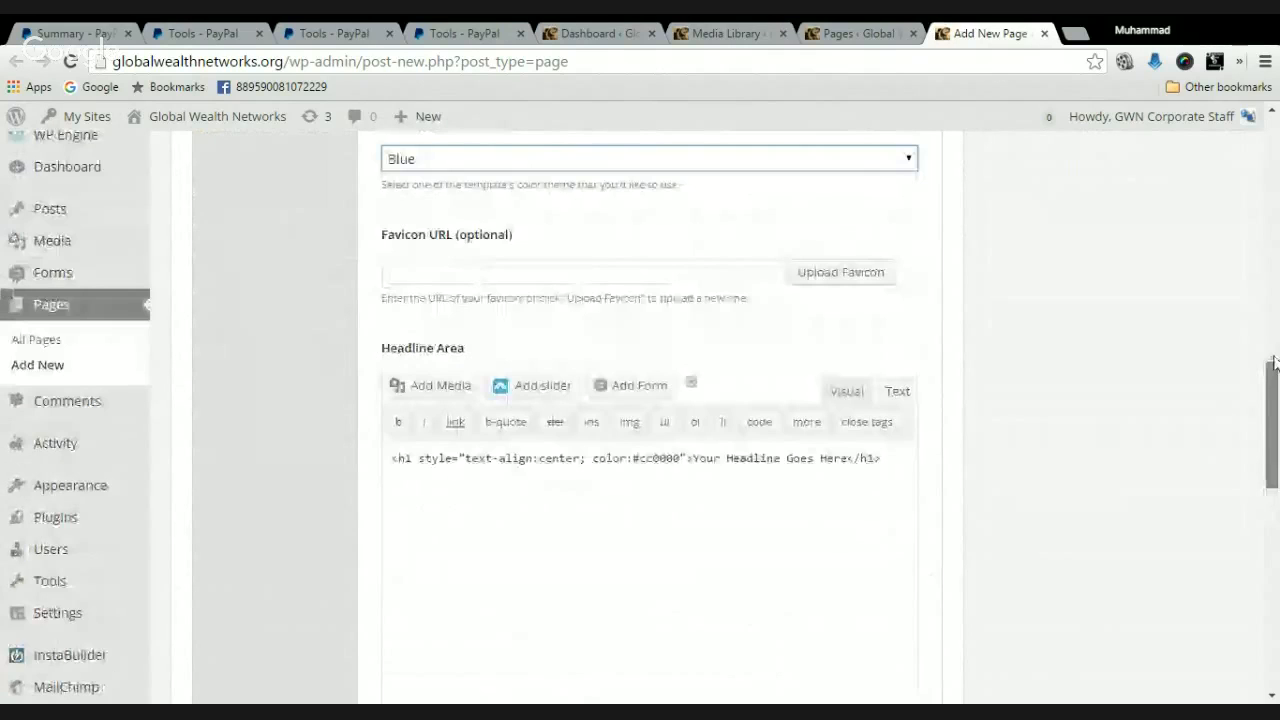
{"action": "left_click_drag", "start_coordinate": [1274, 362], "coordinate": [1274, 143]}
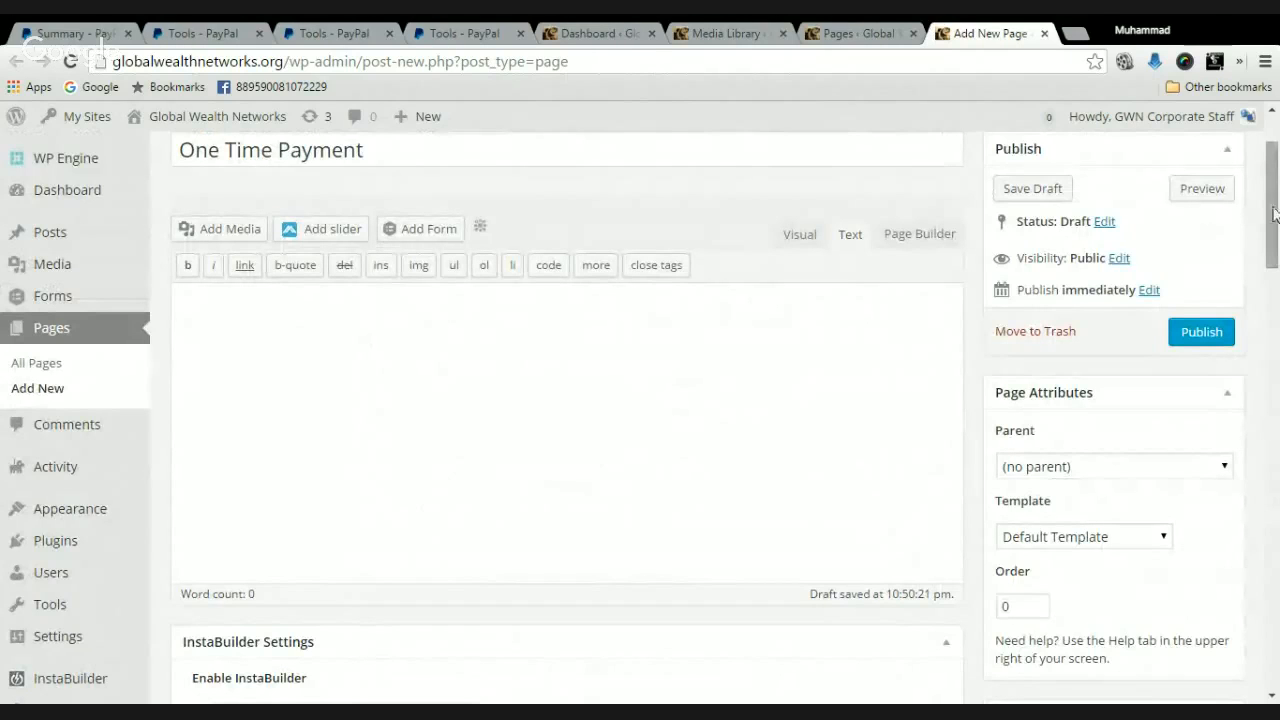
{"action": "left_click_drag", "start_coordinate": [1266, 214], "coordinate": [1273, 478]}
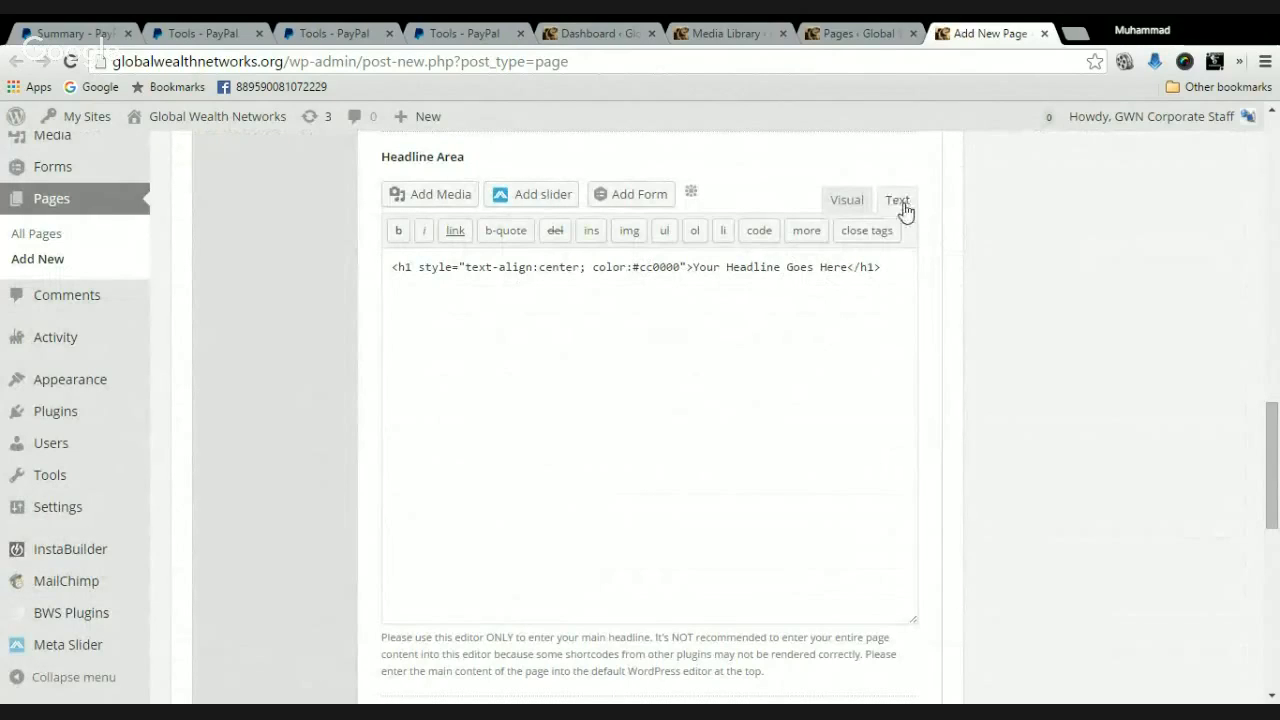
Switch the Headline Area to visual editing and add two blank lines above the placeholder headline
{"action": "left_click", "coordinate": [848, 203]}
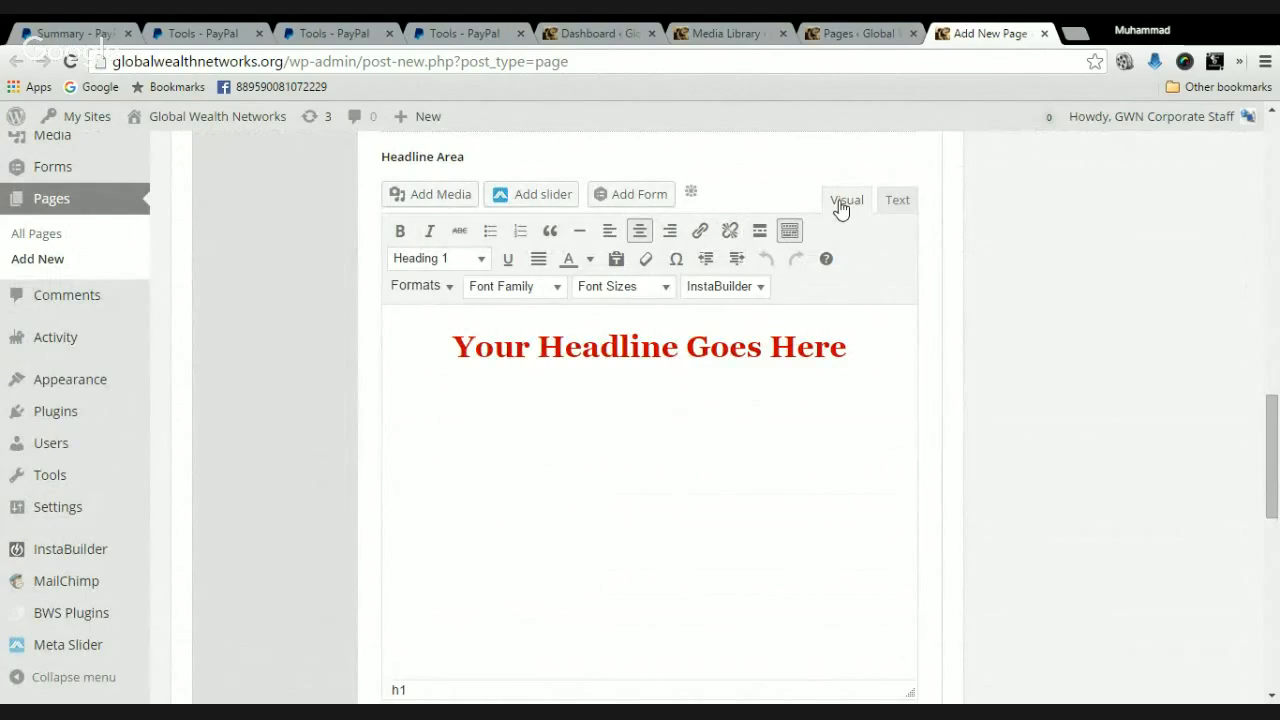
{"action": "left_click", "coordinate": [900, 202]}
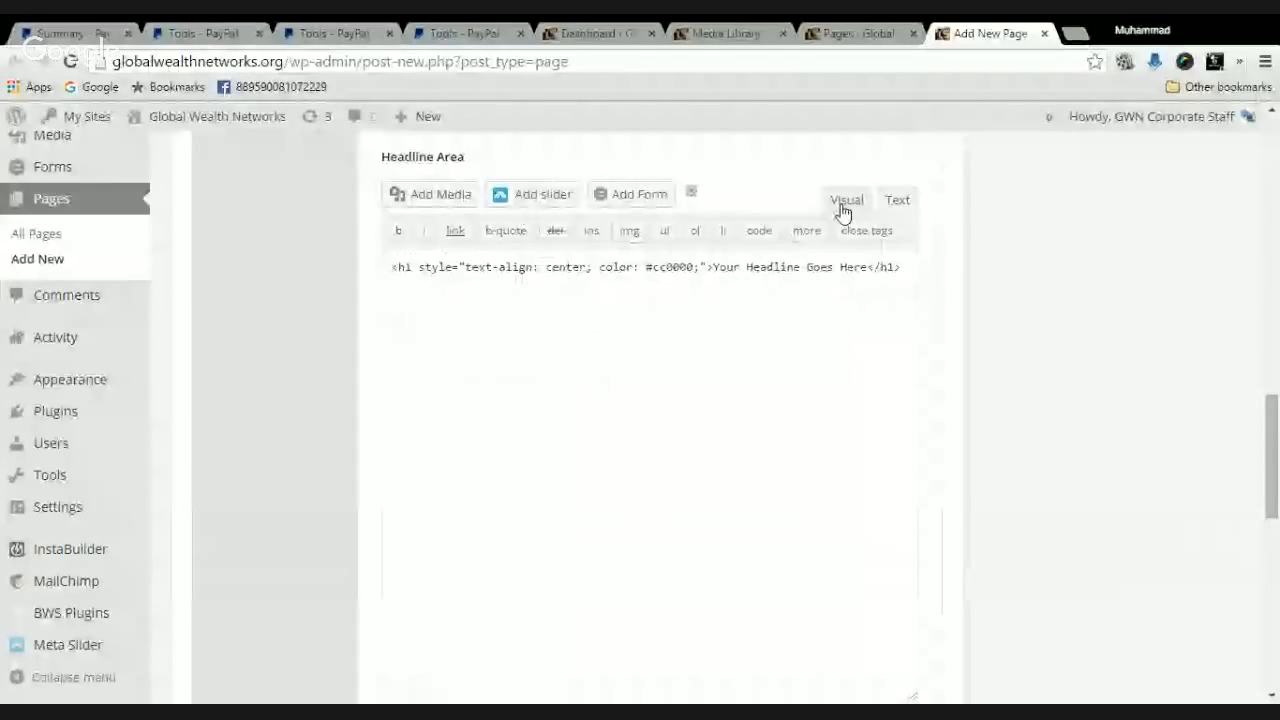
{"action": "left_click", "coordinate": [845, 203]}
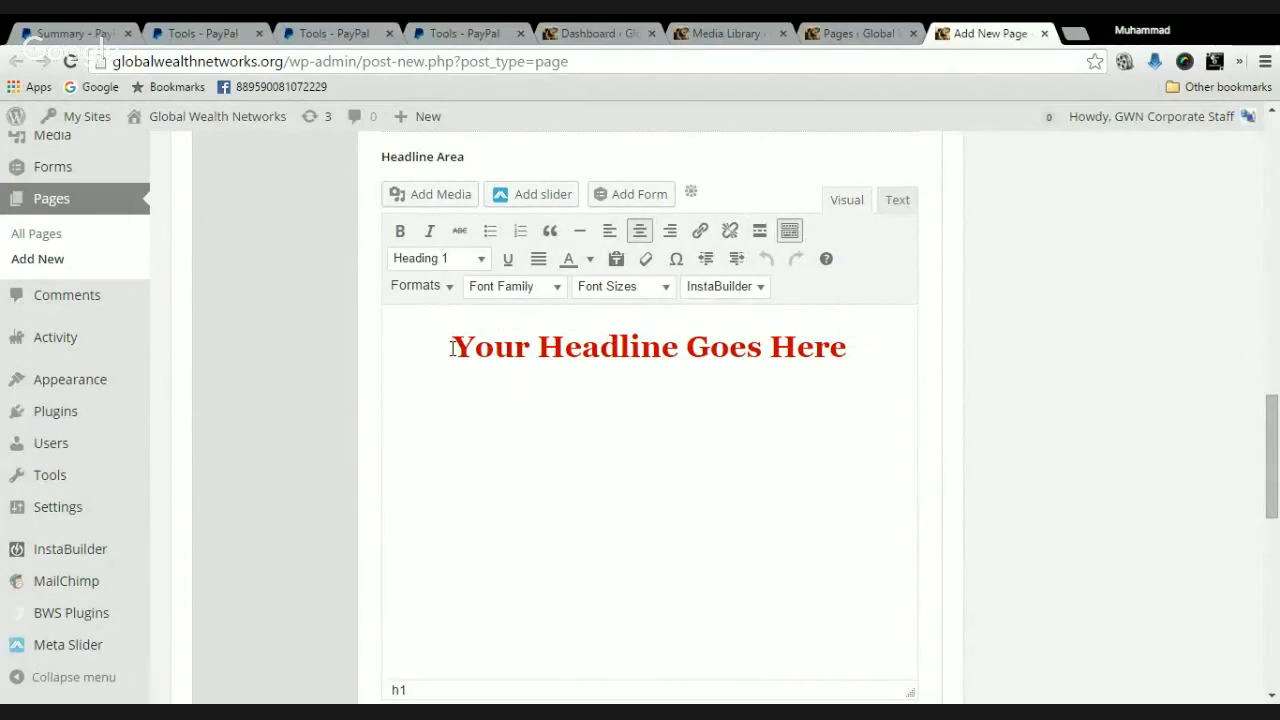
{"action": "key", "text": "Return"}
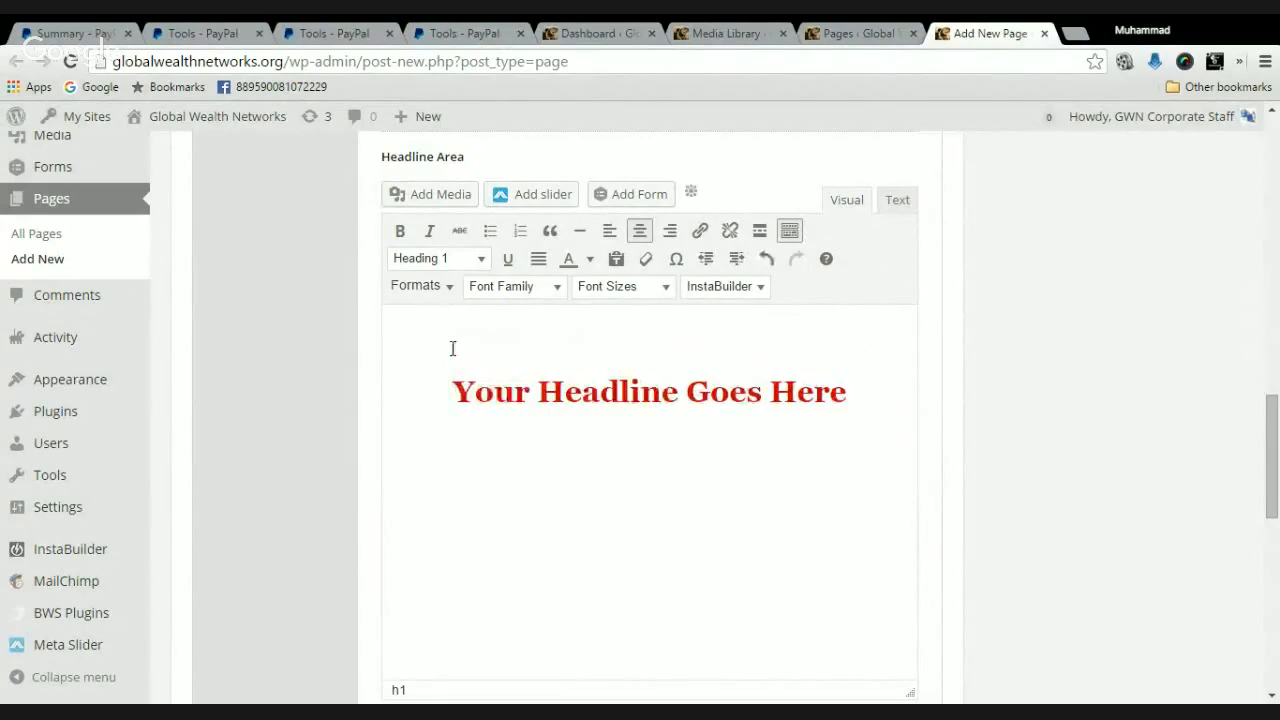
{"action": "key", "text": "Return"}
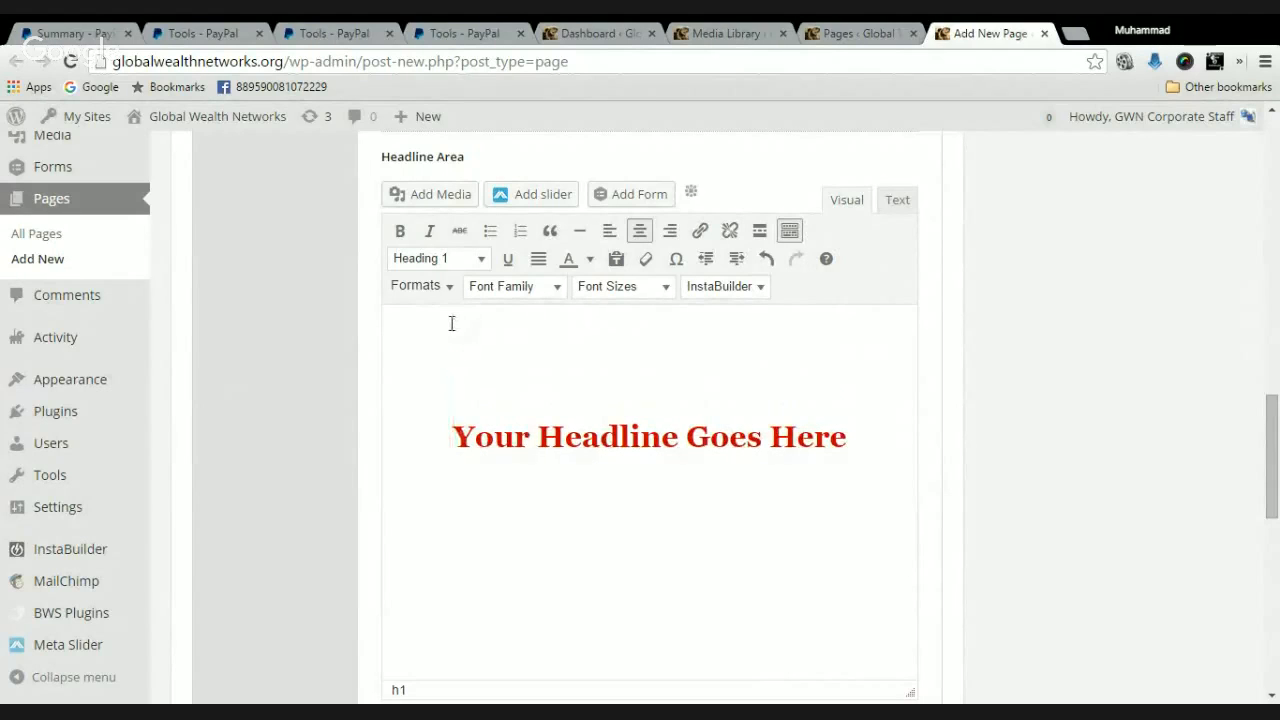
Insert the blue 750 × 125 Create Lifestyle Freedom banner from the media library at full size above the headline
{"action": "left_click", "coordinate": [453, 322]}
{"action": "left_click", "coordinate": [420, 197]}
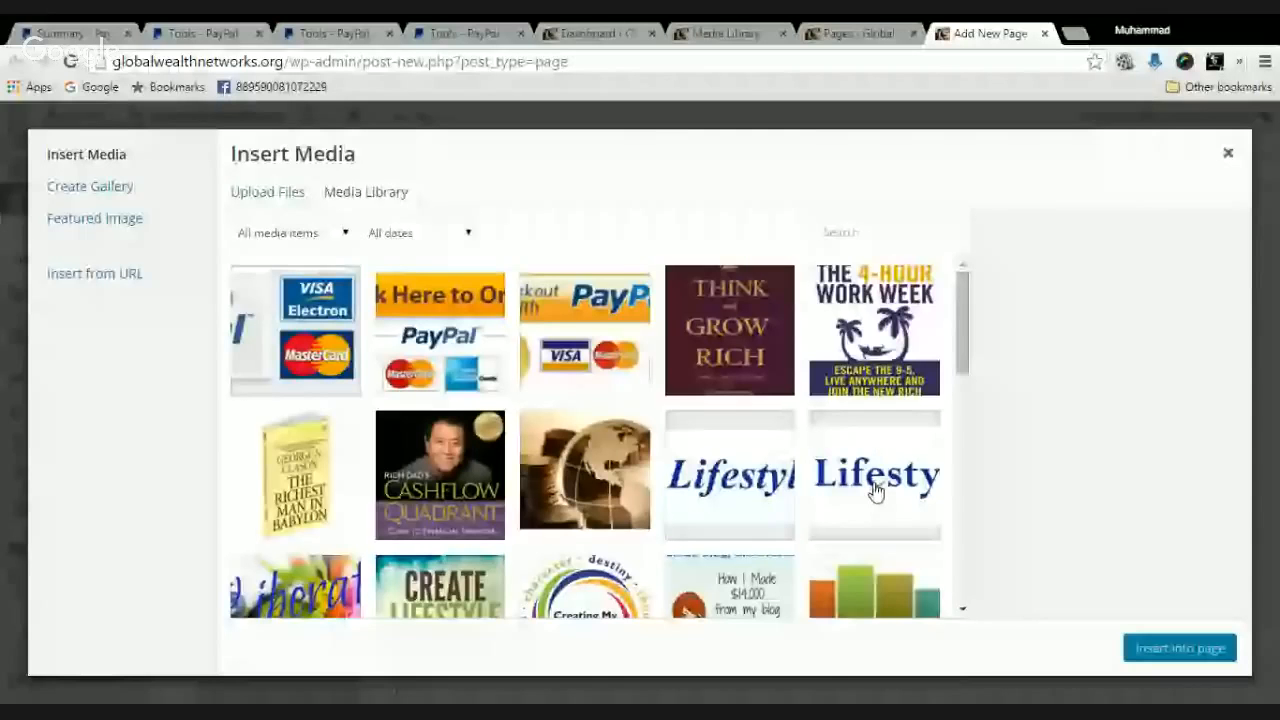
{"action": "left_click", "coordinate": [897, 475]}
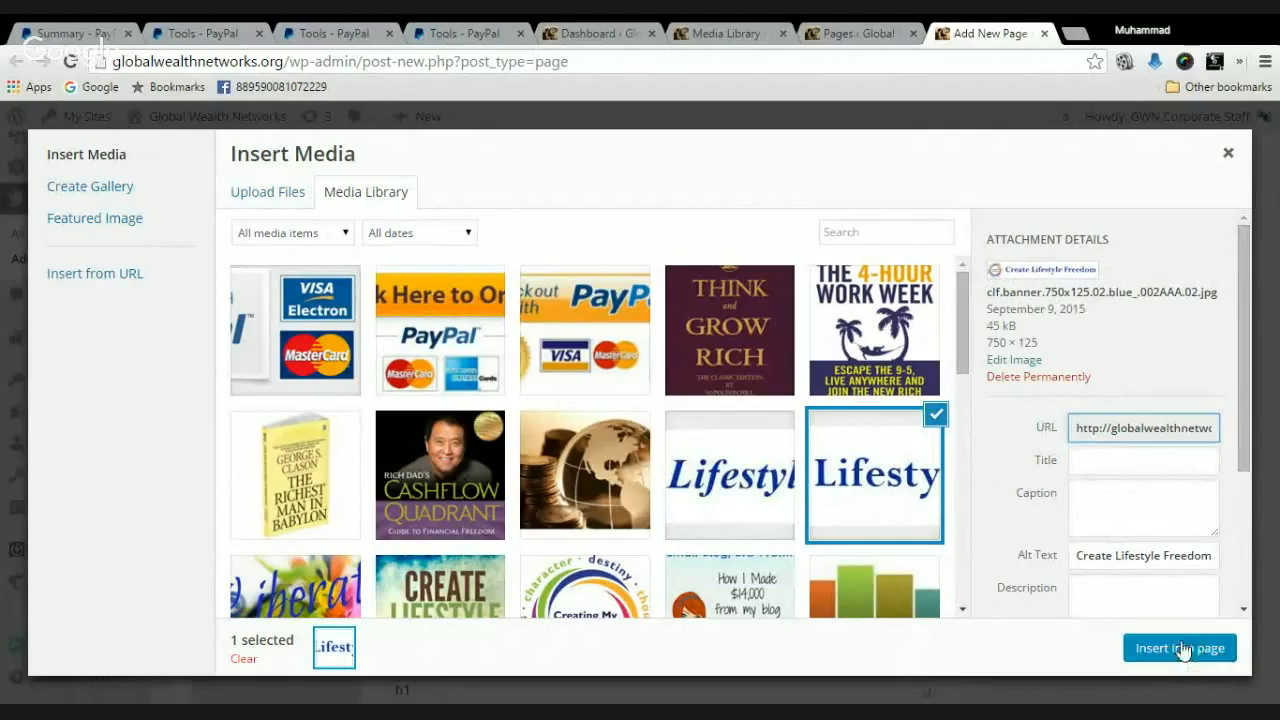
{"action": "left_click_drag", "start_coordinate": [1246, 470], "coordinate": [1258, 594]}
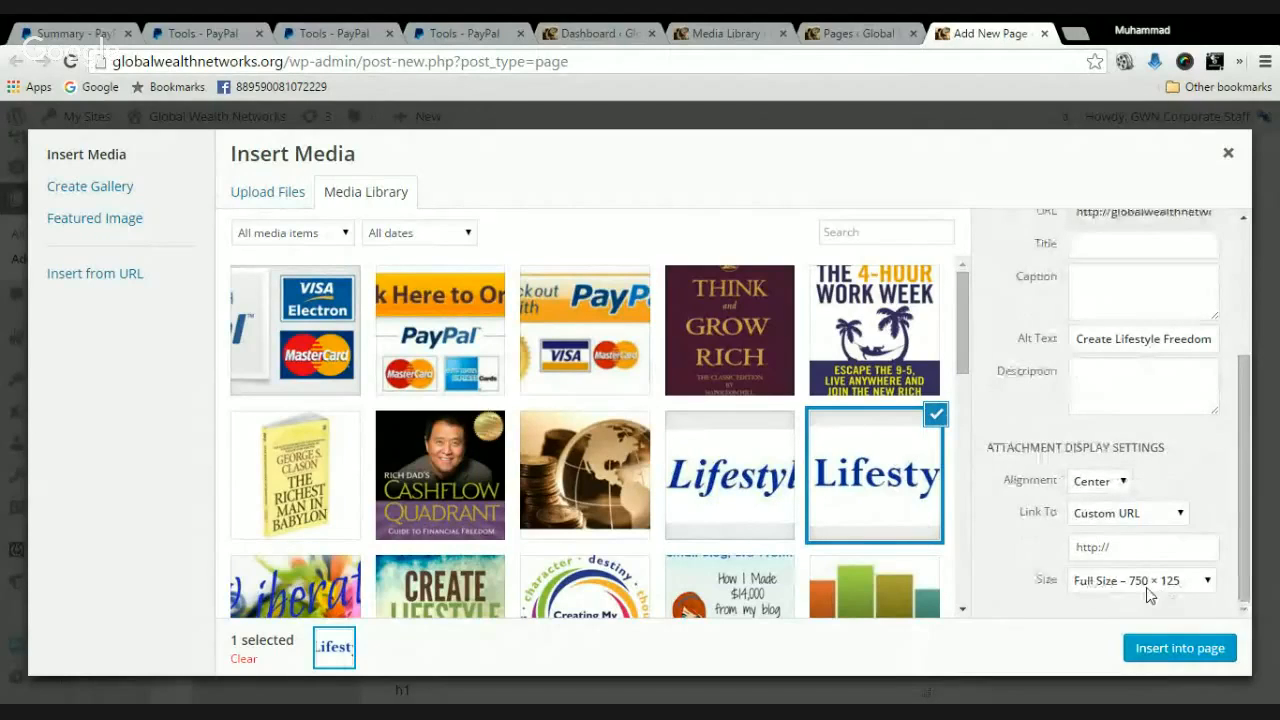
{"action": "left_click", "coordinate": [1168, 654]}
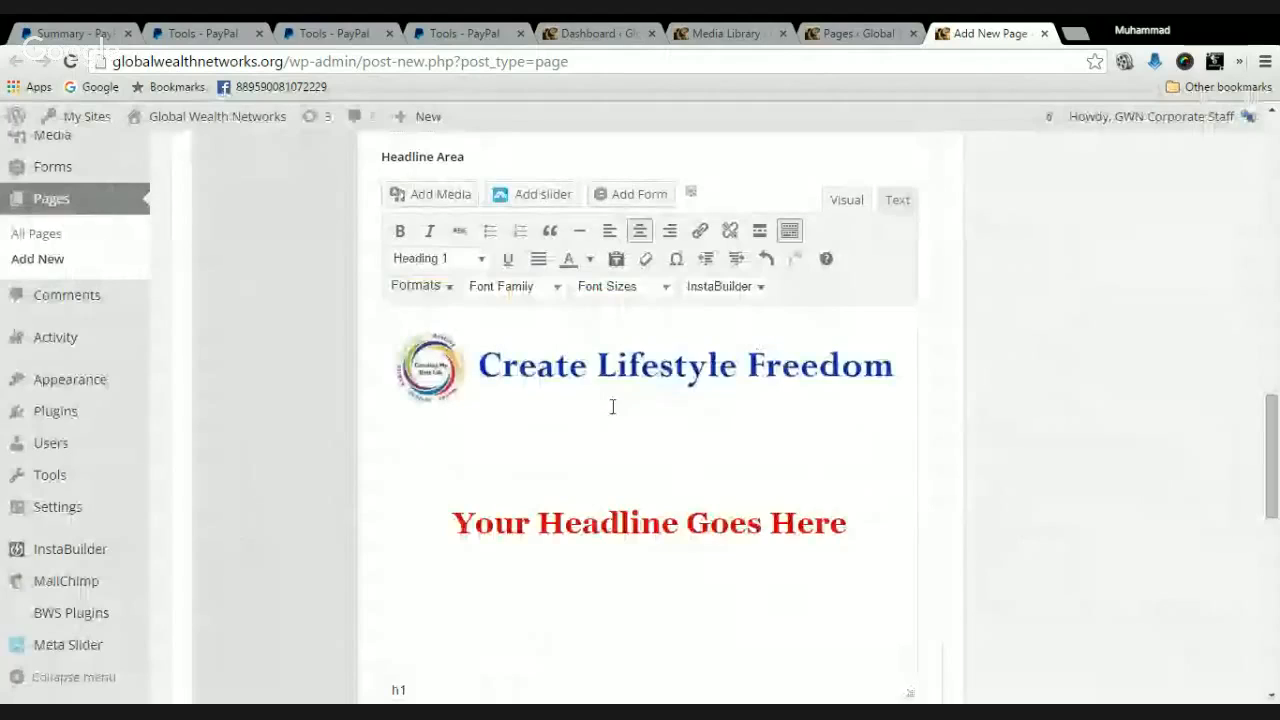
Replace the placeholder headline below the banner with "Youtube Video Training Series"
{"action": "left_click", "coordinate": [680, 430]}
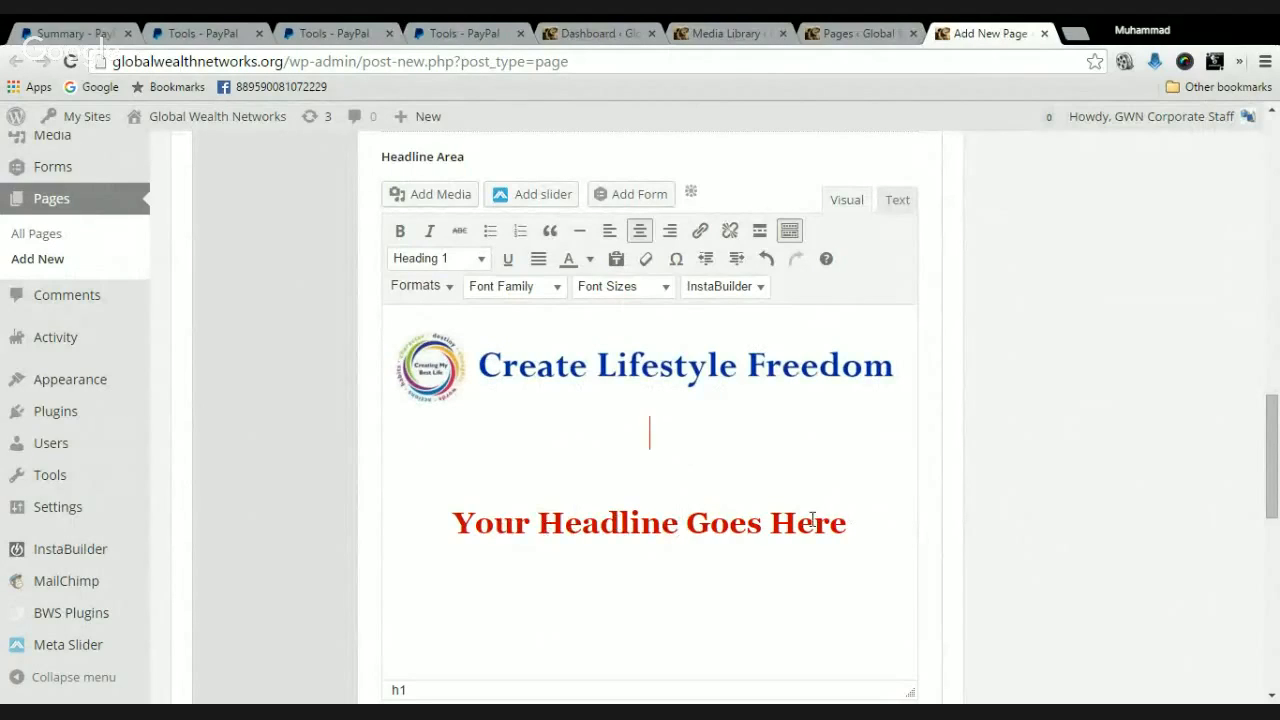
{"action": "left_click", "coordinate": [855, 524]}
{"action": "key", "text": "BackSpace"}
{"action": "key", "text": "BackSpace"}
{"action": "key", "text": "BackSpace"}
{"action": "key", "text": "BackSpace"}
{"action": "key", "text": "BackSpace"}
{"action": "key", "text": "BackSpace"}
{"action": "key", "text": "BackSpace"}
{"action": "key", "text": "BackSpace"}
{"action": "key", "text": "BackSpace"}
{"action": "key", "text": "BackSpace"}
{"action": "key", "text": "BackSpace"}
{"action": "key", "text": "BackSpace"}
{"action": "key", "text": "BackSpace"}
{"action": "key", "text": "BackSpace"}
{"action": "key", "text": "BackSpace"}
{"action": "key", "text": "BackSpace"}
{"action": "key", "text": "BackSpace"}
{"action": "key", "text": "BackSpace"}
{"action": "key", "text": "BackSpace"}
{"action": "key", "text": "BackSpace"}
{"action": "key", "text": "BackSpace"}
{"action": "key", "text": "BackSpace"}
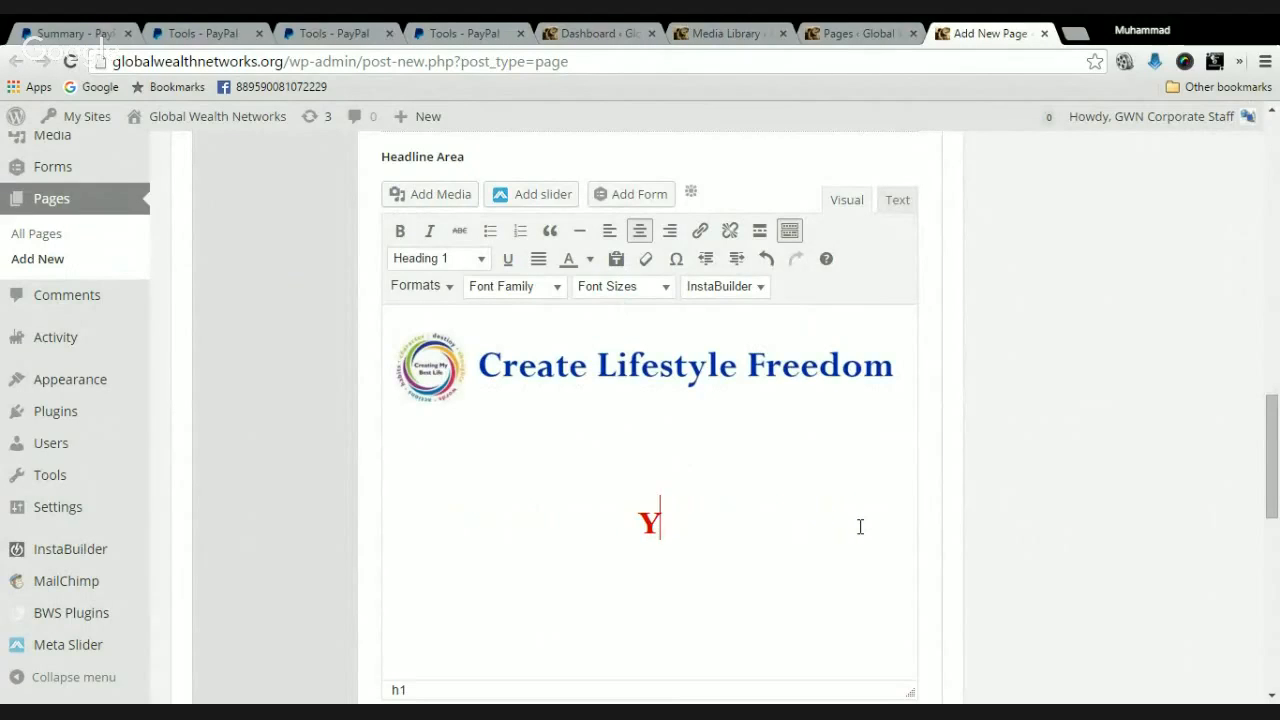
{"action": "key", "text": "BackSpace"}
{"action": "type", "text": "S"}
{"action": "key", "text": "BackSpace"}
{"action": "type", "text": "Youtube"}
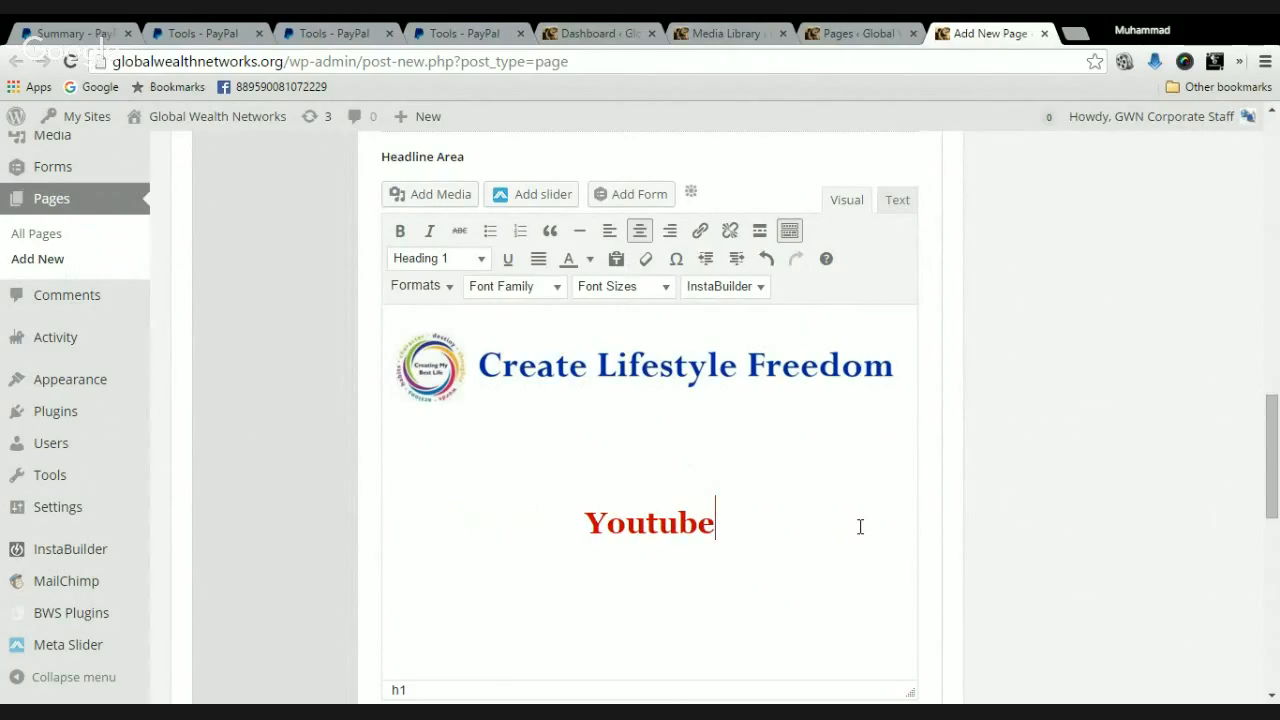
{"action": "type", "text": " Vide"}
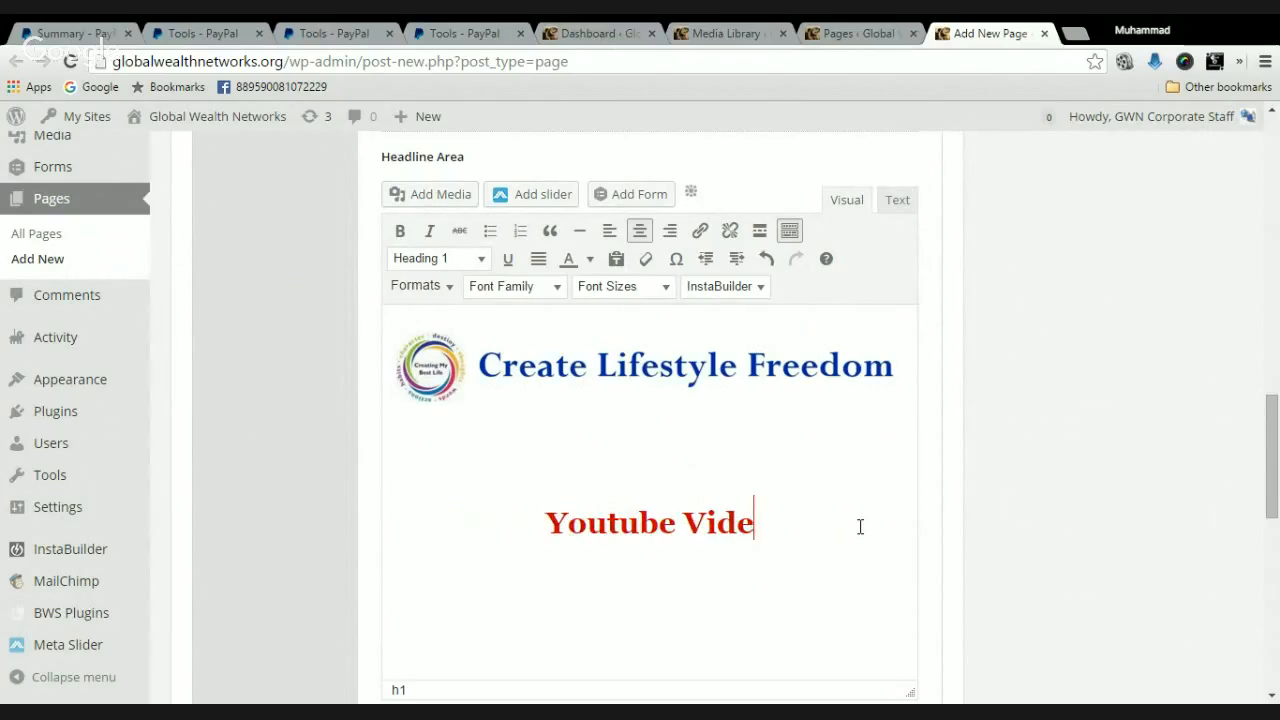
{"action": "type", "text": "o Tra"}
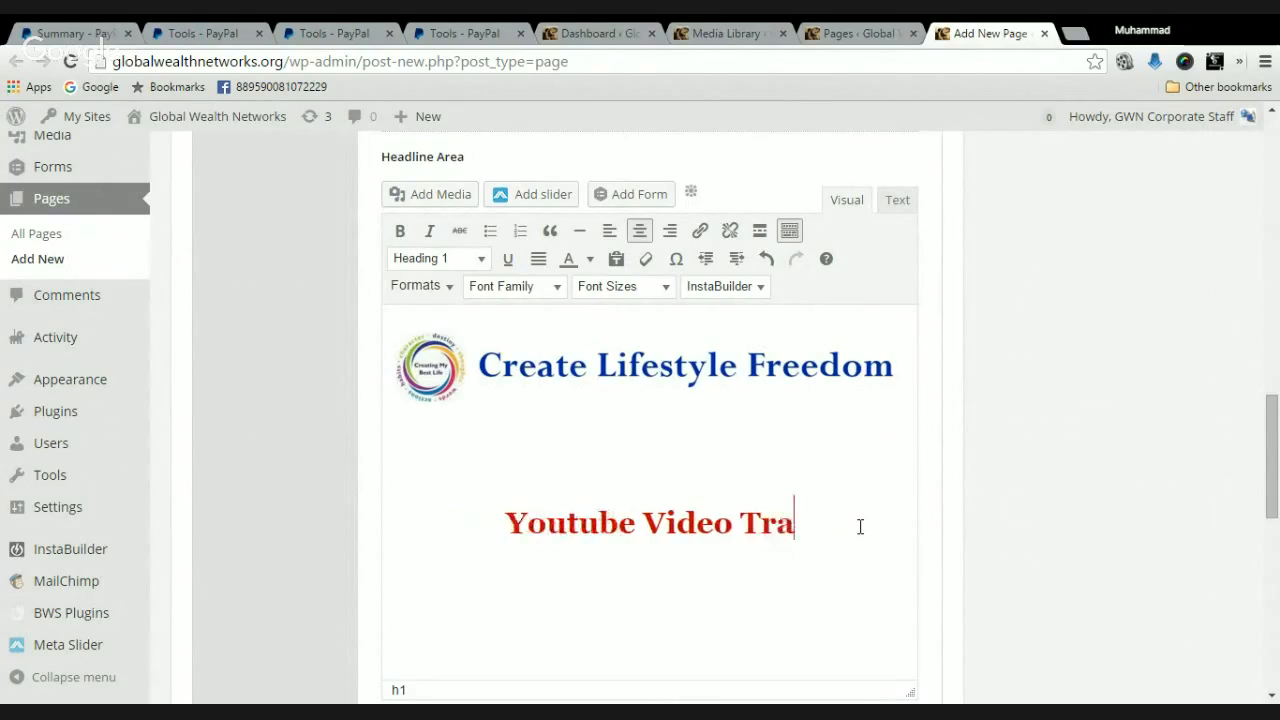
{"action": "type", "text": "ining"}
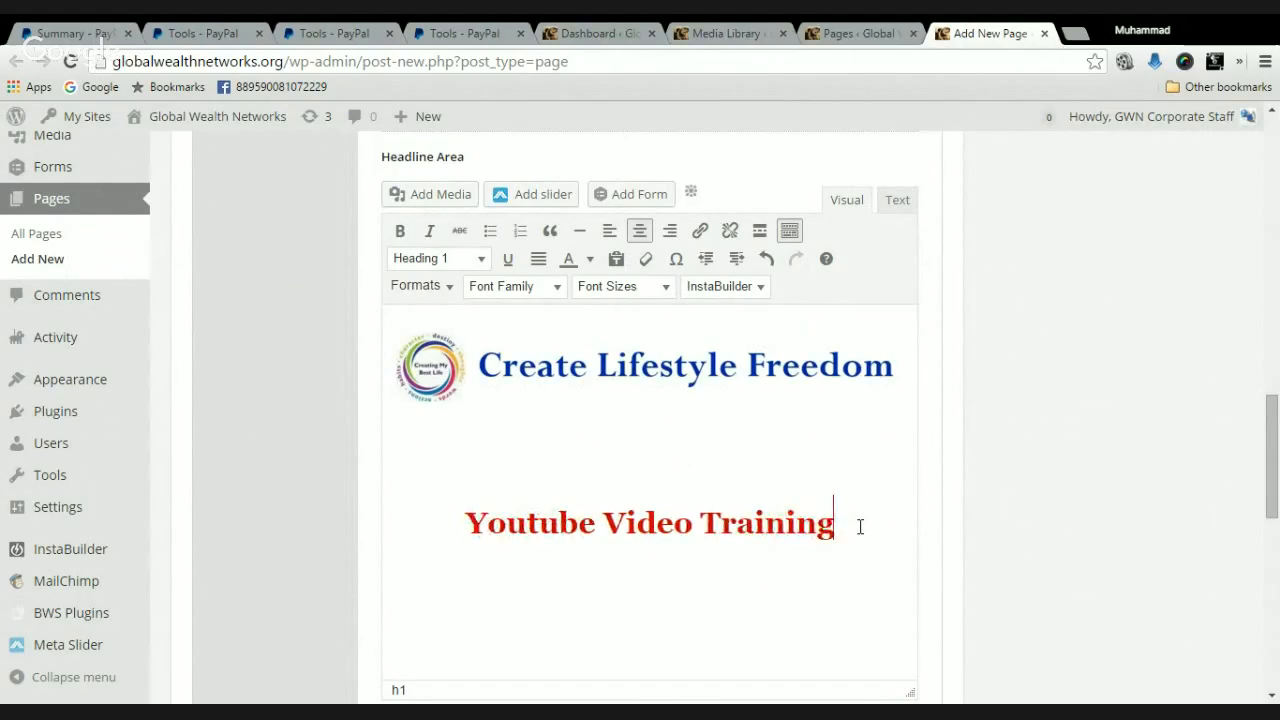
{"action": "type", "text": " Series"}
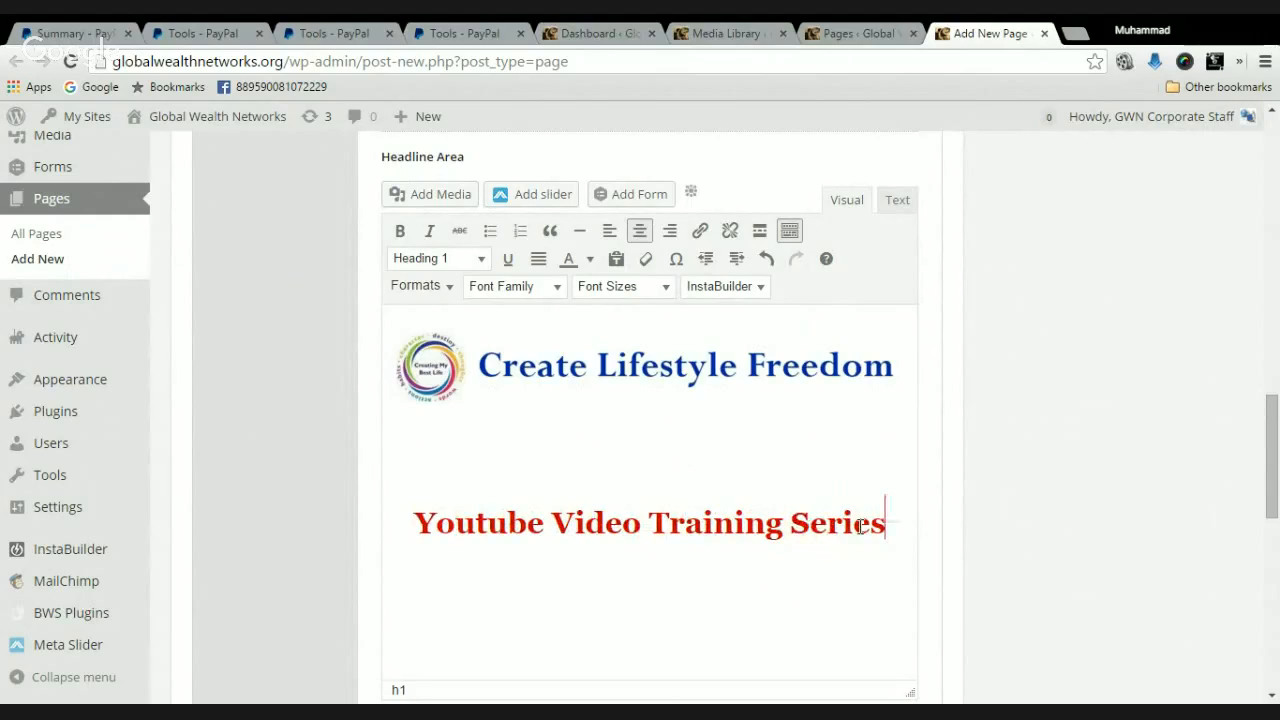
Add the paragraph "Thank yu so much for your interest in our youtube training." below the headline
{"action": "key", "text": "Return"}
{"action": "type", "text": "Thank"}
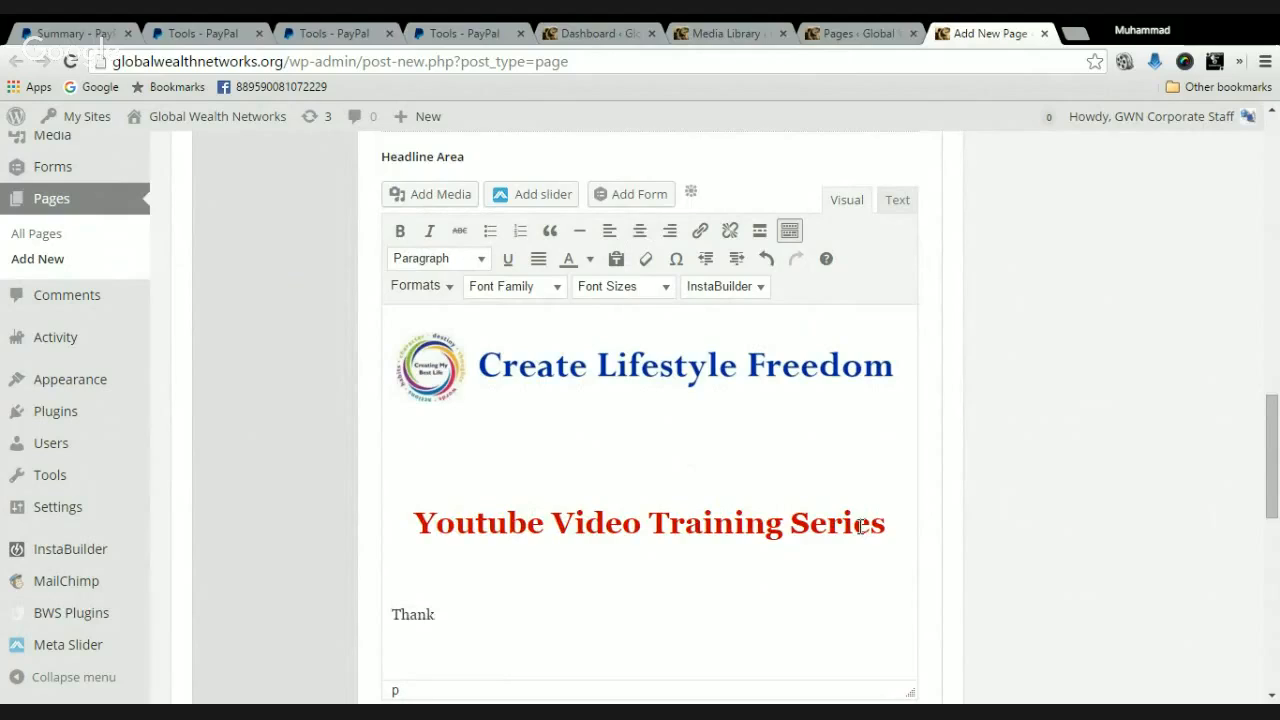
{"action": "type", "text": " yu so much for your "}
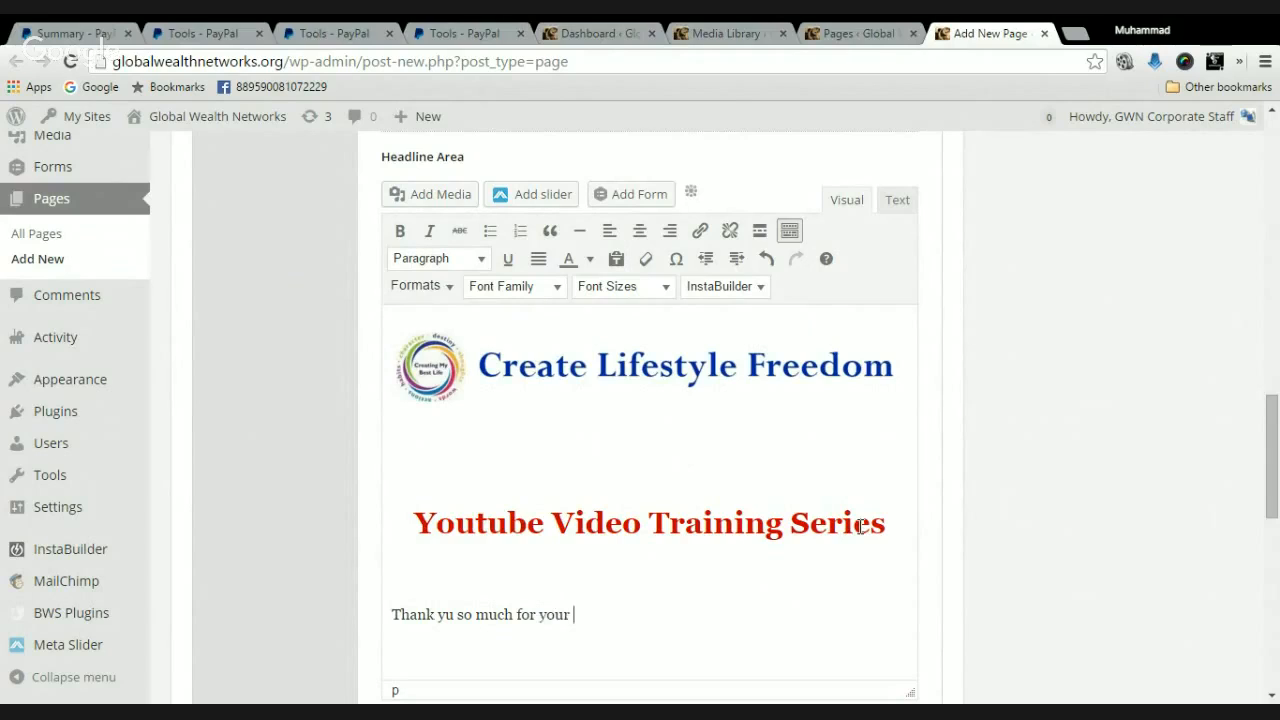
{"action": "type", "text": "interest in our you"}
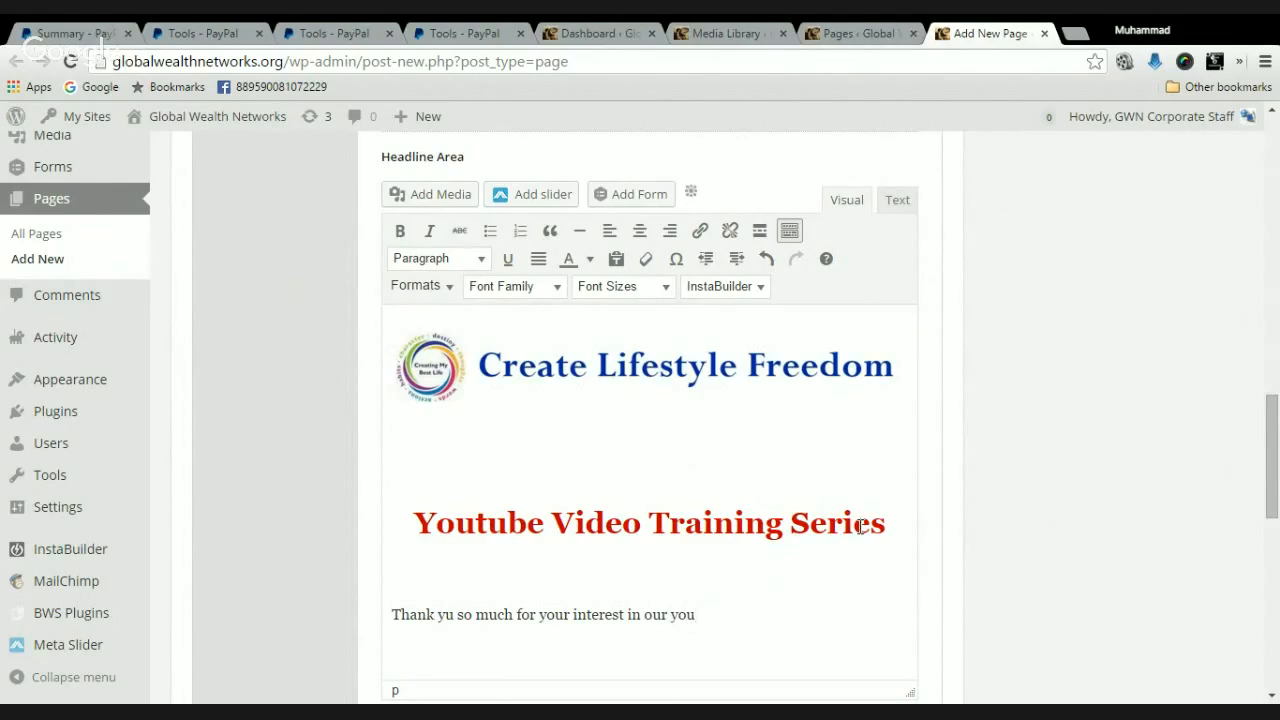
{"action": "type", "text": "tube training."}
{"action": "key", "text": "Return"}
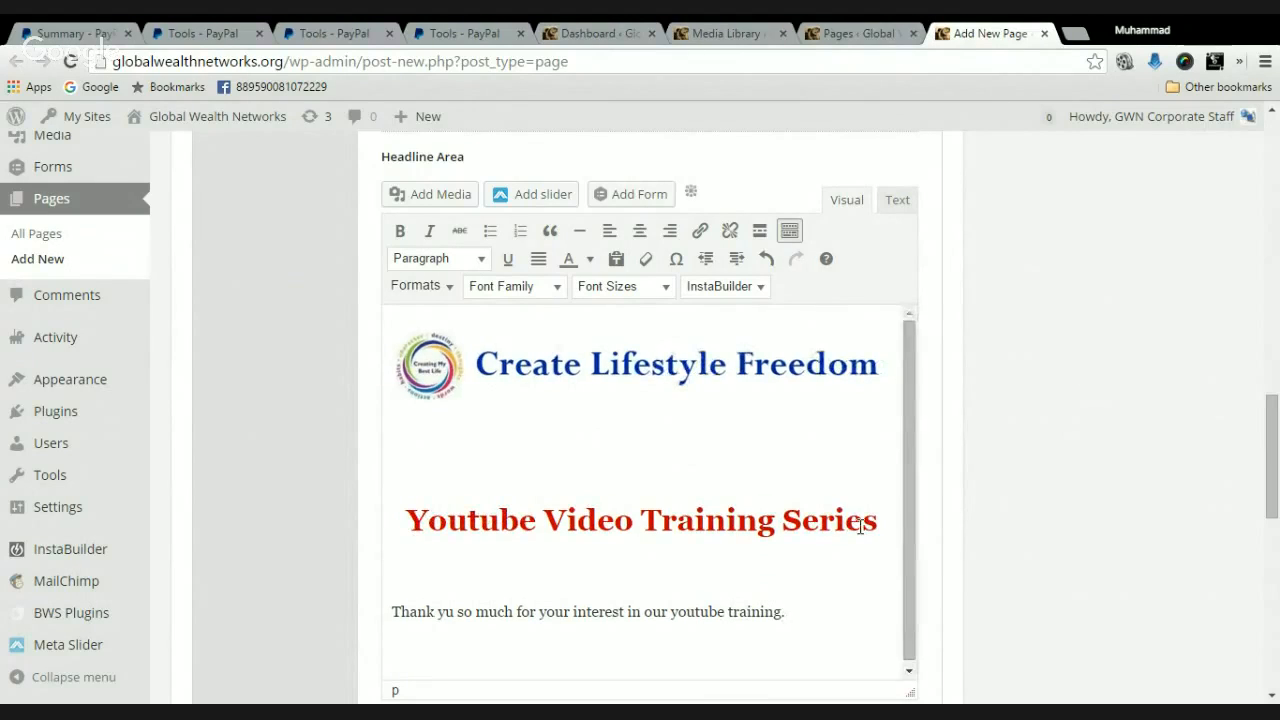
Add the line "Expanation of program here =" followed by blank lines, and correct "yu" to "you" in the thank-you sentence
{"action": "type", "text": "Please"}
{"action": "key", "text": "BackSpace"}
{"action": "key", "text": "BackSpace"}
{"action": "key", "text": "BackSpace"}
{"action": "key", "text": "BackSpace"}
{"action": "key", "text": "BackSpace"}
{"action": "key", "text": "BackSpace"}
{"action": "key", "text": "BackSpace"}
{"action": "type", "text": "Eplan"}
{"action": "key", "text": "BackSpace"}
{"action": "key", "text": "BackSpace"}
{"action": "key", "text": "BackSpace"}
{"action": "key", "text": "BackSpace"}
{"action": "type", "text": "xpanation of pro"}
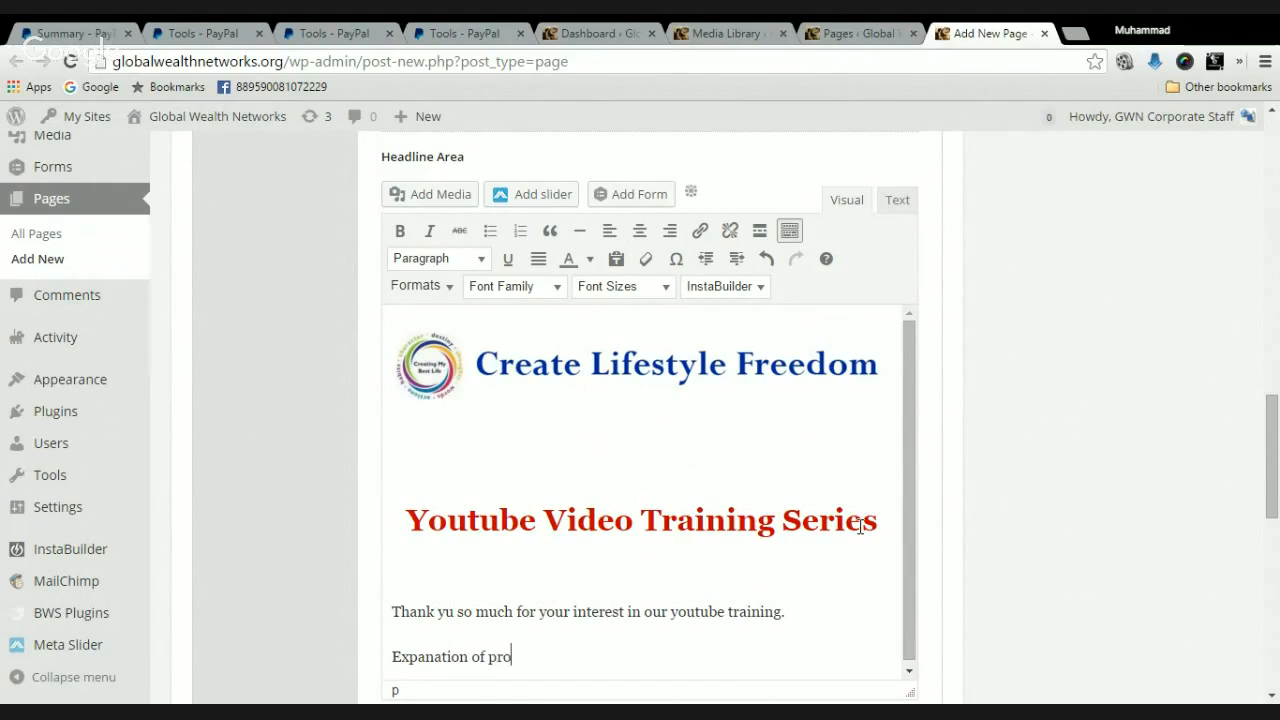
{"action": "type", "text": "gram here ="}
{"action": "key", "text": "Return"}
{"action": "key", "text": "Return"}
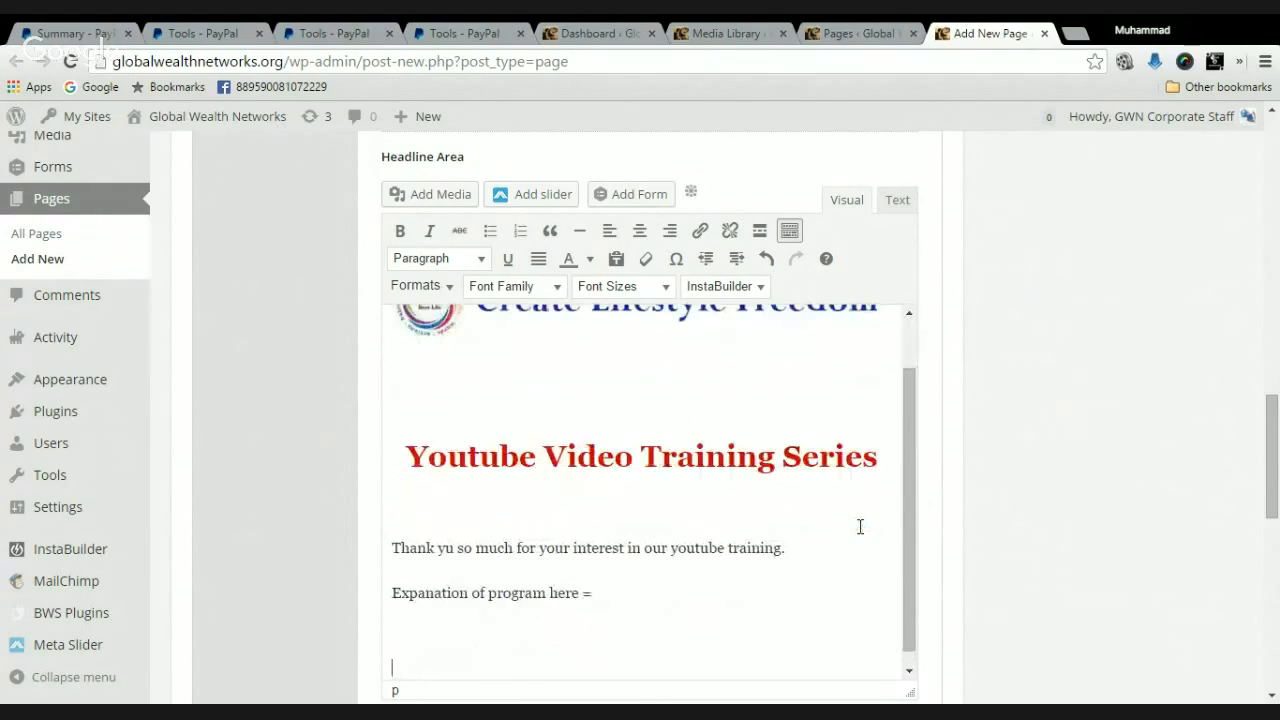
{"action": "left_click", "coordinate": [447, 547]}
{"action": "type", "text": "o"}
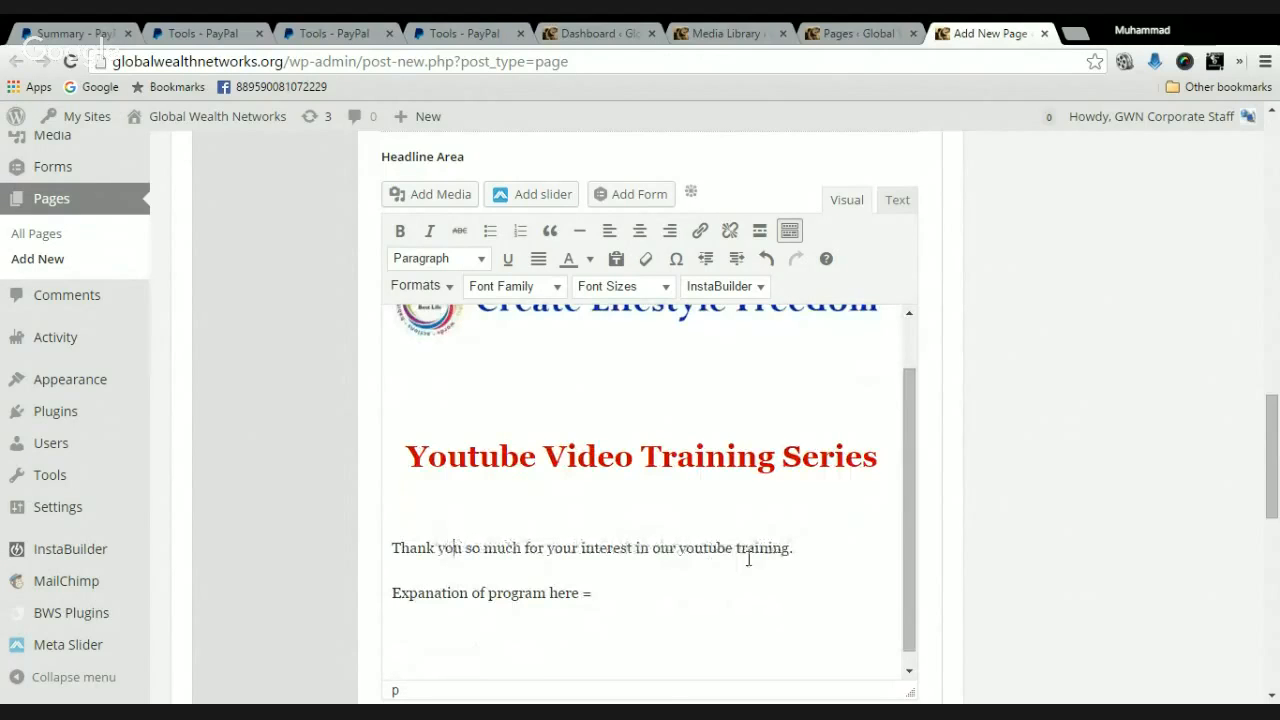
Add the line "Click the Imbutton Ebelow to initate your" below the program explanation line, leaving blank space between them
{"action": "left_click", "coordinate": [605, 592]}
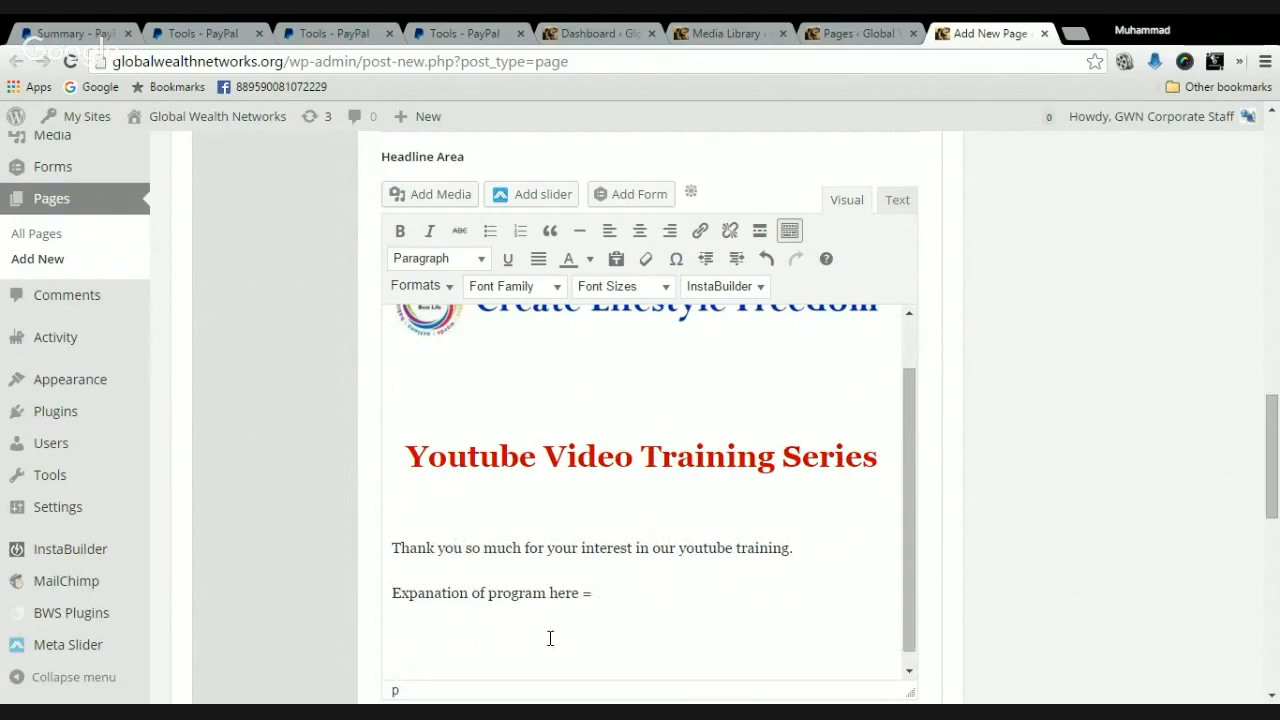
{"action": "left_click", "coordinate": [618, 625]}
{"action": "key", "text": "Return"}
{"action": "type", "text": "Click the Ima"}
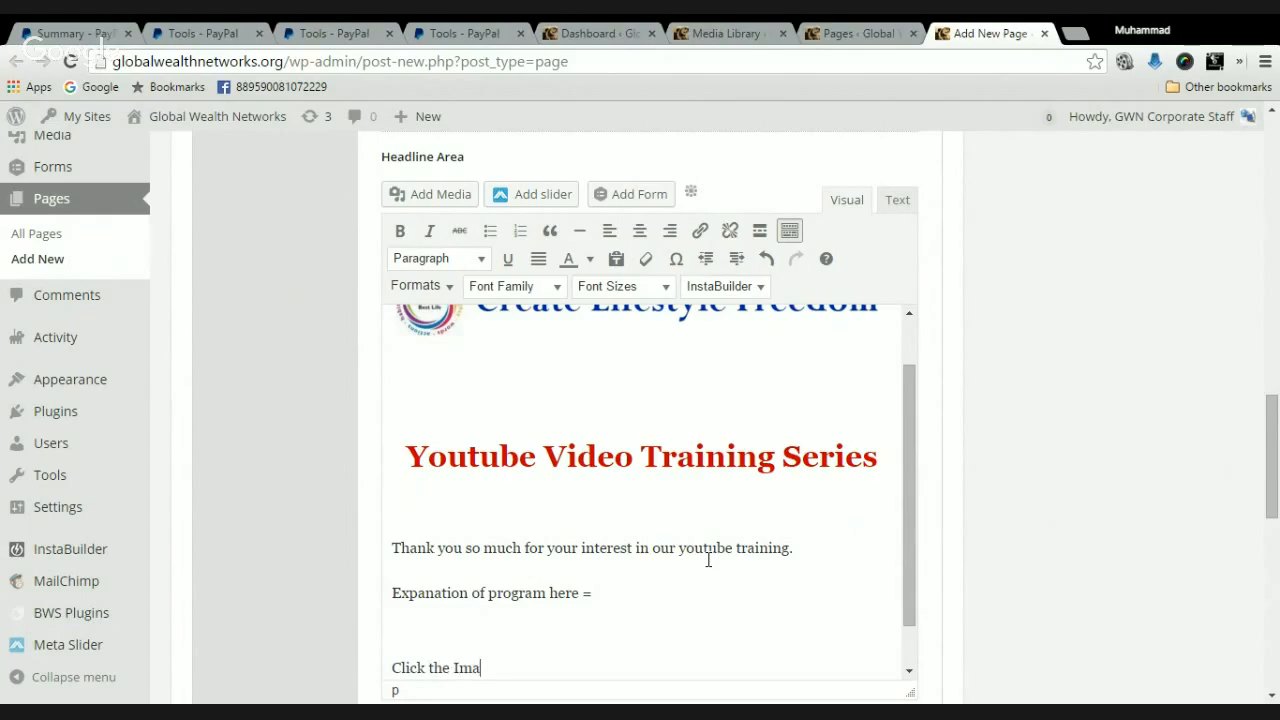
{"action": "key", "text": "BackSpace"}
{"action": "type", "text": "buttonm"}
{"action": "key", "text": "BackSpace"}
{"action": "key", "text": "BackSpace"}
{"action": "key", "text": "BackSpace"}
{"action": "type", "text": "n Ebelow to "}
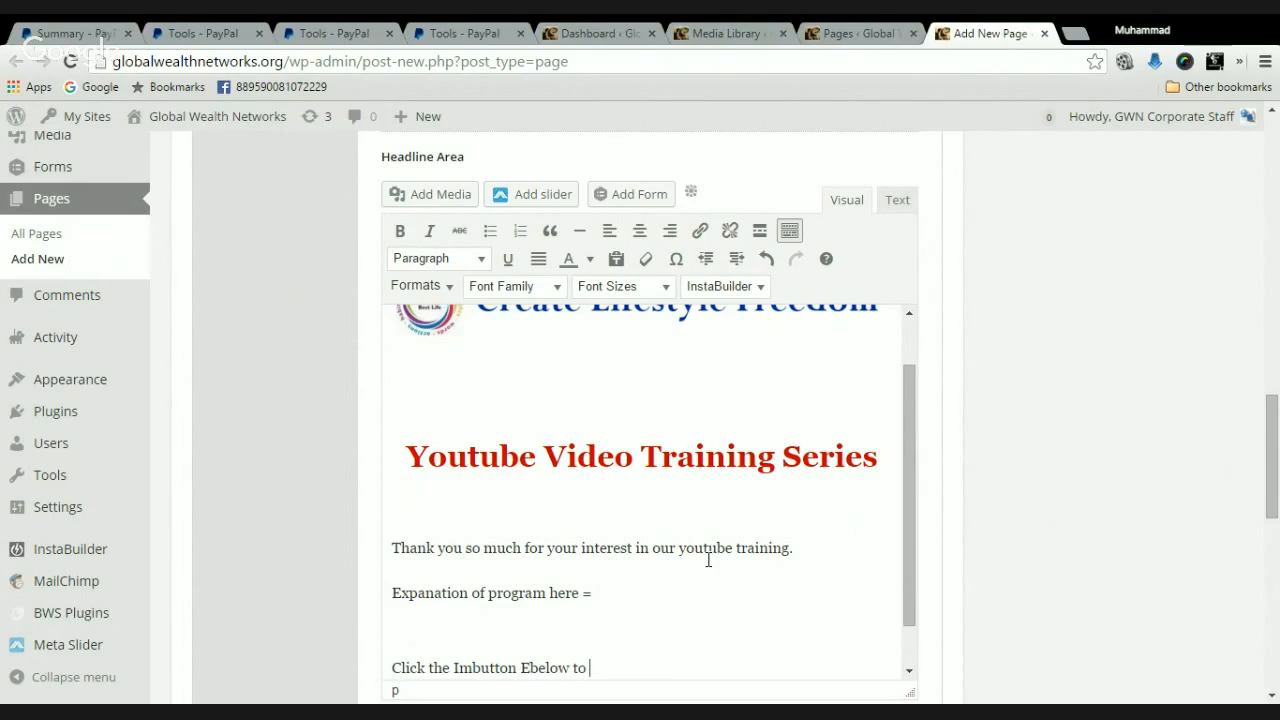
{"action": "type", "text": "initate your"}
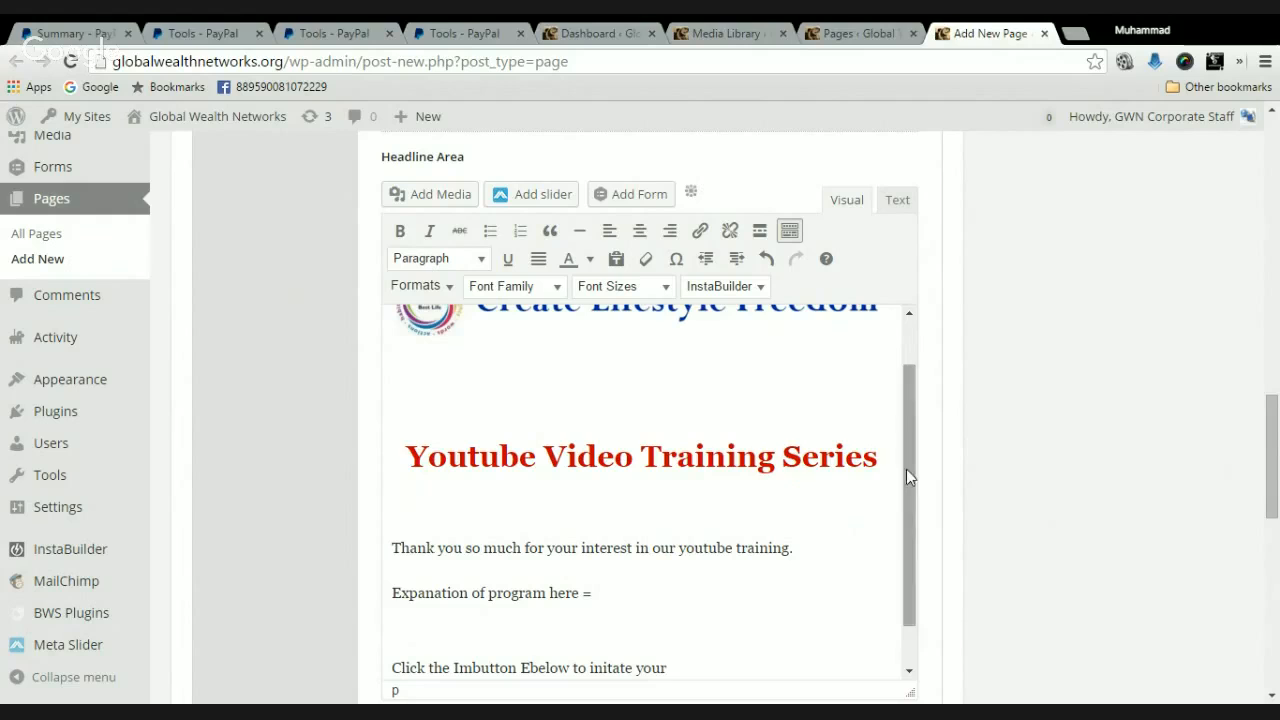
Replace "initate your" at the end of the call-to-action line with "access you training modules."
{"action": "left_click_drag", "start_coordinate": [912, 528], "coordinate": [925, 585]}
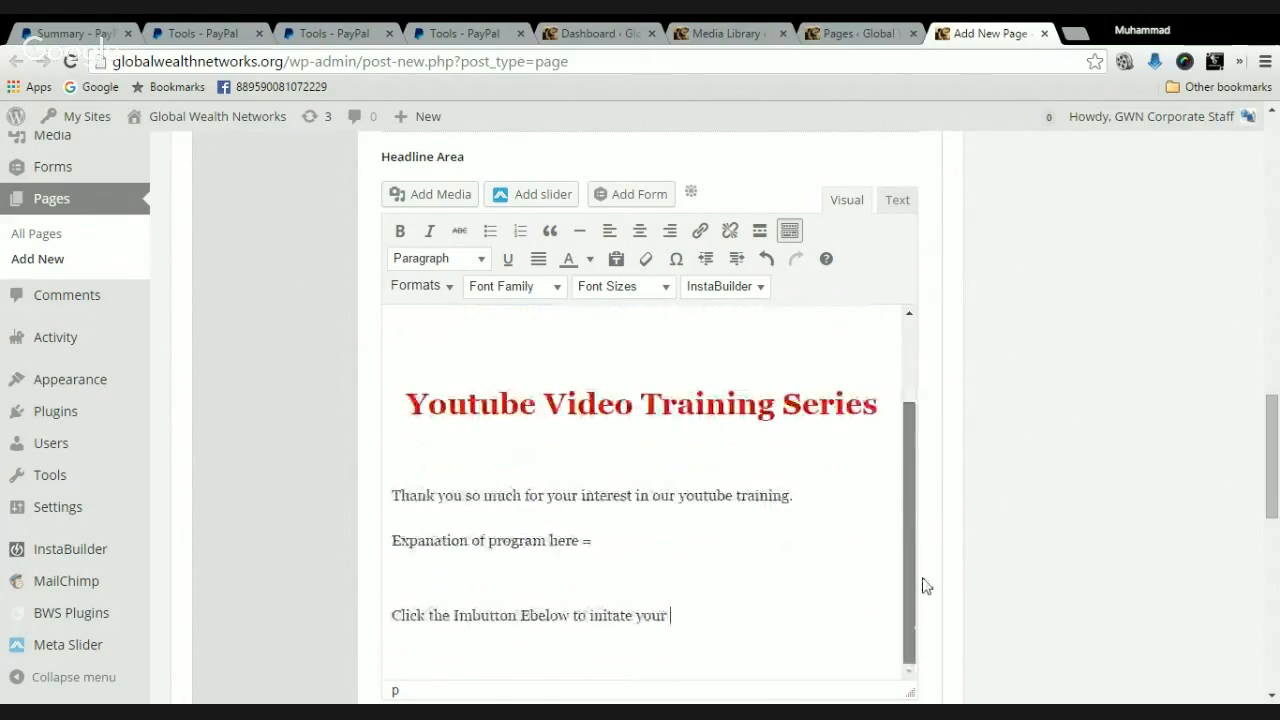
{"action": "left_click_drag", "start_coordinate": [698, 603], "coordinate": [590, 614]}
{"action": "key", "text": "BackSpace"}
{"action": "type", "text": "acc"}
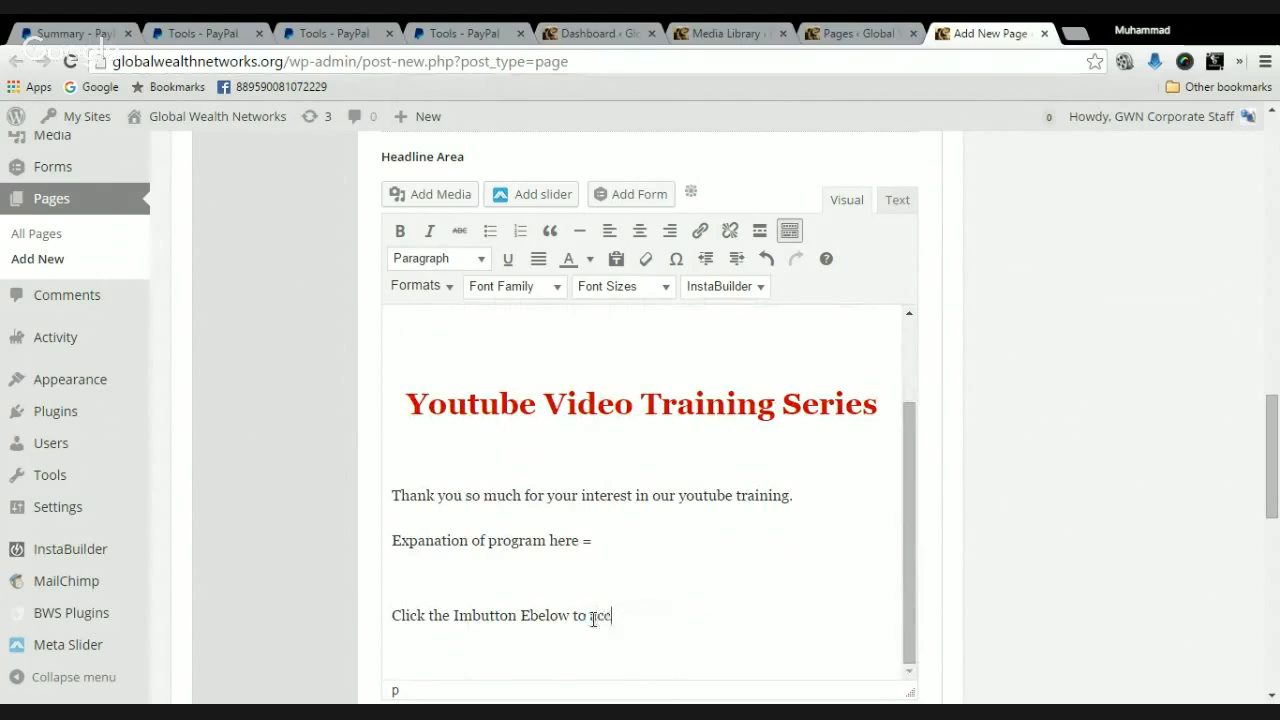
{"action": "type", "text": "ess you traning"}
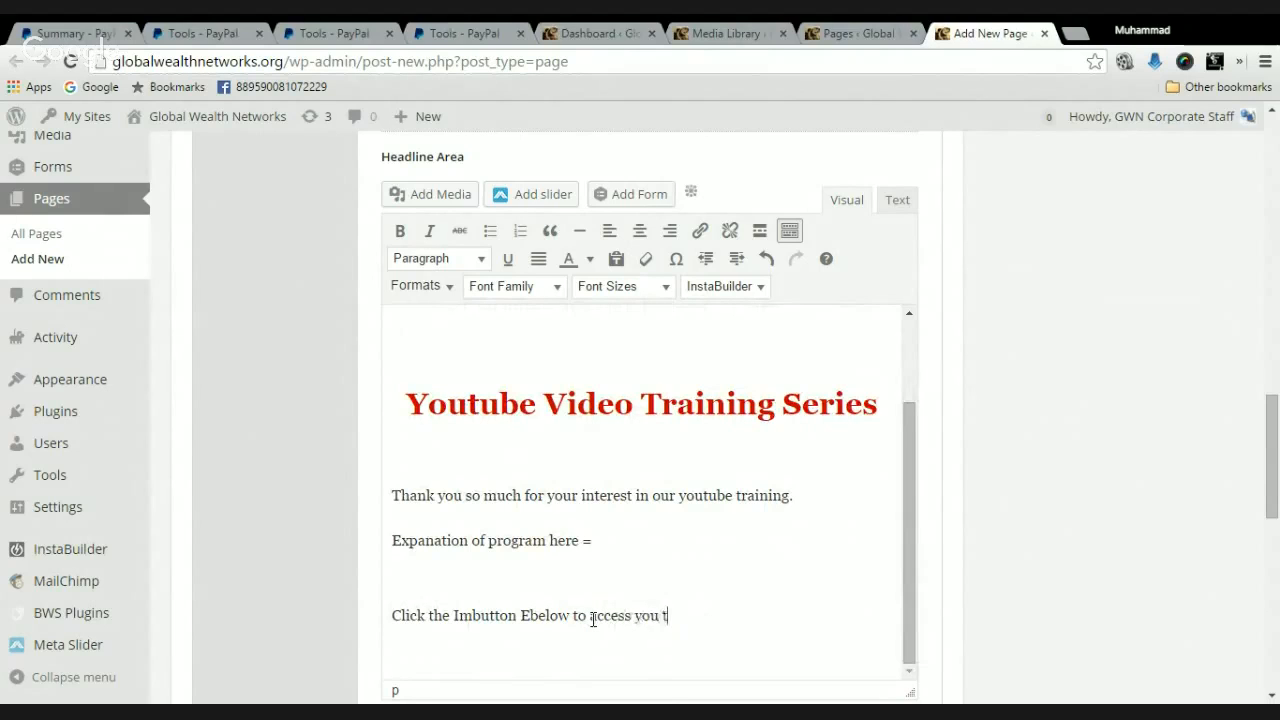
{"action": "key", "text": "BackSpace"}
{"action": "key", "text": "BackSpace"}
{"action": "key", "text": "BackSpace"}
{"action": "key", "text": "BackSpace"}
{"action": "type", "text": "ingin"}
{"action": "key", "text": "BackSpace"}
{"action": "key", "text": "BackSpace"}
{"action": "key", "text": "BackSpace"}
{"action": "type", "text": "ing modules."}
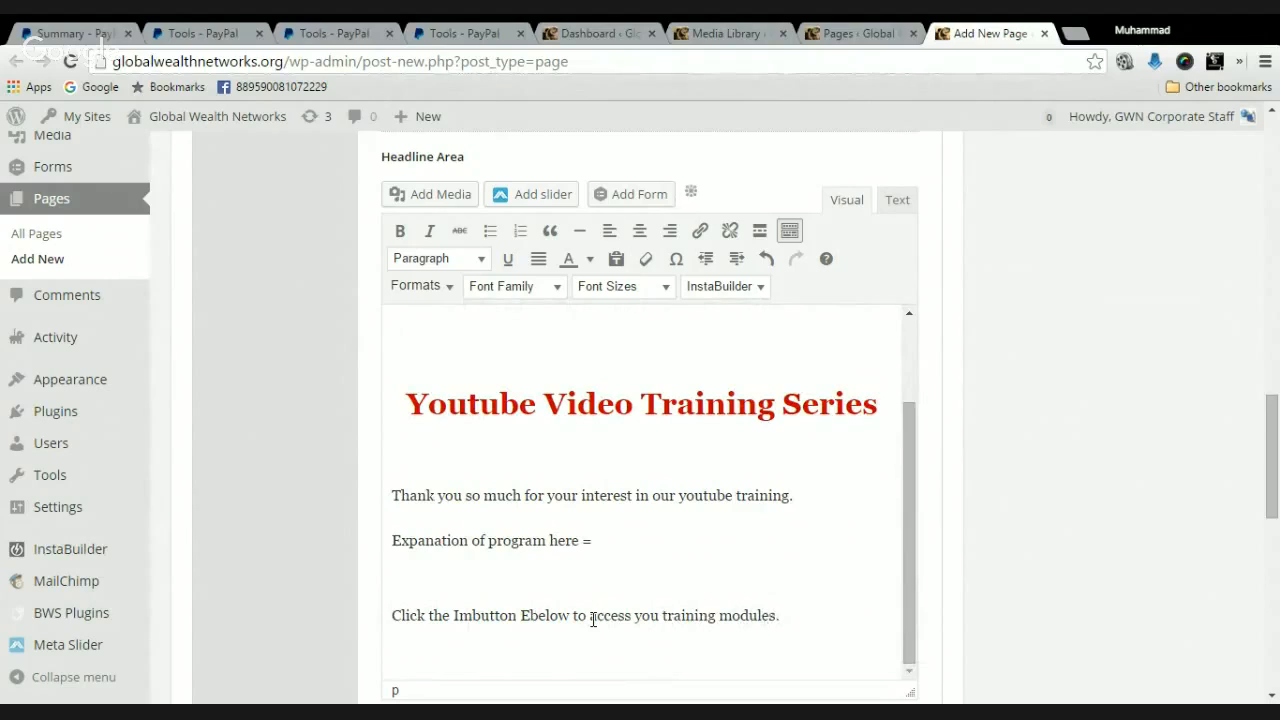
Add a blank line below the call-to-action sentence and correct "Imbutton Ebelow" in it to "button below"
{"action": "key", "text": "Return"}
{"action": "key", "text": "Up"}
{"action": "key", "text": "Right"}
{"action": "key", "text": "Right"}
{"action": "key", "text": "Right"}
{"action": "key", "text": "Right"}
{"action": "key", "text": "Right"}
{"action": "key", "text": "Right"}
{"action": "key", "text": "Right"}
{"action": "key", "text": "Right"}
{"action": "key", "text": "Right"}
{"action": "key", "text": "Right"}
{"action": "key", "text": "Right"}
{"action": "key", "text": "Right"}
{"action": "key", "text": "BackSpace"}
{"action": "key", "text": "BackSpace"}
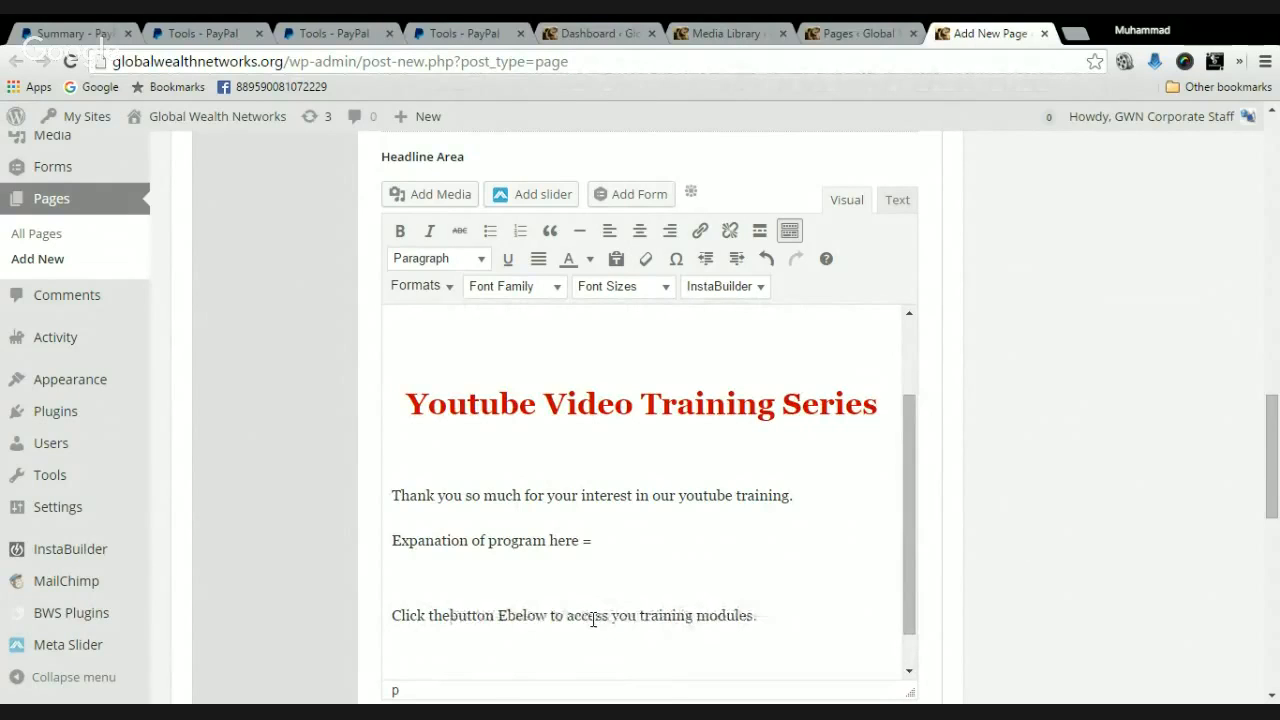
{"action": "key", "text": "Right"}
{"action": "key", "text": "Right"}
{"action": "key", "text": "Right"}
{"action": "key", "text": "Right"}
{"action": "key", "text": "Right"}
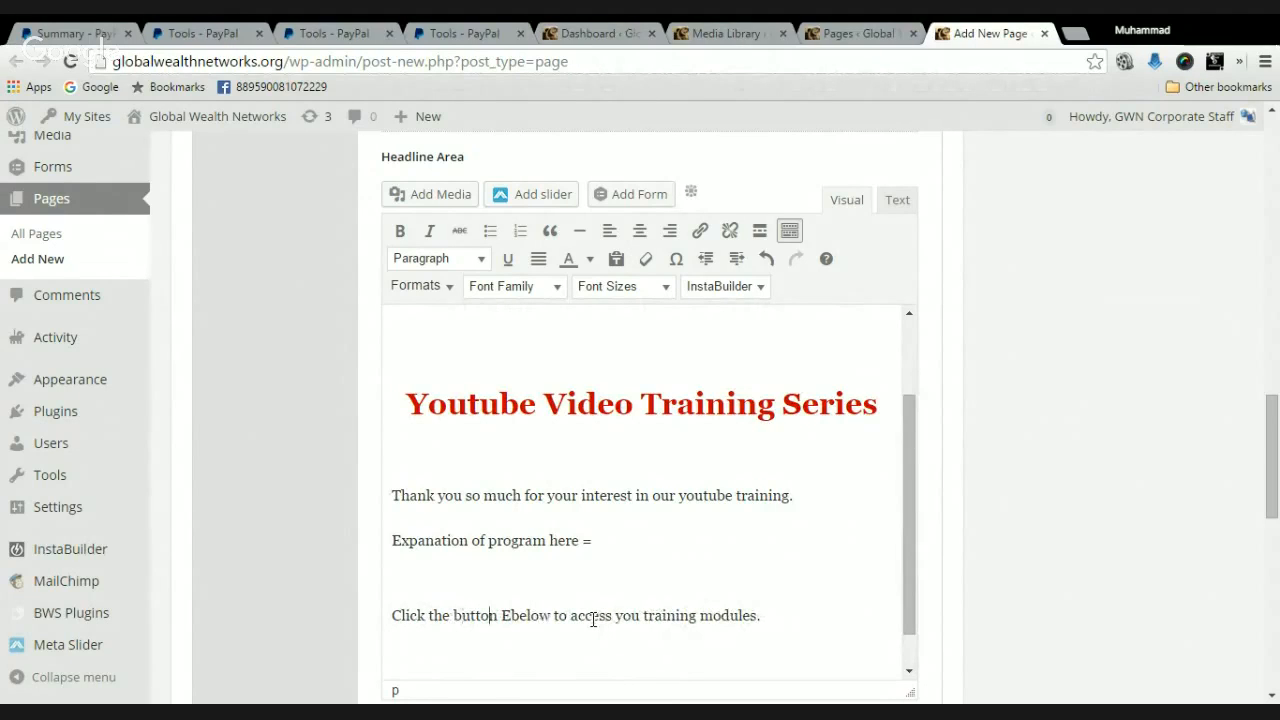
{"action": "key", "text": "BackSpace"}
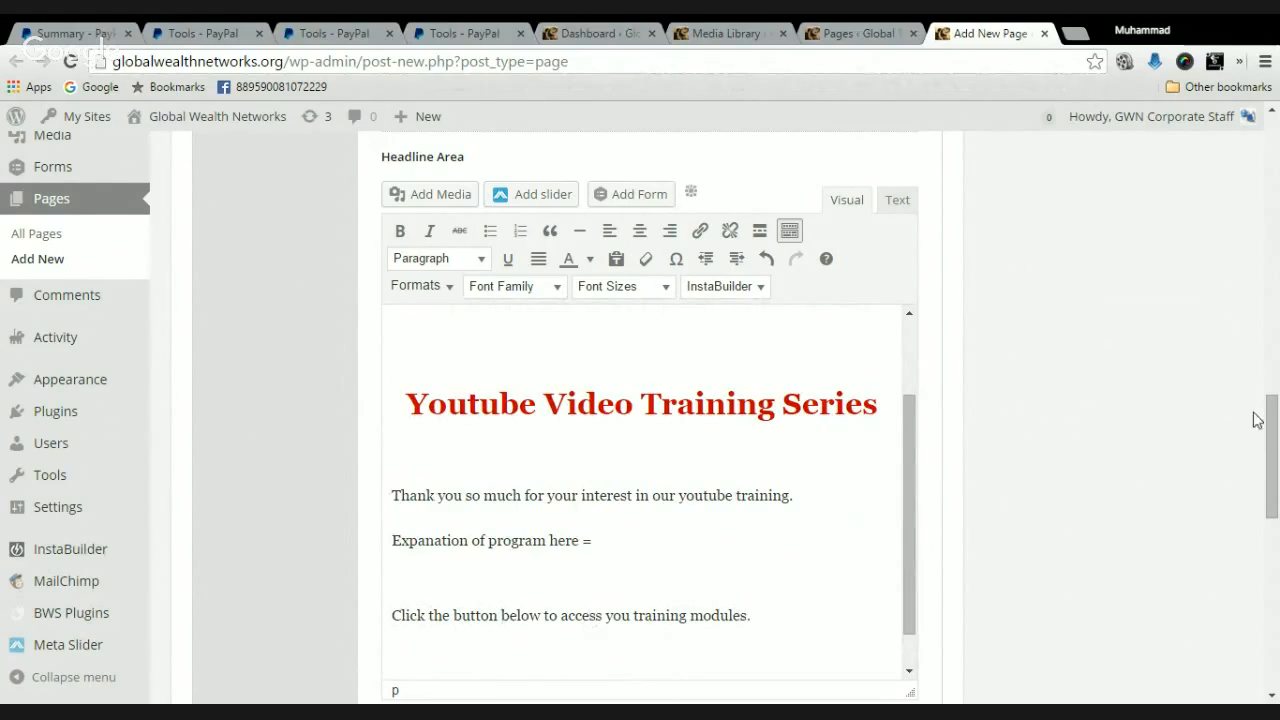
Rearrange the additional footer text to read "Global Wealth Networks - Copyright © 2015 - All rights reserved."
{"action": "scroll", "coordinate": [1278, 500], "scroll_direction": "down", "scroll_amount": 2}
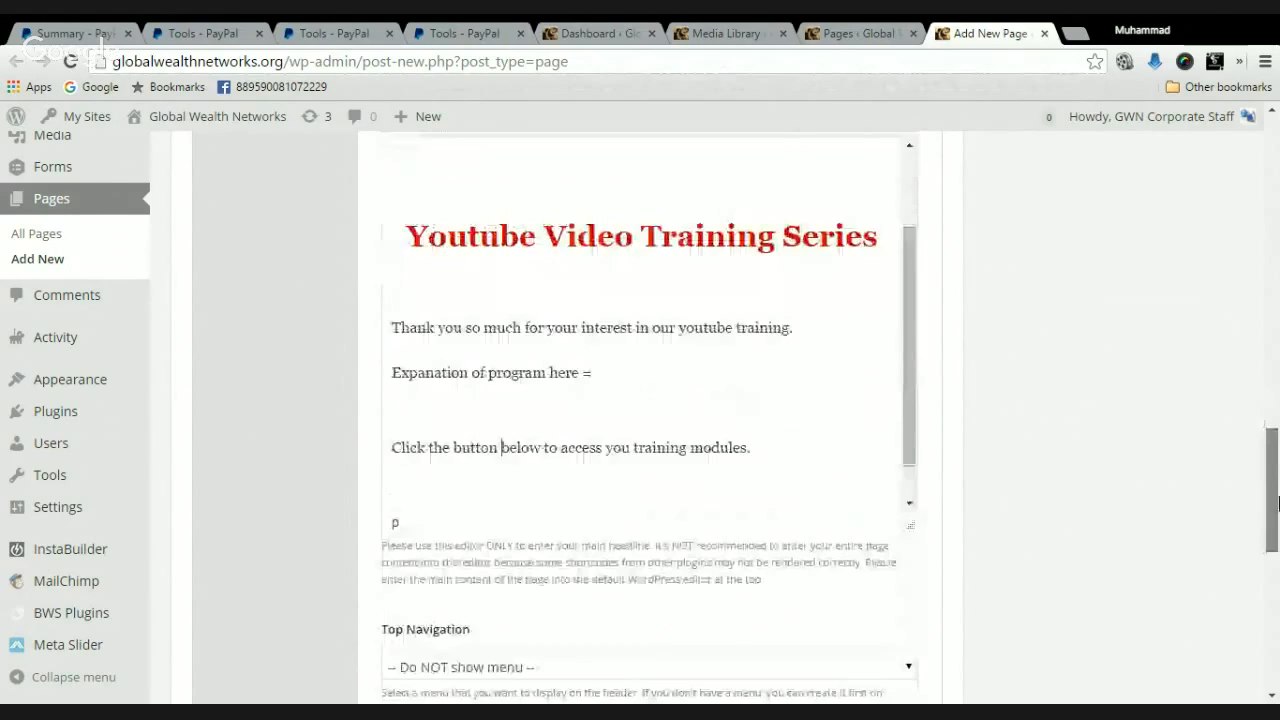
{"action": "scroll", "coordinate": [1278, 510], "scroll_direction": "down", "scroll_amount": 3}
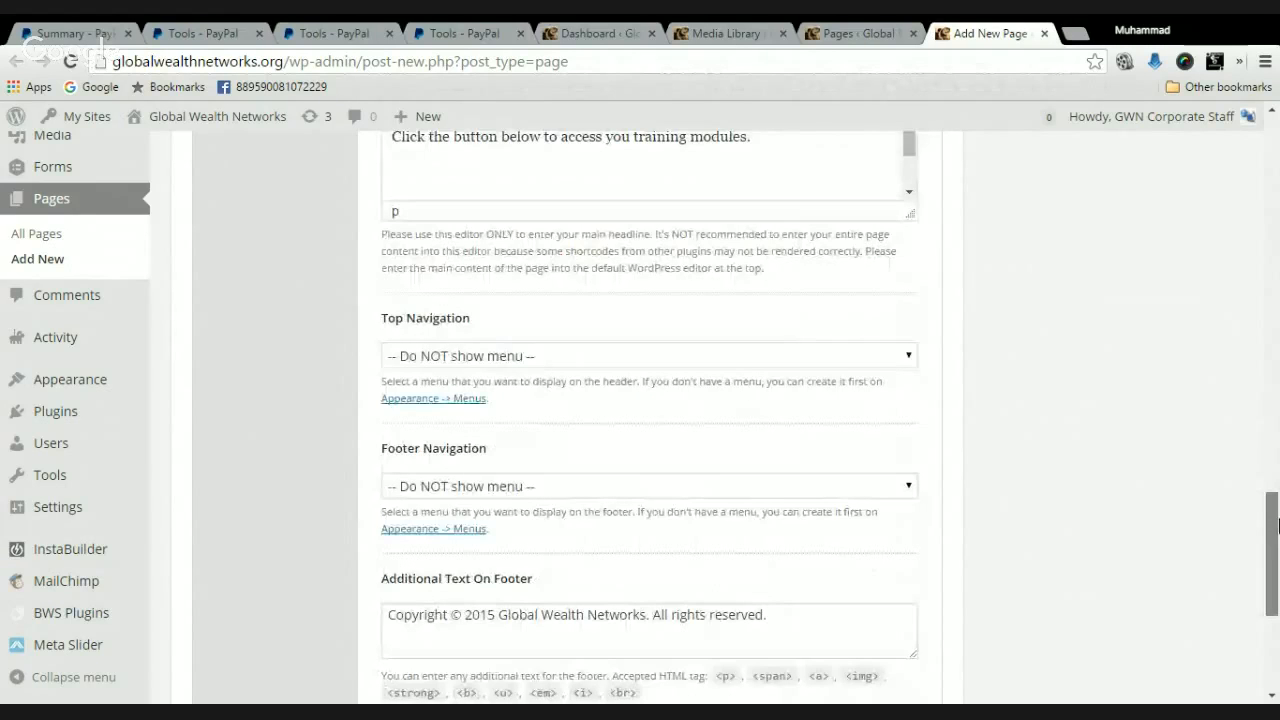
{"action": "scroll", "coordinate": [1277, 525], "scroll_direction": "down", "scroll_amount": 2}
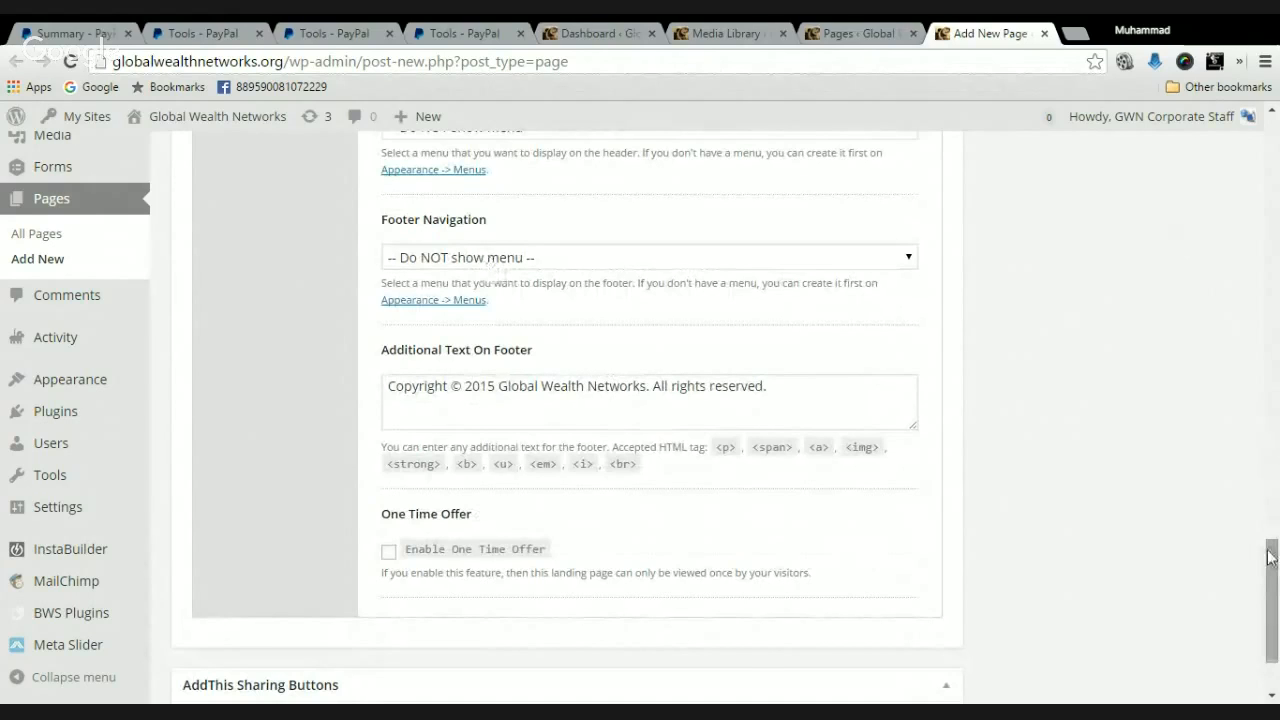
{"action": "mouse_move", "coordinate": [1273, 568]}
{"action": "left_mouse_down"}
{"action": "mouse_move", "coordinate": [1274, 511]}
{"action": "mouse_move", "coordinate": [1274, 571]}
{"action": "left_mouse_up"}
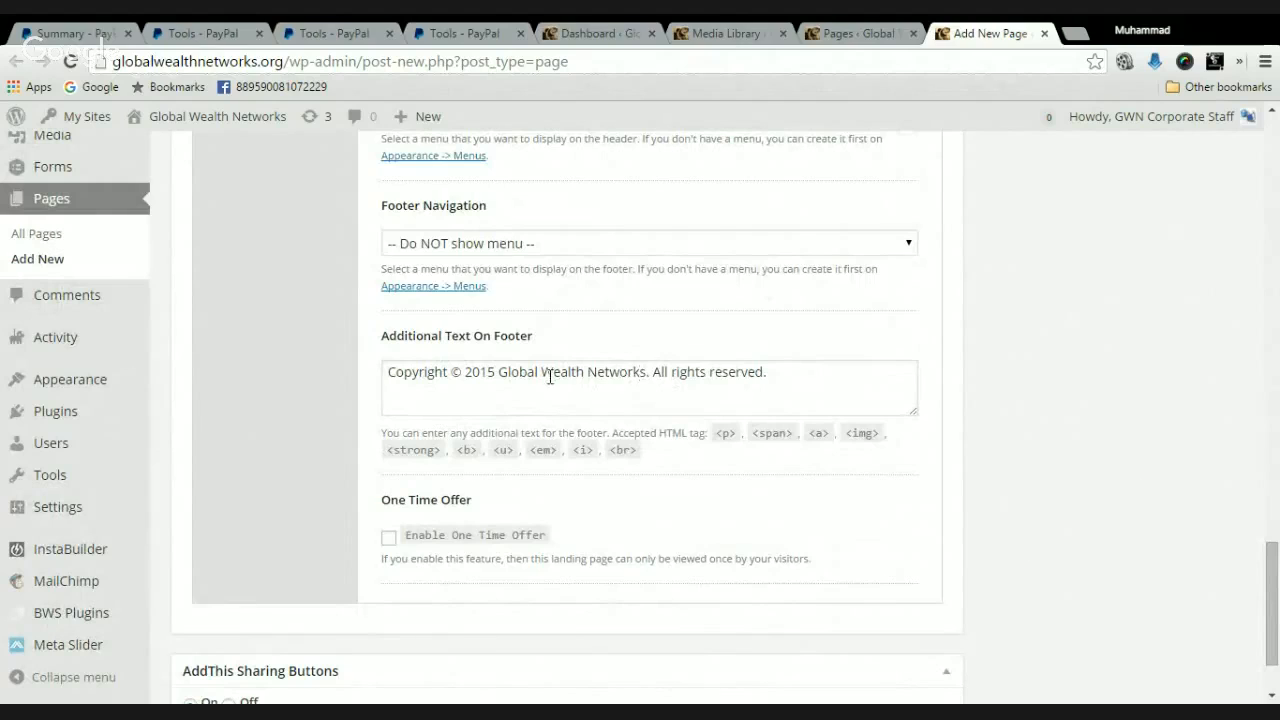
{"action": "left_click_drag", "start_coordinate": [498, 375], "coordinate": [371, 380]}
{"action": "key", "text": "ctrl+c"}
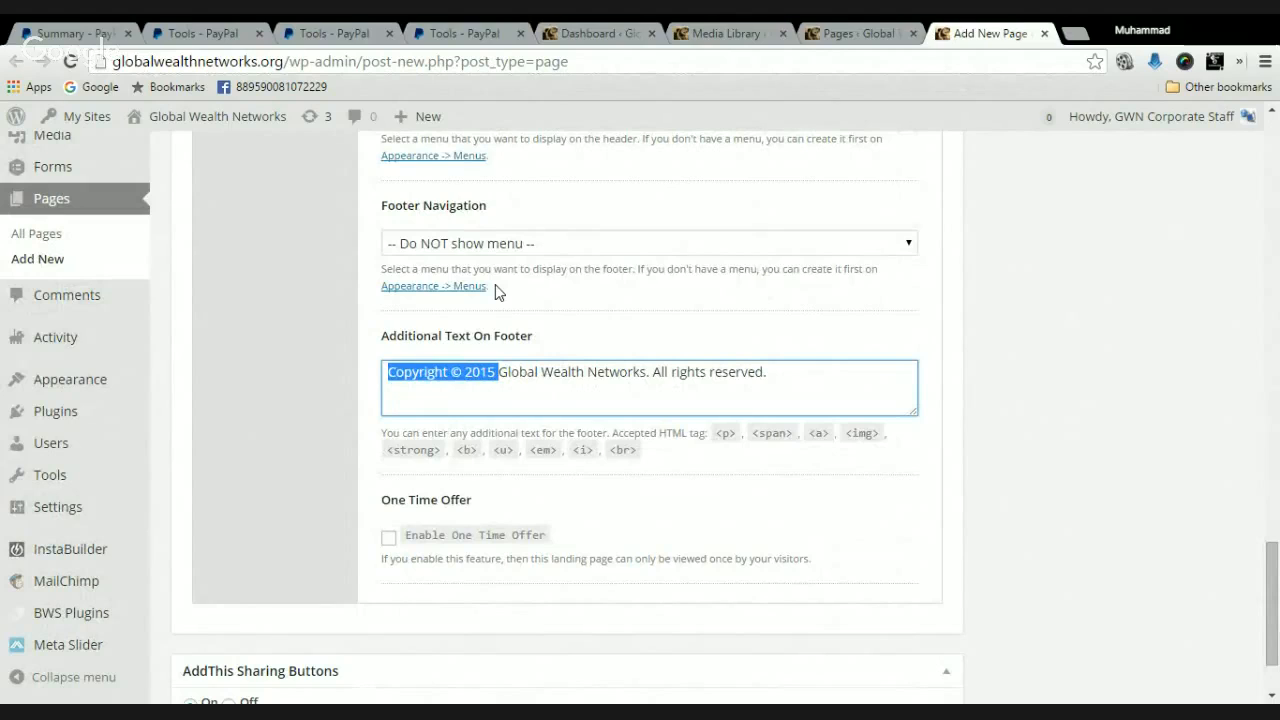
{"action": "key", "text": "BackSpace"}
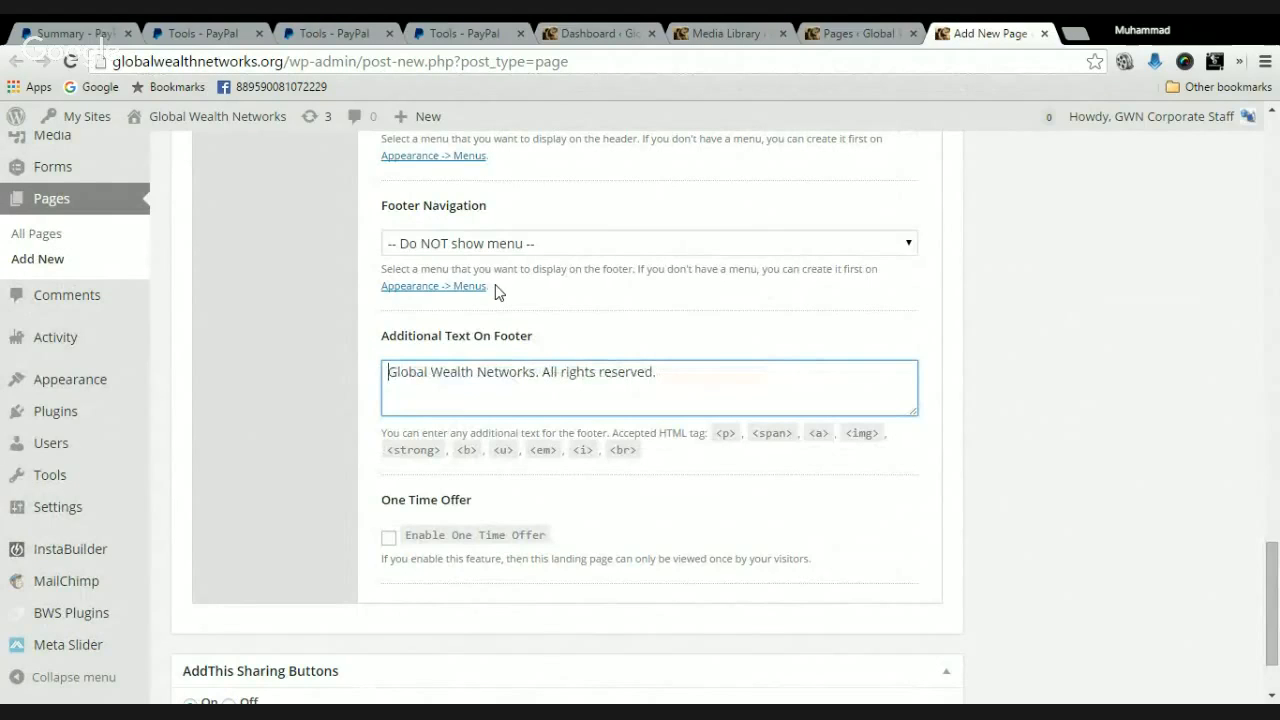
{"action": "left_click", "coordinate": [543, 373]}
{"action": "key", "text": "BackSpace"}
{"action": "key", "text": "BackSpace"}
{"action": "key", "text": "BackSpace"}
{"action": "type", "text": "-"}
{"action": "key", "text": "ctrl+v"}
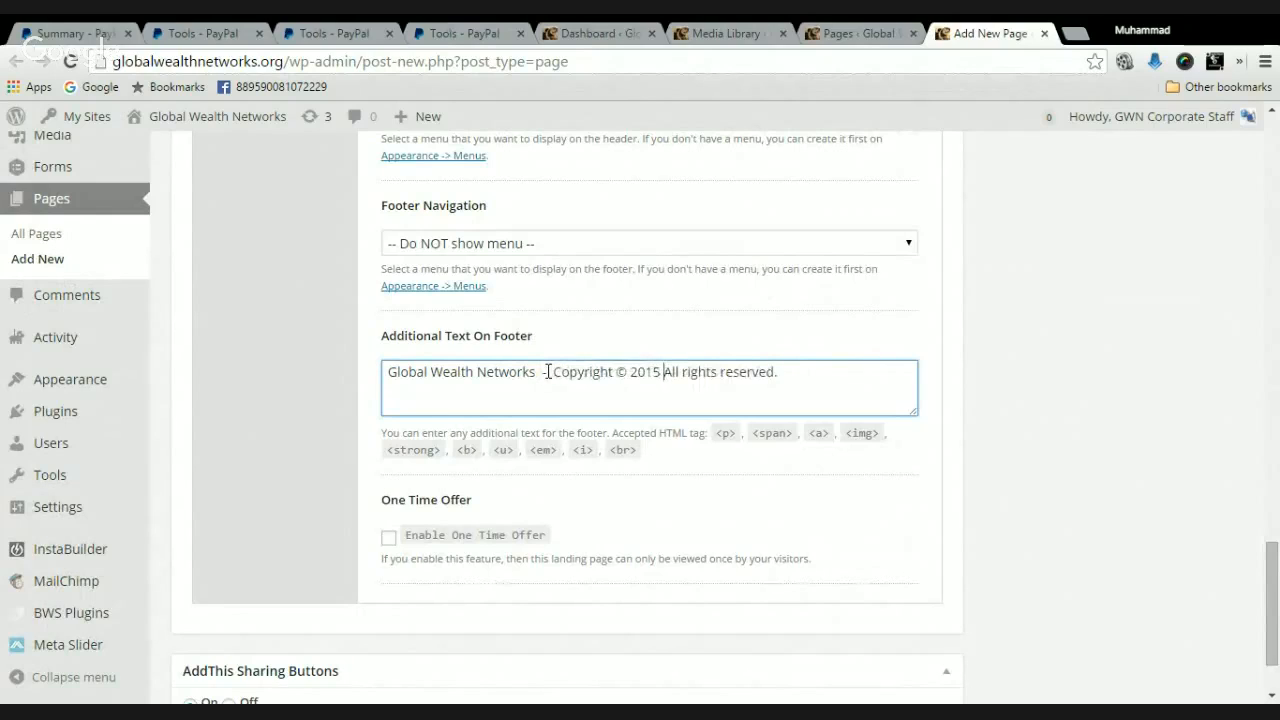
{"action": "type", "text": "-"}
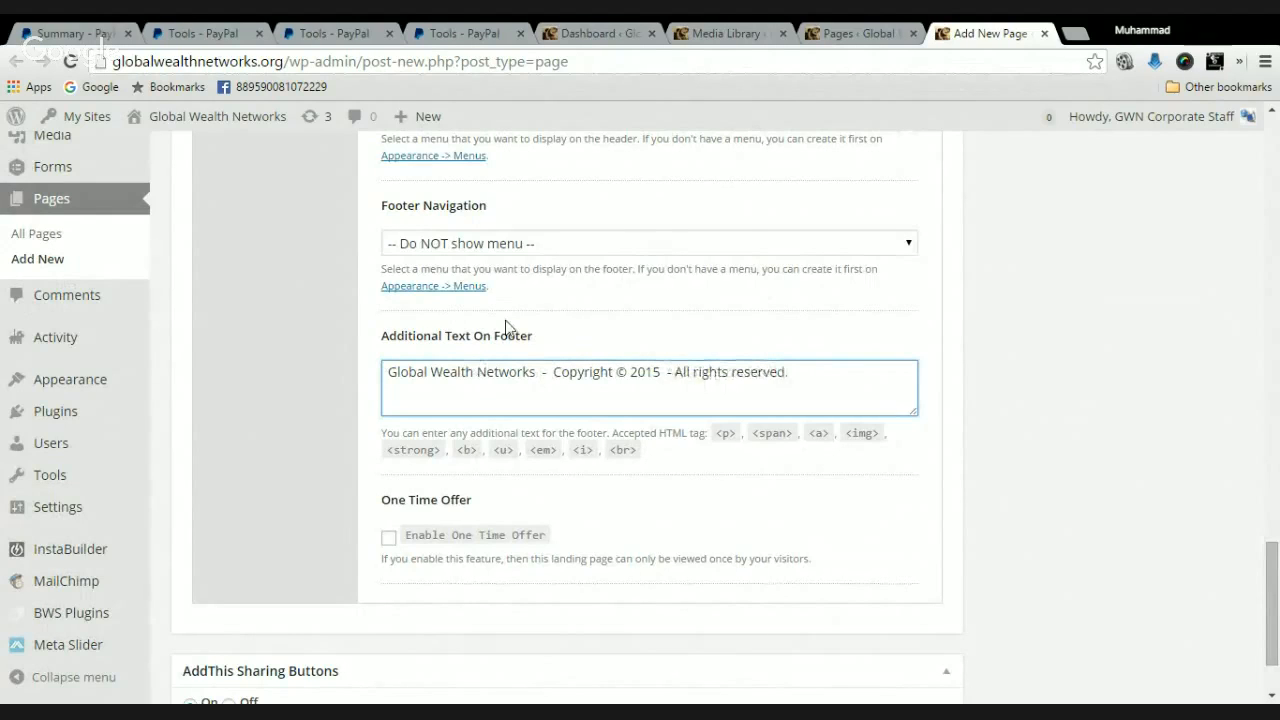
Replace the company name at the start of the footer text with "Create Lifestyle Freedom"
{"action": "left_click_drag", "start_coordinate": [534, 372], "coordinate": [363, 374]}
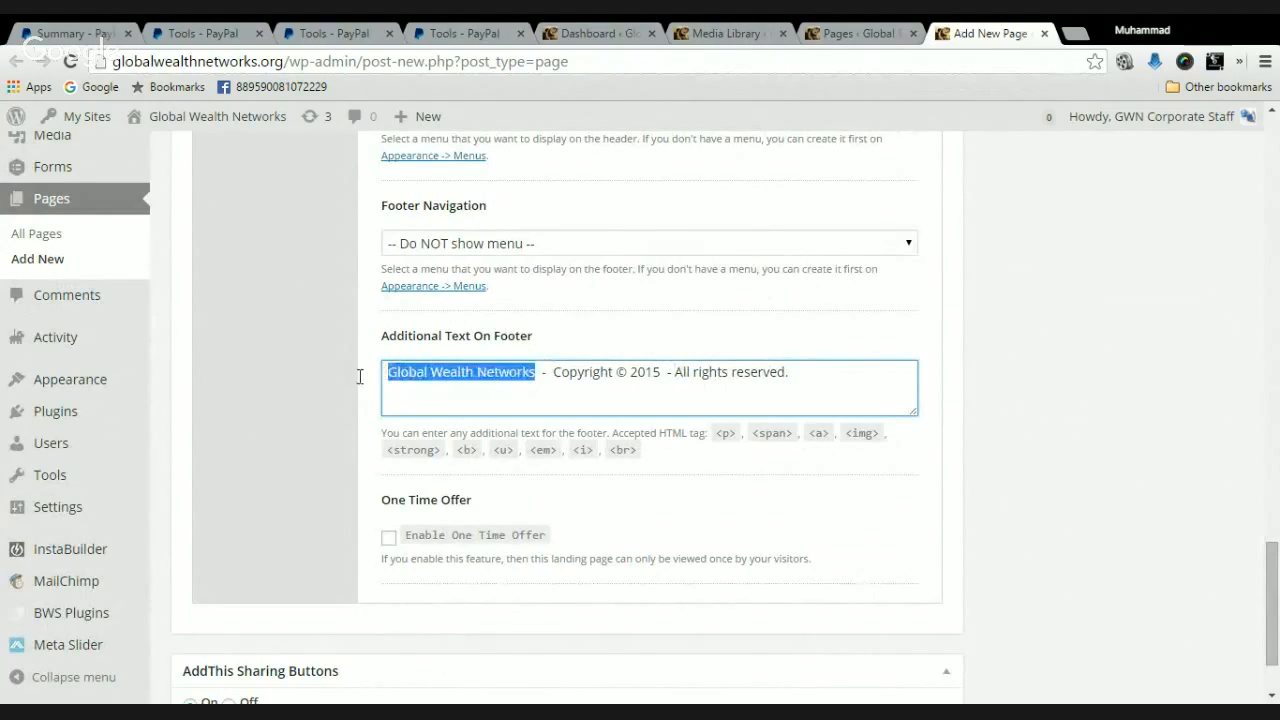
{"action": "type", "text": "V"}
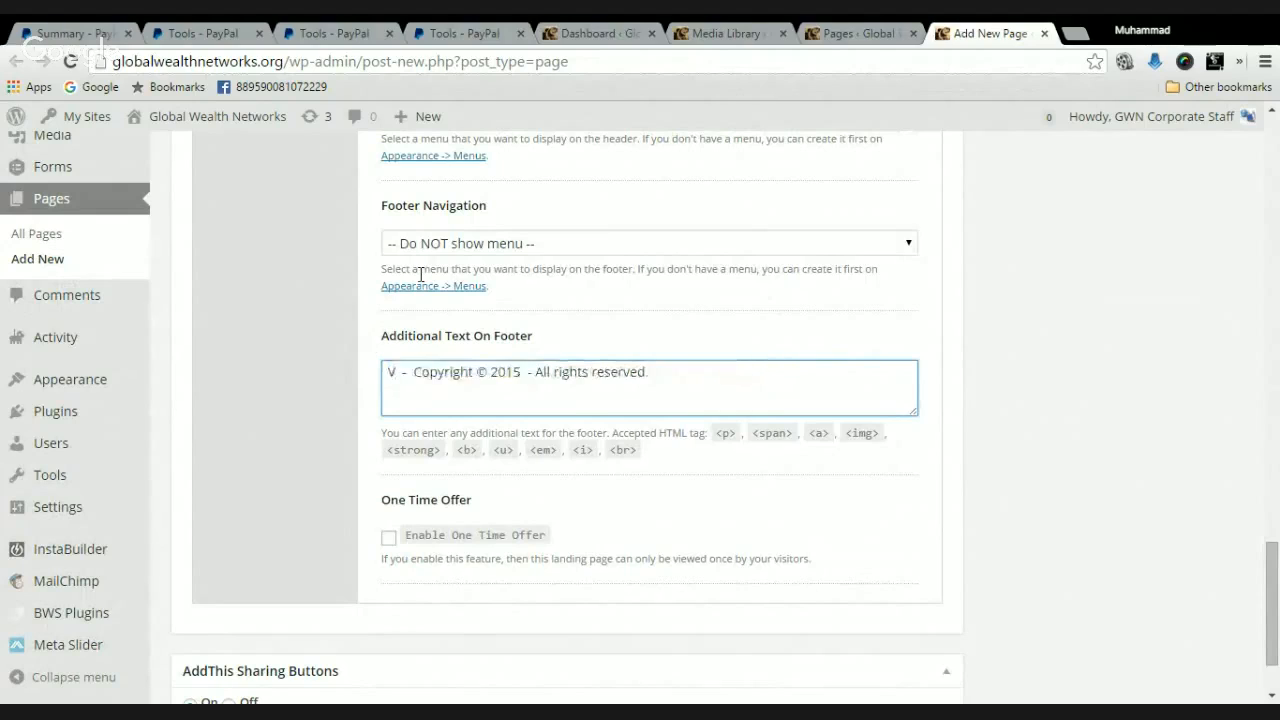
{"action": "key", "text": "BackSpace"}
{"action": "type", "text": "Create Li"}
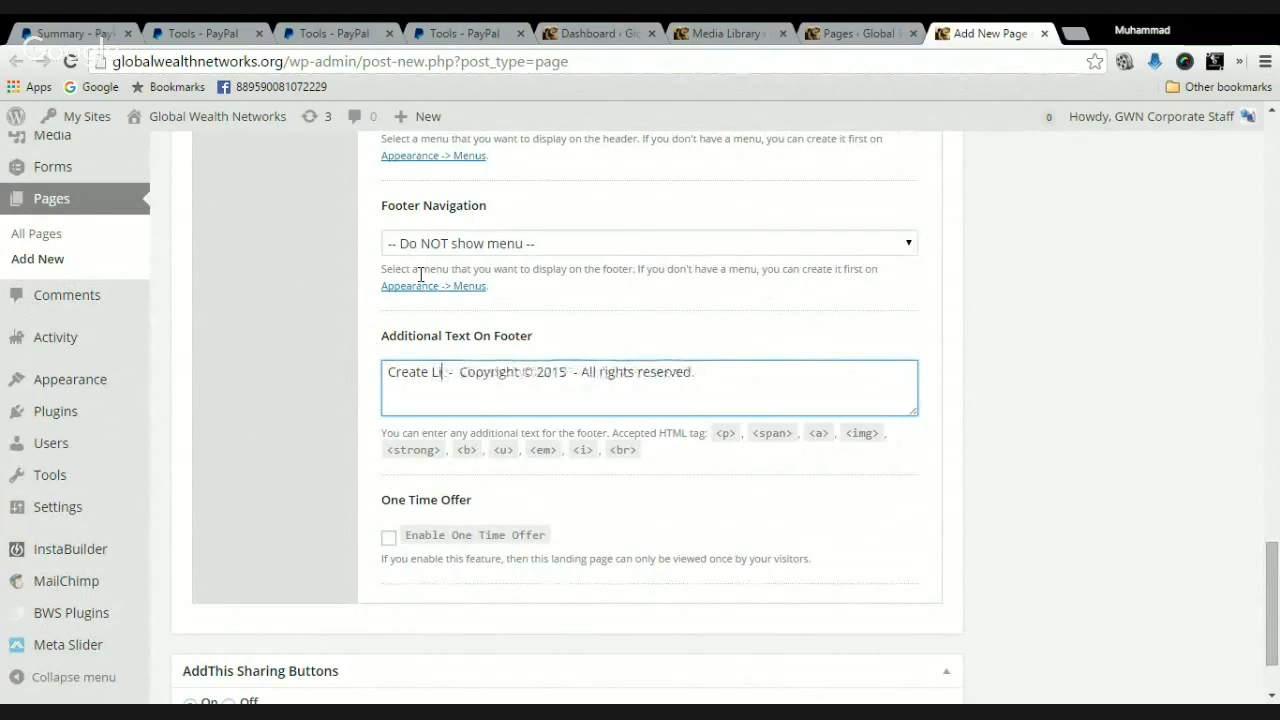
{"action": "type", "text": "festyle "}
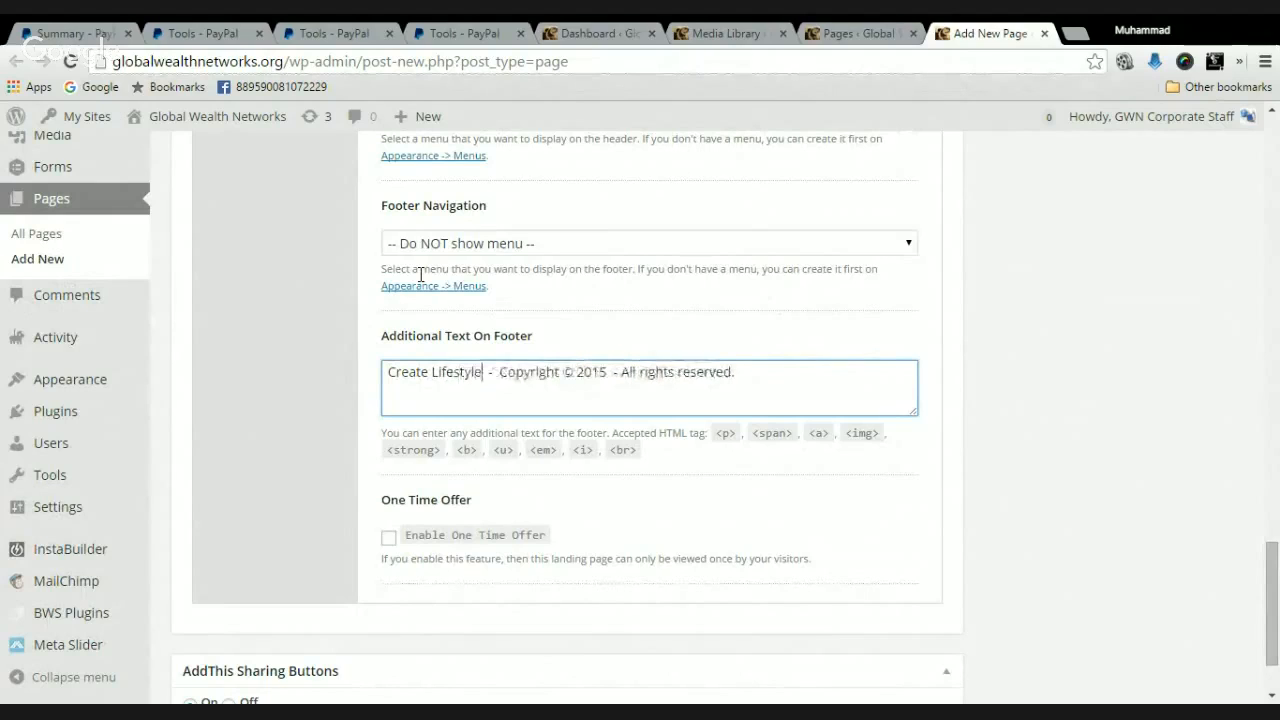
{"action": "type", "text": "Freedom"}
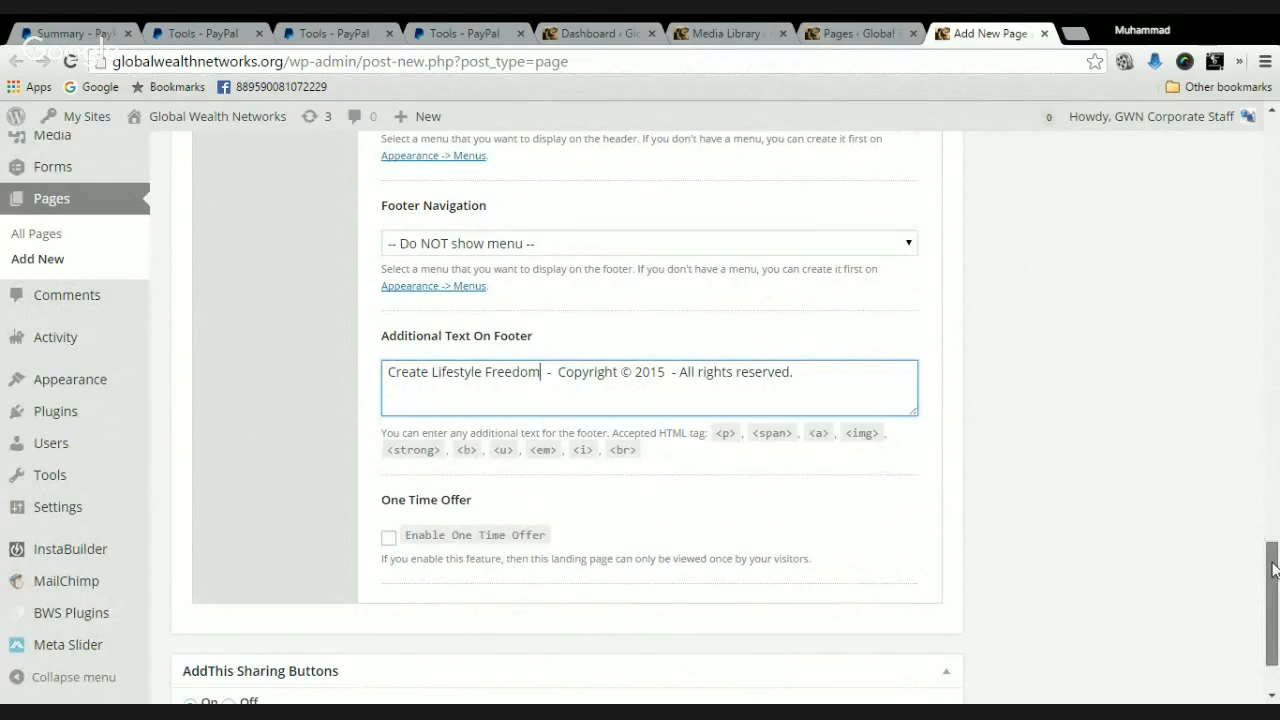
Correct "you" to "your" before "training modules" in the call-to-action sentence and add two more blank lines below it
{"action": "scroll", "coordinate": [1268, 545], "scroll_direction": "up", "scroll_amount": 2}
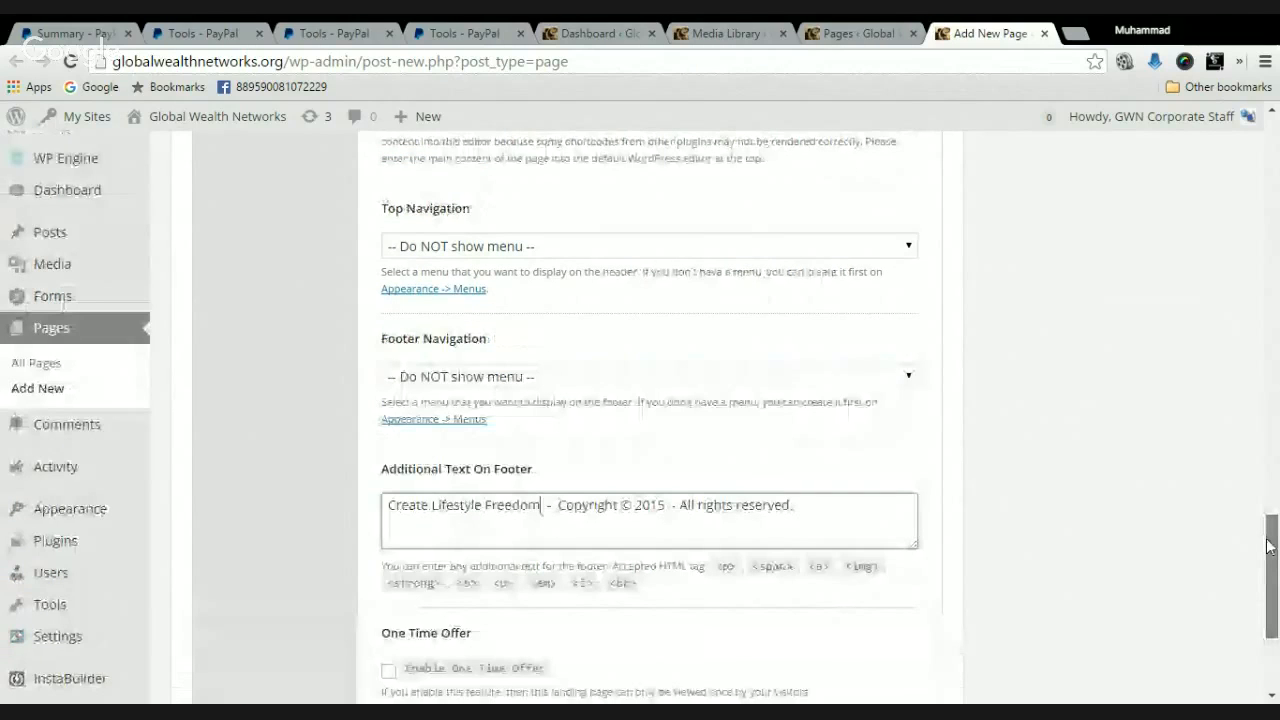
{"action": "left_click_drag", "start_coordinate": [1268, 545], "coordinate": [1268, 462]}
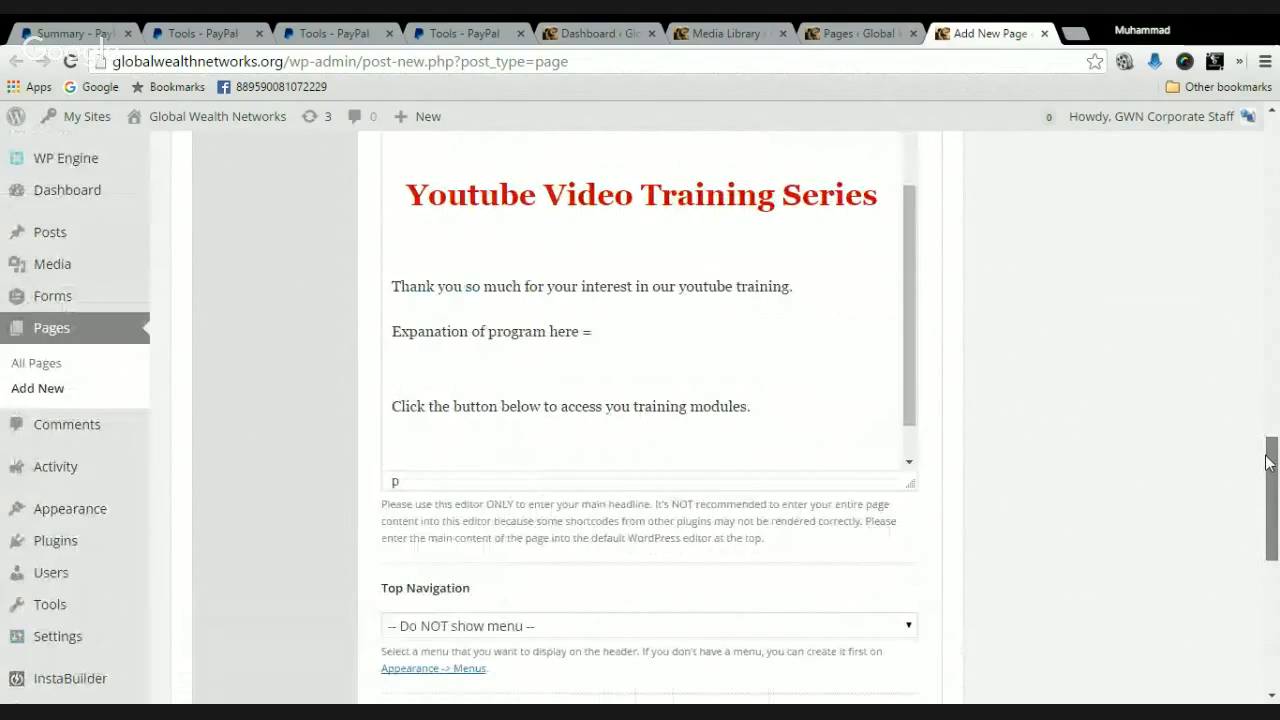
{"action": "left_click_drag", "start_coordinate": [1268, 462], "coordinate": [1266, 440]}
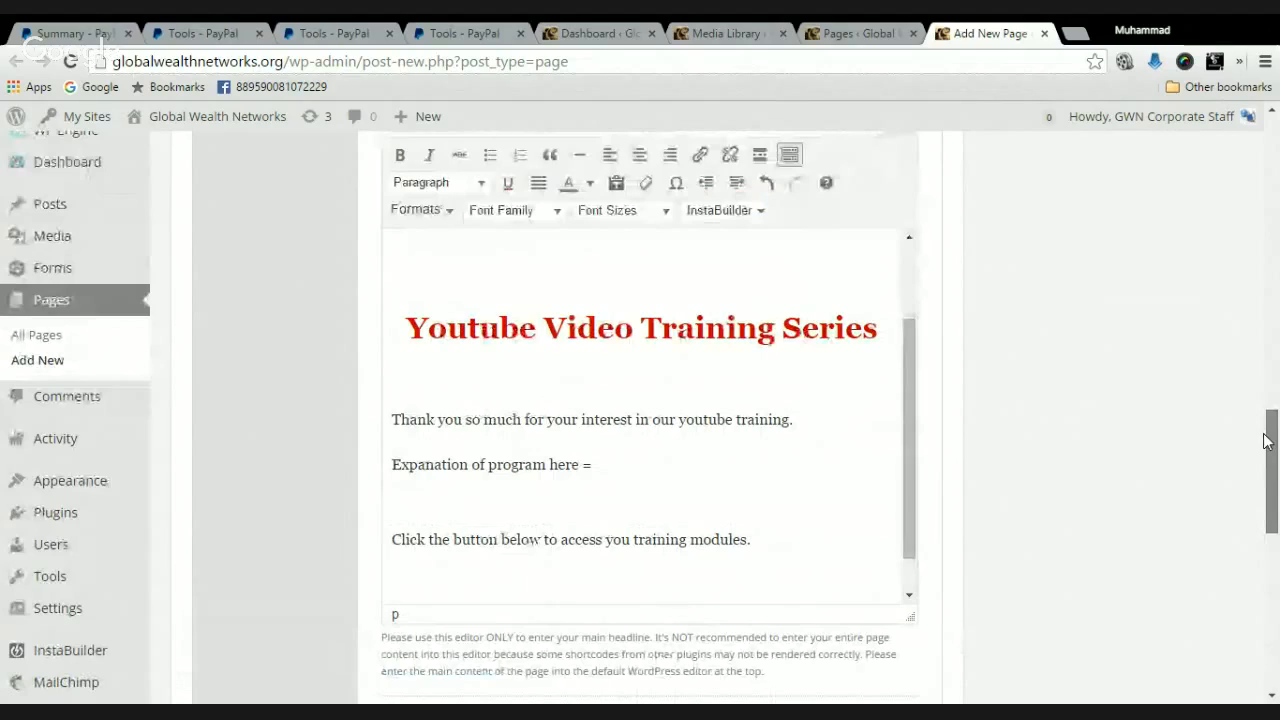
{"action": "left_click_drag", "start_coordinate": [1266, 441], "coordinate": [1262, 410]}
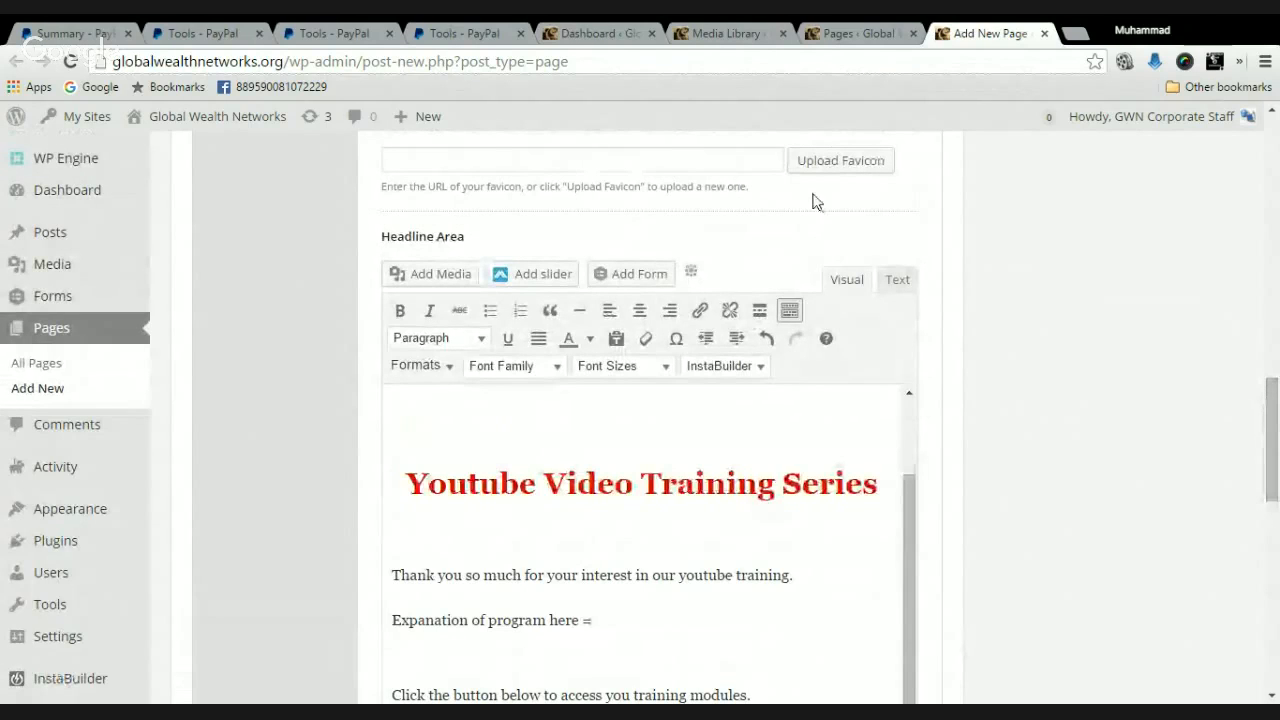
{"action": "left_click_drag", "start_coordinate": [1276, 415], "coordinate": [1274, 513]}
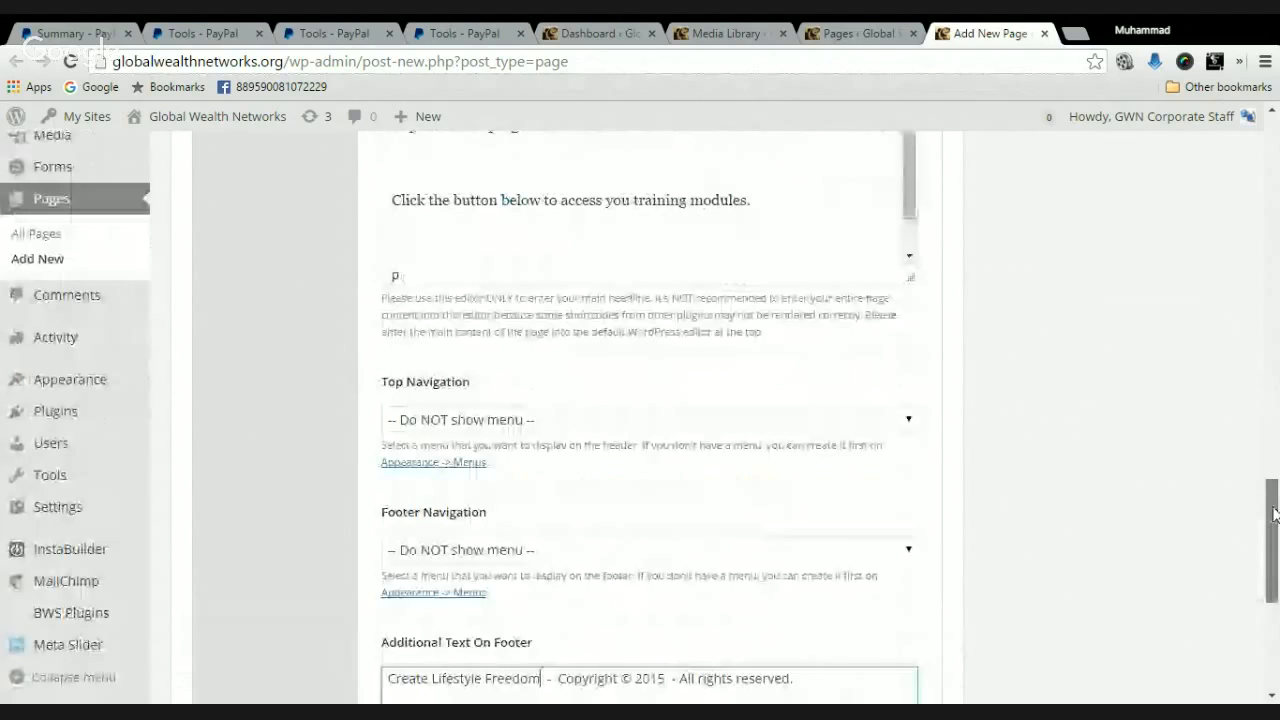
{"action": "scroll", "coordinate": [594, 467], "scroll_direction": "up", "scroll_amount": 3}
{"action": "left_click", "coordinate": [628, 424]}
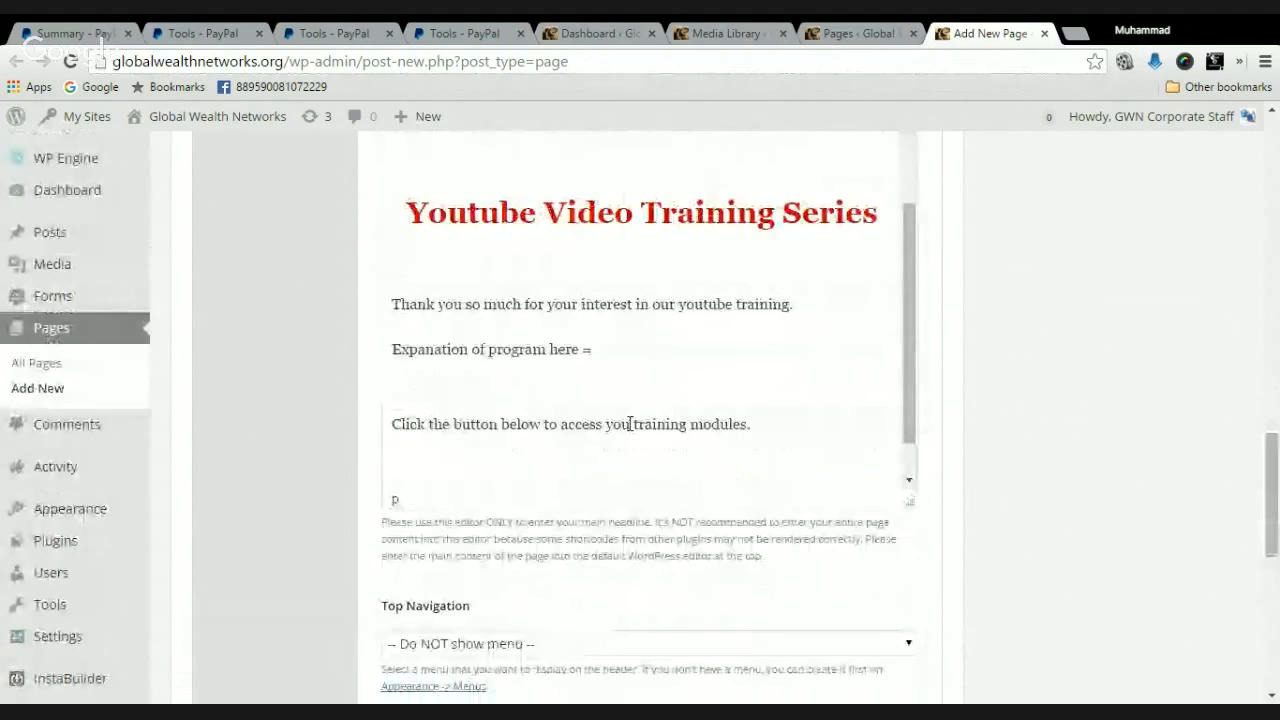
{"action": "type", "text": "r"}
{"action": "left_click", "coordinate": [784, 436]}
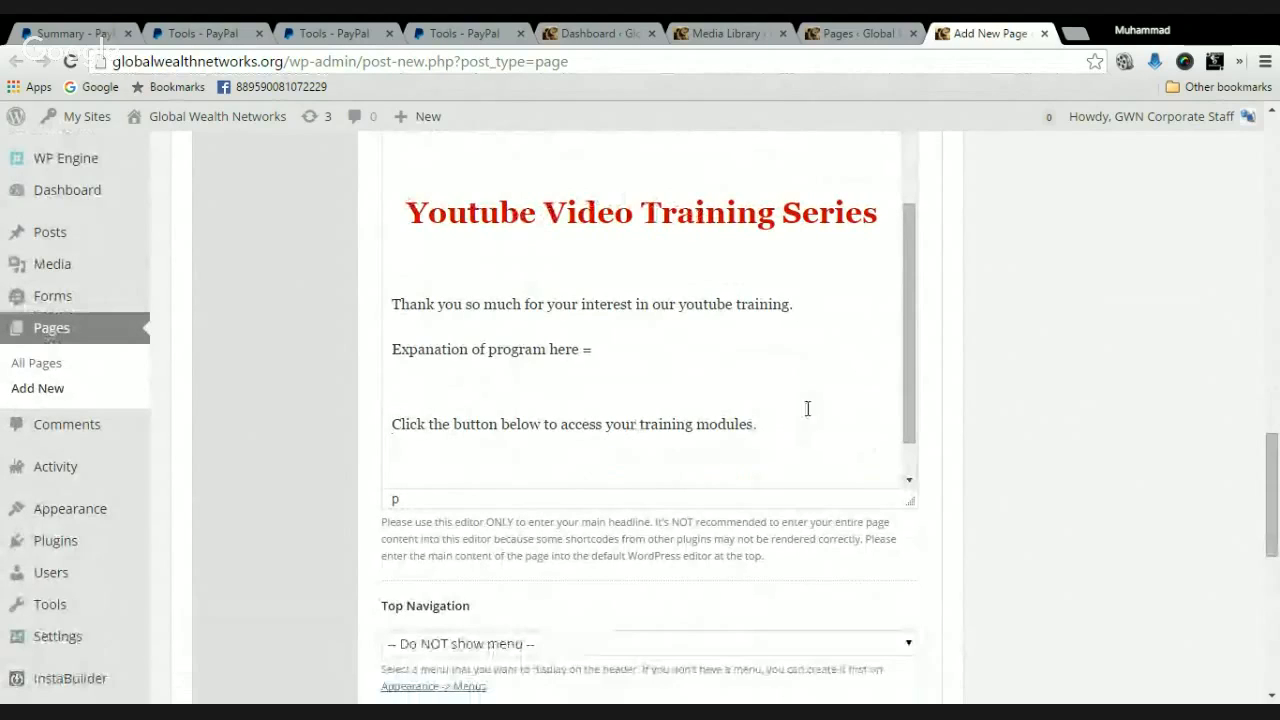
{"action": "key", "text": "Return"}
{"action": "key", "text": "Return"}
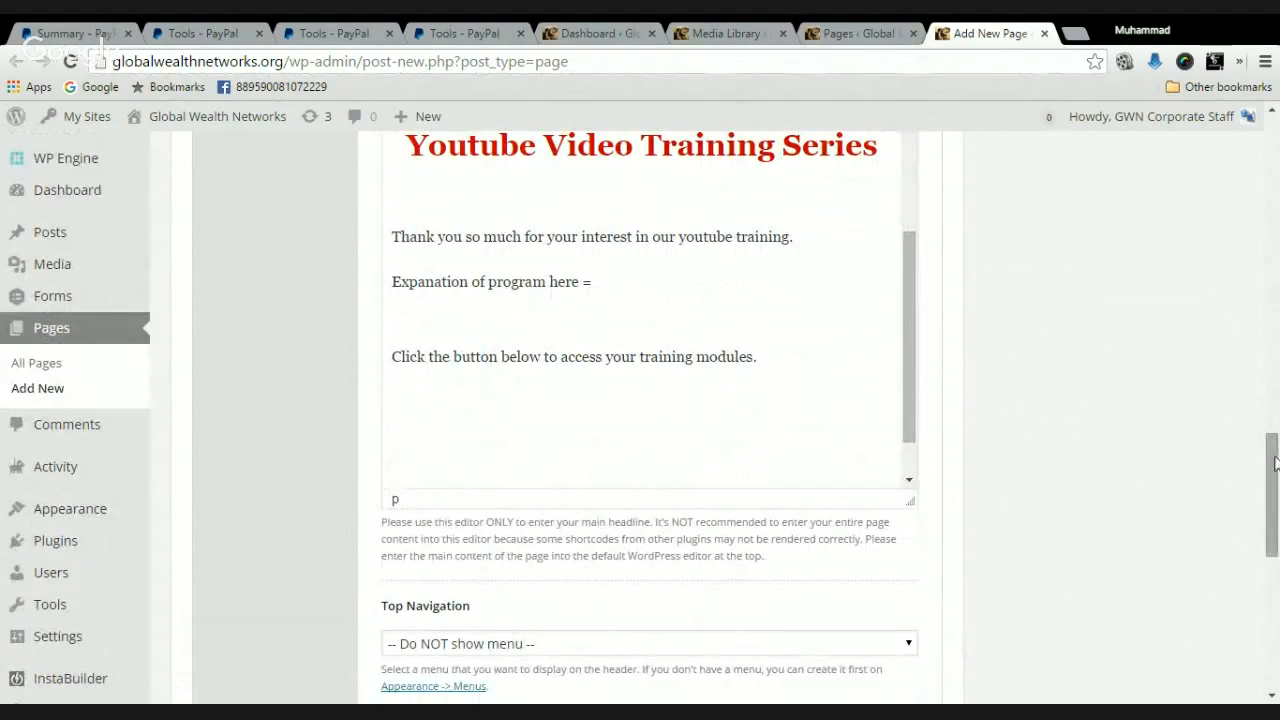
Open the media library for the Headline Area and select the payment-logos-1.png image
{"action": "left_click_drag", "start_coordinate": [1274, 458], "coordinate": [1272, 452]}
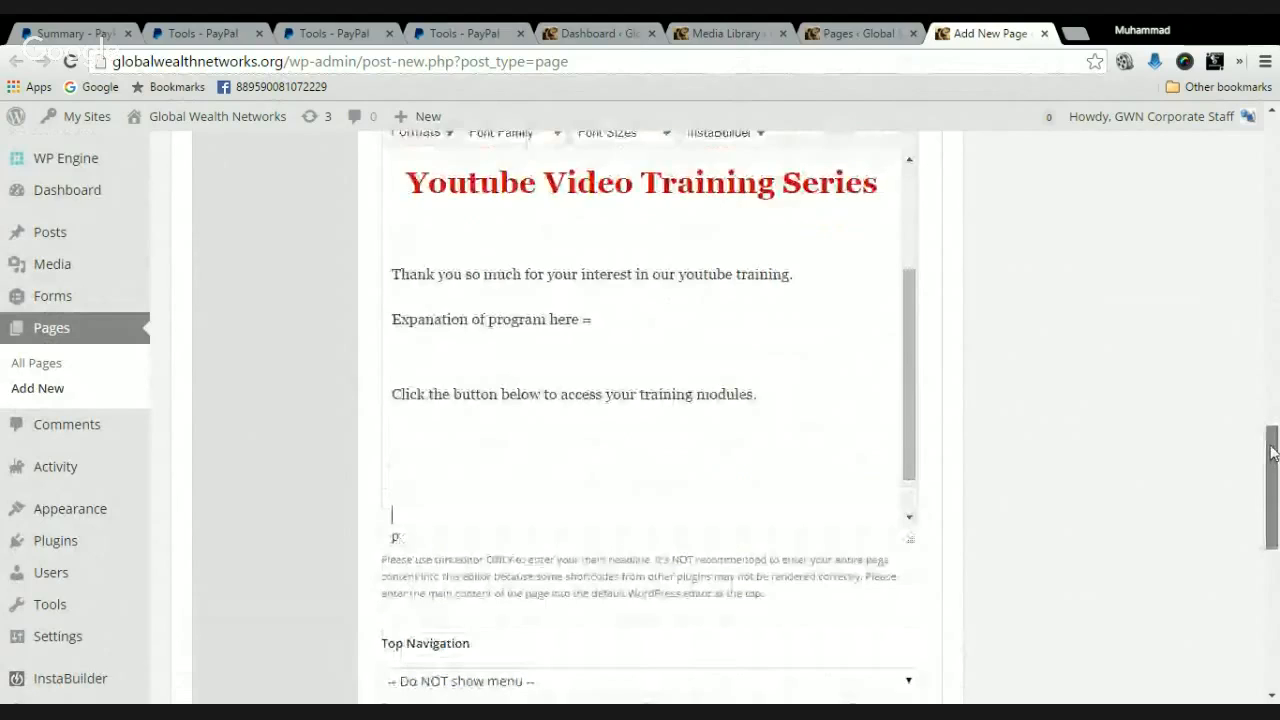
{"action": "scroll", "coordinate": [537, 251], "scroll_direction": "up", "scroll_amount": 2}
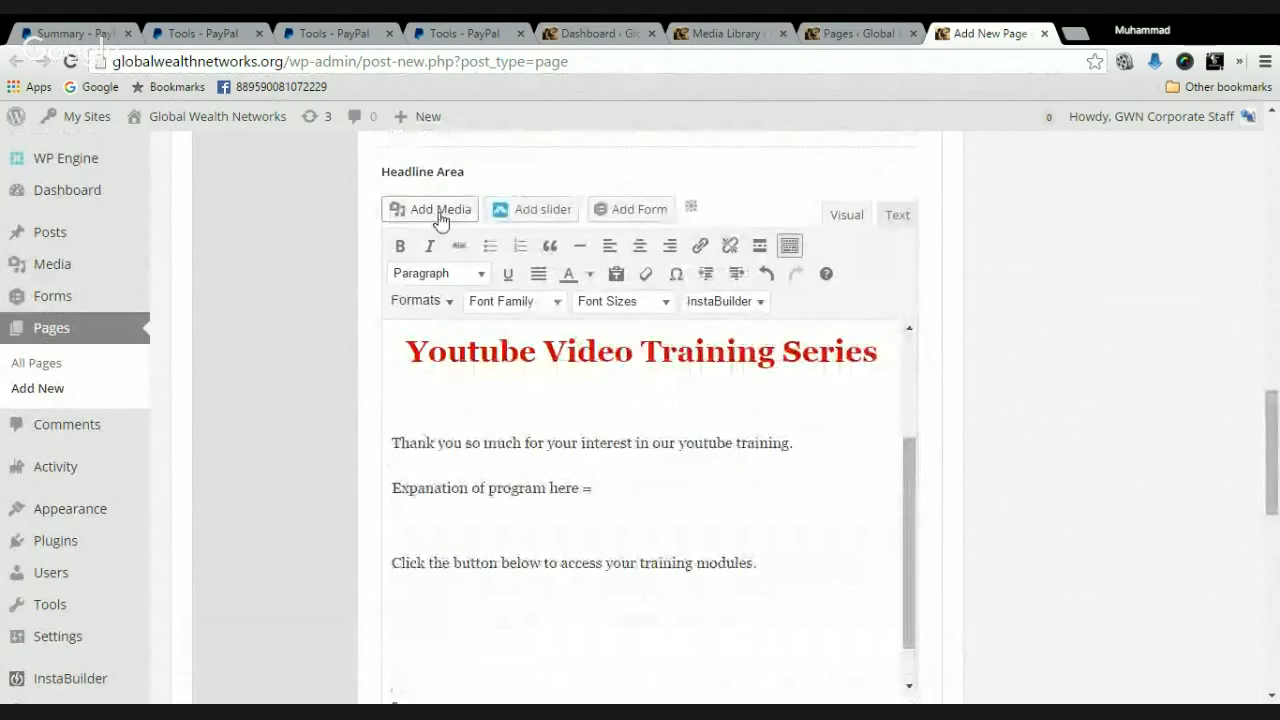
{"action": "left_click", "coordinate": [441, 219]}
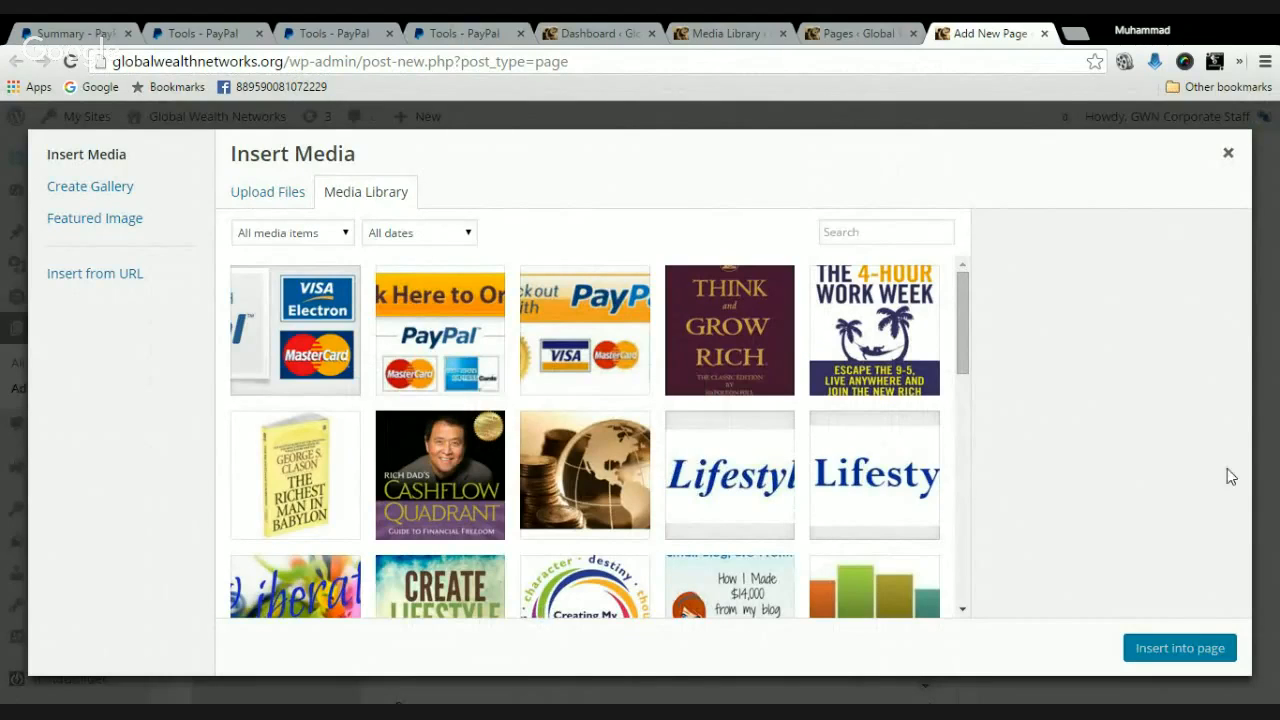
{"action": "left_click", "coordinate": [257, 355]}
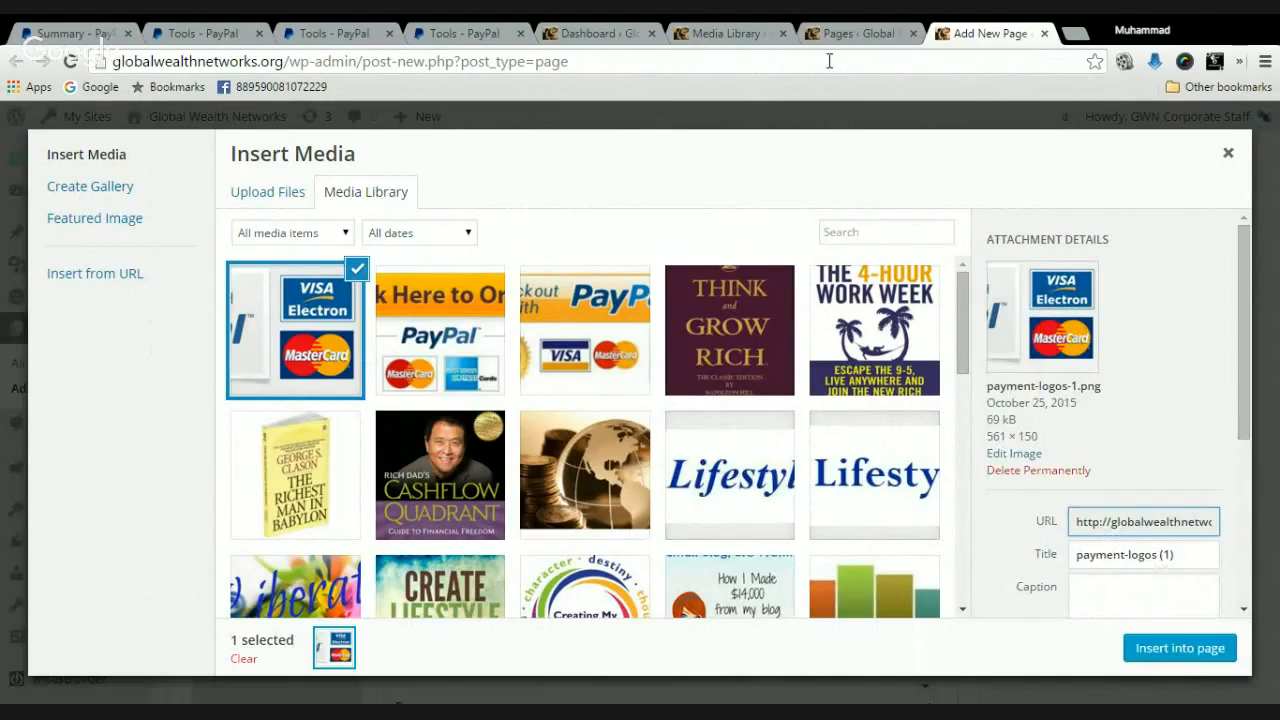
Examine the full payment-logos-1.png image in the separate Media Library page, and return to the new page's media selection
{"action": "left_click", "coordinate": [736, 32]}
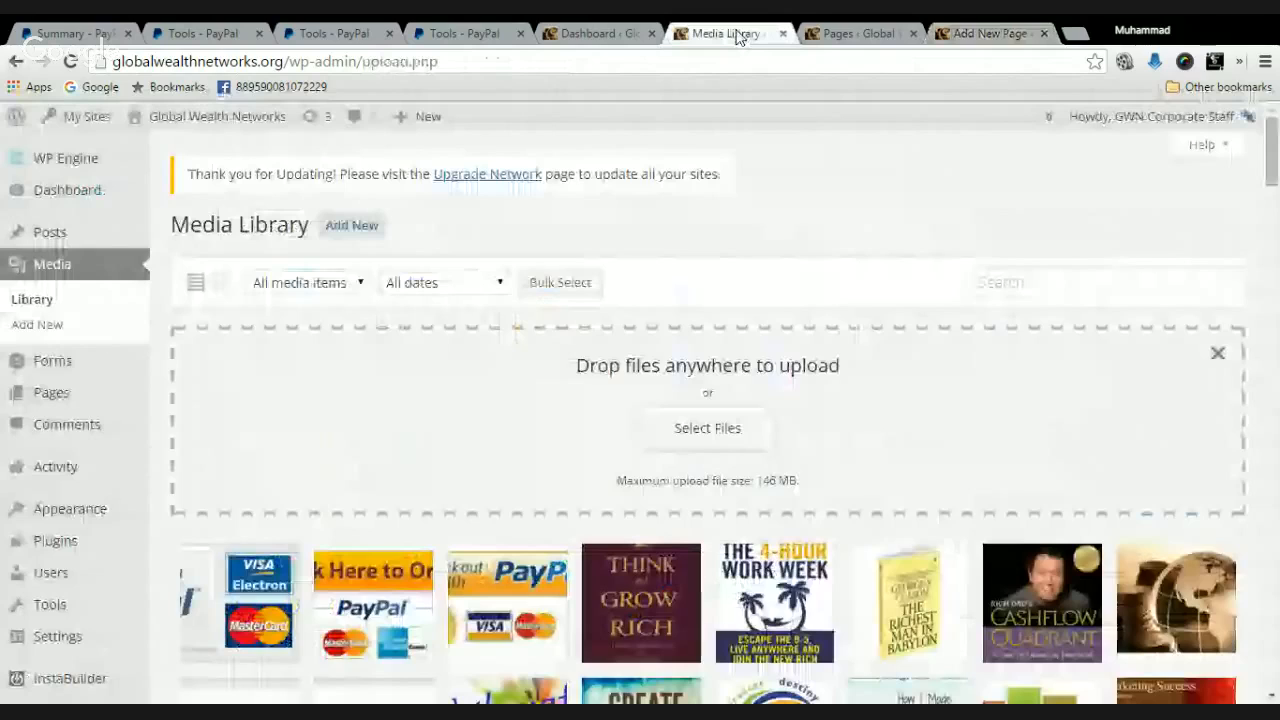
{"action": "left_click", "coordinate": [240, 600]}
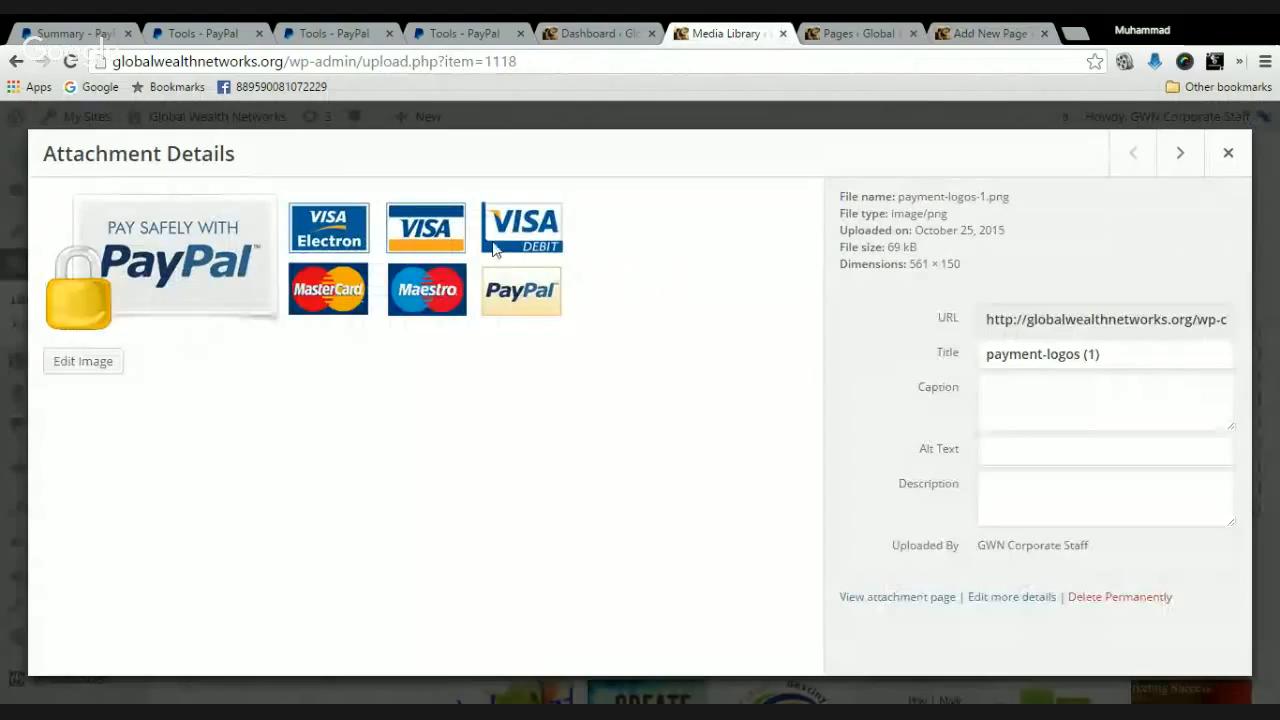
{"action": "left_click", "coordinate": [1229, 155]}
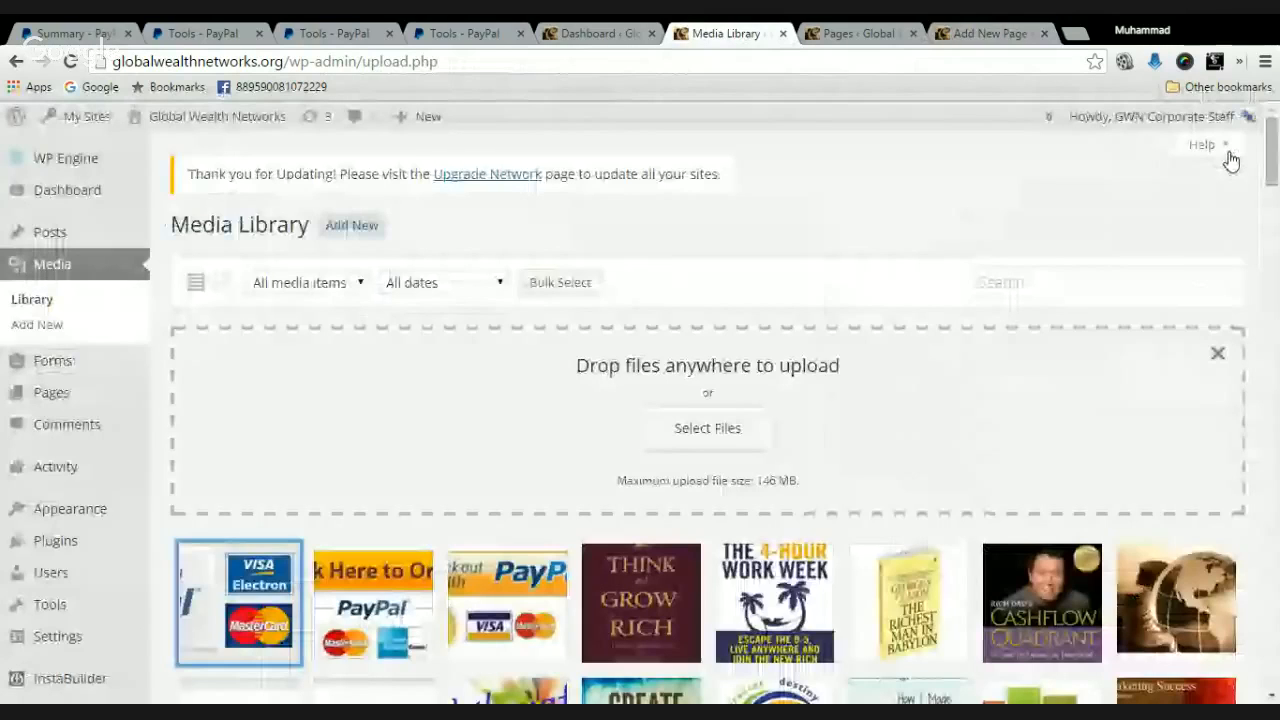
{"action": "left_click", "coordinate": [990, 34]}
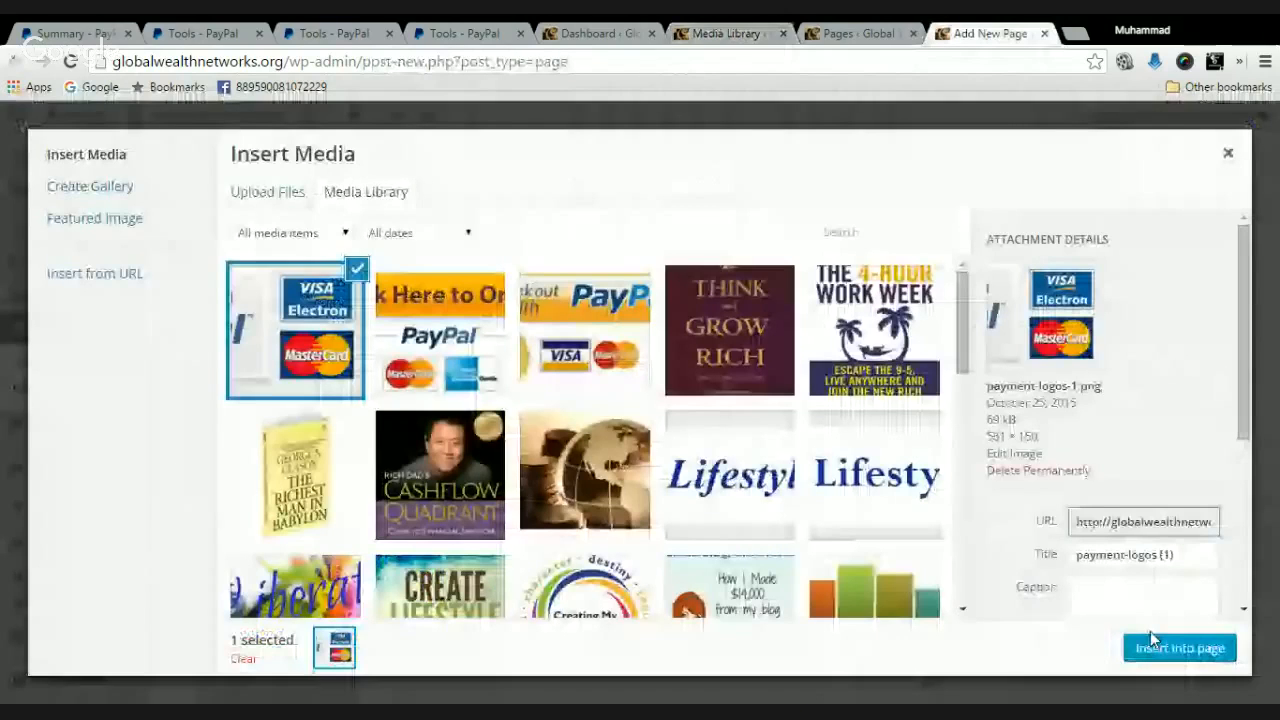
Keep the payment logos image at Full Size – 561 × 150 and clear its title
{"action": "scroll", "coordinate": [1108, 587], "scroll_direction": "down", "scroll_amount": 3}
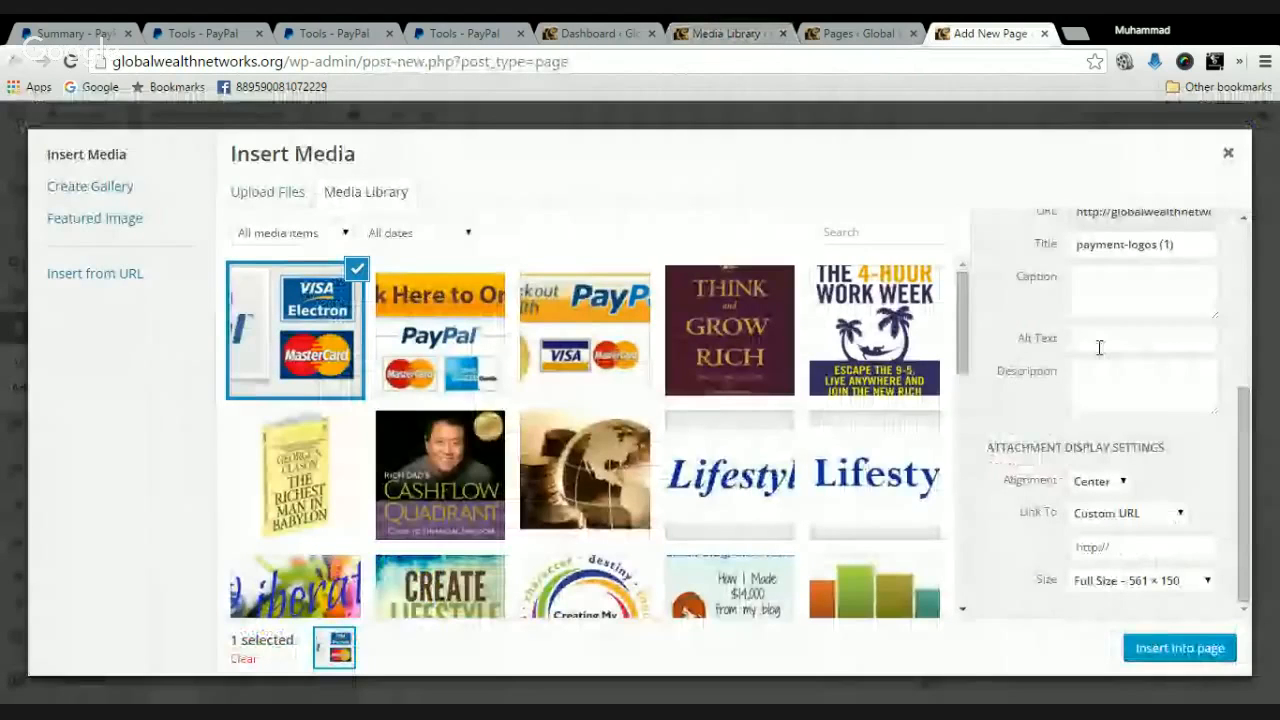
{"action": "left_click", "coordinate": [1208, 587]}
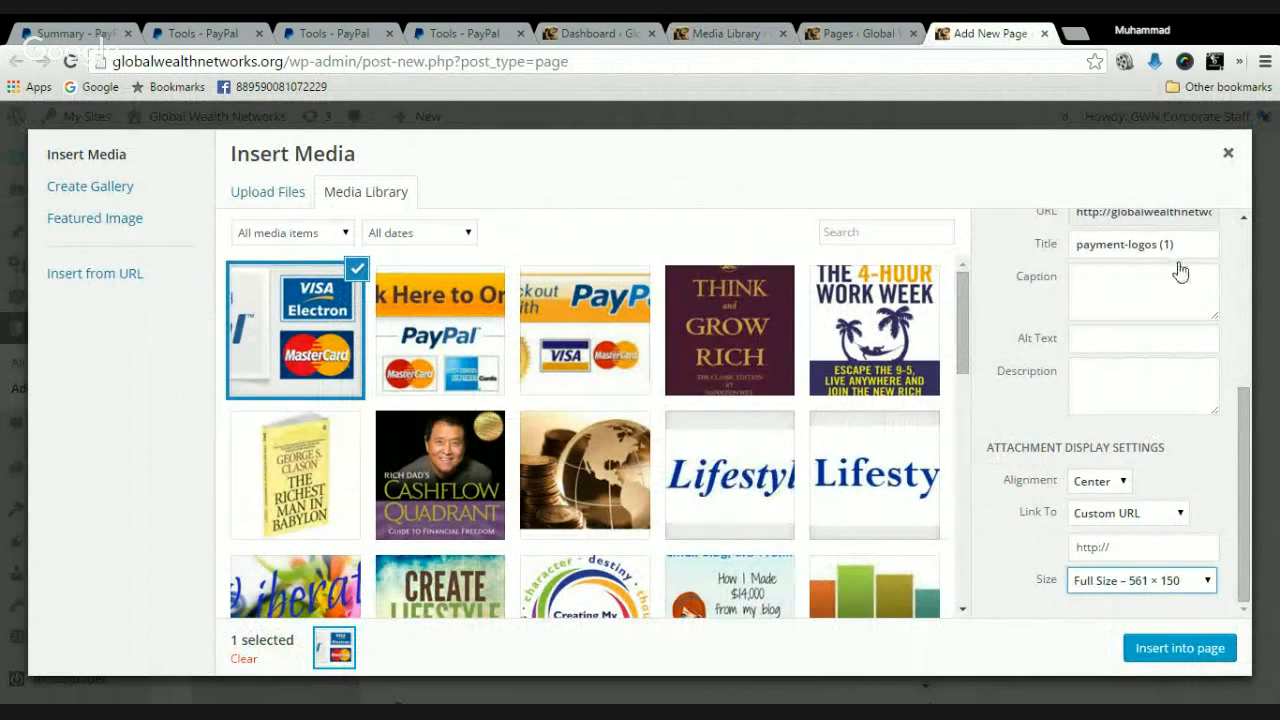
{"action": "left_click_drag", "start_coordinate": [1181, 244], "coordinate": [1062, 244]}
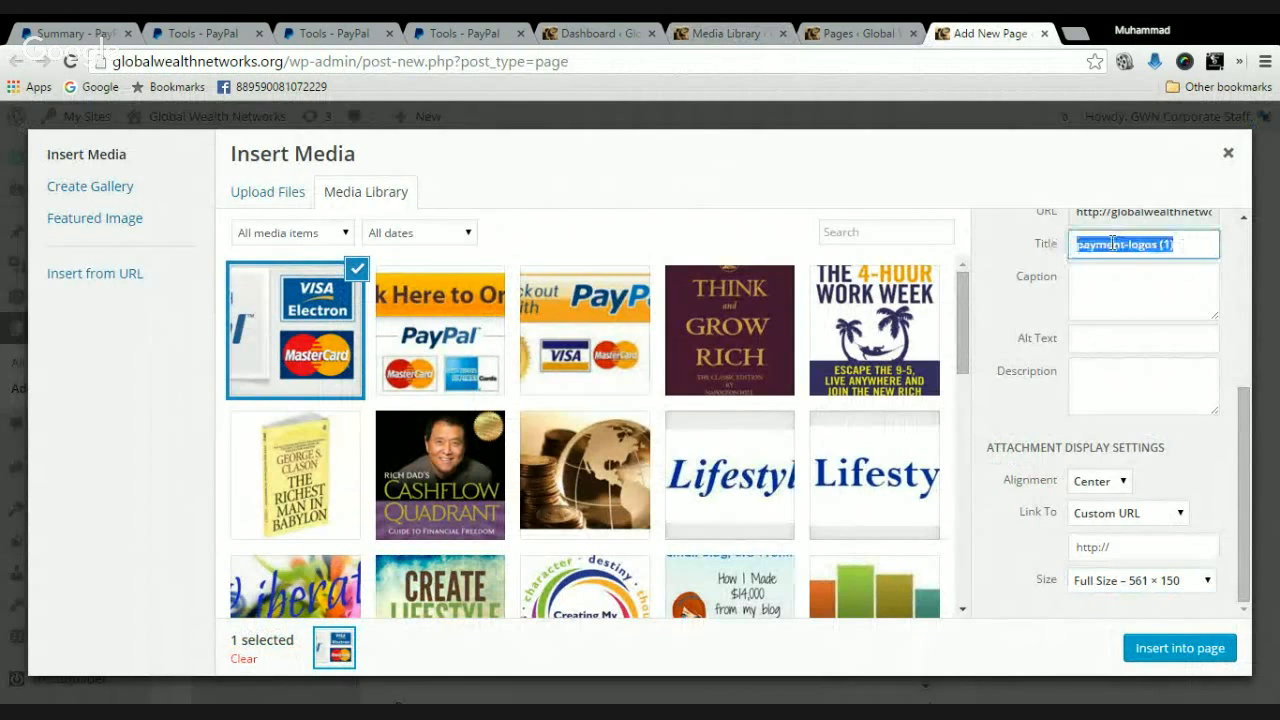
{"action": "key", "text": "BackSpace"}
Set the payment logos image's alt text to "Create Lifestyle Freedom"
{"action": "left_click_drag", "start_coordinate": [1250, 453], "coordinate": [1250, 407]}
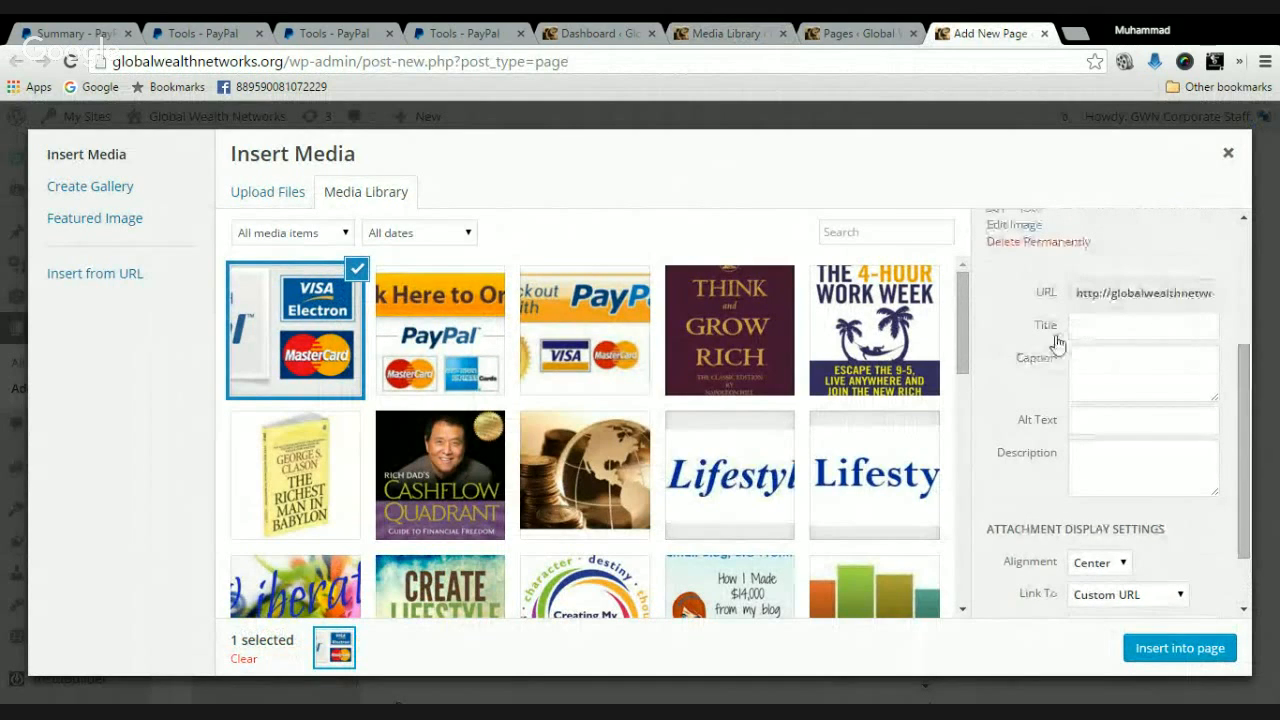
{"action": "left_click", "coordinate": [1101, 420]}
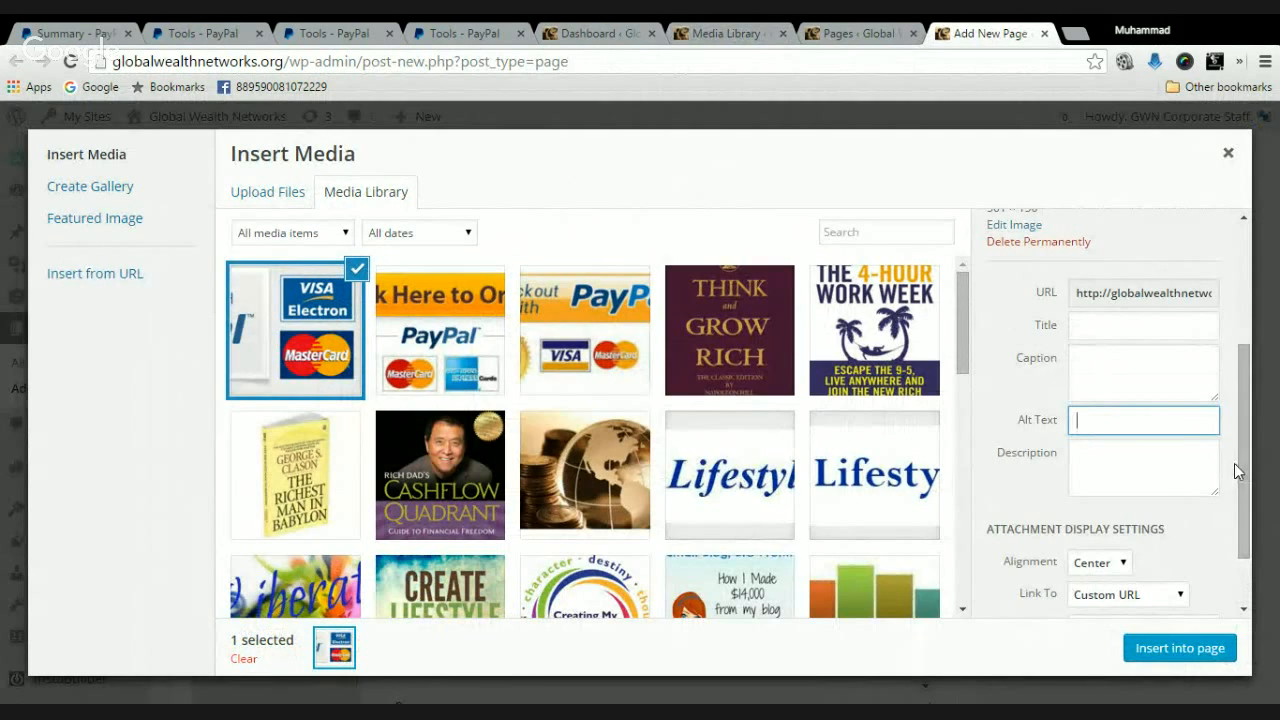
{"action": "type", "text": "CreateLifestyle Freemd"}
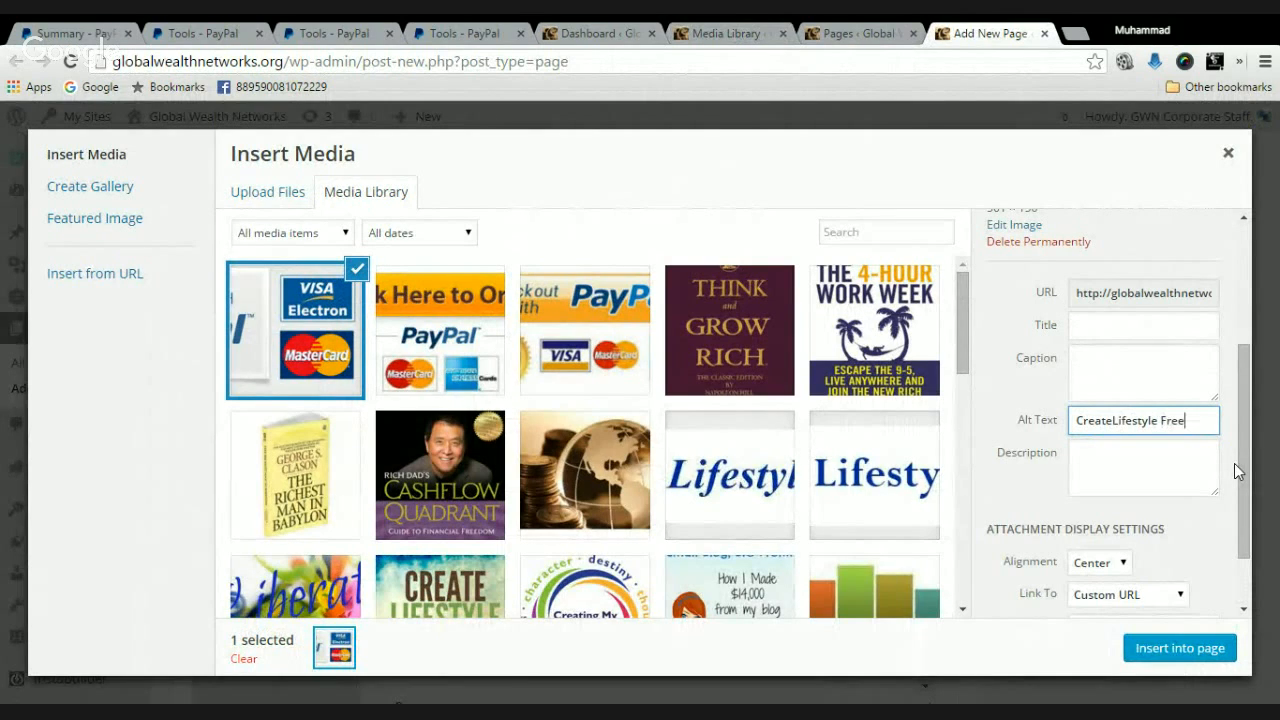
{"action": "key", "text": "BackSpace"}
{"action": "key", "text": "BackSpace"}
{"action": "type", "text": "don"}
{"action": "key", "text": "BackSpace"}
{"action": "type", "text": "m"}
{"action": "left_click", "coordinate": [1115, 421]}
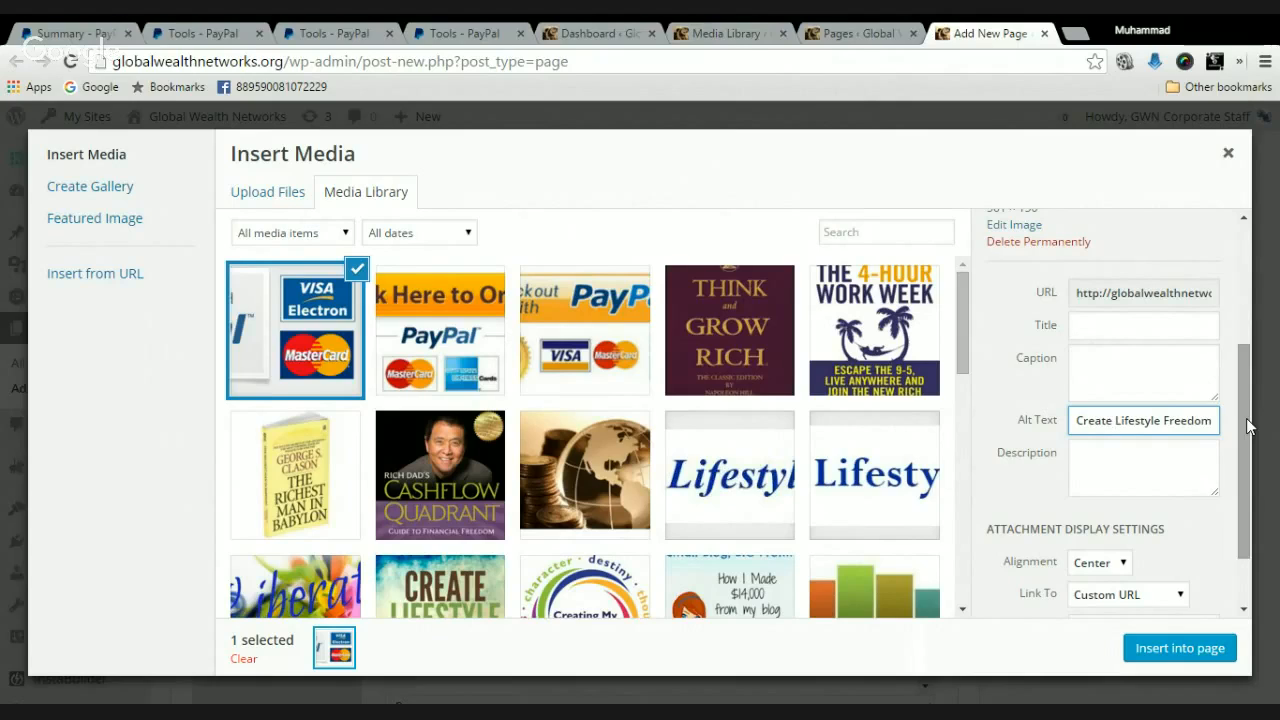
Insert the payment logos image, centered at full size, into the Headline Area below the call-to-action sentence
{"action": "left_click_drag", "start_coordinate": [1247, 426], "coordinate": [1257, 407]}
{"action": "scroll", "coordinate": [1240, 420], "scroll_direction": "down", "scroll_amount": 2}
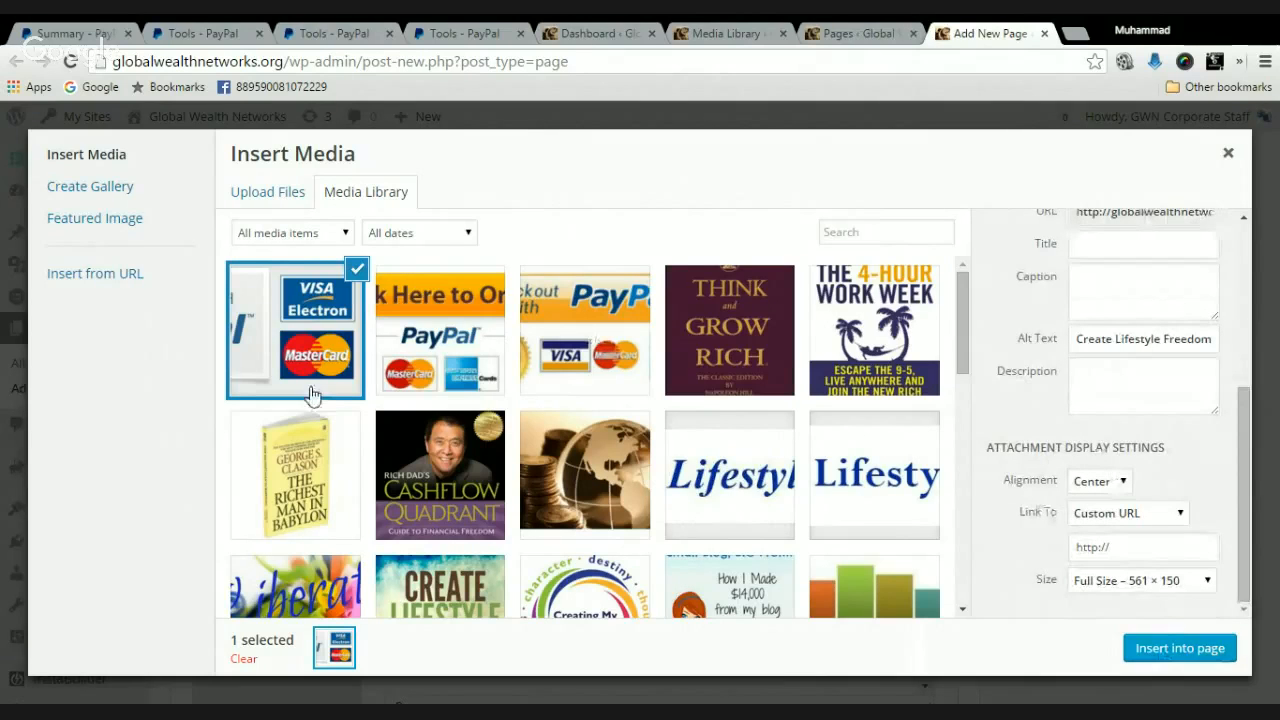
{"action": "left_click", "coordinate": [1196, 657]}
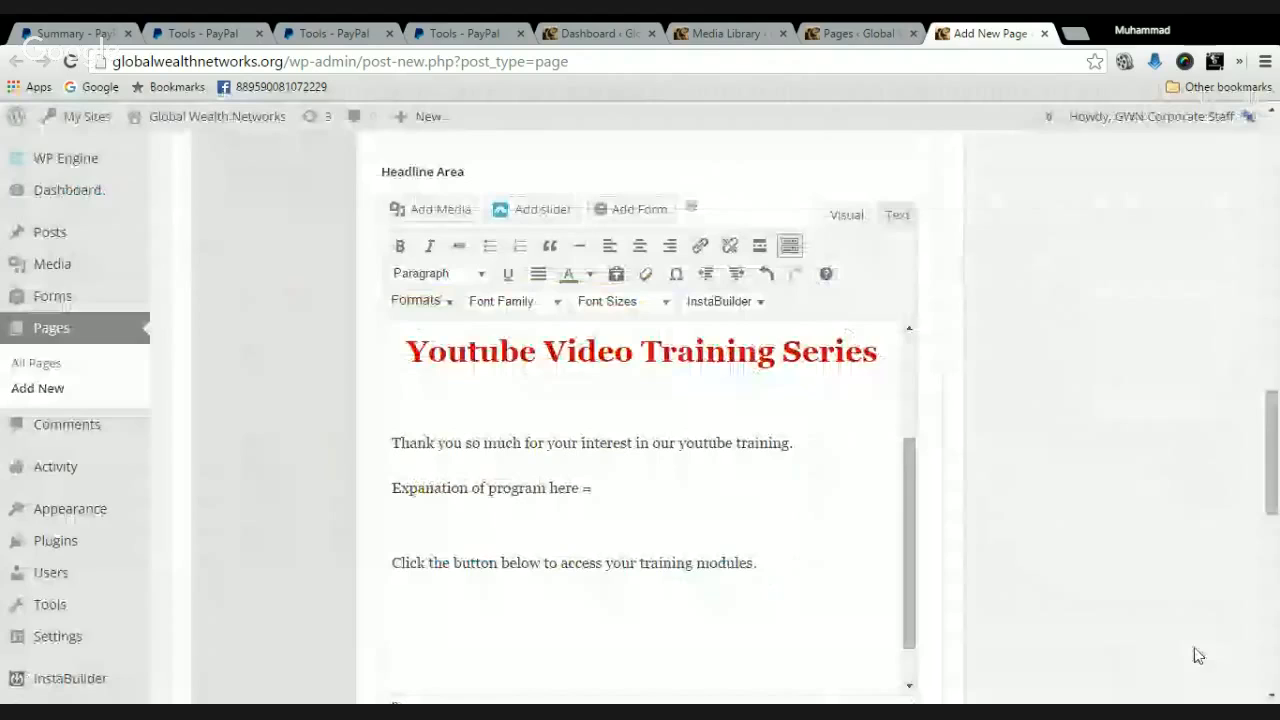
{"action": "scroll", "coordinate": [909, 583], "scroll_direction": "down", "scroll_amount": 1}
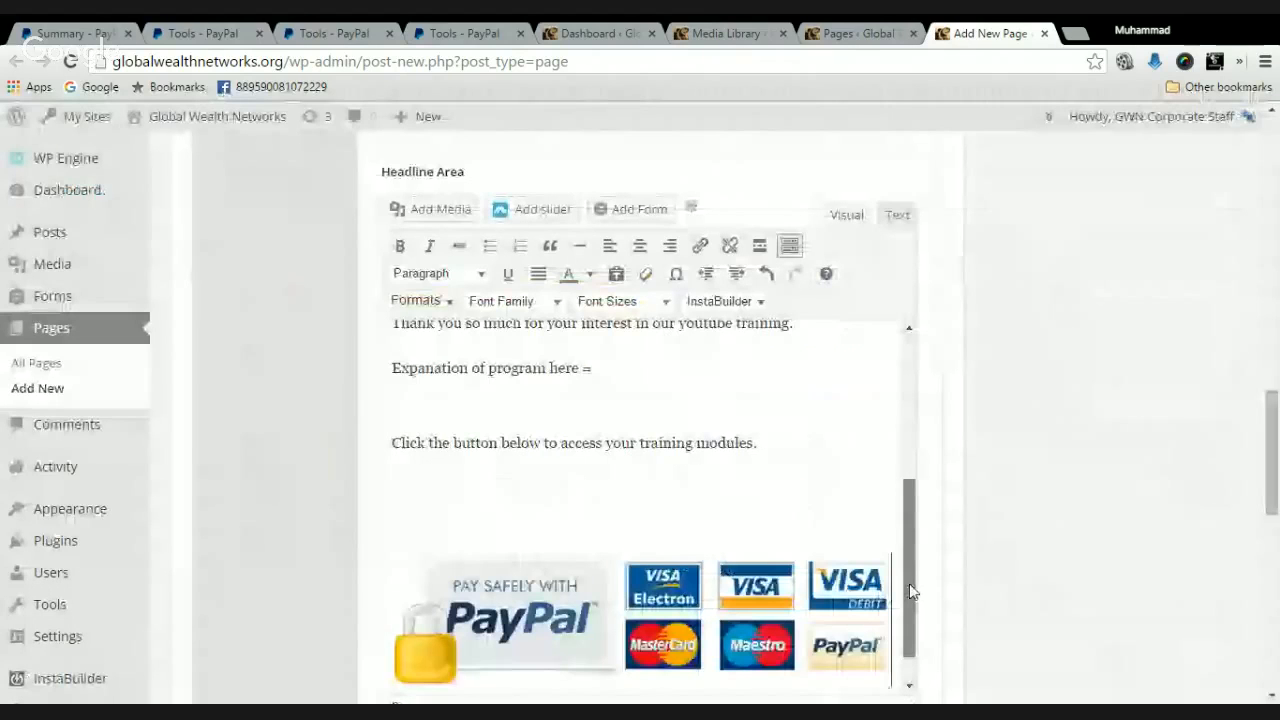
{"action": "scroll", "coordinate": [909, 590], "scroll_direction": "down", "scroll_amount": 1}
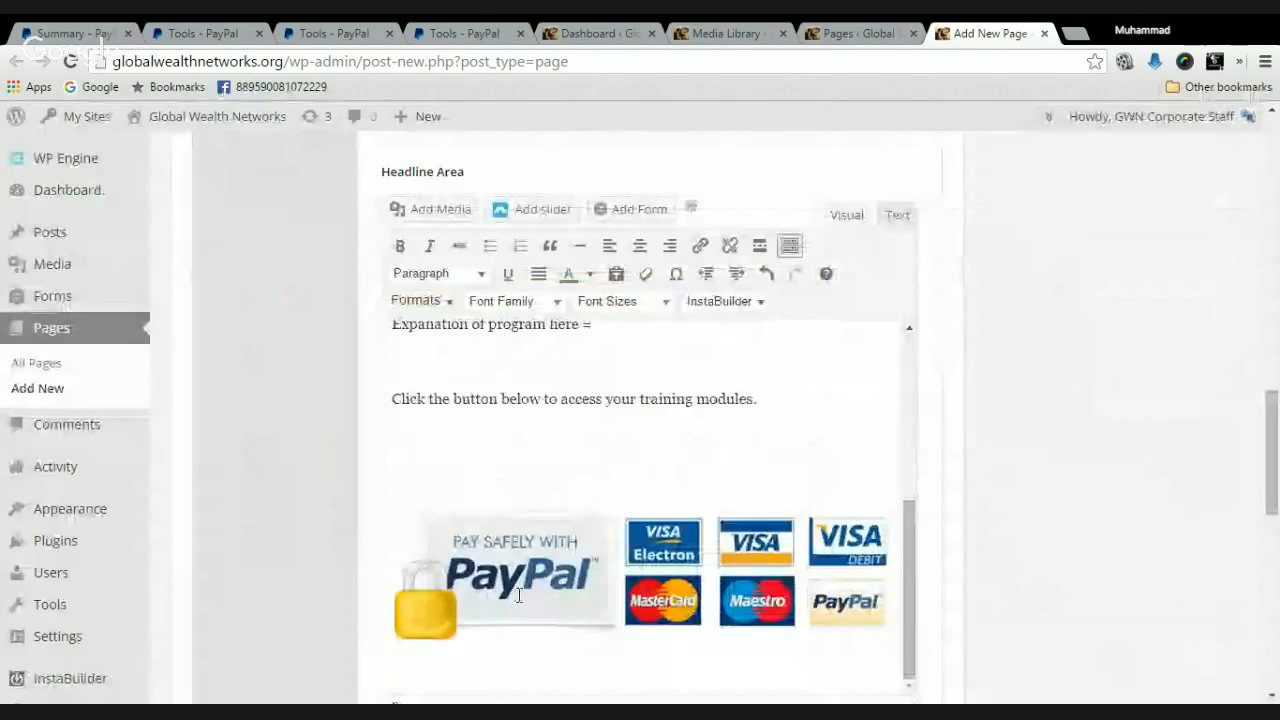
Review the Headline Area content from the banner down to the payment logos image
{"action": "left_click", "coordinate": [518, 596]}
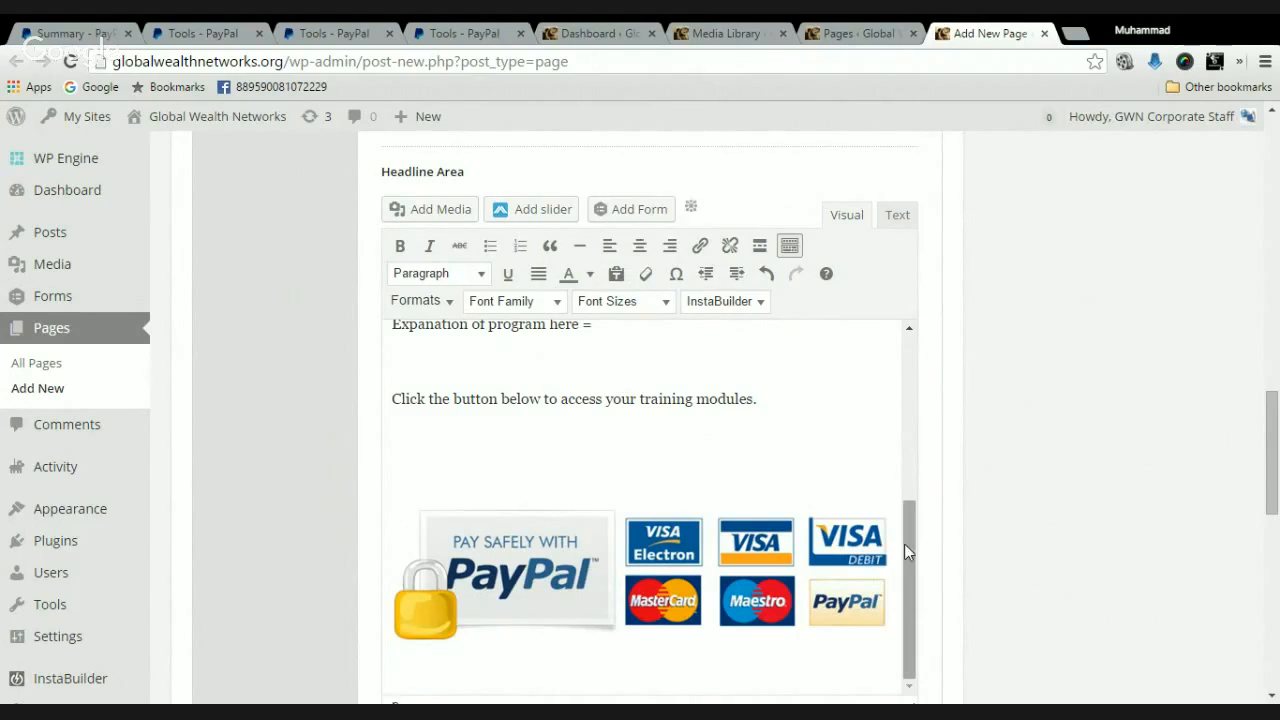
{"action": "left_click_drag", "start_coordinate": [911, 541], "coordinate": [911, 419]}
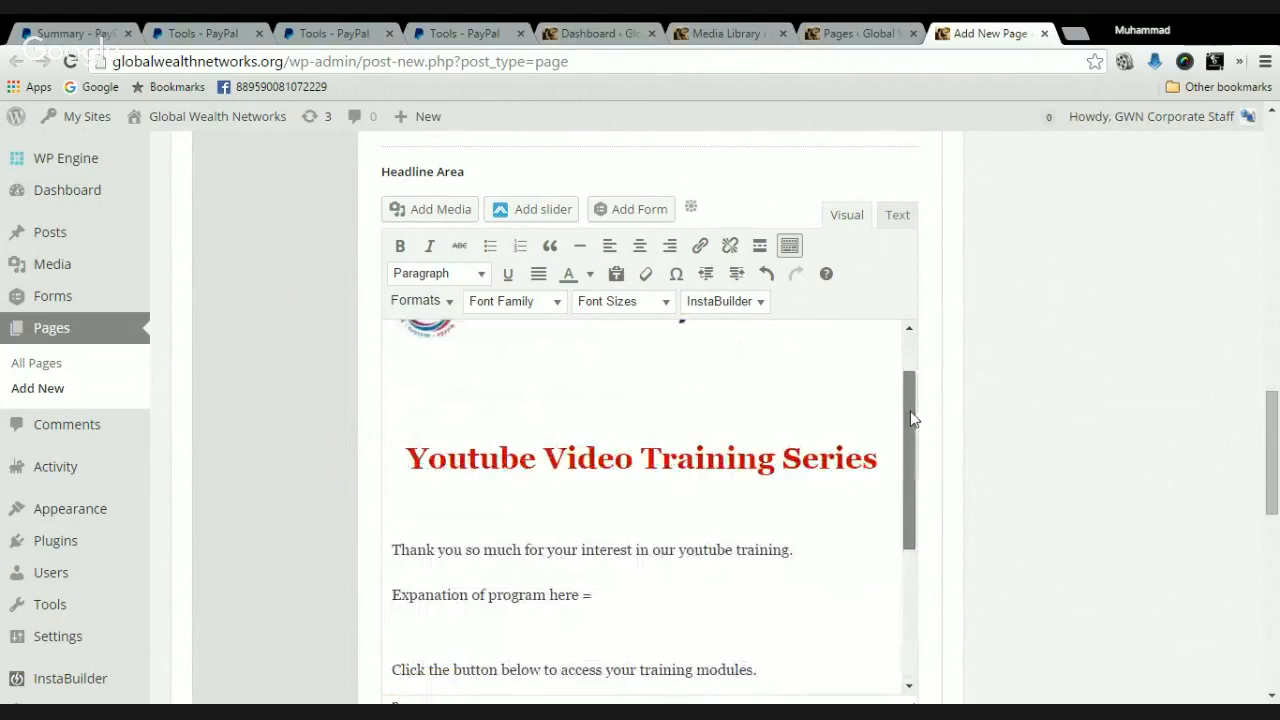
{"action": "scroll", "coordinate": [898, 424], "scroll_direction": "up", "scroll_amount": 2}
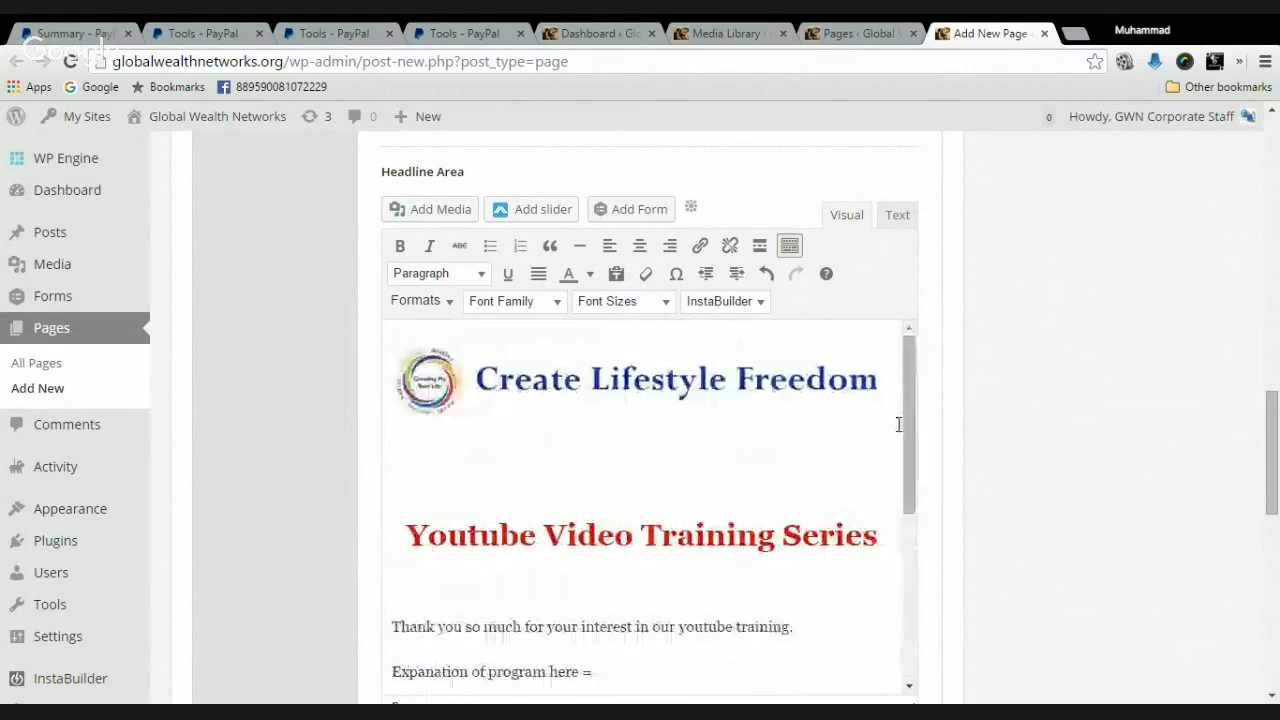
{"action": "left_click_drag", "start_coordinate": [907, 425], "coordinate": [907, 480]}
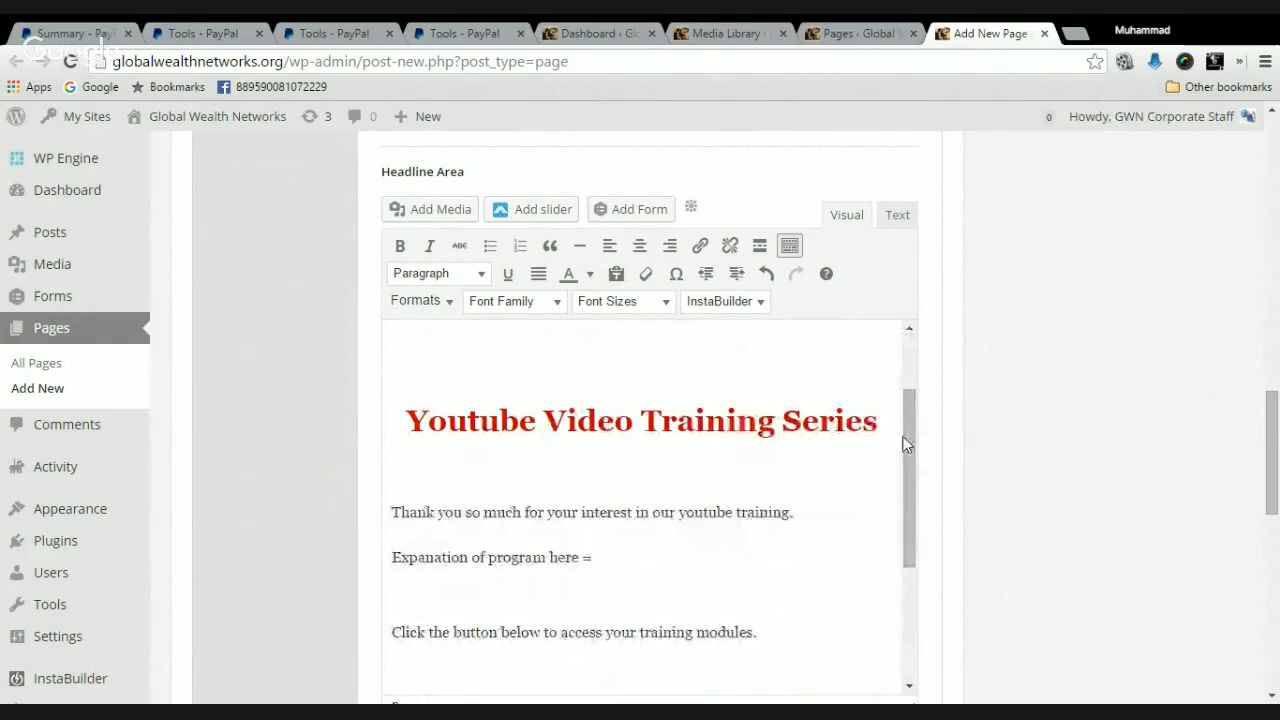
{"action": "scroll", "coordinate": [909, 444], "scroll_direction": "down", "scroll_amount": 1}
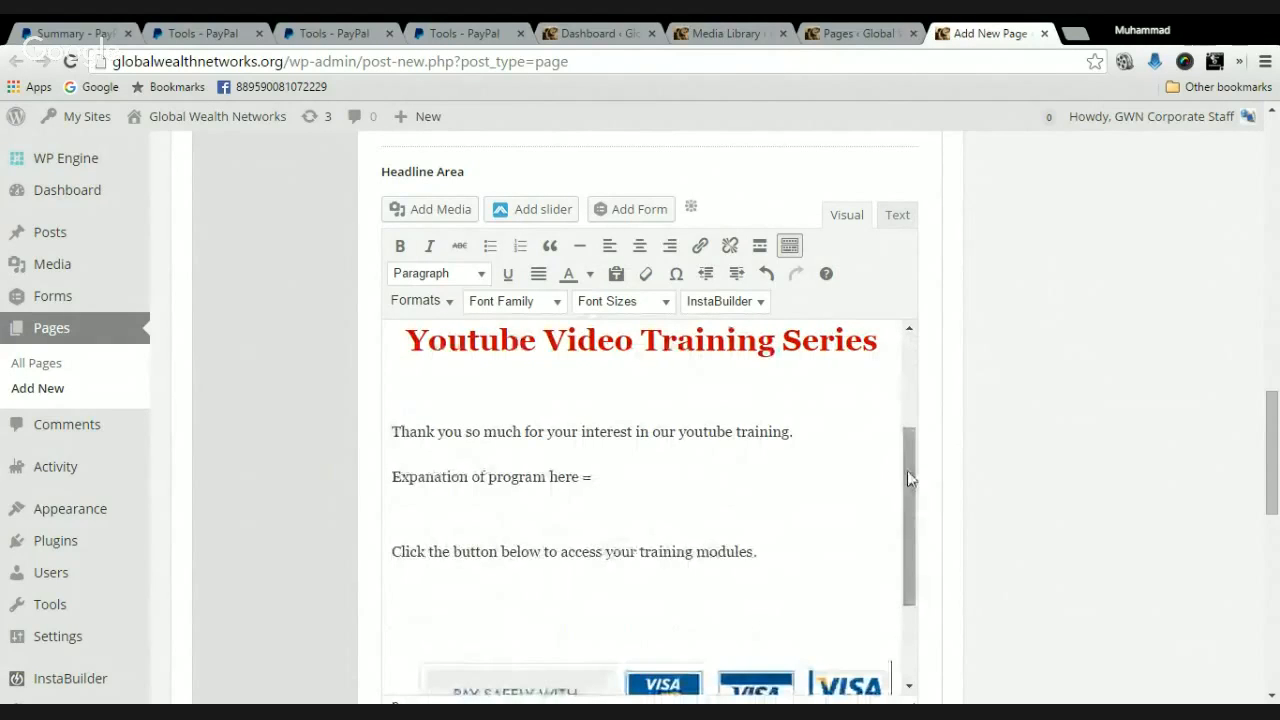
{"action": "left_click_drag", "start_coordinate": [907, 470], "coordinate": [911, 527]}
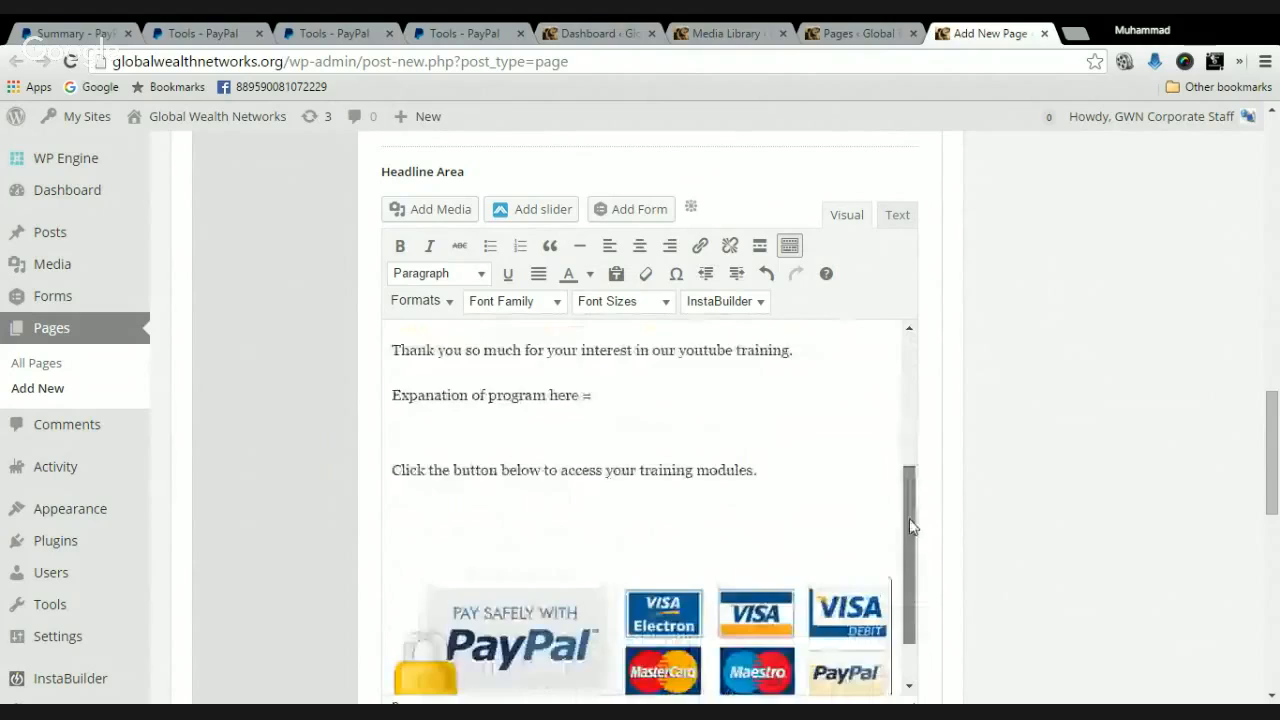
{"action": "scroll", "coordinate": [910, 527], "scroll_direction": "down", "scroll_amount": 1}
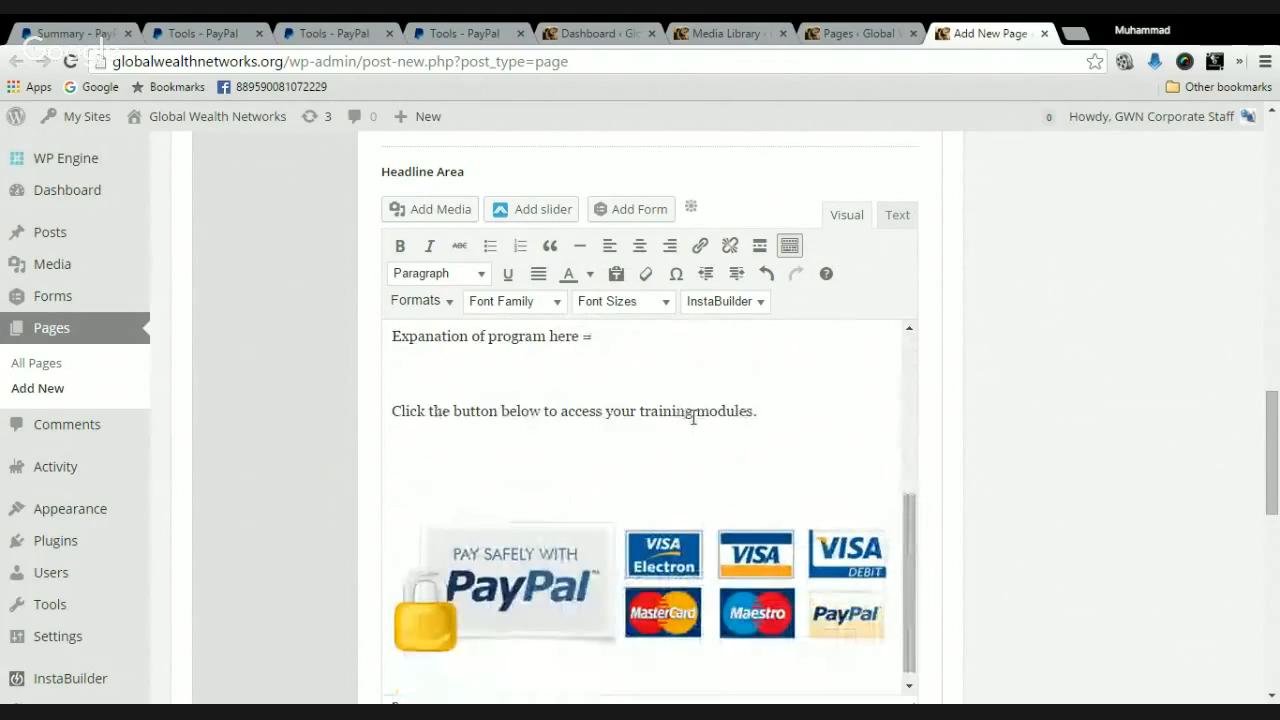
{"action": "left_click_drag", "start_coordinate": [911, 528], "coordinate": [909, 556]}
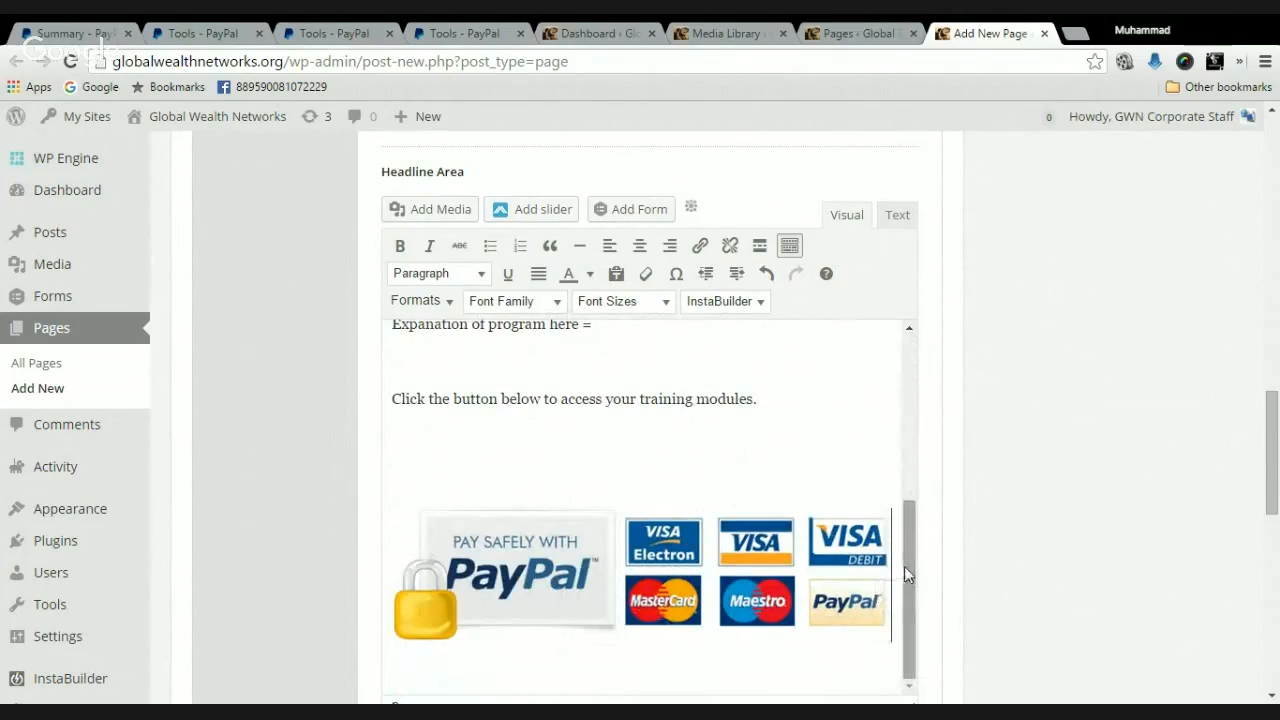
Publish the One Time Payment page
{"action": "left_click_drag", "start_coordinate": [904, 566], "coordinate": [1175, 413]}
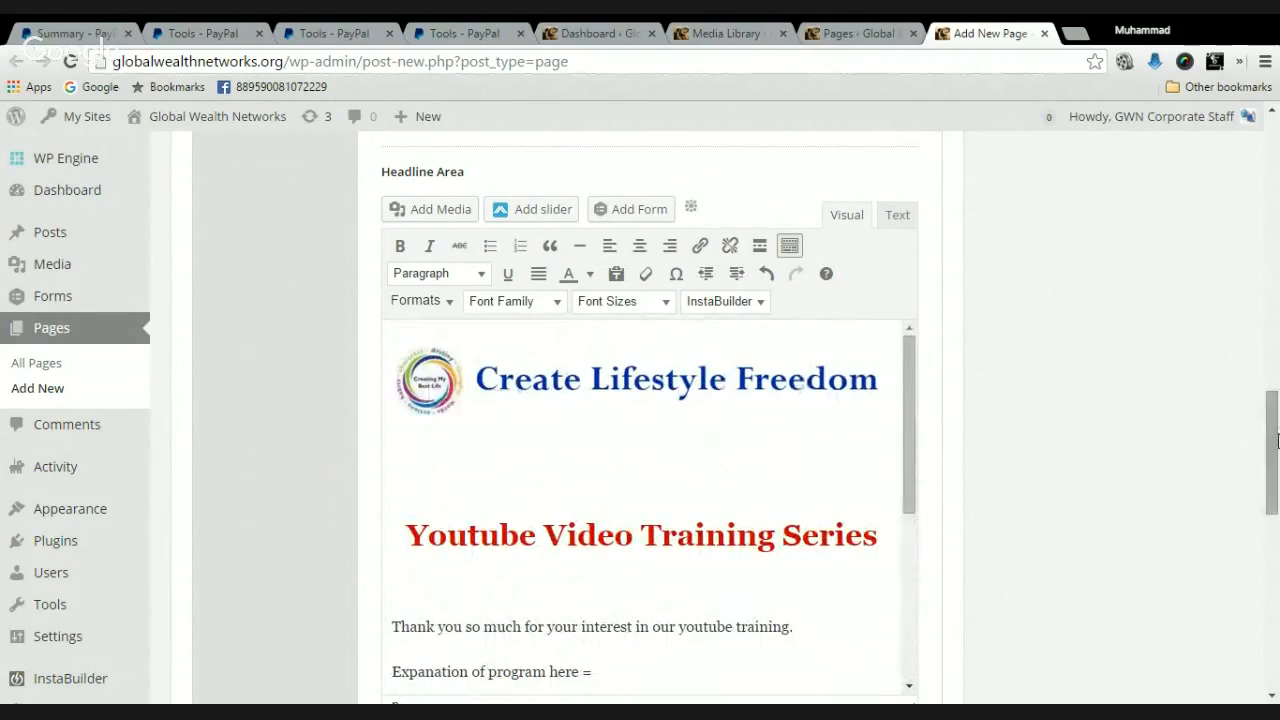
{"action": "left_click_drag", "start_coordinate": [1277, 440], "coordinate": [1277, 210]}
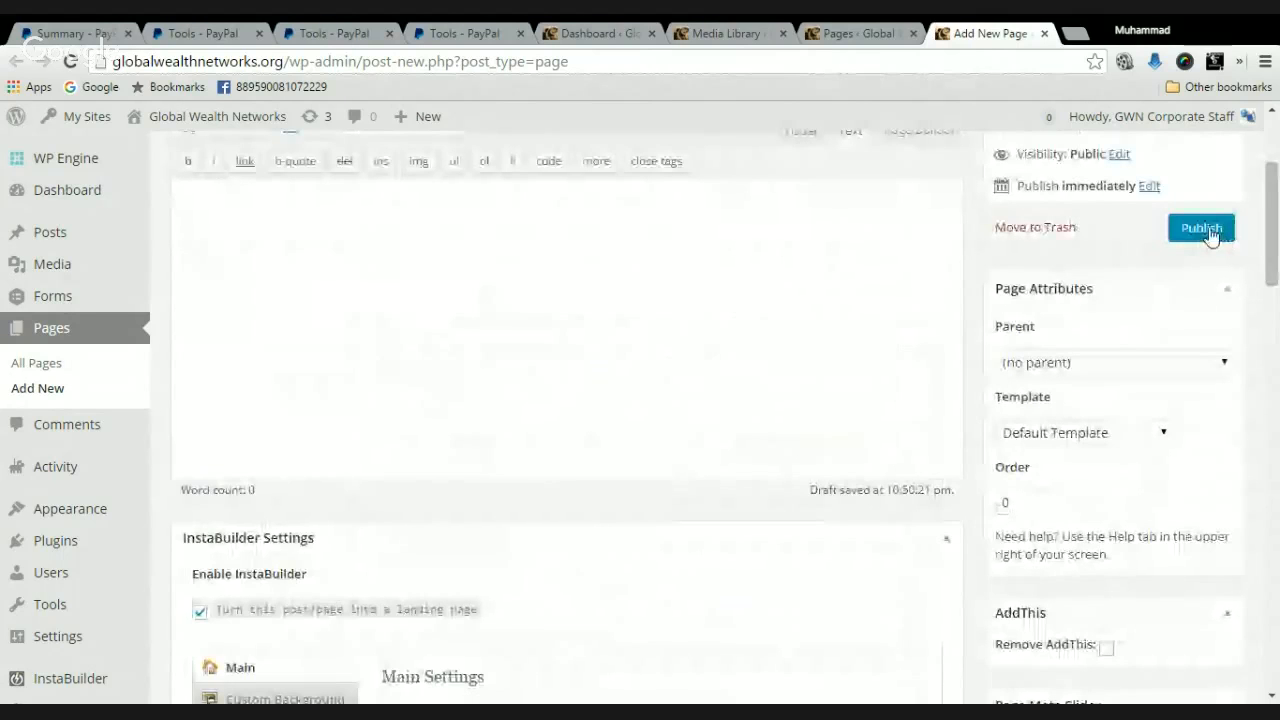
{"action": "left_click", "coordinate": [1204, 229]}
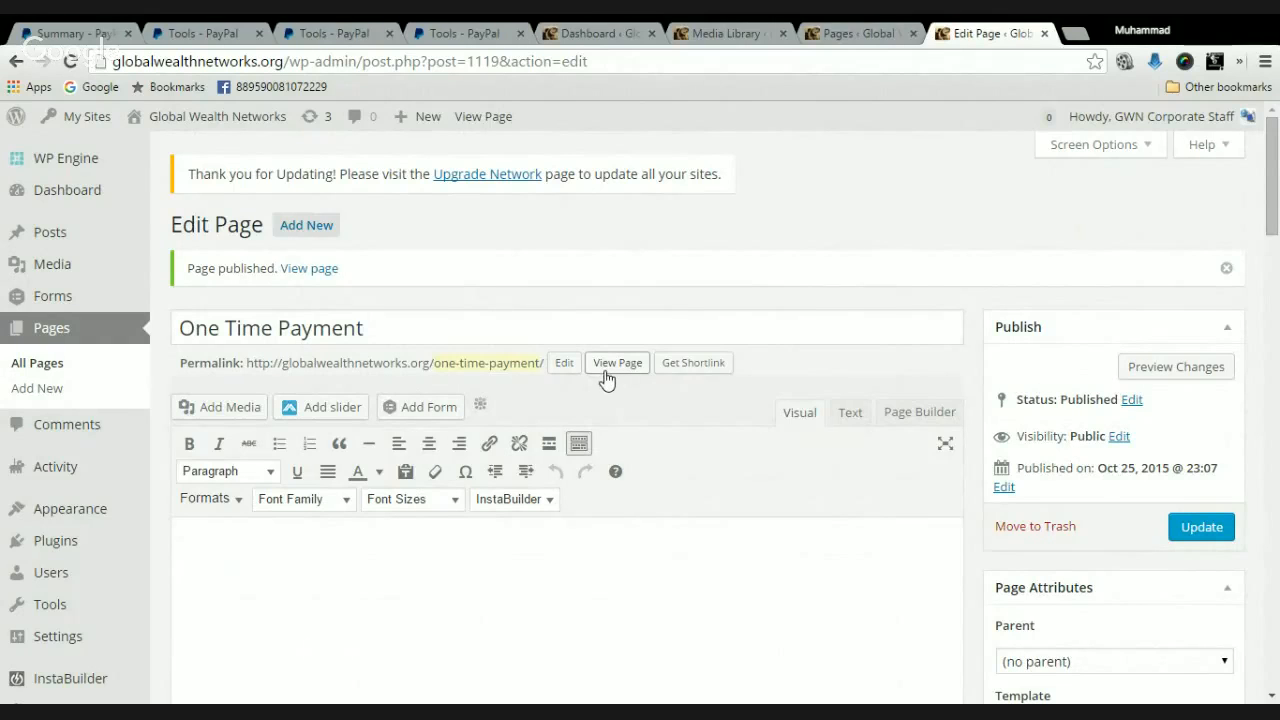
Open the published One Time Payment page in a new tab and examine its layout from banner to footer
{"action": "left_click", "coordinate": [318, 271]}
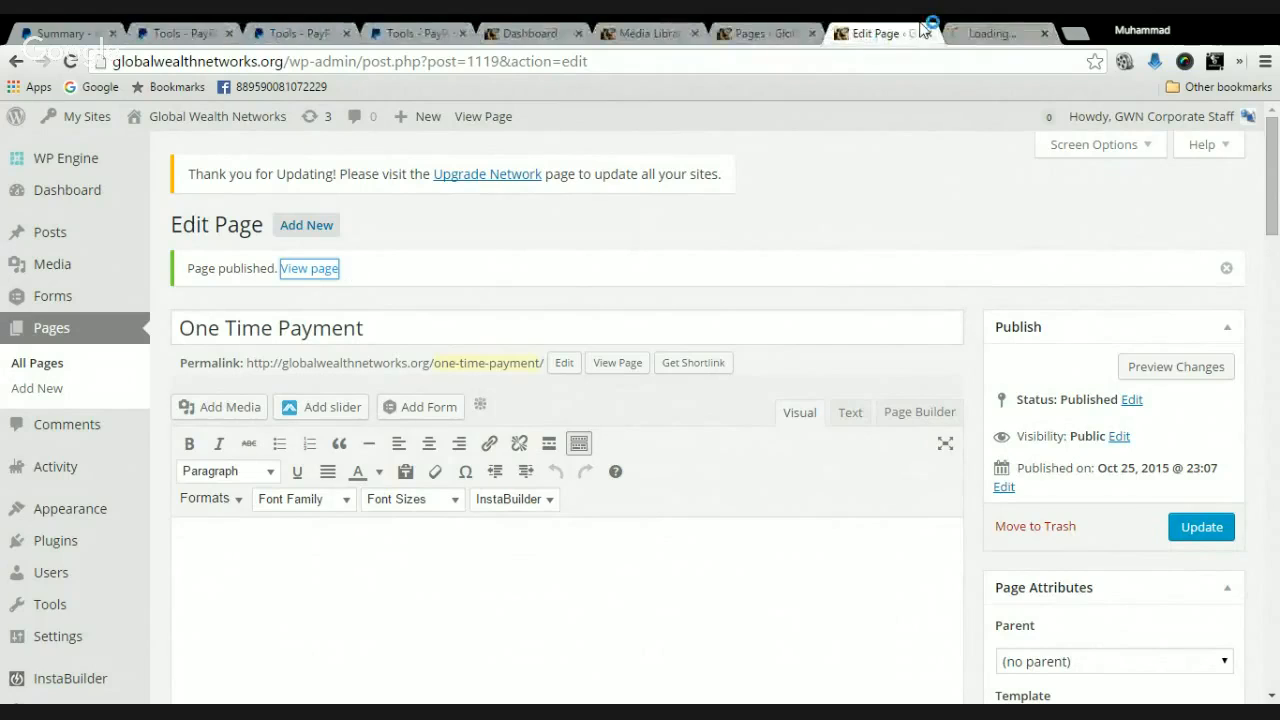
{"action": "left_click", "coordinate": [974, 33]}
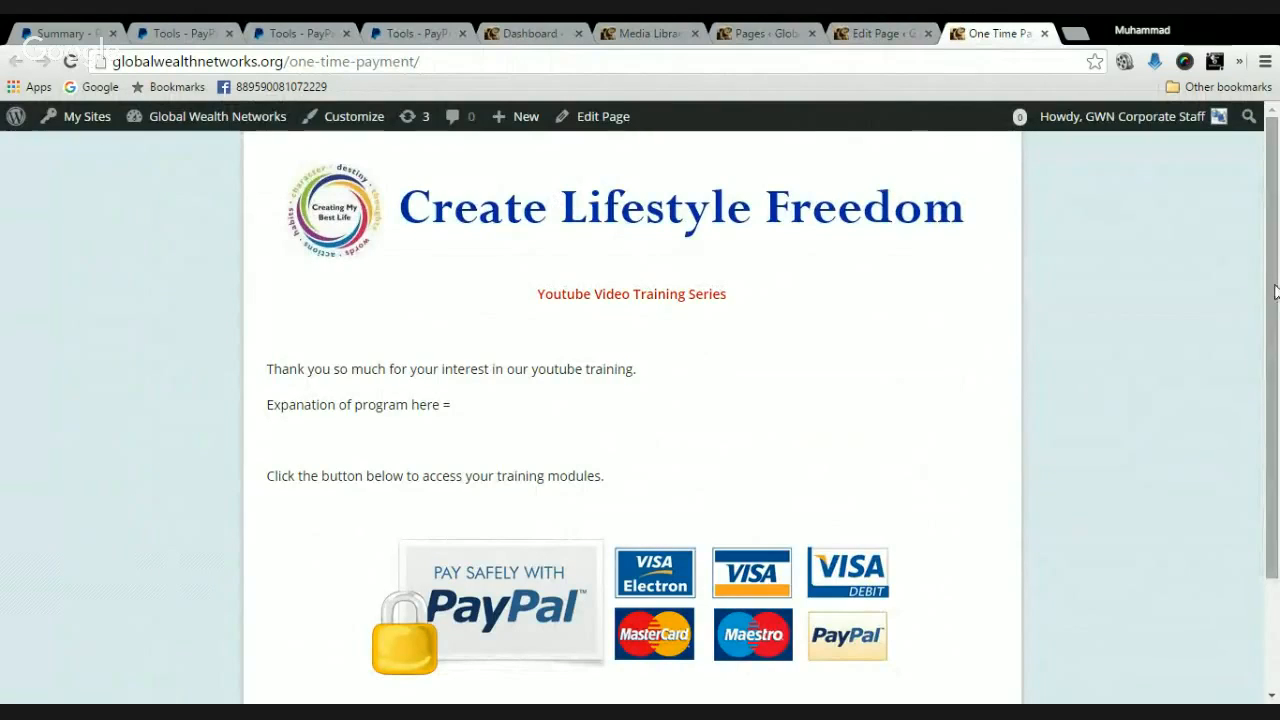
{"action": "left_click_drag", "start_coordinate": [1274, 291], "coordinate": [1275, 314]}
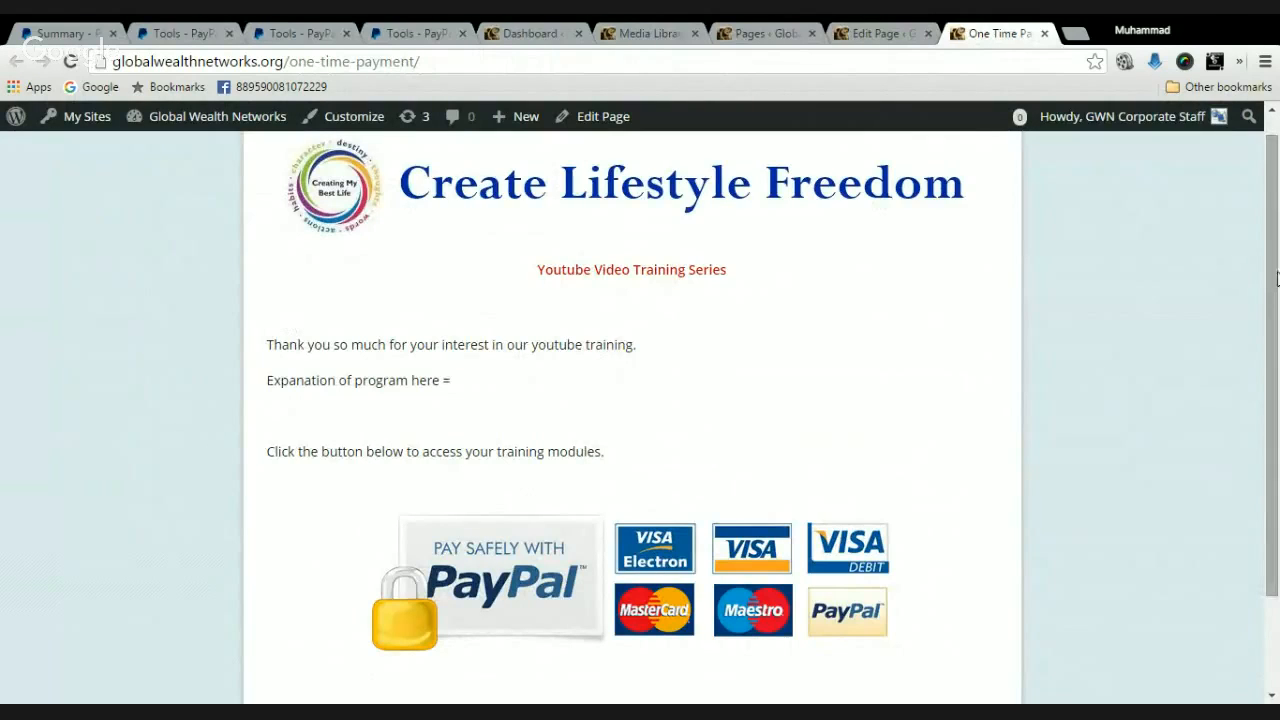
{"action": "left_click_drag", "start_coordinate": [1276, 278], "coordinate": [1276, 324]}
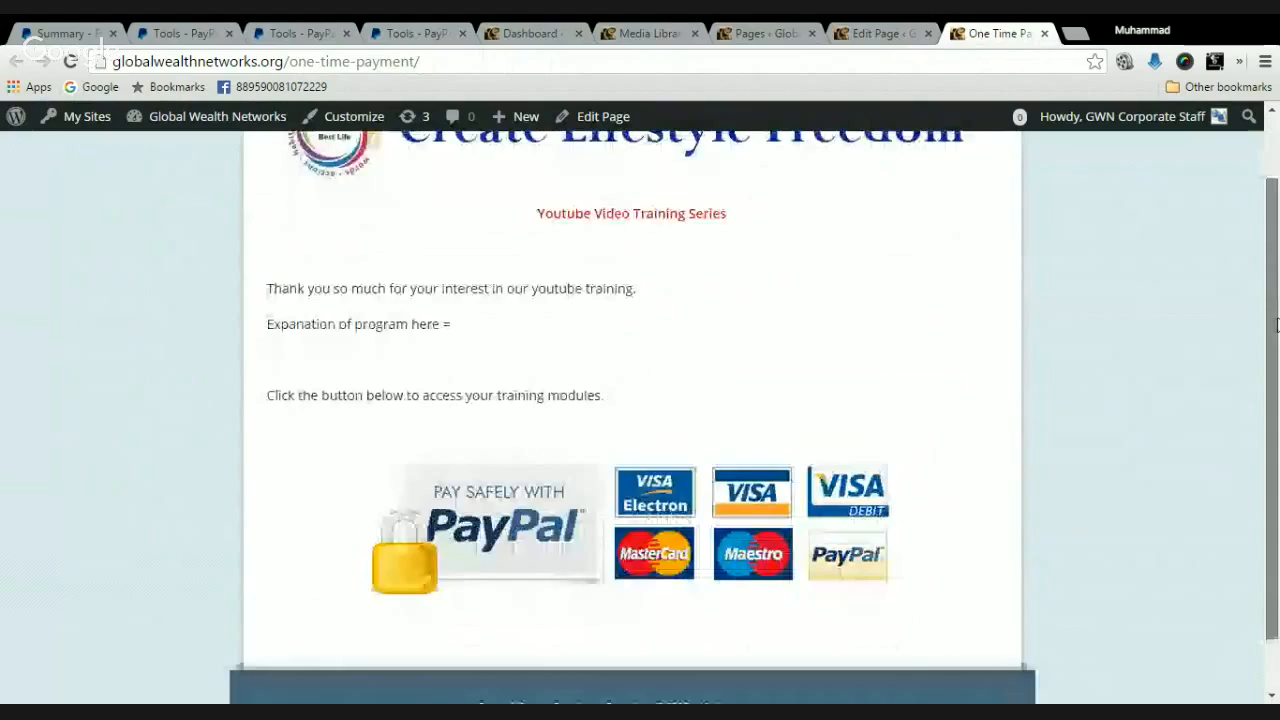
{"action": "left_click_drag", "start_coordinate": [1276, 324], "coordinate": [1276, 232]}
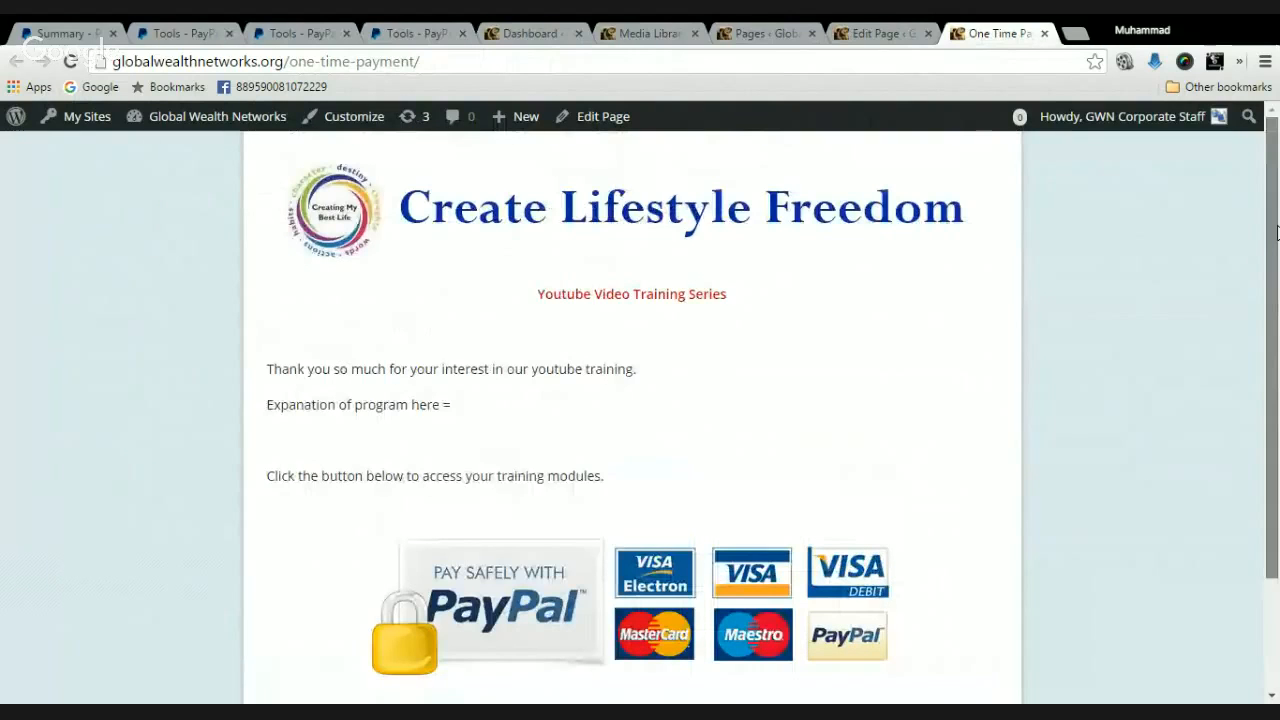
Return to the page editor and center the "Youtube Video Training Series" line in the Headline Area
{"action": "left_click", "coordinate": [865, 34]}
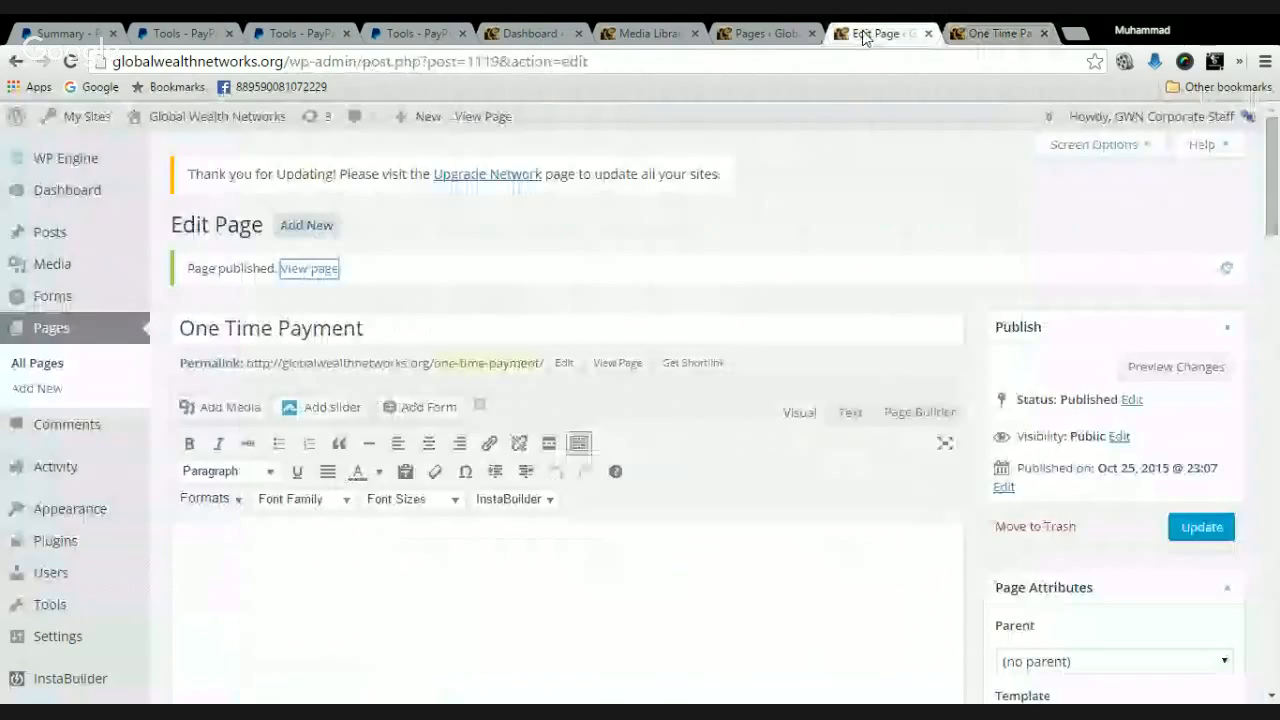
{"action": "scroll", "coordinate": [1268, 256], "scroll_direction": "down", "scroll_amount": 3}
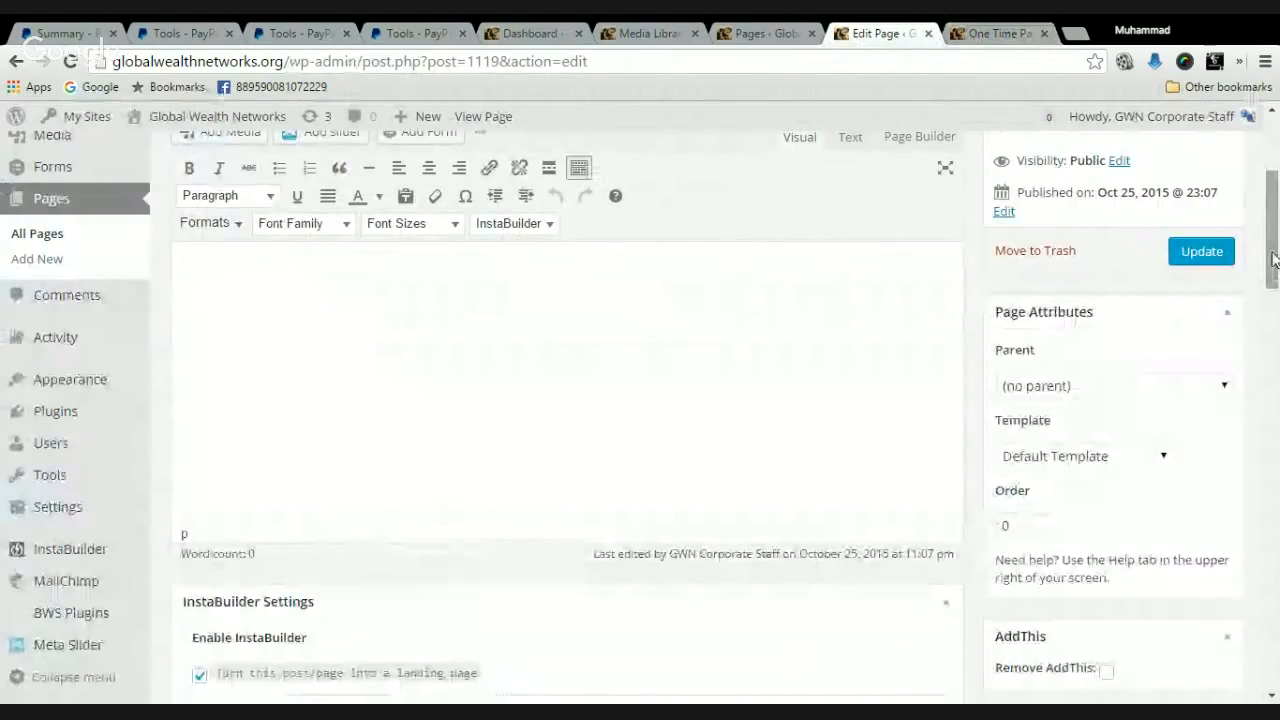
{"action": "left_click_drag", "start_coordinate": [1273, 258], "coordinate": [1276, 405]}
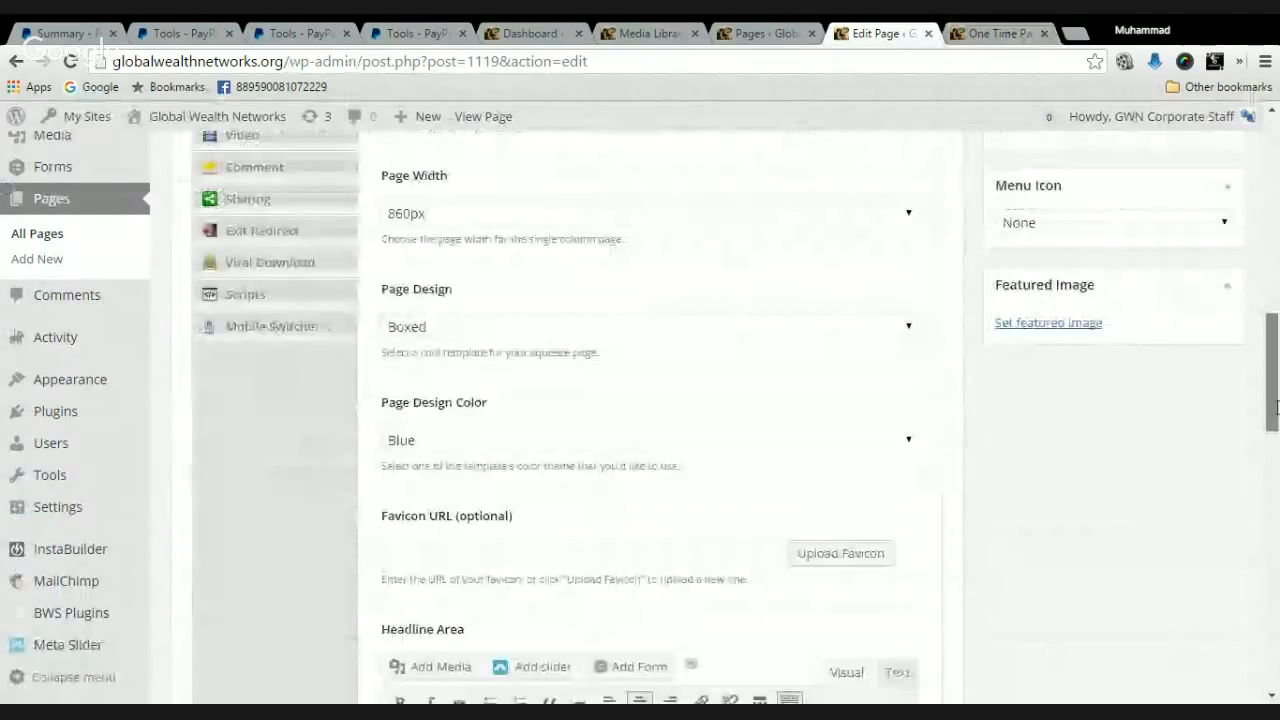
{"action": "scroll", "coordinate": [994, 374], "scroll_direction": "down", "scroll_amount": 4}
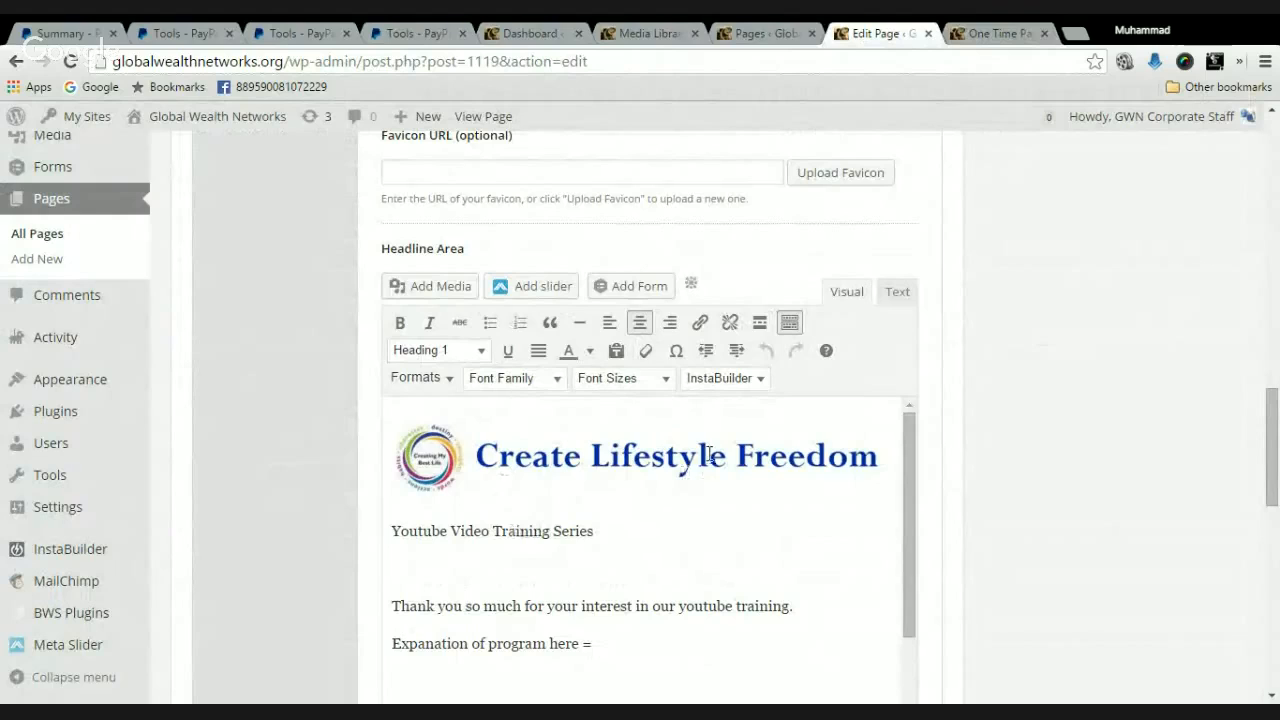
{"action": "left_click_drag", "start_coordinate": [1270, 422], "coordinate": [1272, 459]}
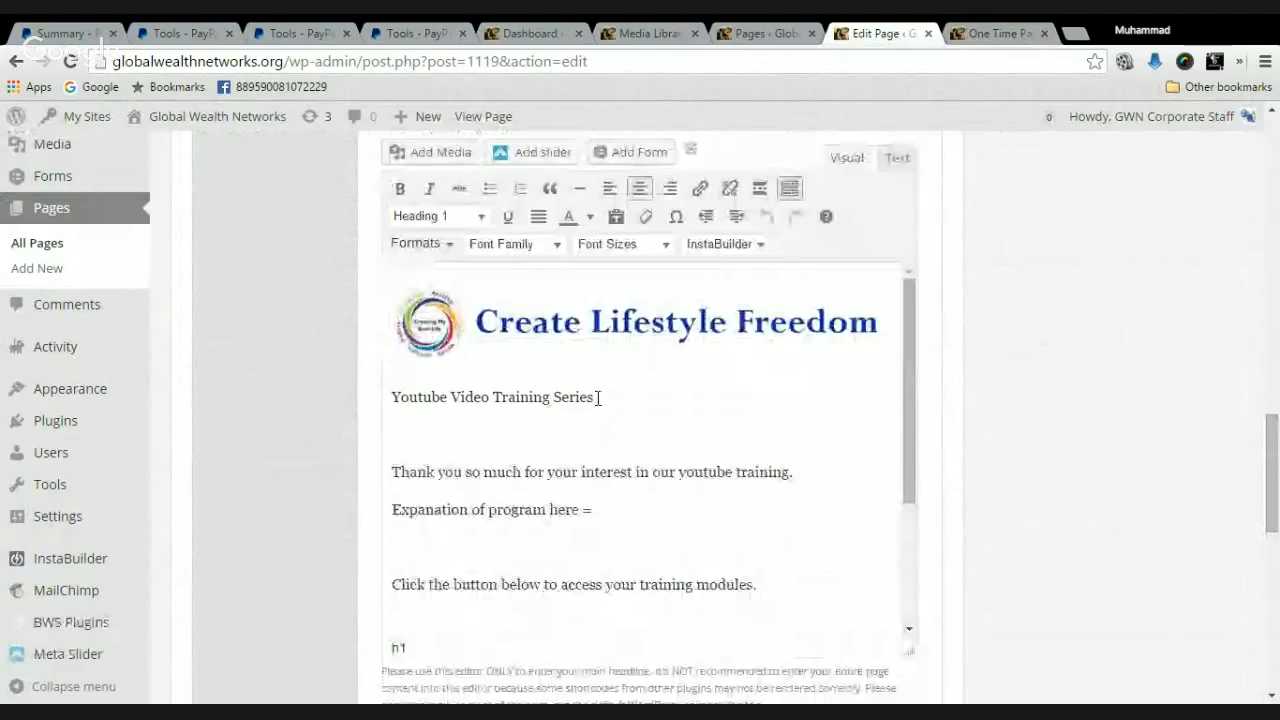
{"action": "left_click_drag", "start_coordinate": [597, 397], "coordinate": [391, 397]}
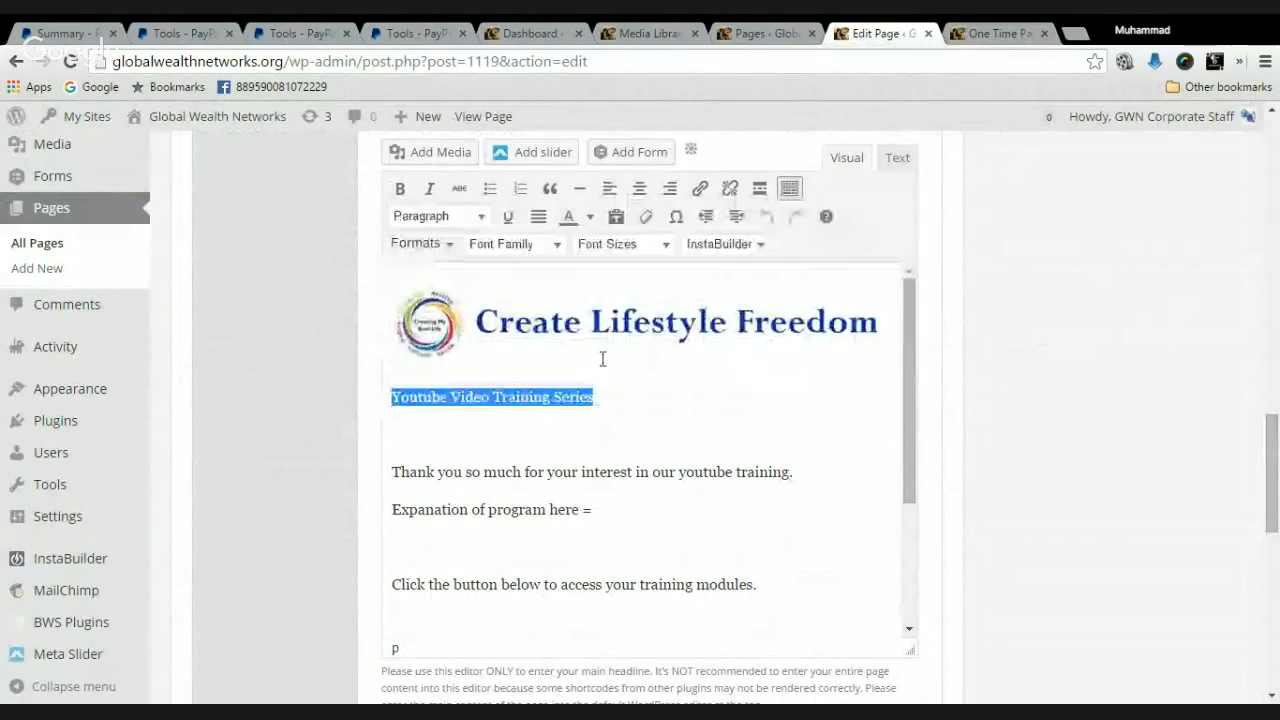
{"action": "left_click", "coordinate": [641, 190]}
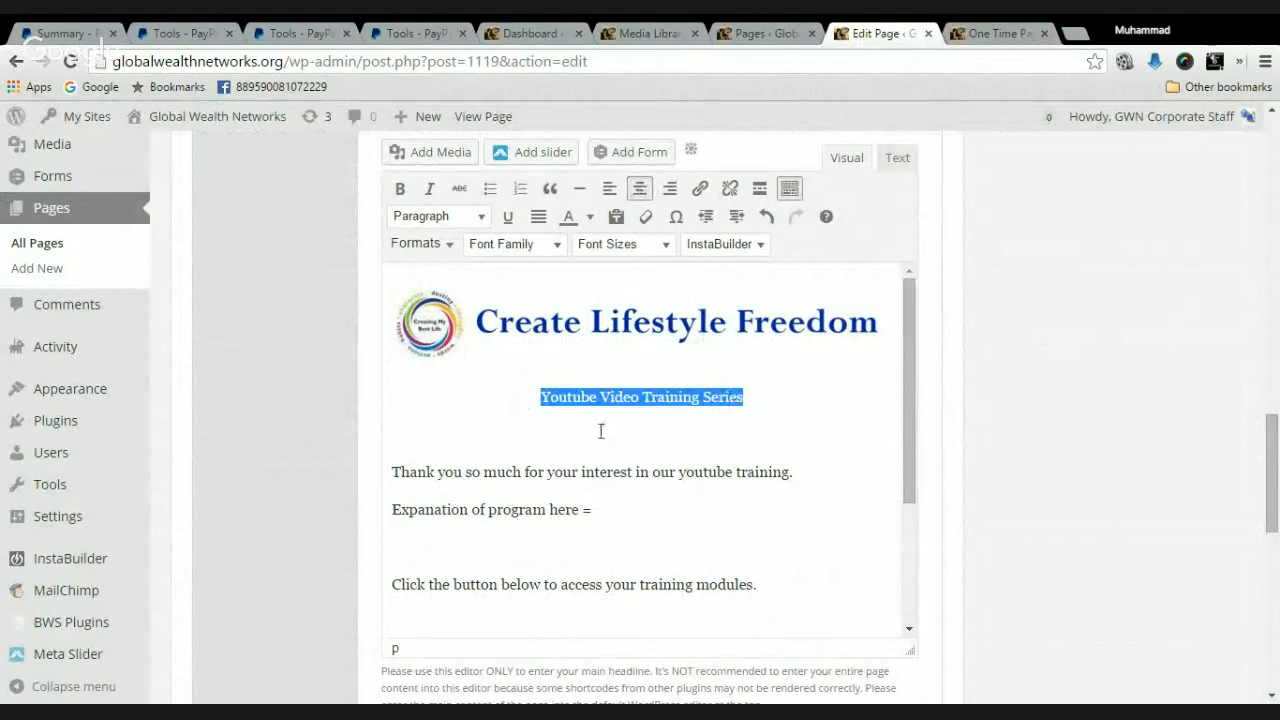
{"action": "left_click", "coordinate": [776, 392]}
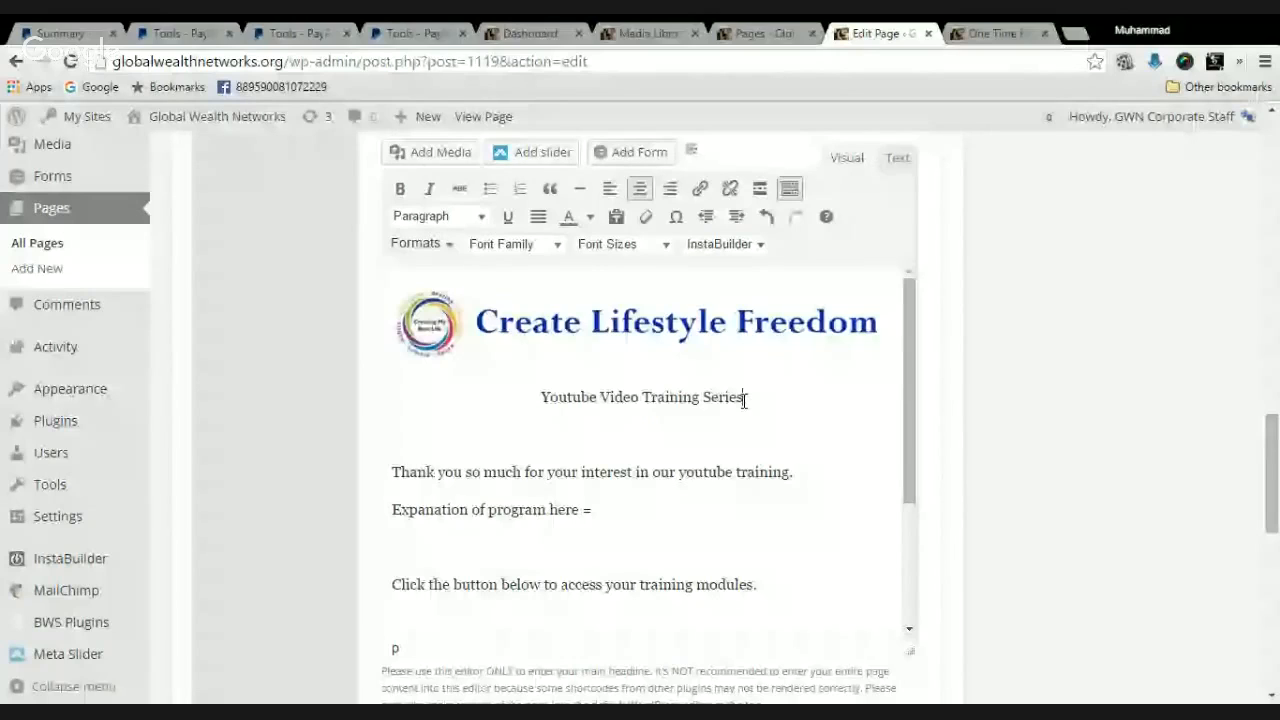
Make the "Youtube Video Training Series" line bold and format it as Heading 1
{"action": "left_click_drag", "start_coordinate": [744, 401], "coordinate": [562, 404]}
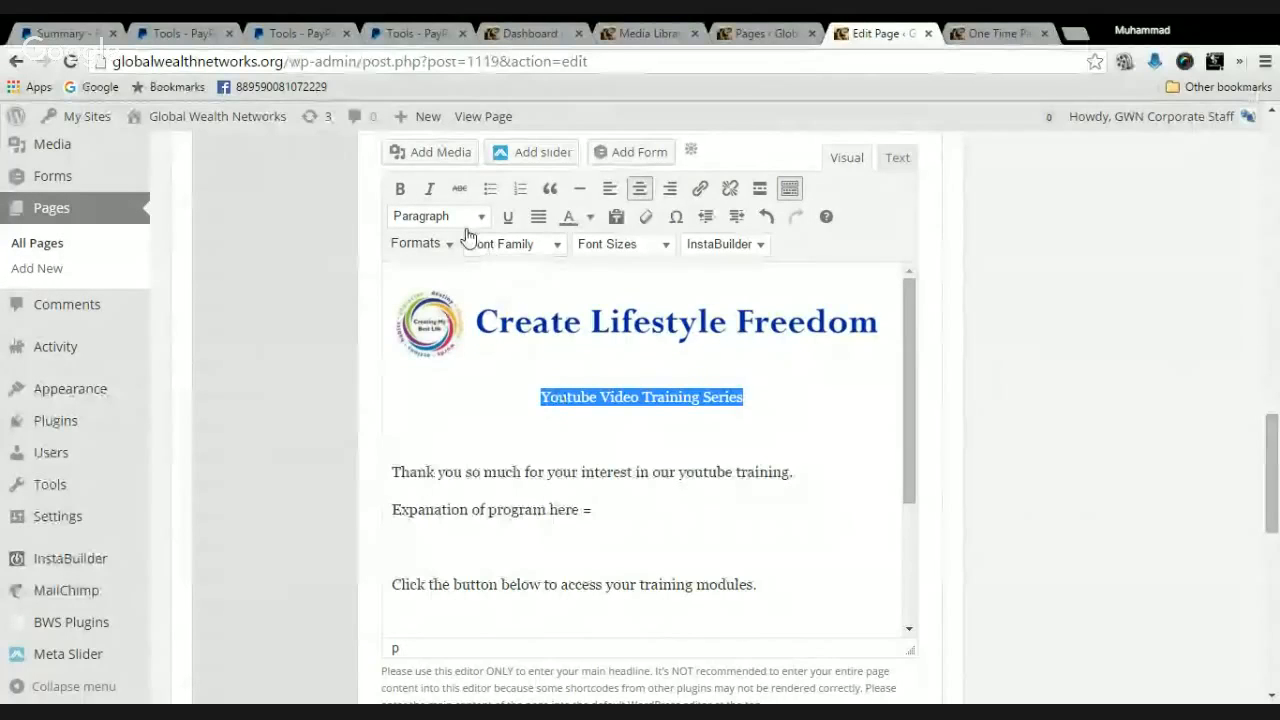
{"action": "left_click", "coordinate": [401, 190]}
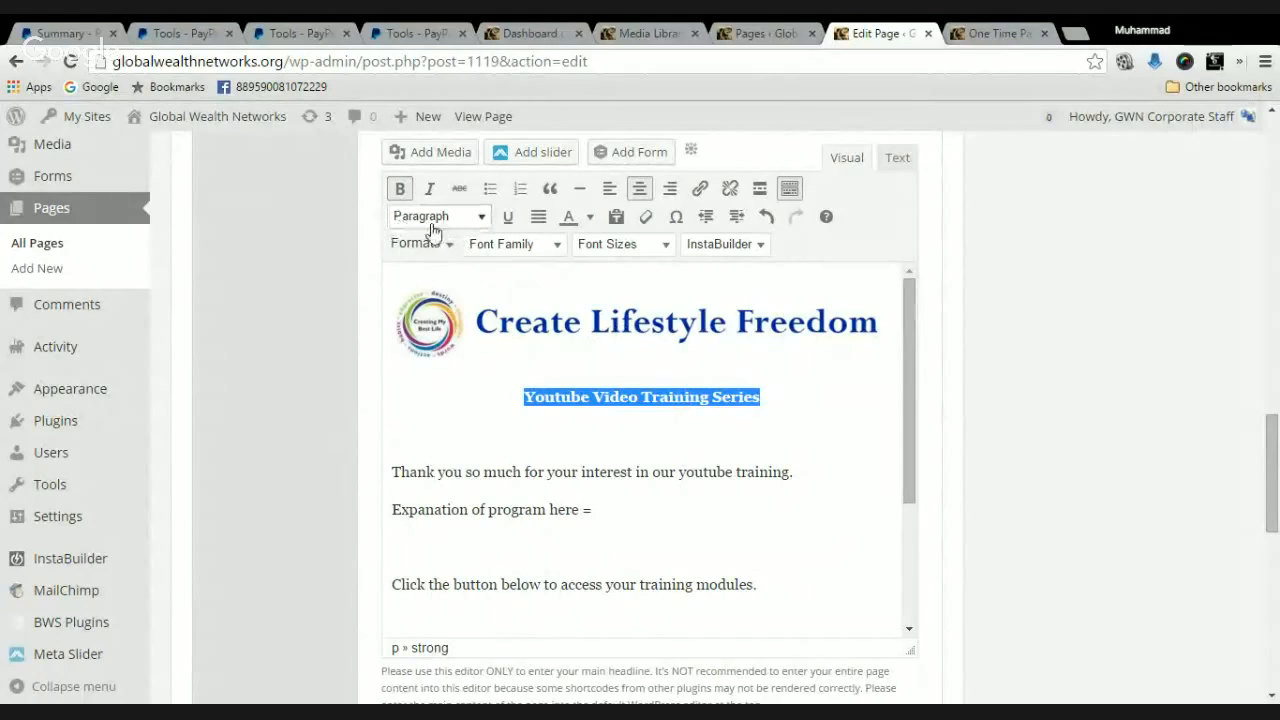
{"action": "left_click", "coordinate": [484, 224]}
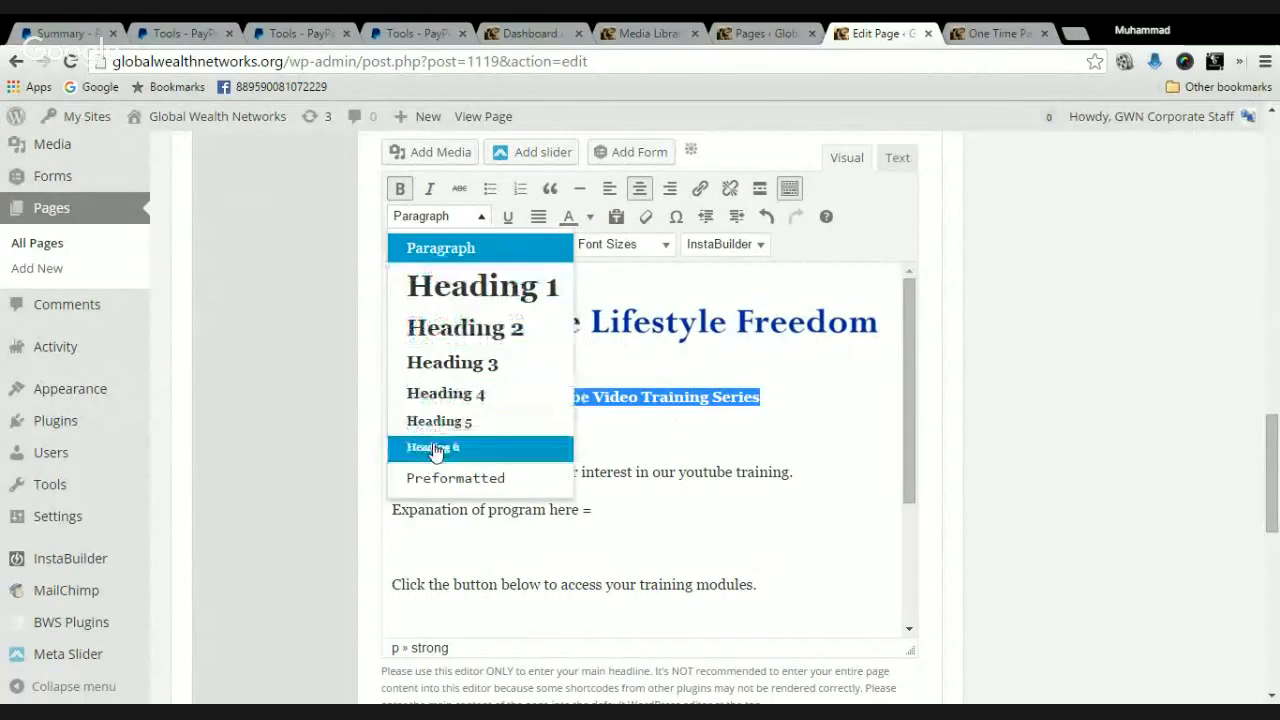
{"action": "left_click", "coordinate": [499, 287]}
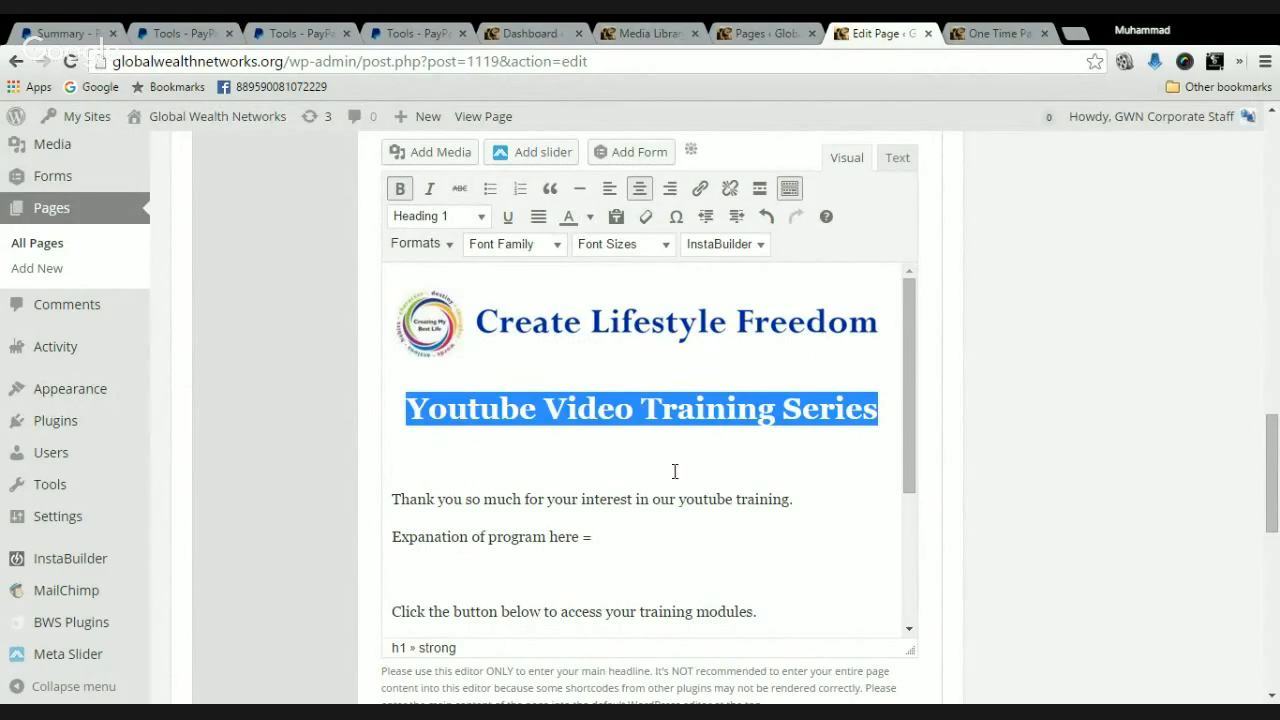
{"action": "left_click", "coordinate": [718, 466]}
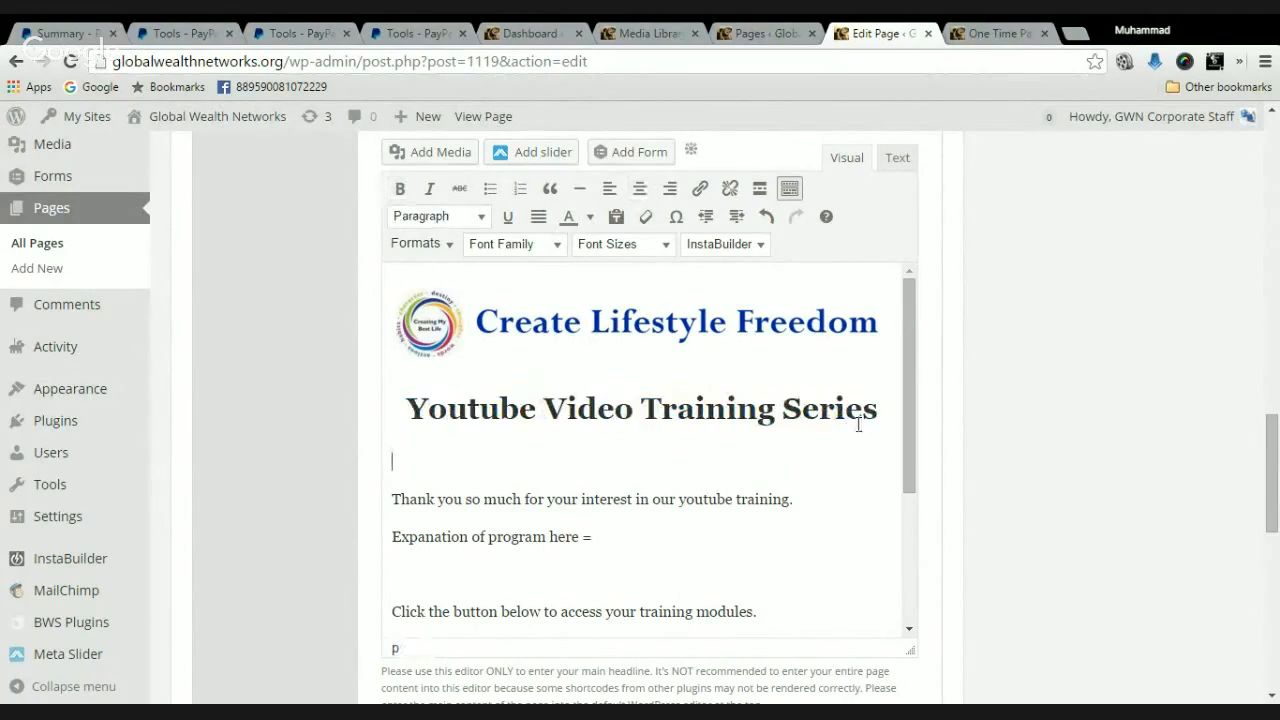
Color the "Youtube Video Training Series" heading a custom red with hex value cc0000
{"action": "left_click_drag", "start_coordinate": [880, 408], "coordinate": [402, 408]}
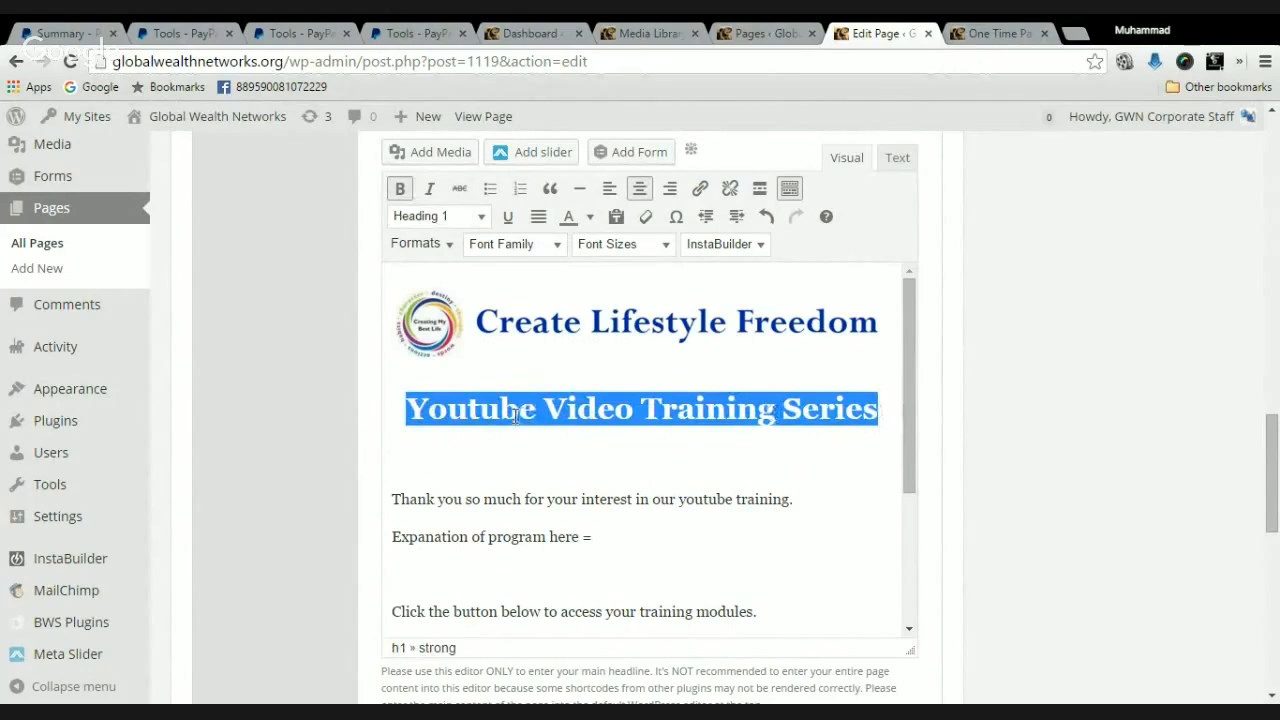
{"action": "left_click", "coordinate": [589, 218]}
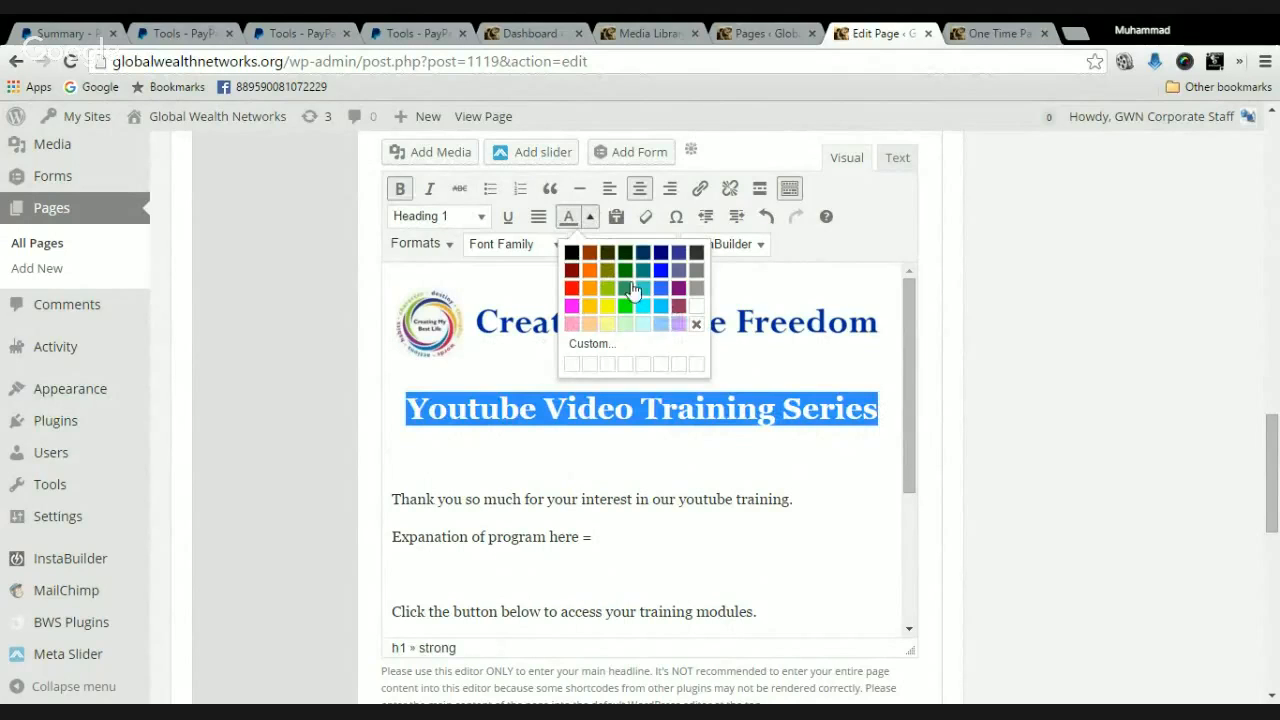
{"action": "left_click", "coordinate": [588, 345]}
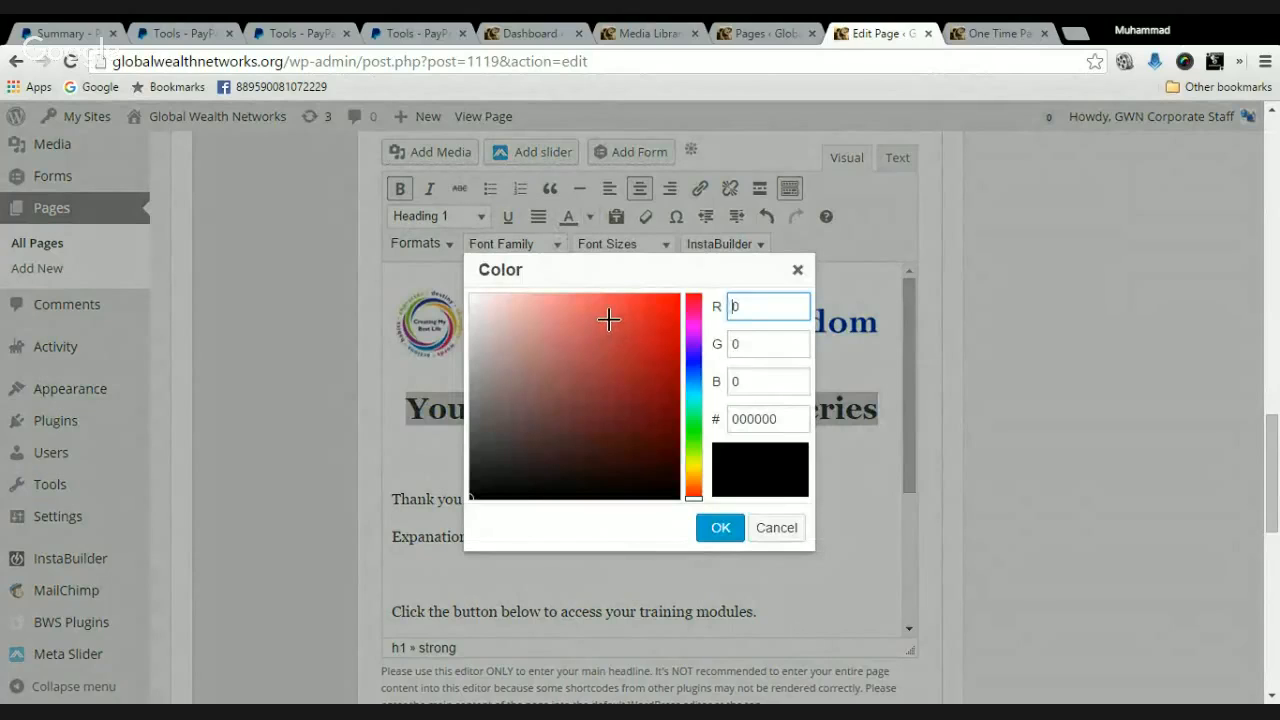
{"action": "left_click", "coordinate": [746, 418]}
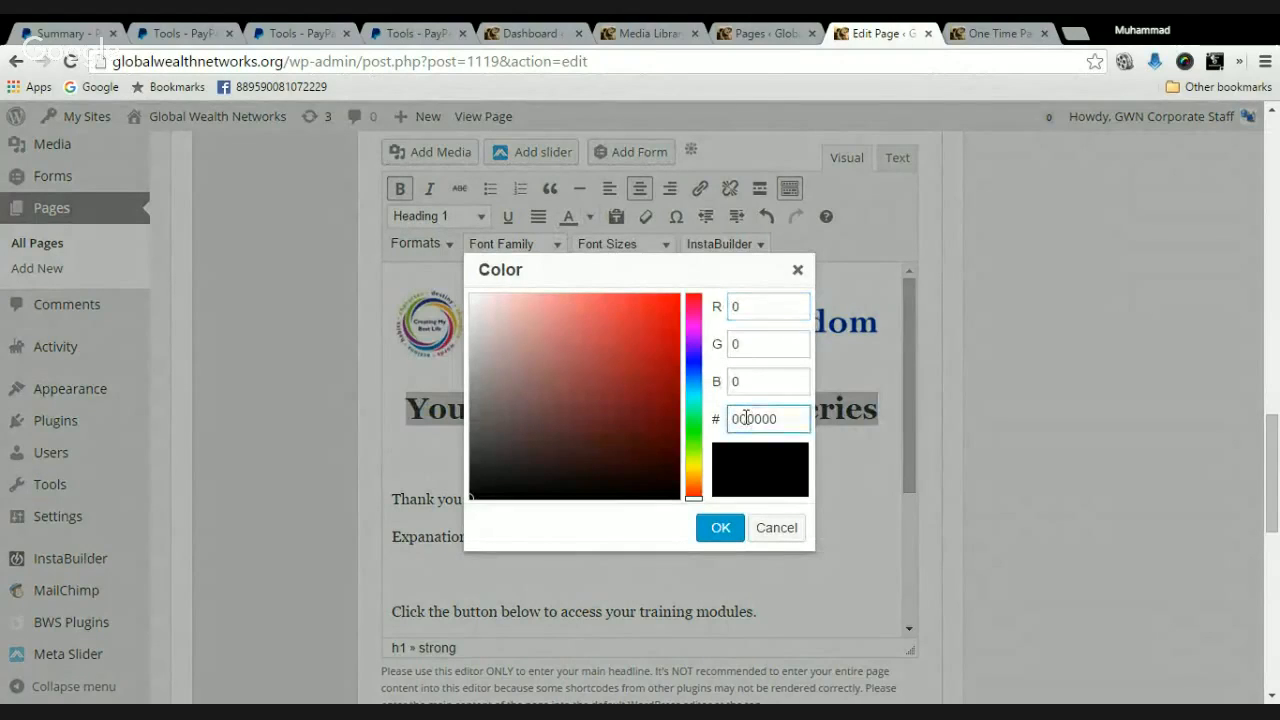
{"action": "key", "text": "BackSpace"}
{"action": "key", "text": "BackSpace"}
{"action": "type", "text": "cc"}
{"action": "left_click", "coordinate": [709, 534]}
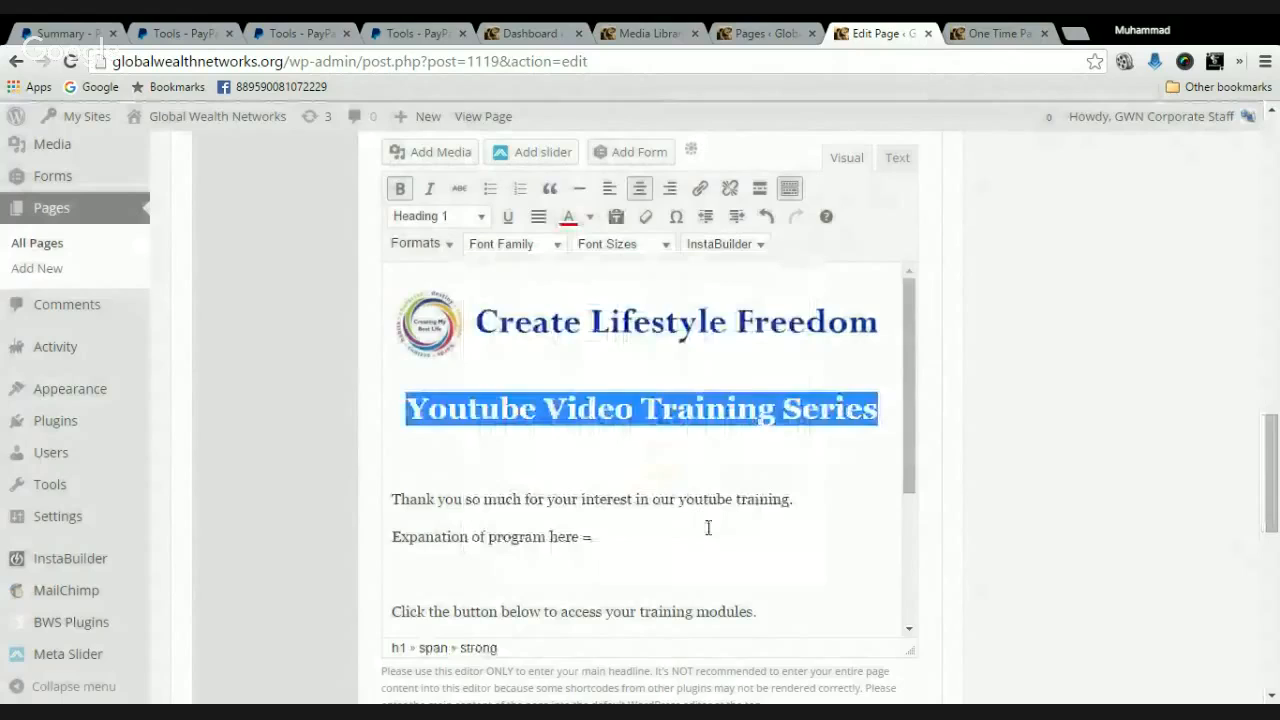
{"action": "left_click", "coordinate": [829, 471]}
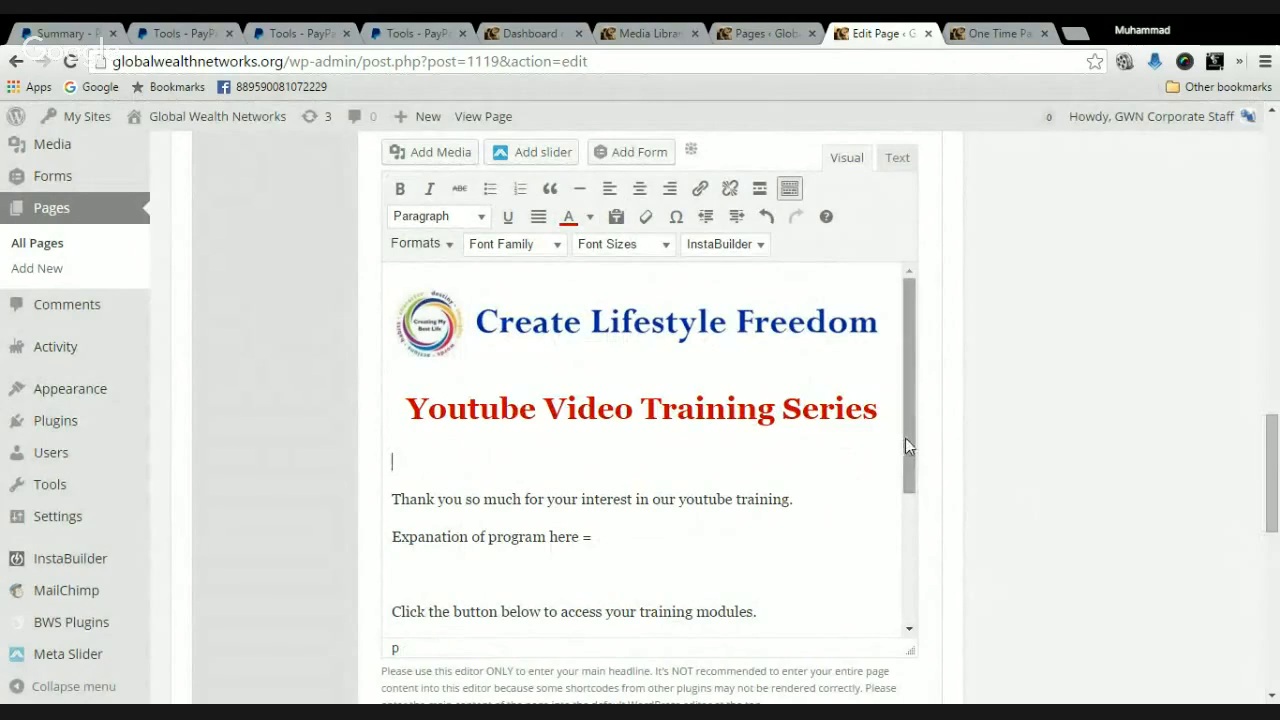
Select the Headline Area text from the thank-you line through the call-to-action sentence
{"action": "left_click_drag", "start_coordinate": [907, 440], "coordinate": [909, 448]}
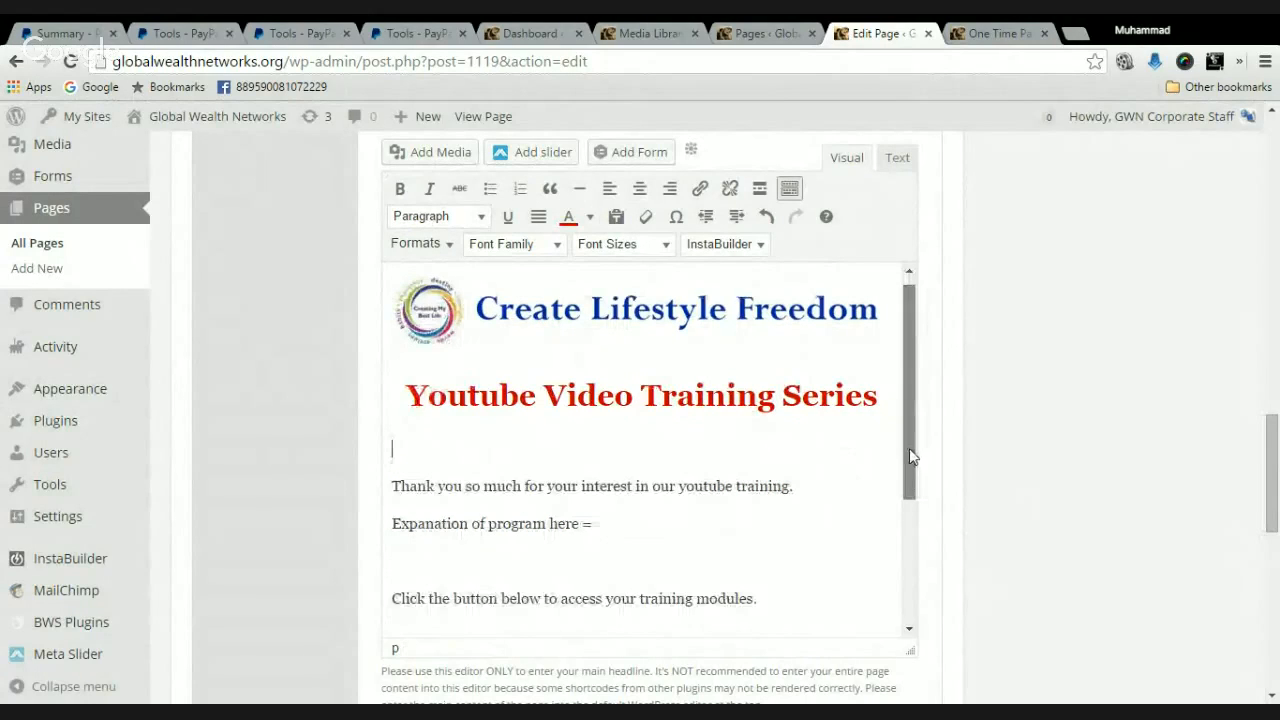
{"action": "scroll", "coordinate": [909, 448], "scroll_direction": "down", "scroll_amount": 1}
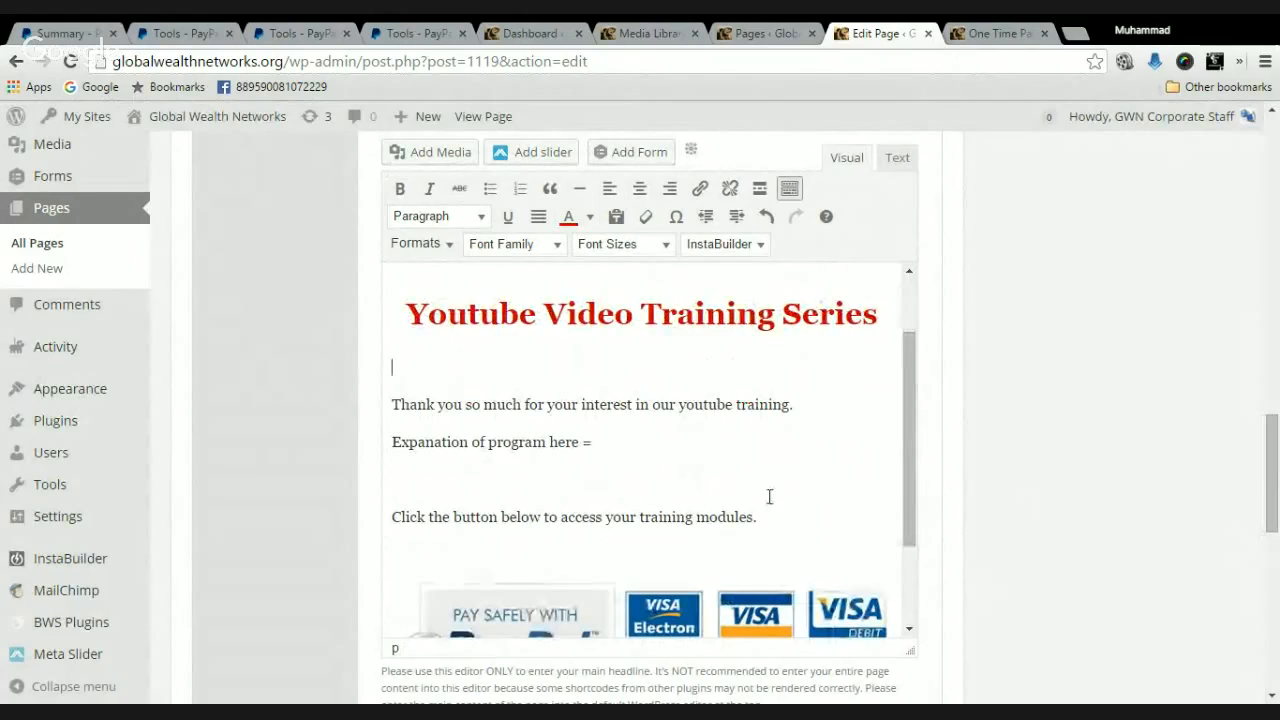
{"action": "left_click_drag", "start_coordinate": [766, 516], "coordinate": [399, 407]}
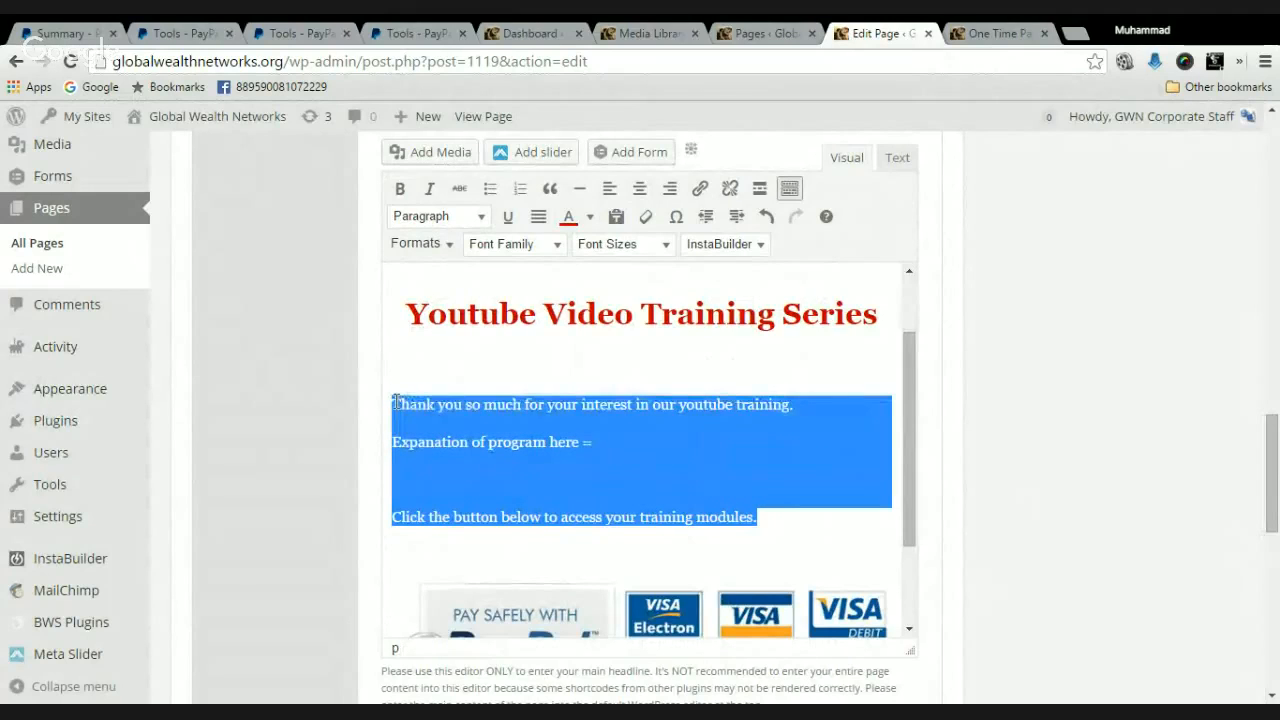
Examine the available format styles for the selected text, from drop caps to box titles and simple boxes
{"action": "left_click", "coordinate": [450, 246]}
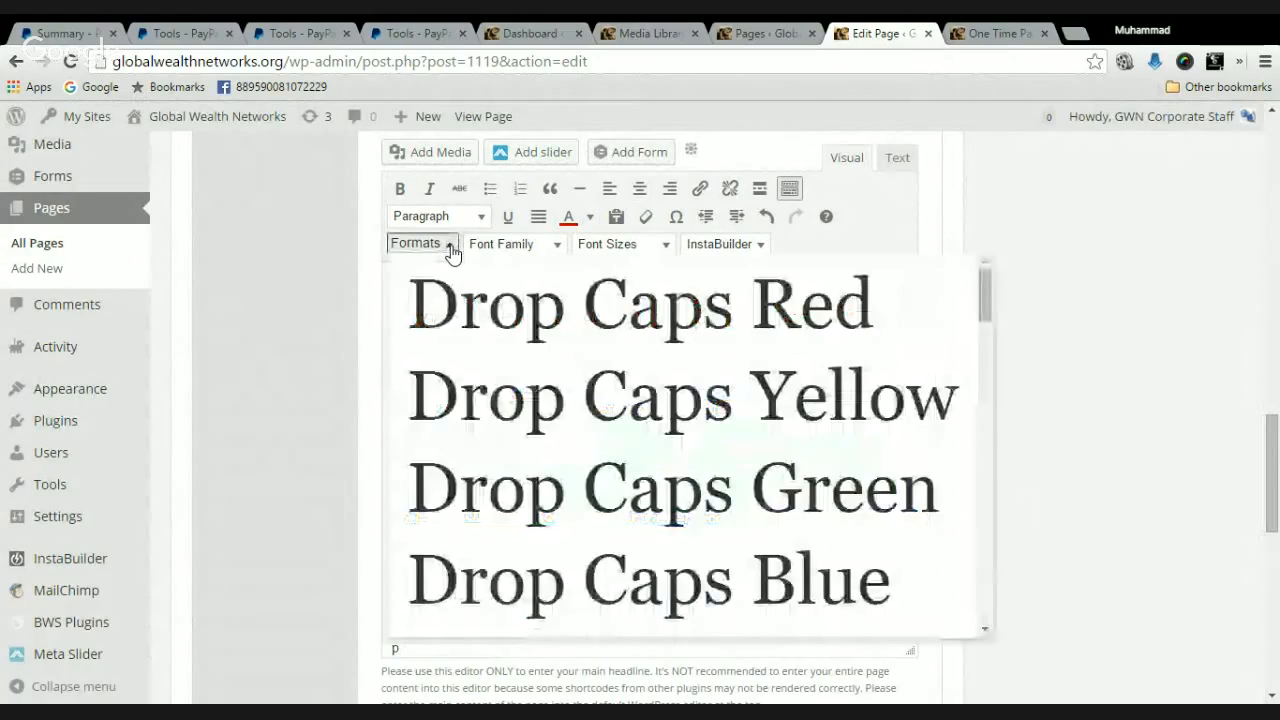
{"action": "left_click", "coordinate": [467, 247]}
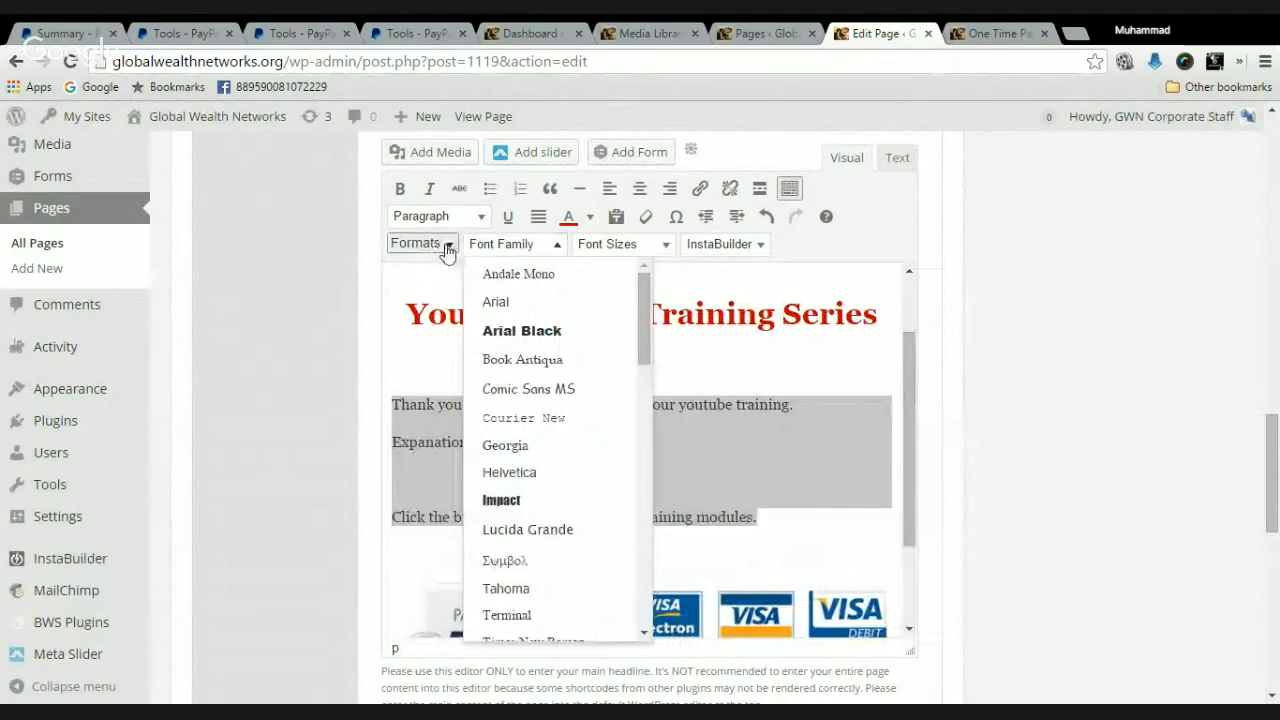
{"action": "left_click", "coordinate": [447, 250]}
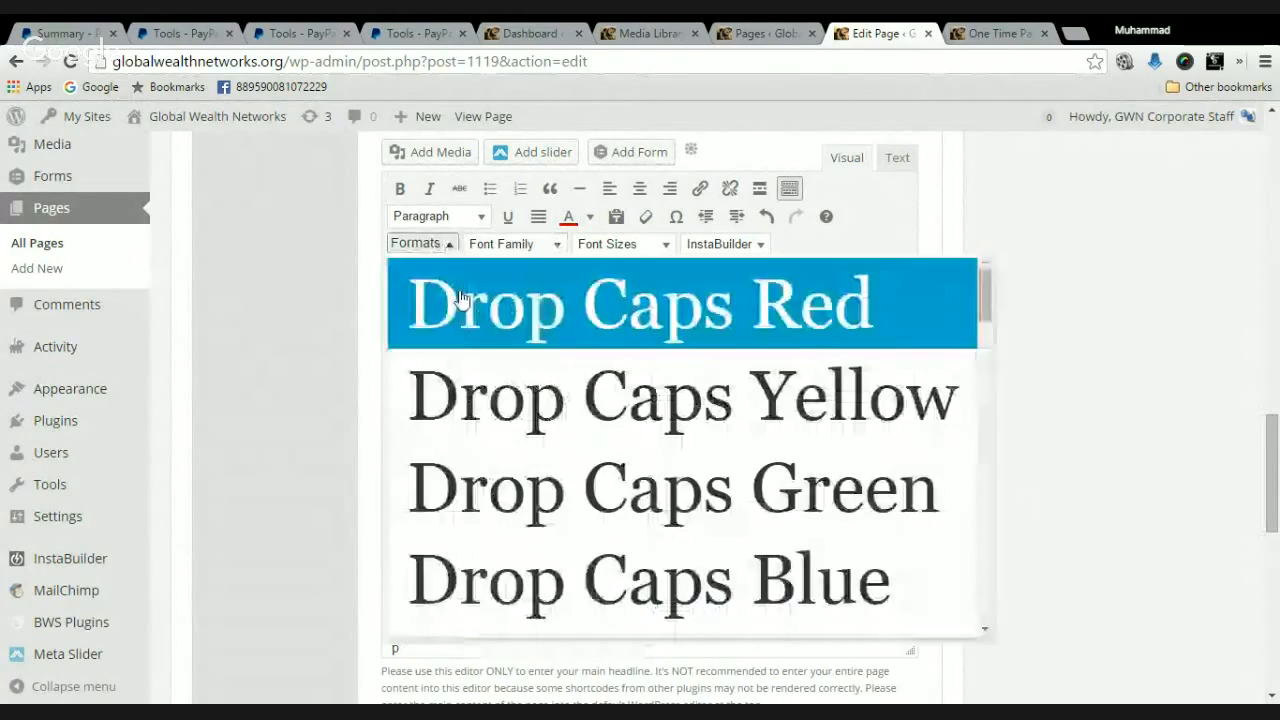
{"action": "scroll", "coordinate": [985, 304], "scroll_direction": "down", "scroll_amount": 1}
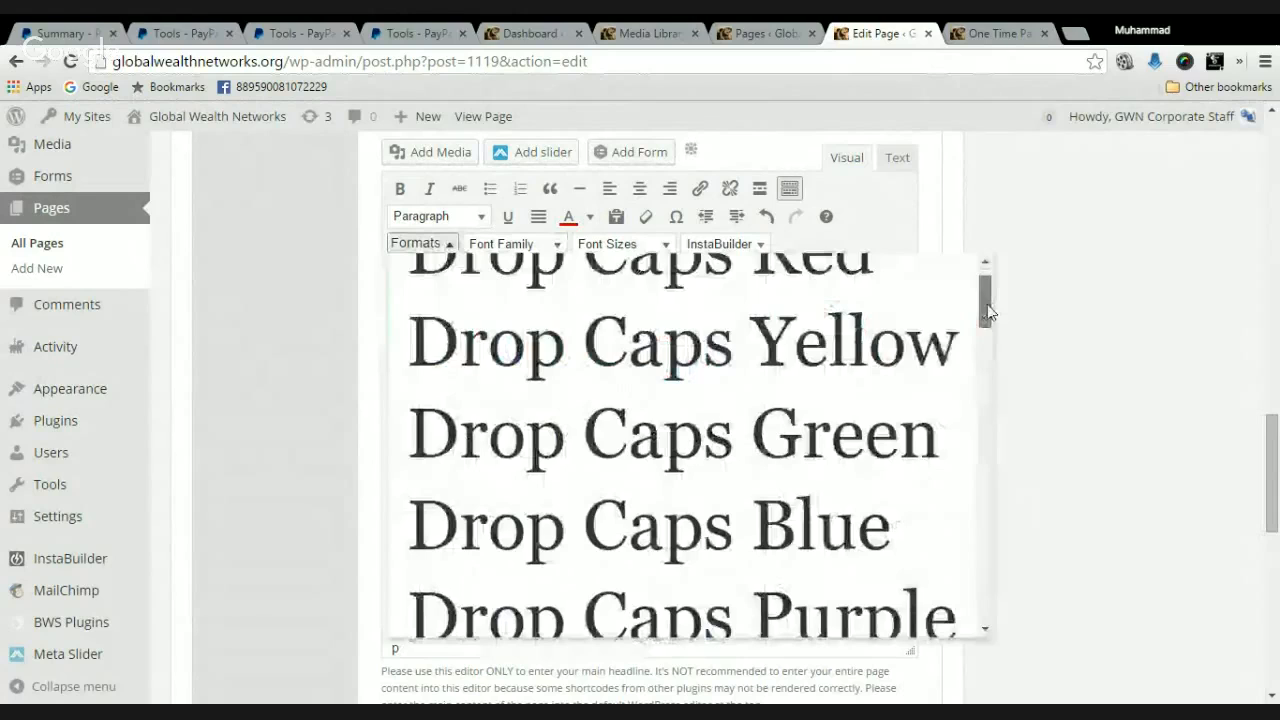
{"action": "left_click_drag", "start_coordinate": [987, 313], "coordinate": [997, 460]}
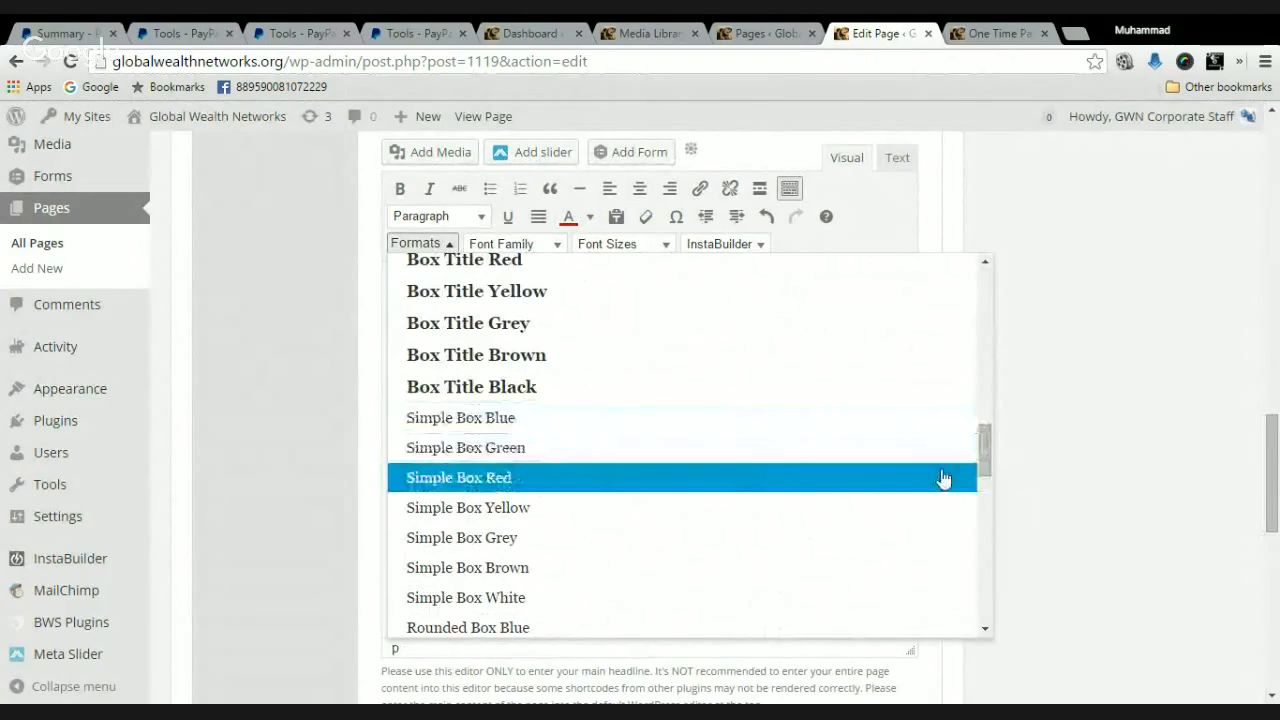
{"action": "left_click_drag", "start_coordinate": [985, 448], "coordinate": [1065, 212]}
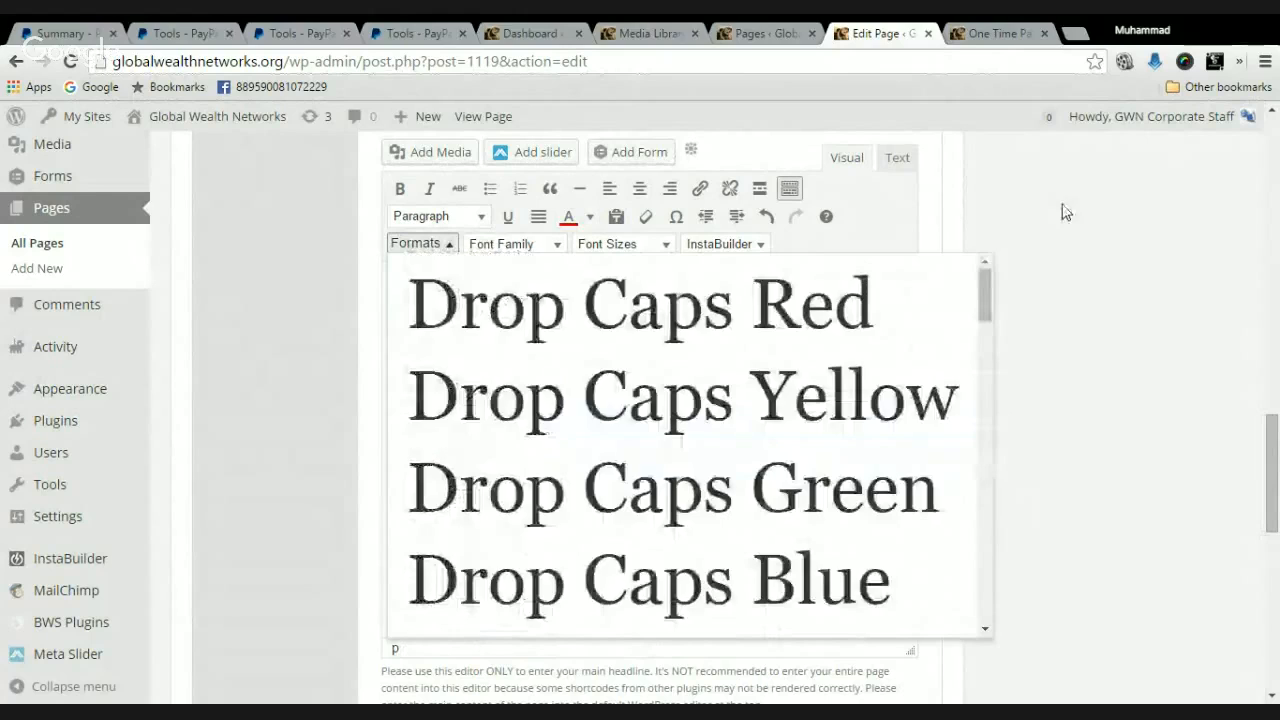
{"action": "left_click", "coordinate": [1065, 212]}
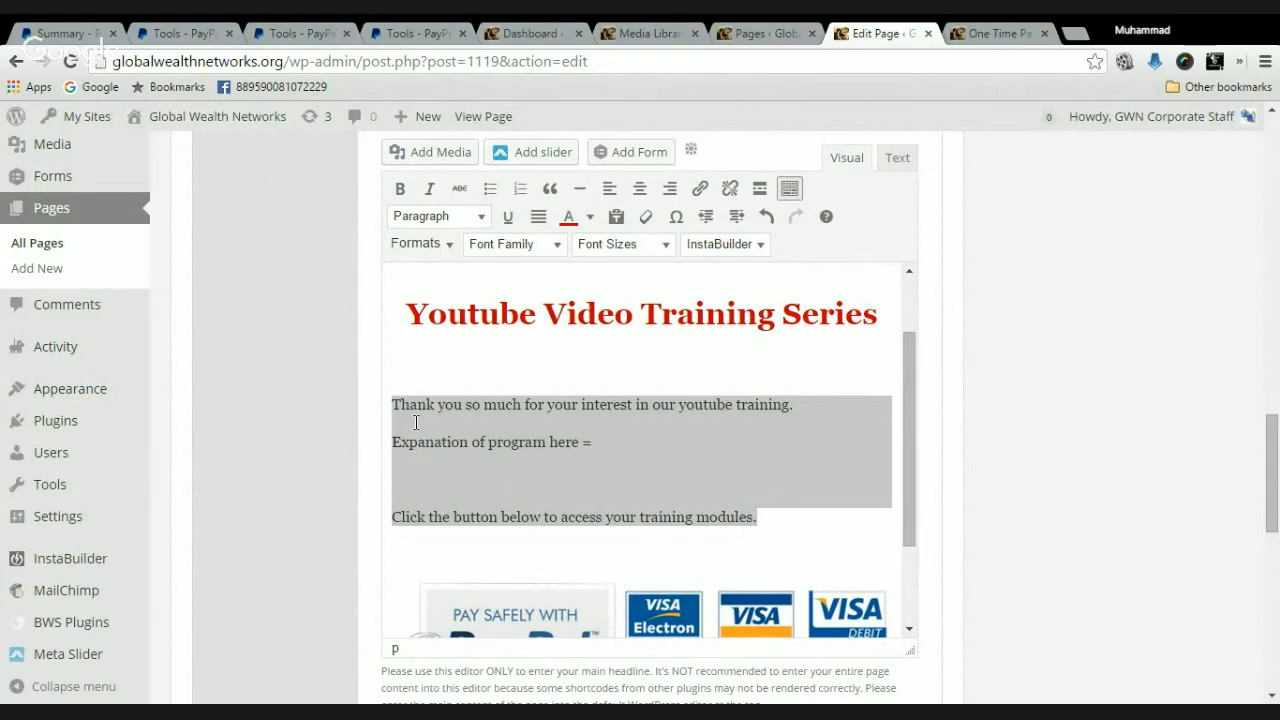
Apply the Simple Box Blue format to the selected text from the thank-you line through the call-to-action sentence
{"action": "left_click", "coordinate": [449, 246]}
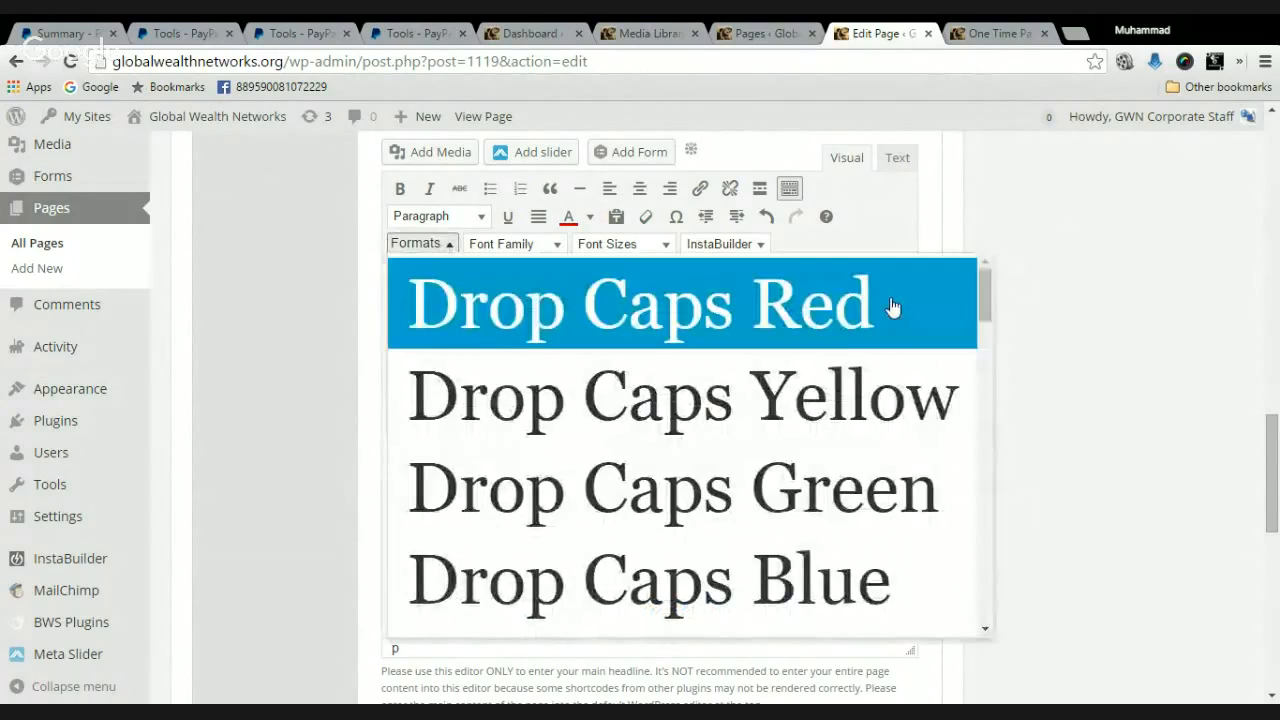
{"action": "left_click_drag", "start_coordinate": [984, 311], "coordinate": [994, 471]}
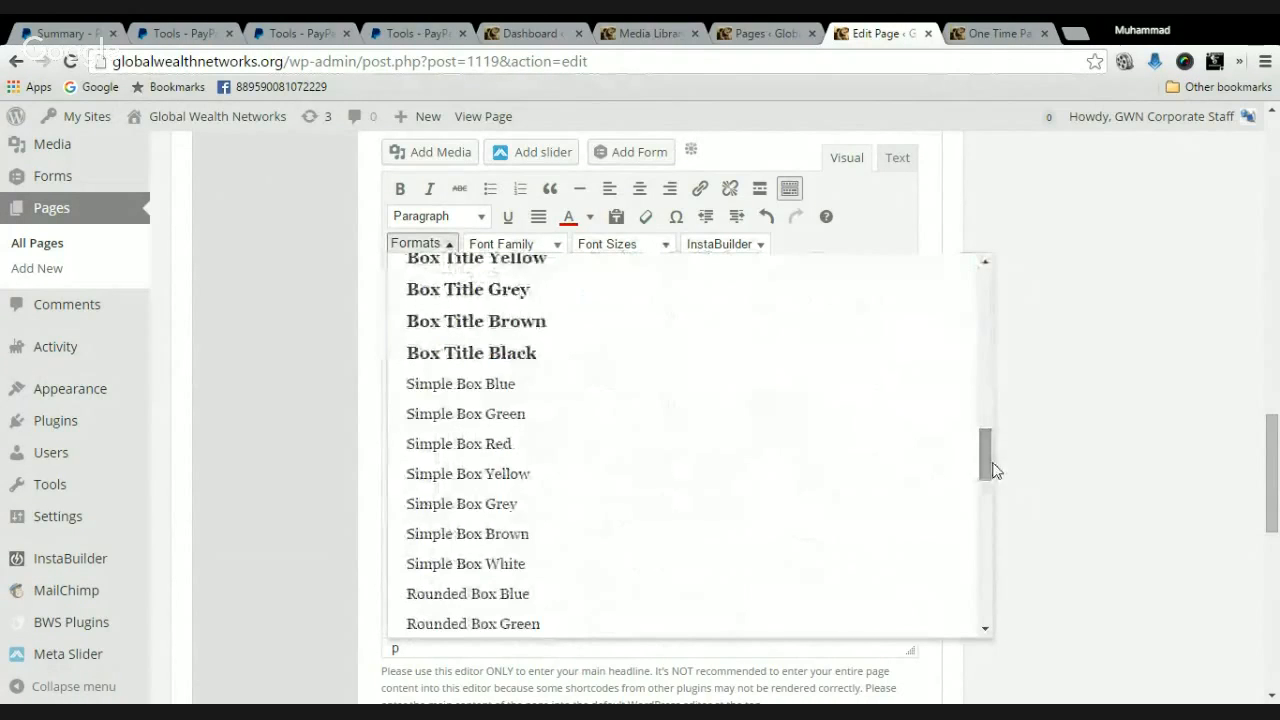
{"action": "left_click", "coordinate": [589, 403]}
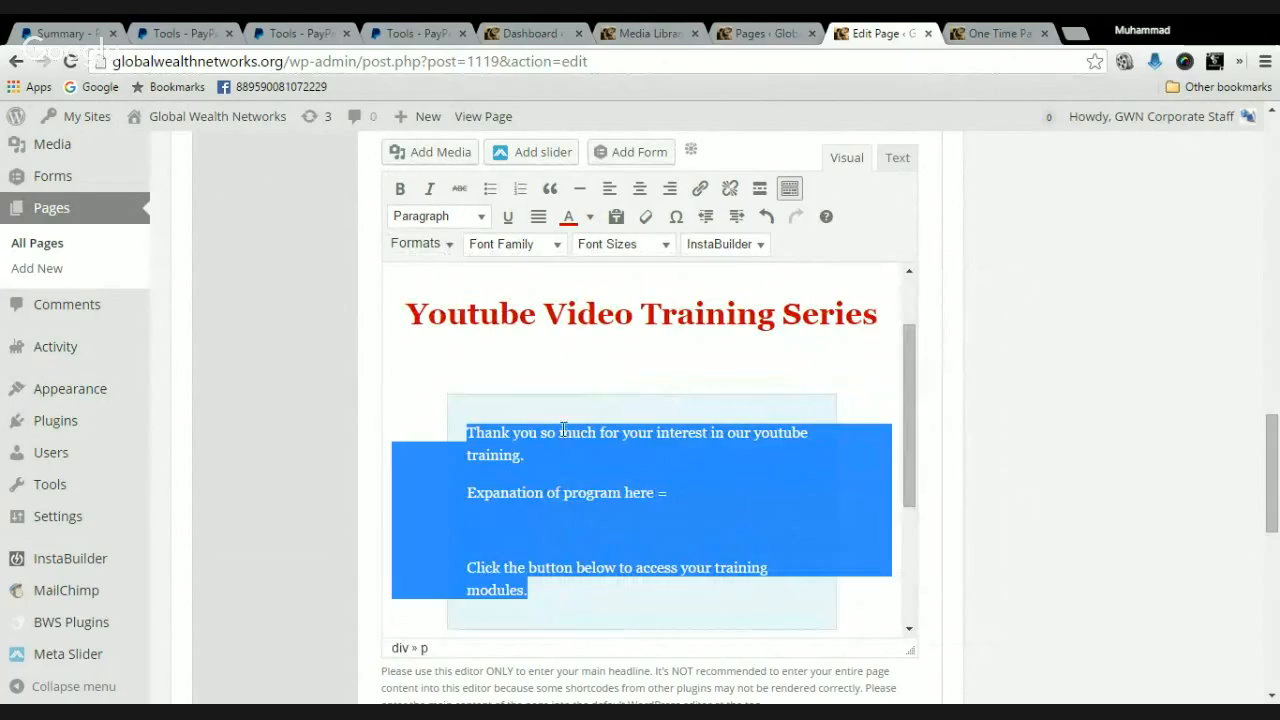
{"action": "left_click", "coordinate": [862, 364]}
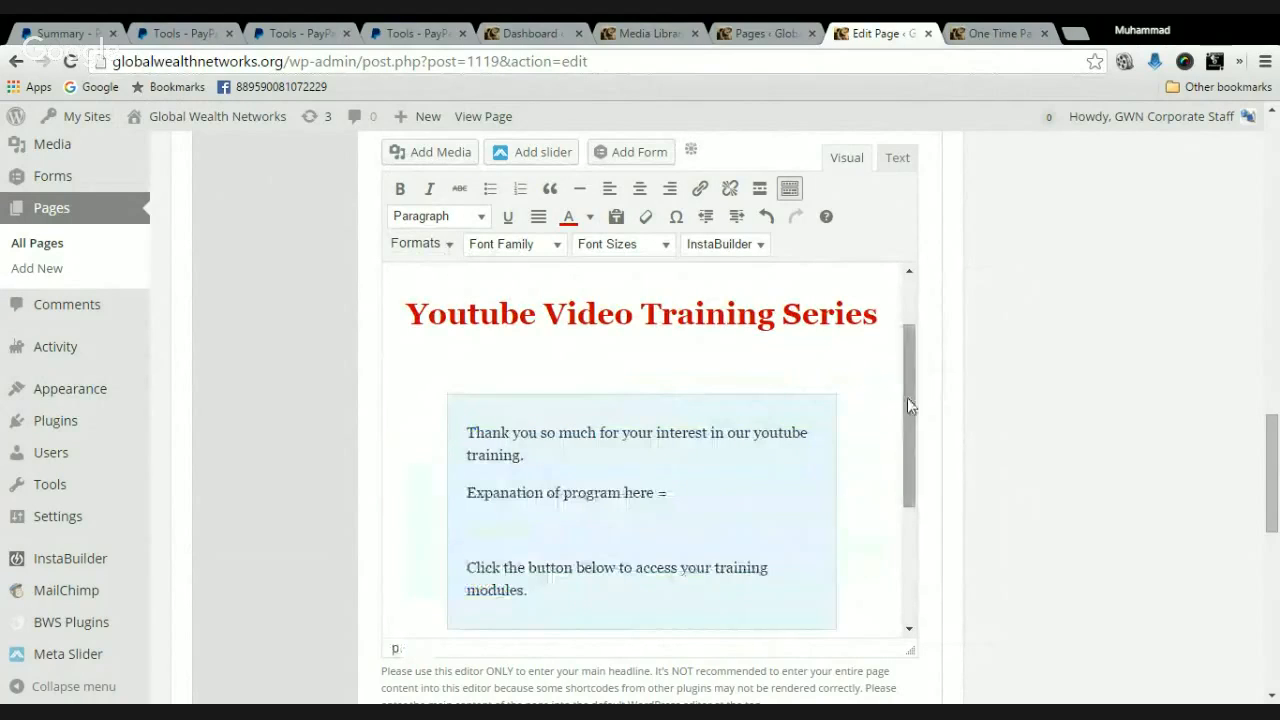
{"action": "mouse_move", "coordinate": [907, 397]}
{"action": "left_mouse_down"}
{"action": "mouse_move", "coordinate": [905, 506]}
{"action": "mouse_move", "coordinate": [918, 418]}
{"action": "left_mouse_up"}
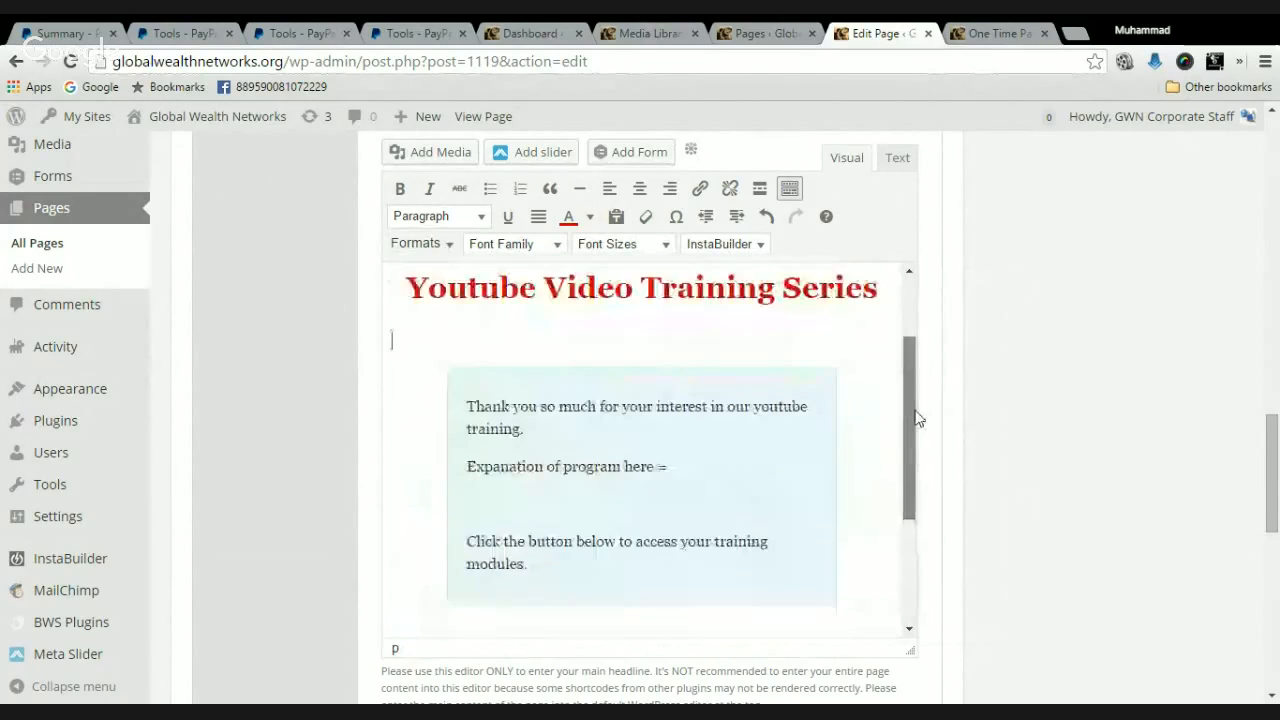
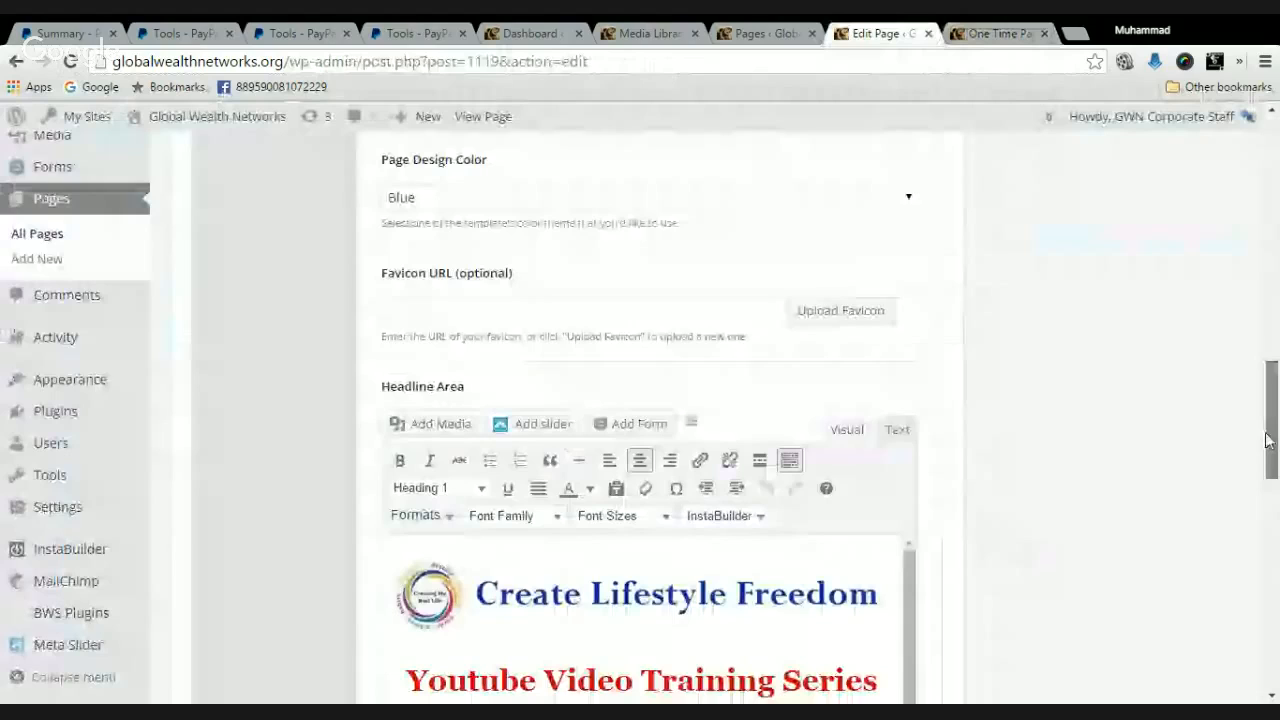
Color the boxed Headline Area text black, from the thank-you line through the call-to-action sentence
{"action": "scroll", "coordinate": [1090, 375], "scroll_direction": "down", "scroll_amount": 4}
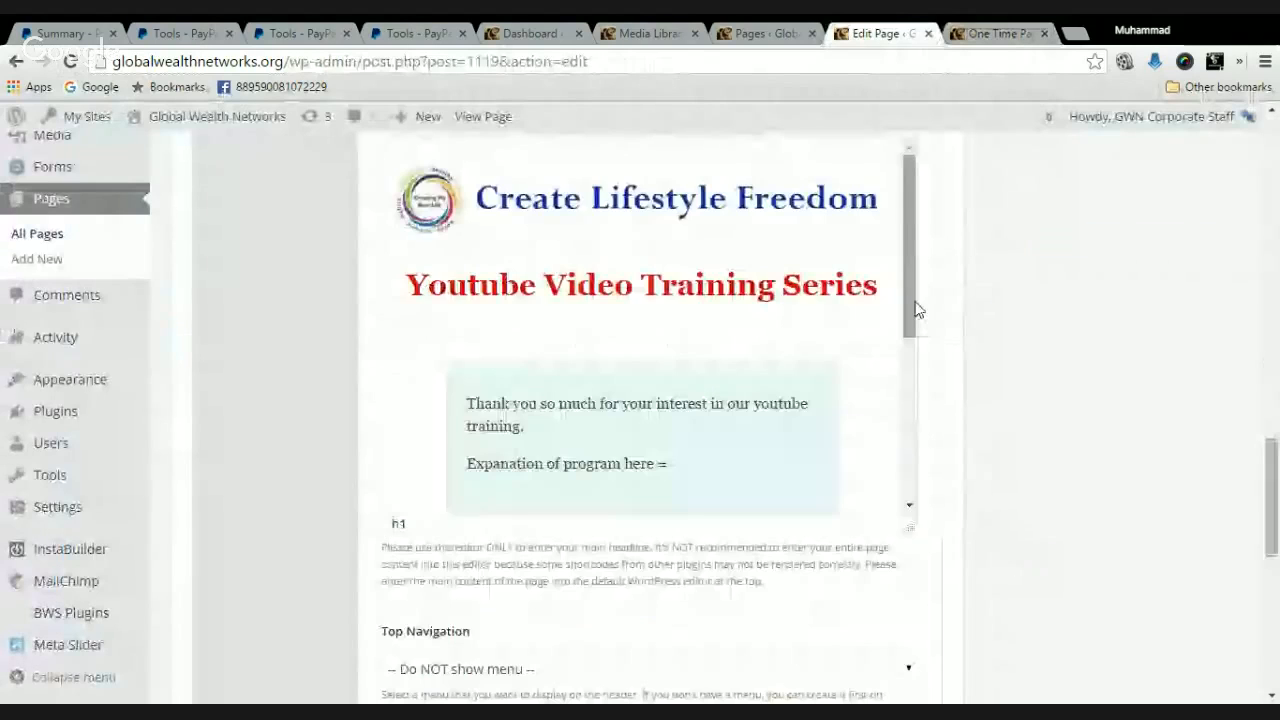
{"action": "left_click_drag", "start_coordinate": [914, 303], "coordinate": [914, 392]}
{"action": "left_click_drag", "start_coordinate": [528, 375], "coordinate": [466, 214]}
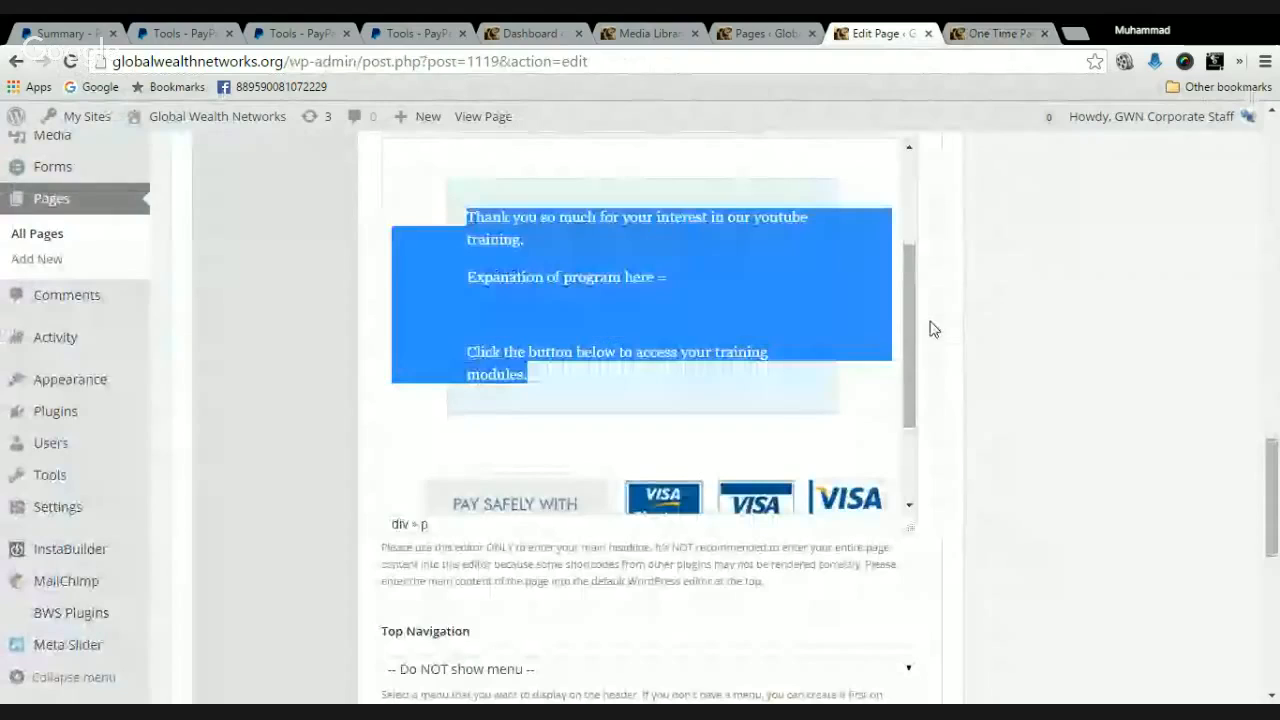
{"action": "left_click_drag", "start_coordinate": [912, 320], "coordinate": [915, 229]}
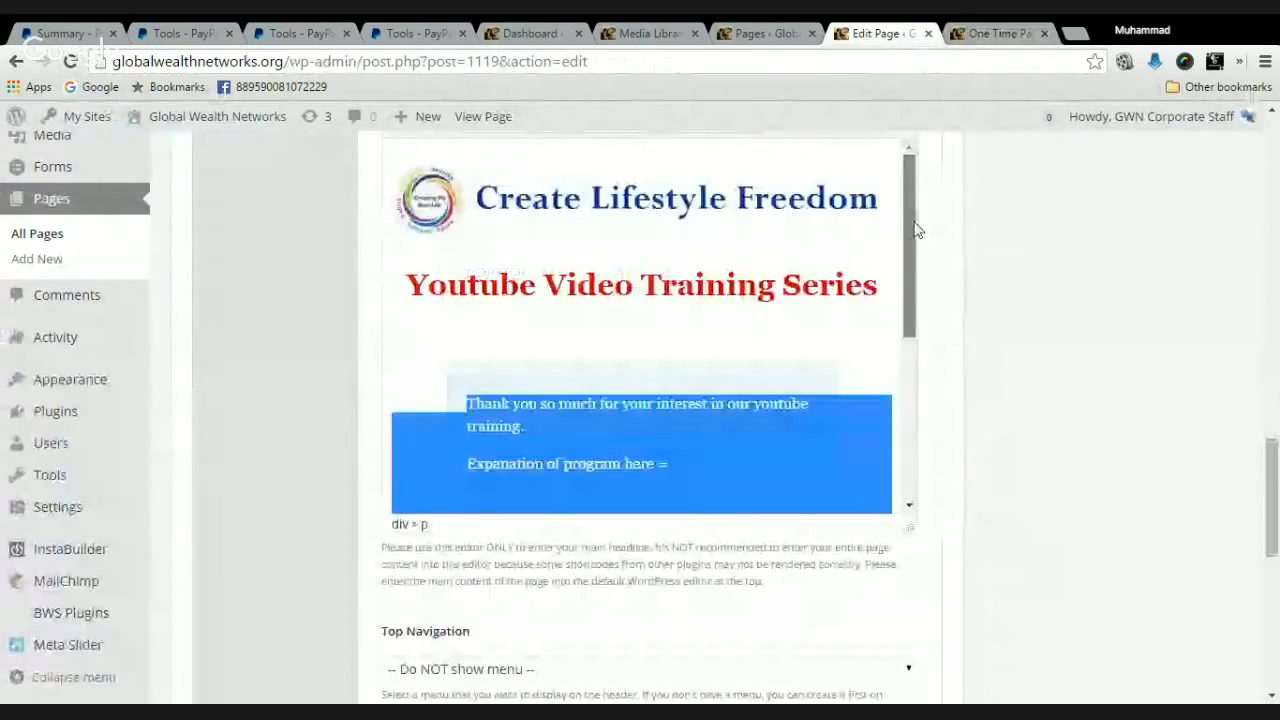
{"action": "left_click_drag", "start_coordinate": [1276, 442], "coordinate": [1278, 347]}
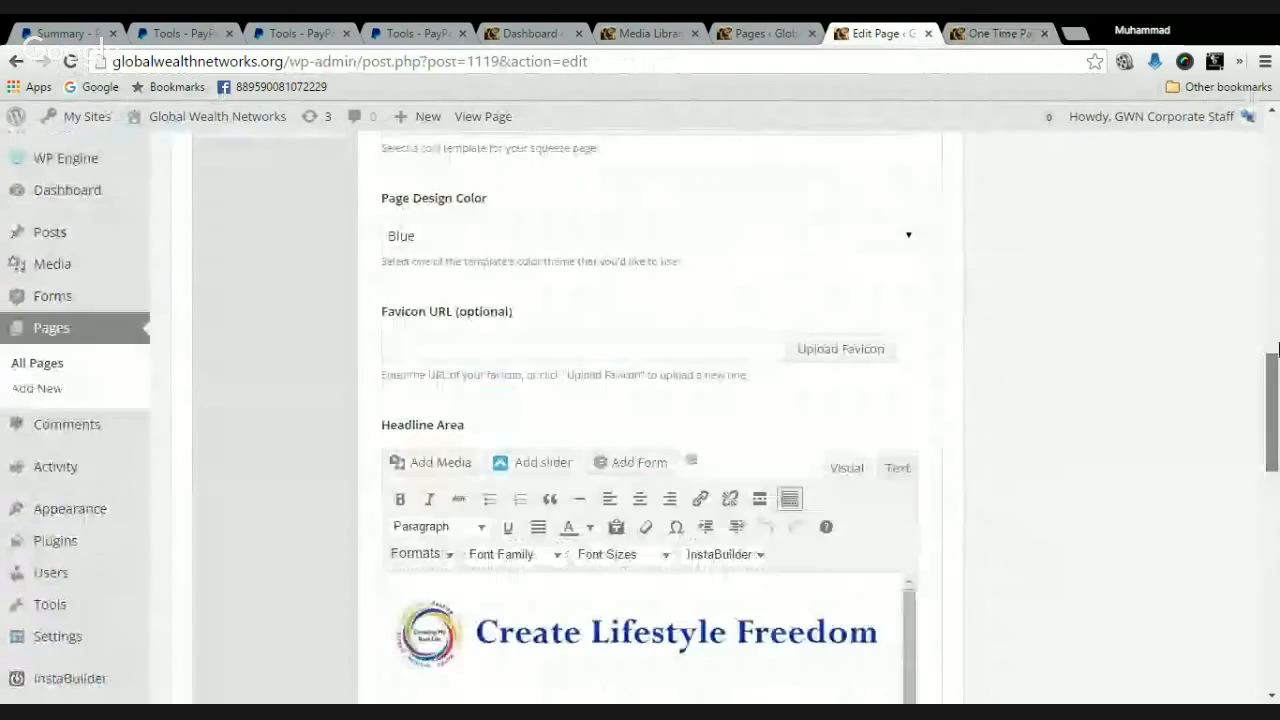
{"action": "scroll", "coordinate": [725, 470], "scroll_direction": "down", "scroll_amount": 1}
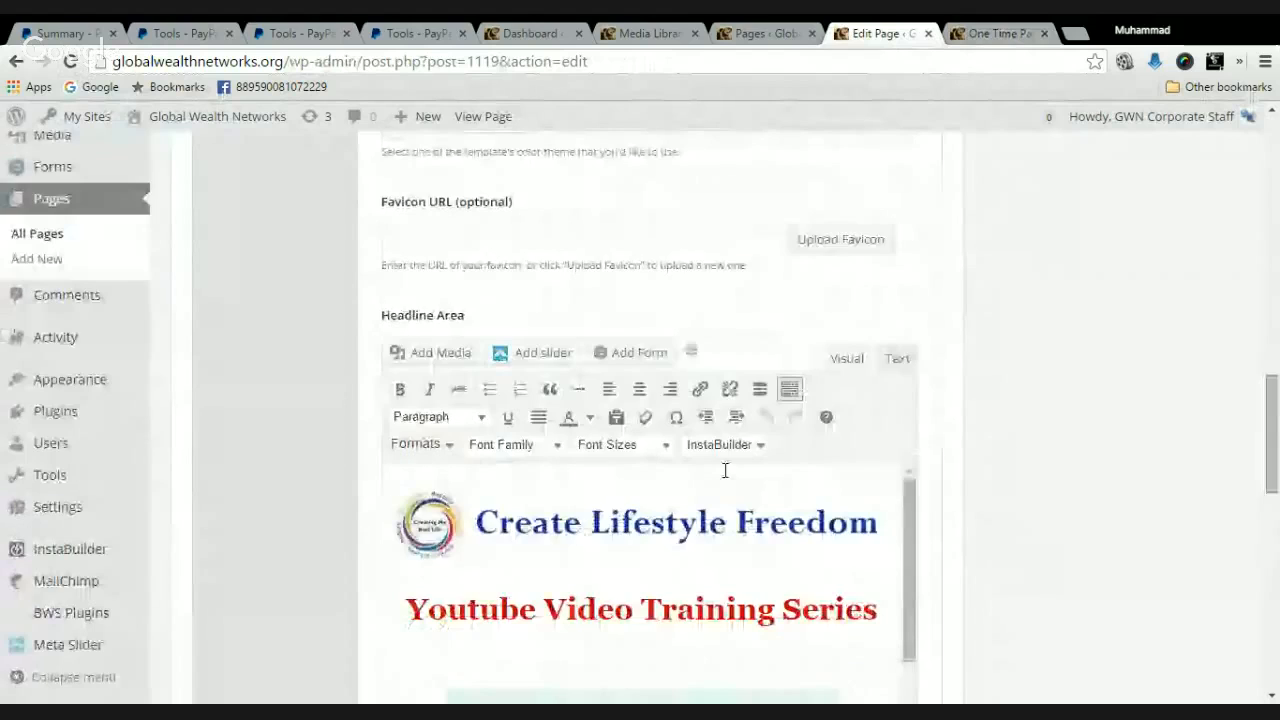
{"action": "left_click", "coordinate": [590, 418]}
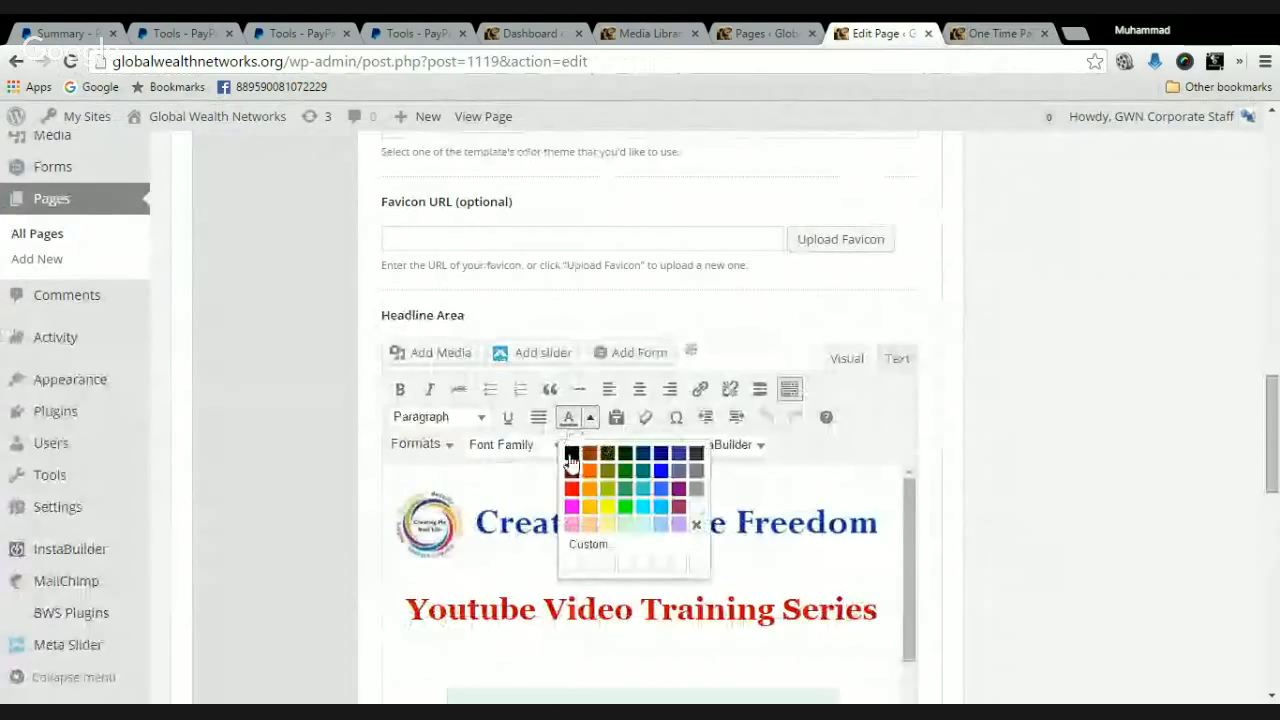
{"action": "left_click", "coordinate": [571, 458]}
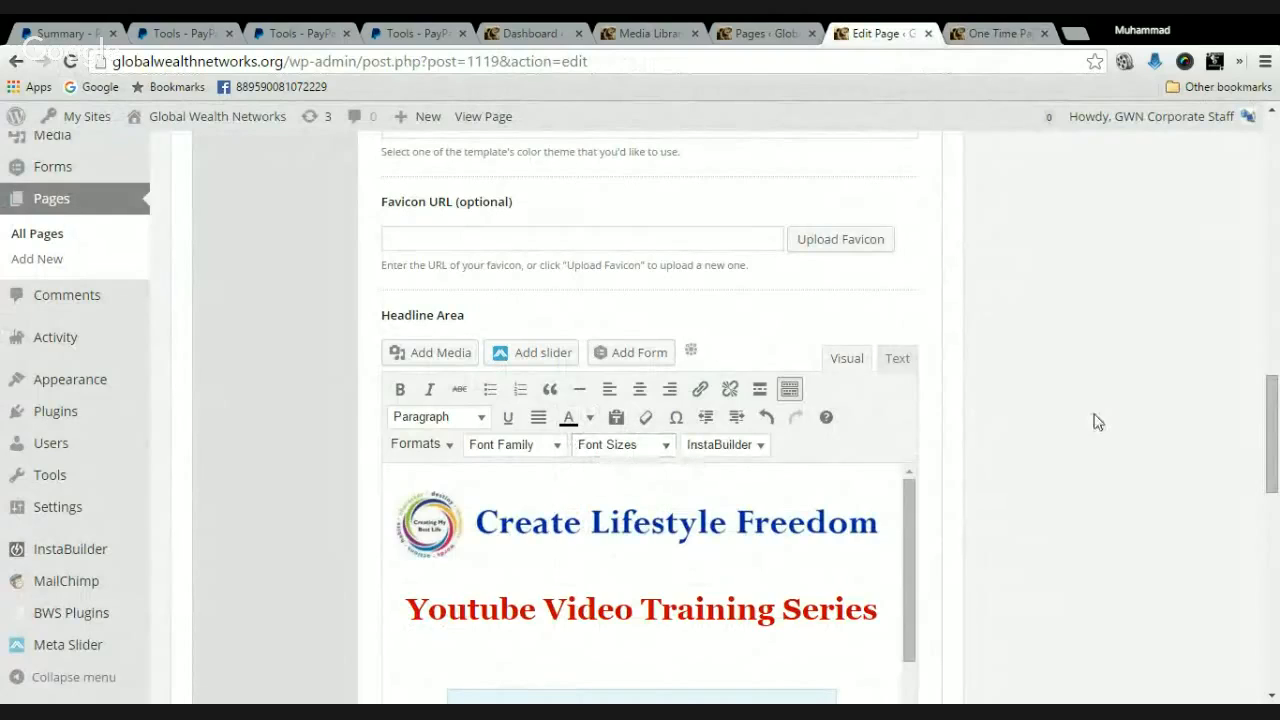
{"action": "left_click", "coordinate": [590, 417]}
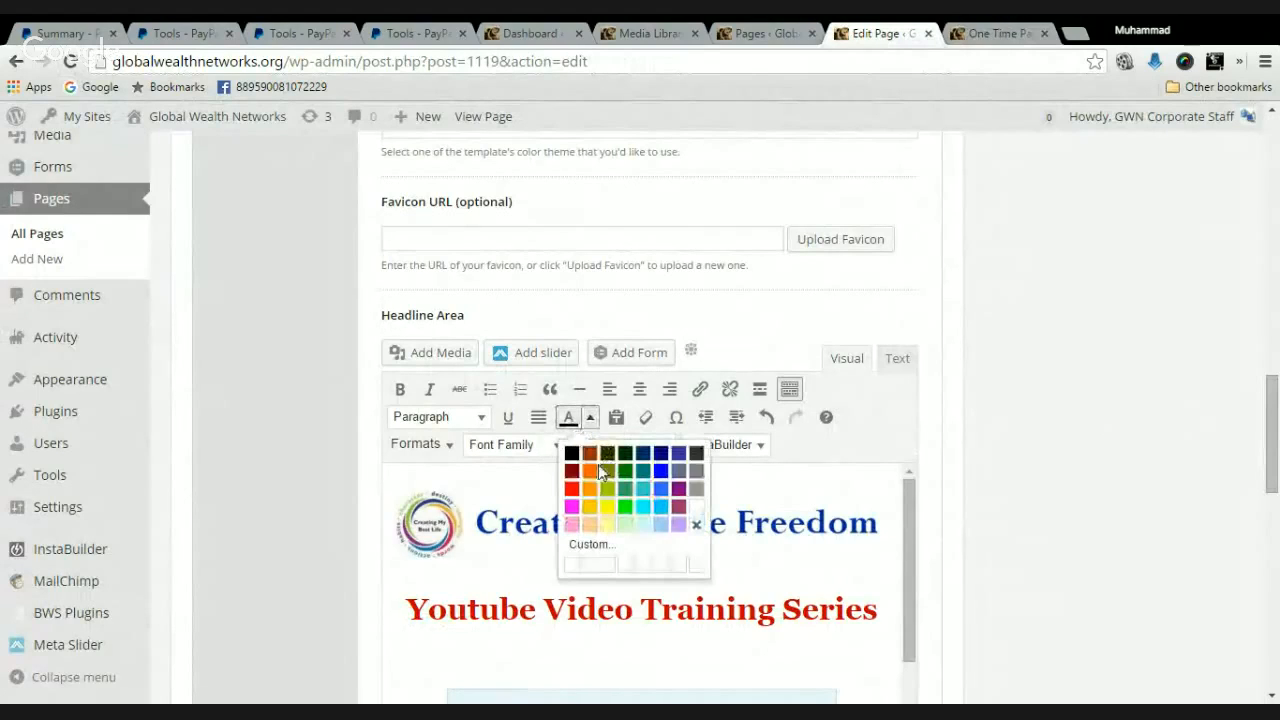
{"action": "left_click", "coordinate": [572, 455]}
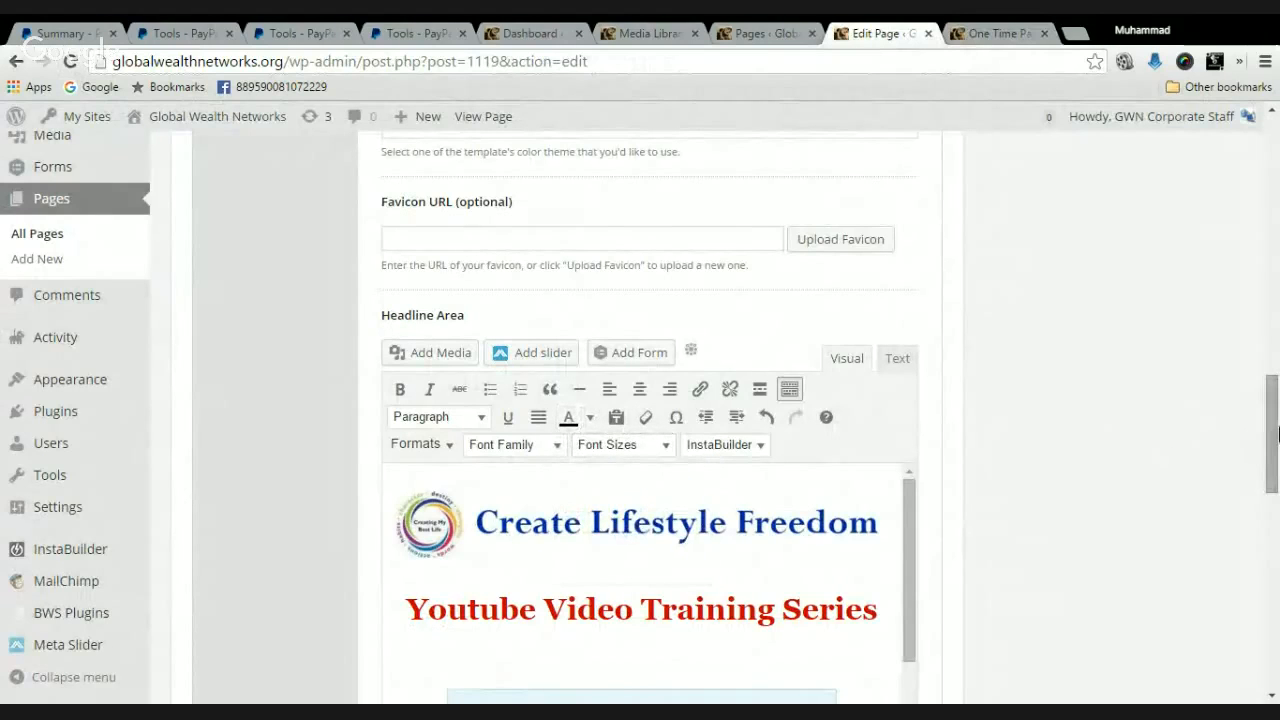
Update the page and reload its published One Time Payment version in the other browser tab
{"action": "left_click_drag", "start_coordinate": [1273, 437], "coordinate": [1276, 217]}
{"action": "left_click", "coordinate": [1201, 294]}
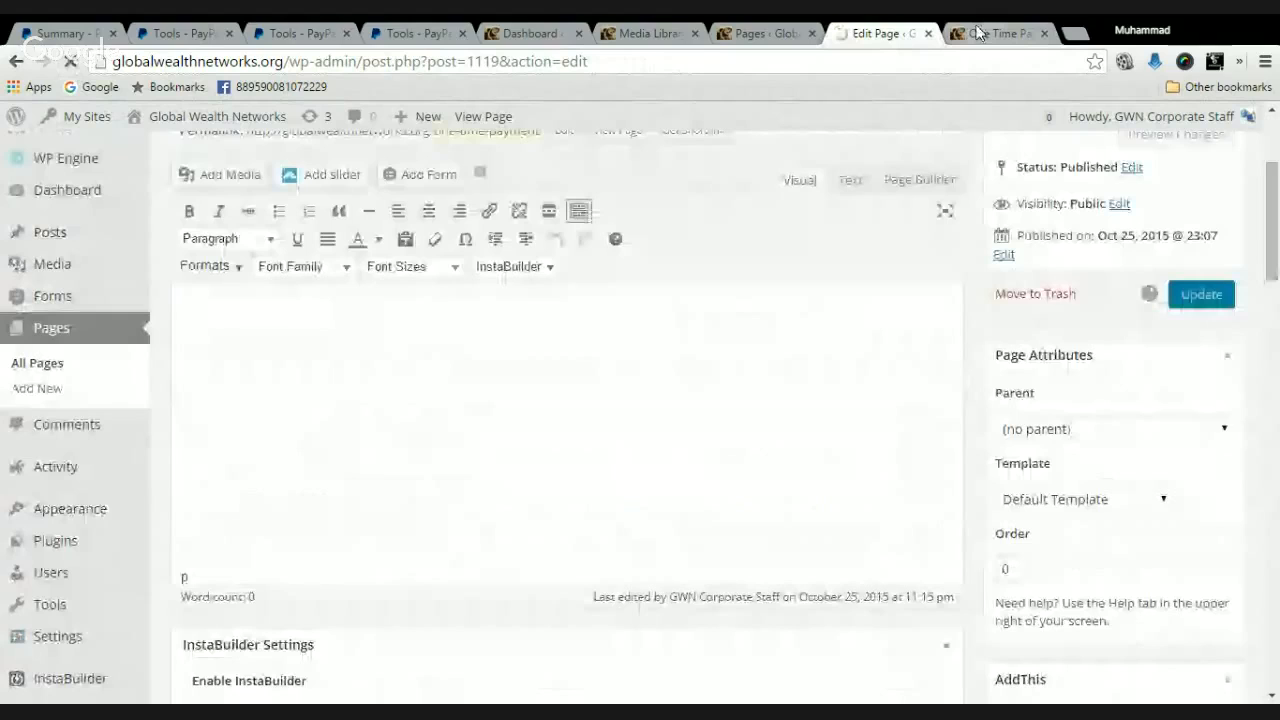
{"action": "left_click", "coordinate": [979, 33]}
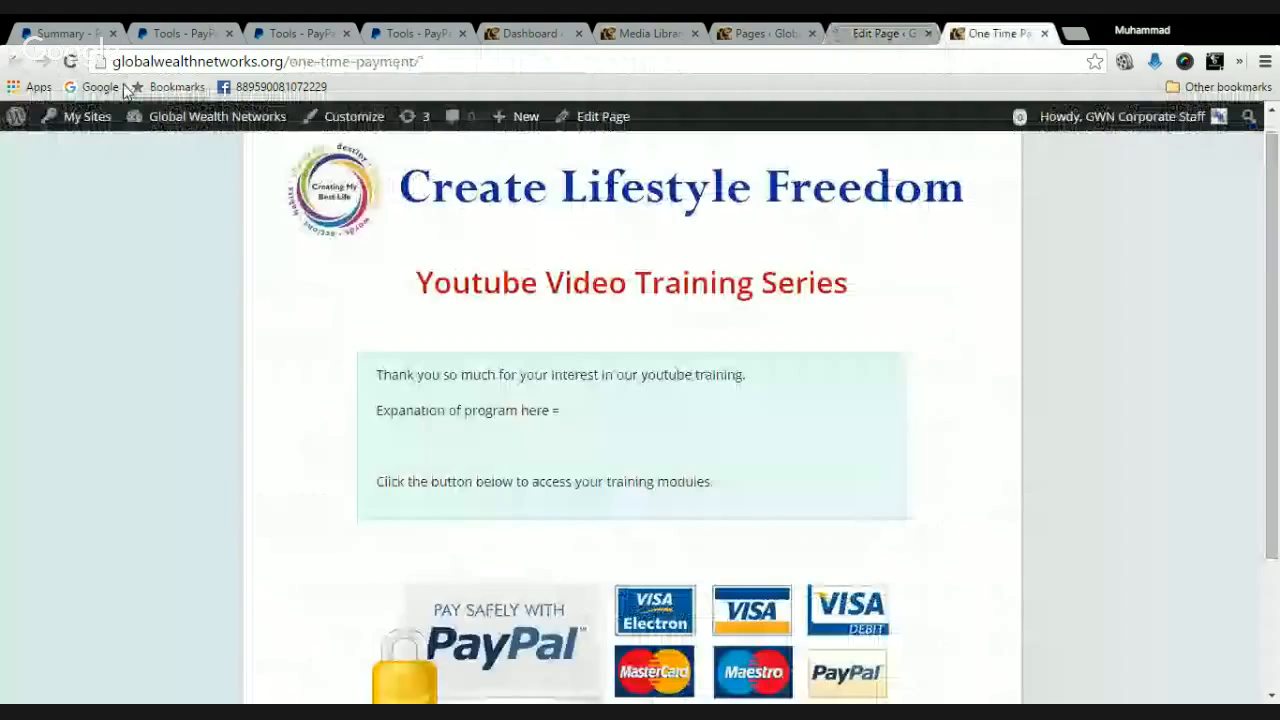
{"action": "key", "text": "F5"}
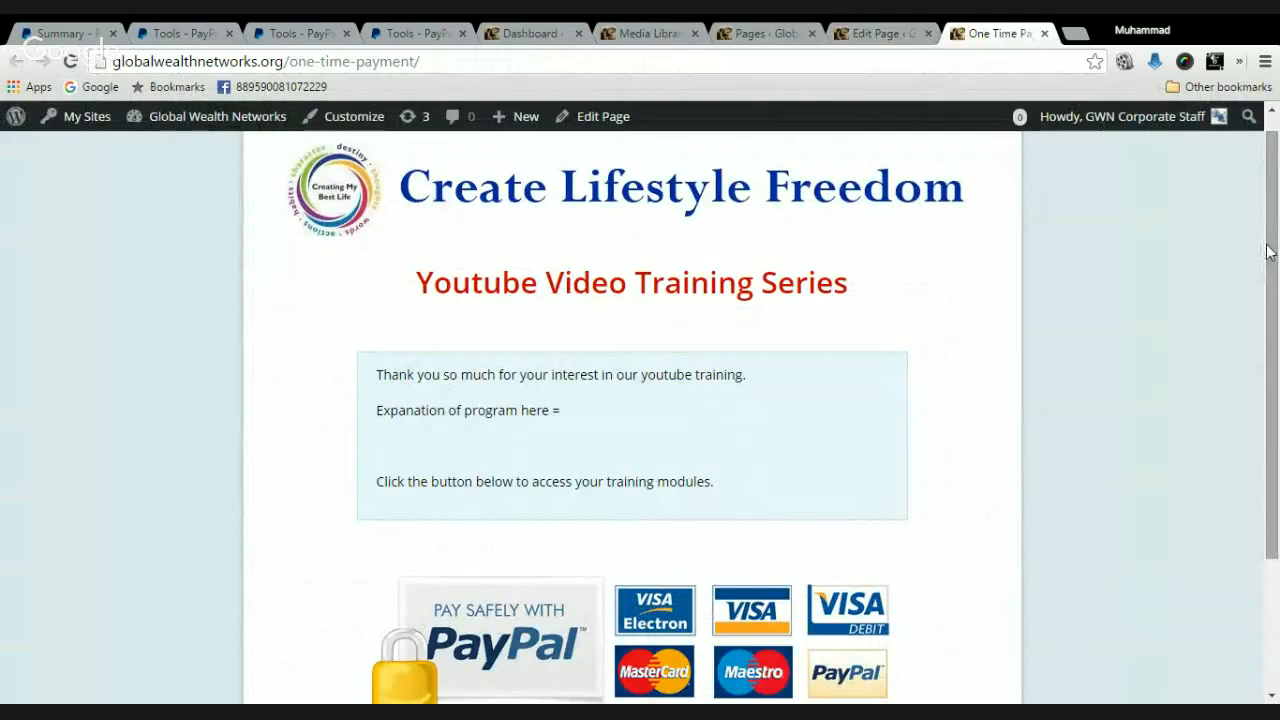
Review the published page from the banner and boxed text down to the PayPal image and copyright footer
{"action": "left_click_drag", "start_coordinate": [1273, 278], "coordinate": [1273, 411]}
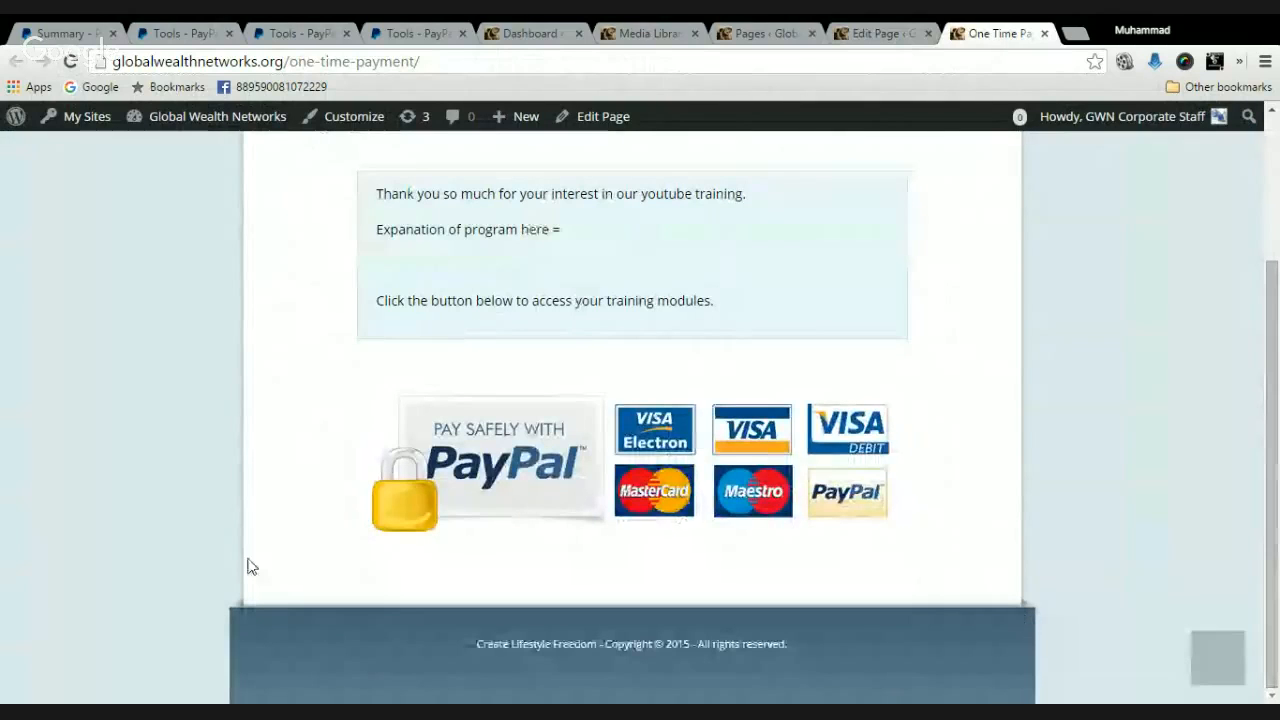
{"action": "left_click_drag", "start_coordinate": [1273, 504], "coordinate": [1273, 447]}
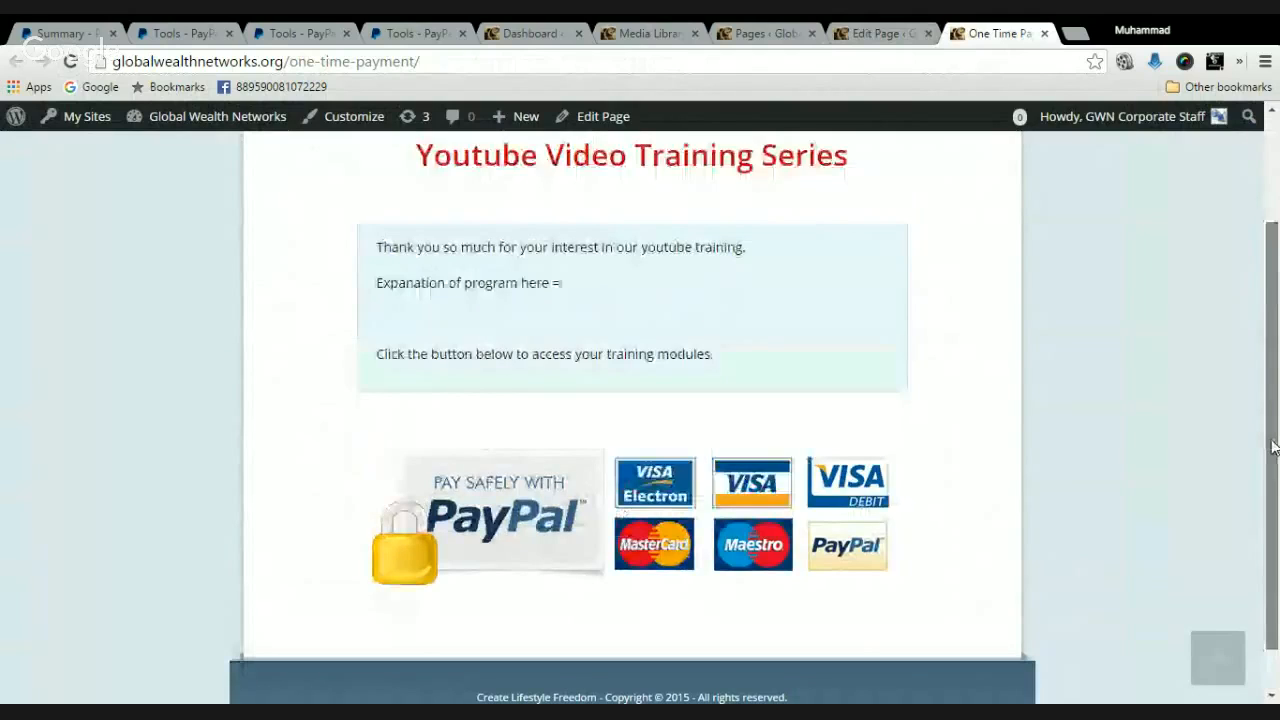
{"action": "scroll", "coordinate": [422, 625], "scroll_direction": "down", "scroll_amount": 1}
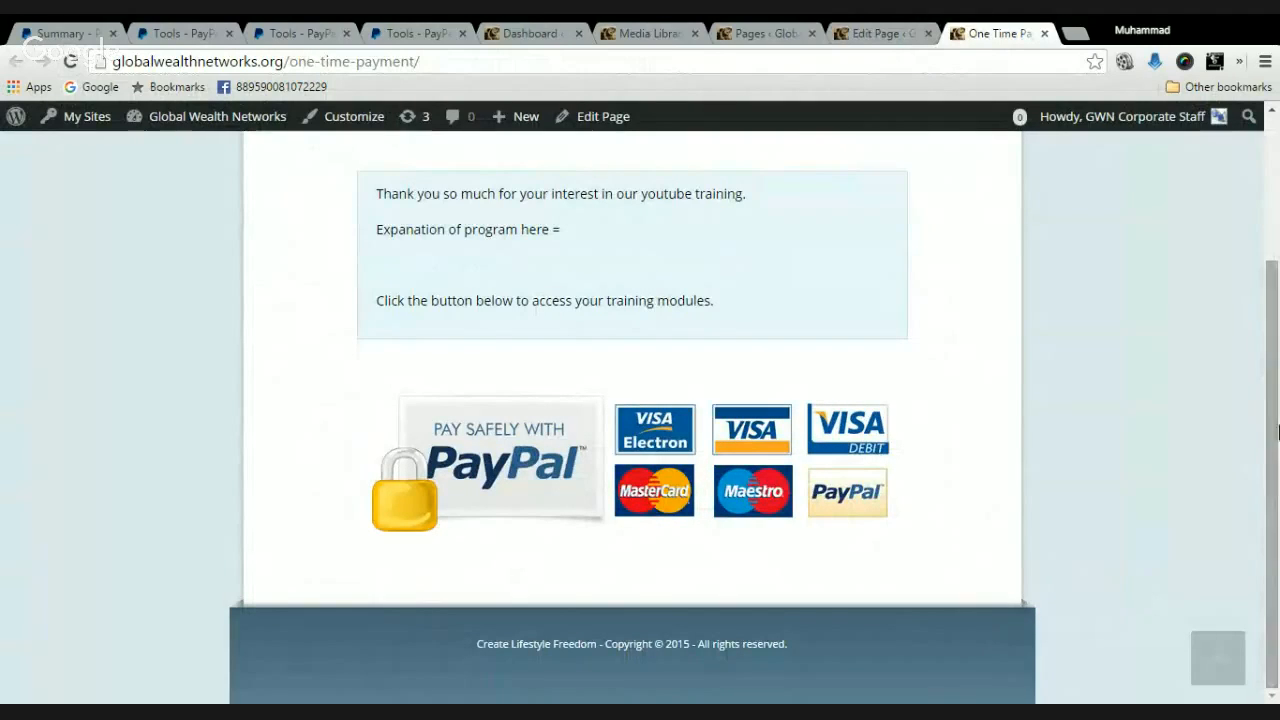
{"action": "left_click_drag", "start_coordinate": [1275, 408], "coordinate": [1277, 245]}
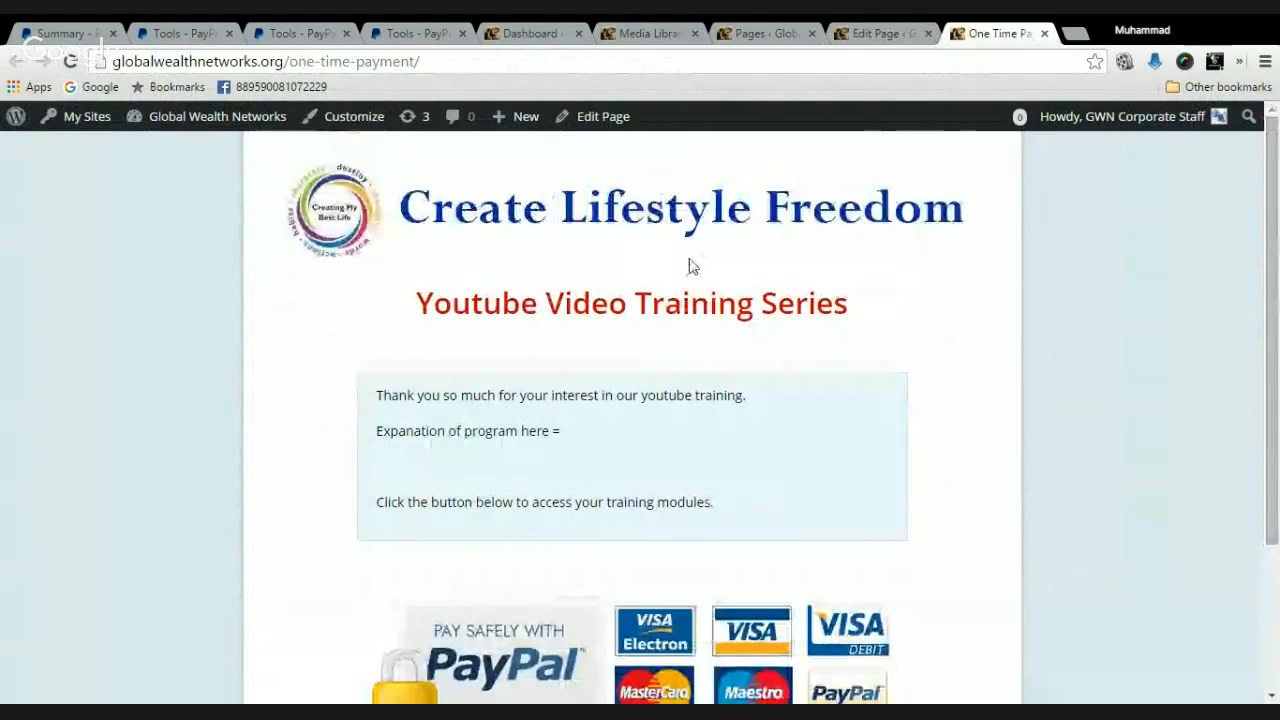
{"action": "scroll", "coordinate": [1277, 315], "scroll_direction": "down", "scroll_amount": 3}
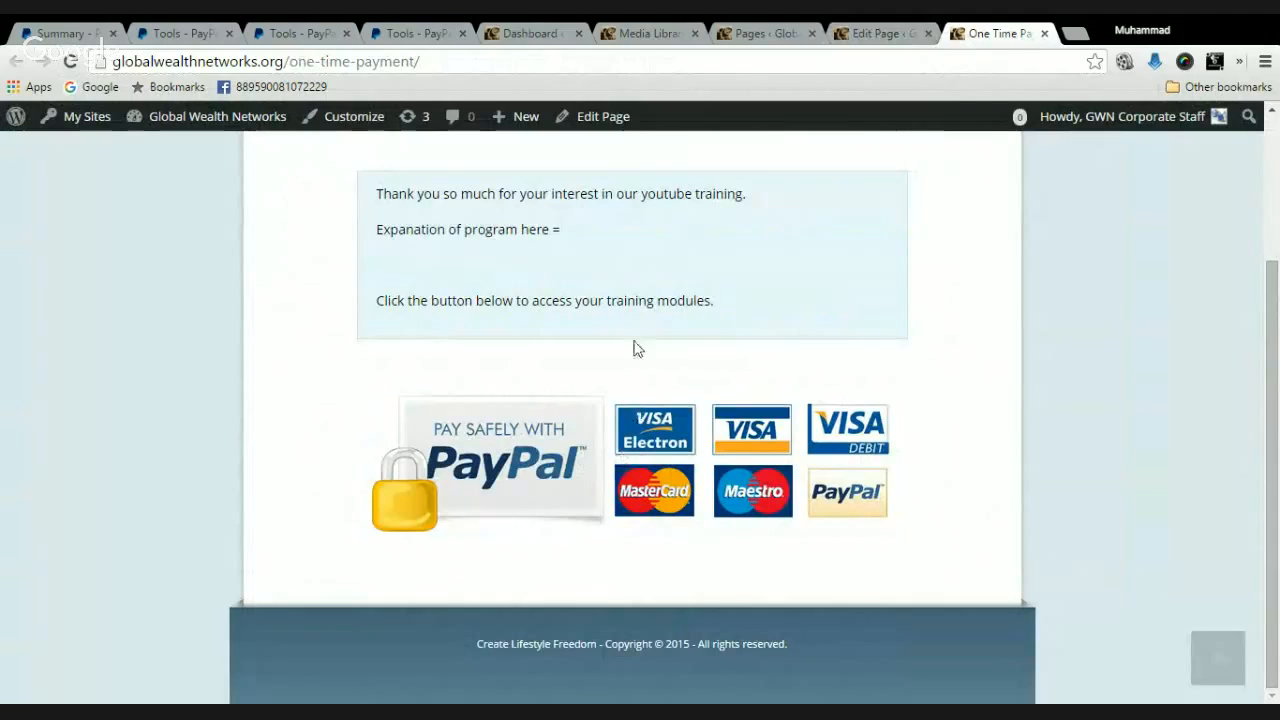
{"action": "left_click_drag", "start_coordinate": [1276, 408], "coordinate": [1275, 302]}
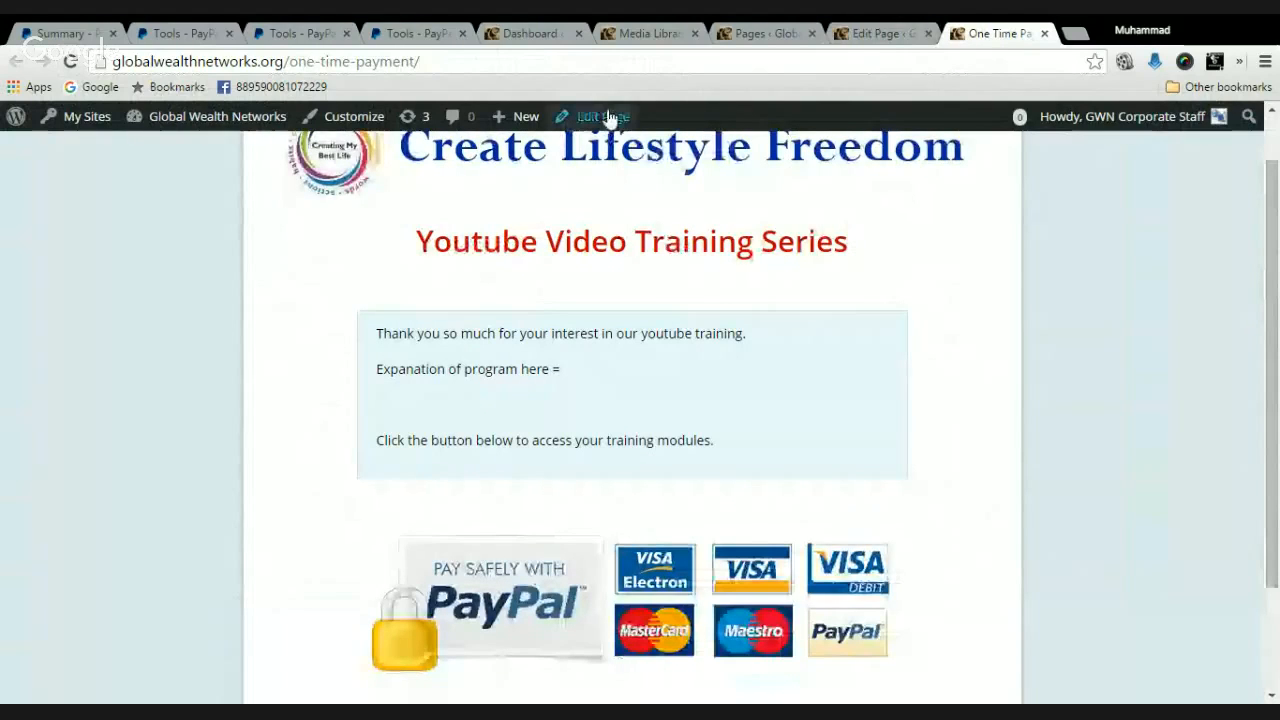
Switch to the PayPal Tools page and open the PayPal buttons tool
{"action": "left_click", "coordinate": [399, 38]}
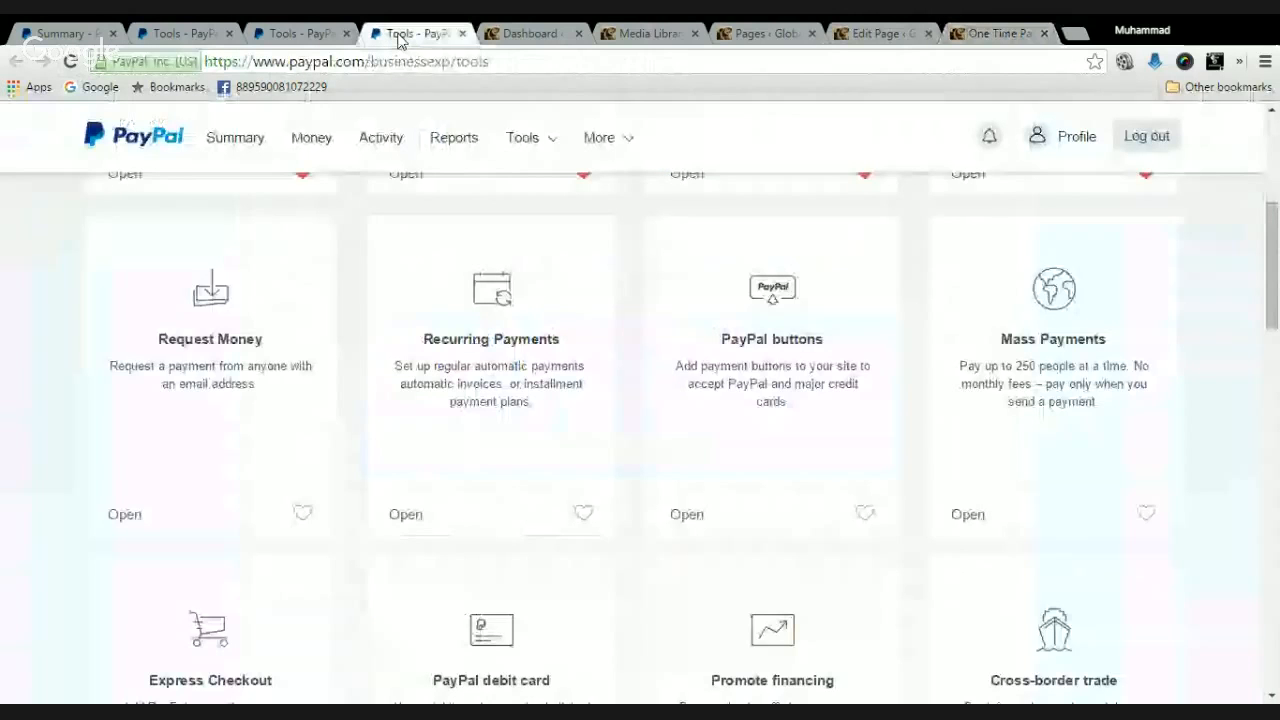
{"action": "scroll", "coordinate": [1276, 270], "scroll_direction": "up", "scroll_amount": 2}
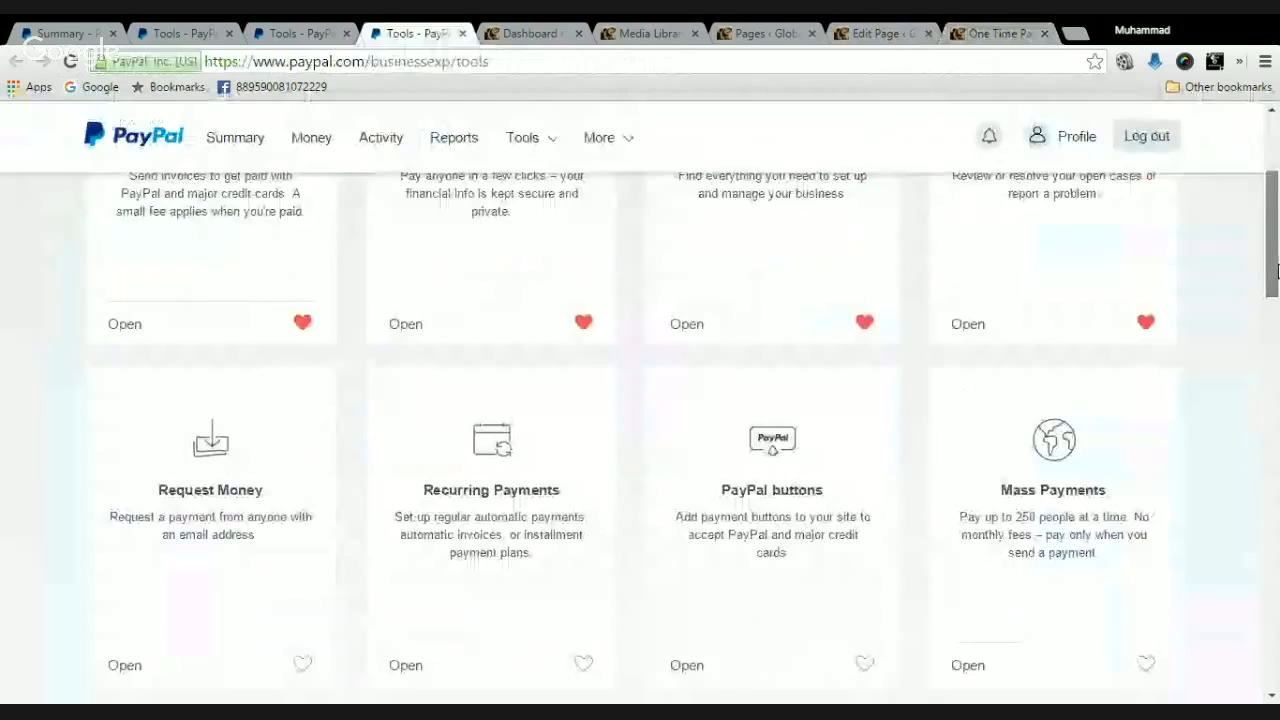
{"action": "scroll", "coordinate": [1276, 270], "scroll_direction": "down", "scroll_amount": 1}
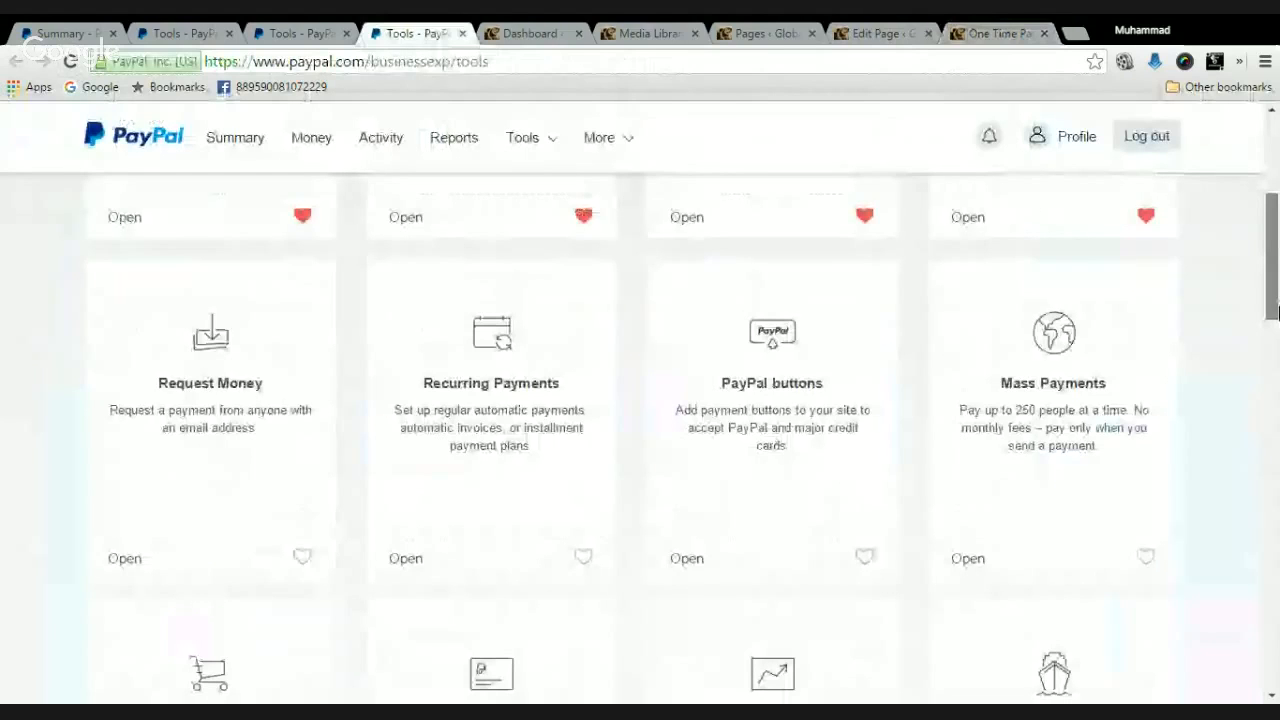
{"action": "scroll", "coordinate": [808, 418], "scroll_direction": "down", "scroll_amount": 1}
{"action": "left_click", "coordinate": [697, 446]}
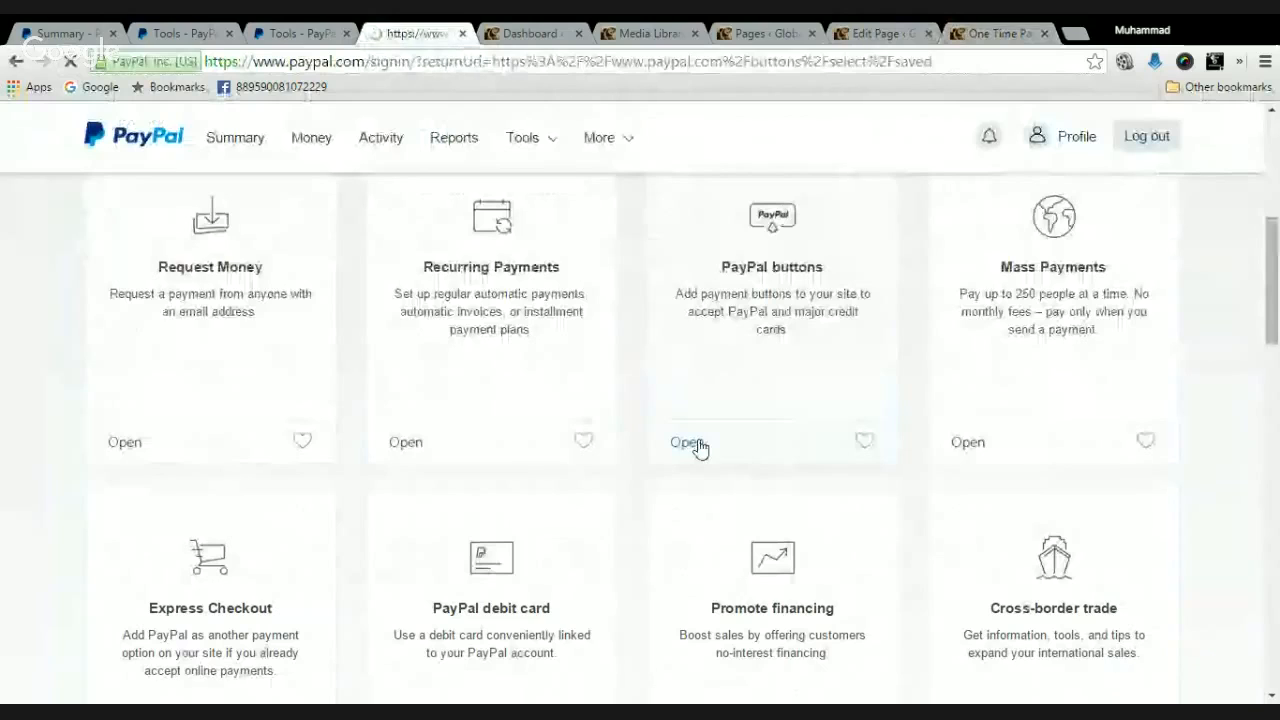
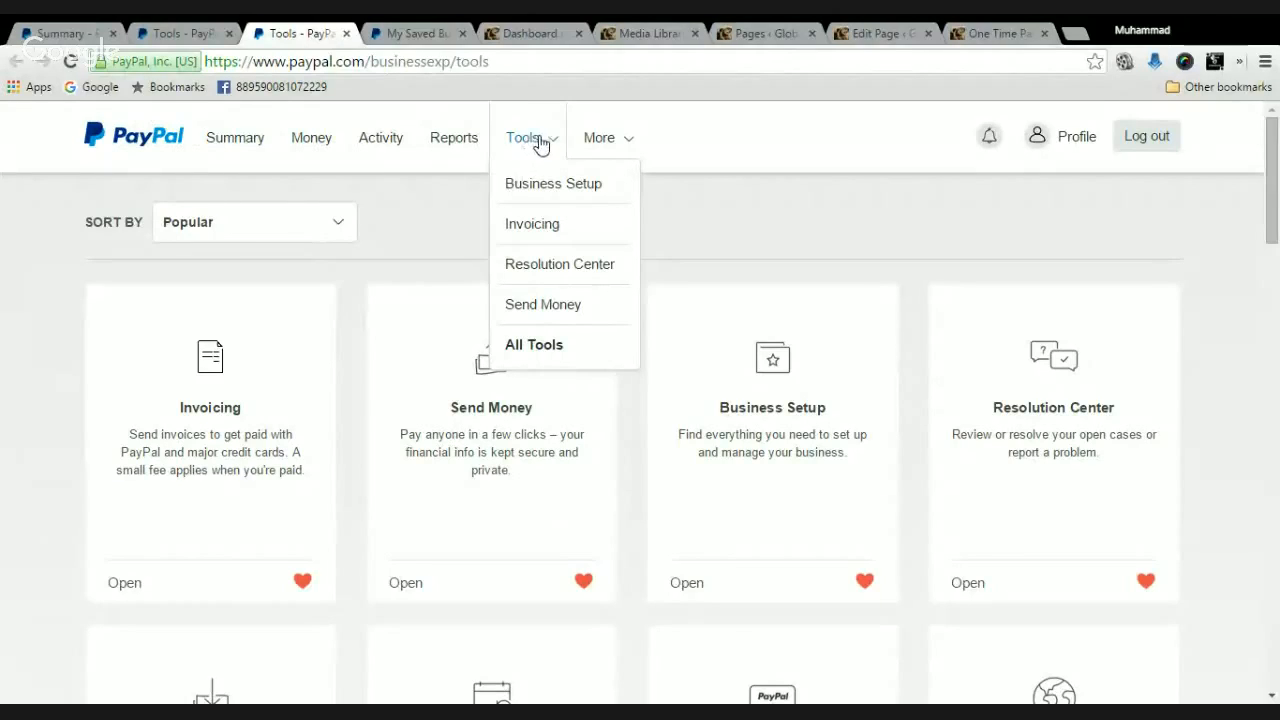
Open PayPal's All Tools page in a new tab and look through the offered tools down to Payments Pro
{"action": "middle_click", "coordinate": [540, 344]}
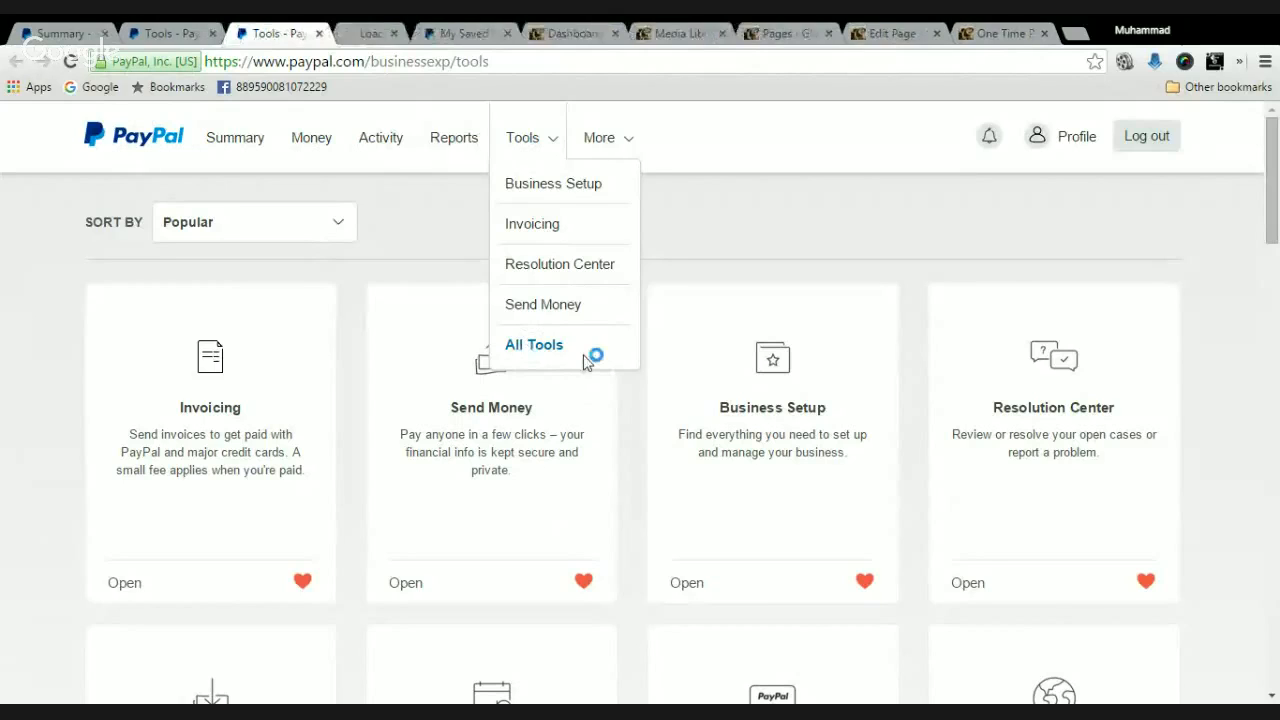
{"action": "left_click", "coordinate": [378, 38]}
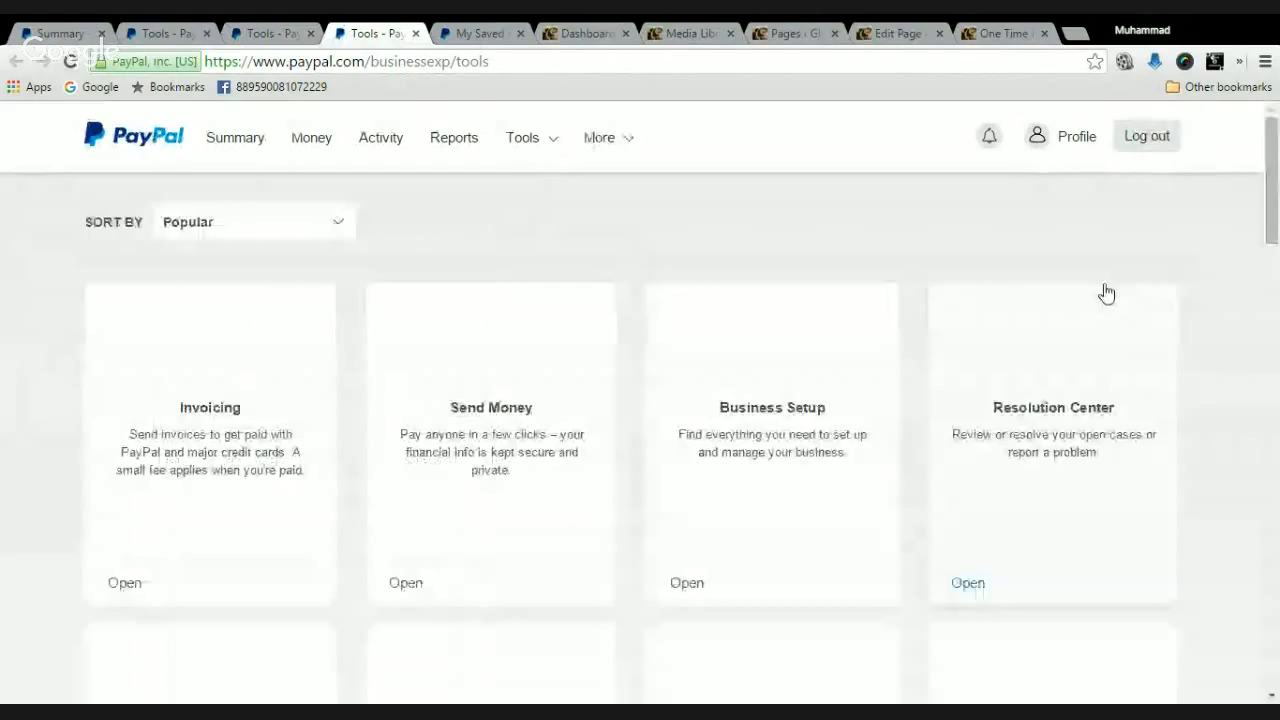
{"action": "left_click_drag", "start_coordinate": [1273, 228], "coordinate": [1212, 554]}
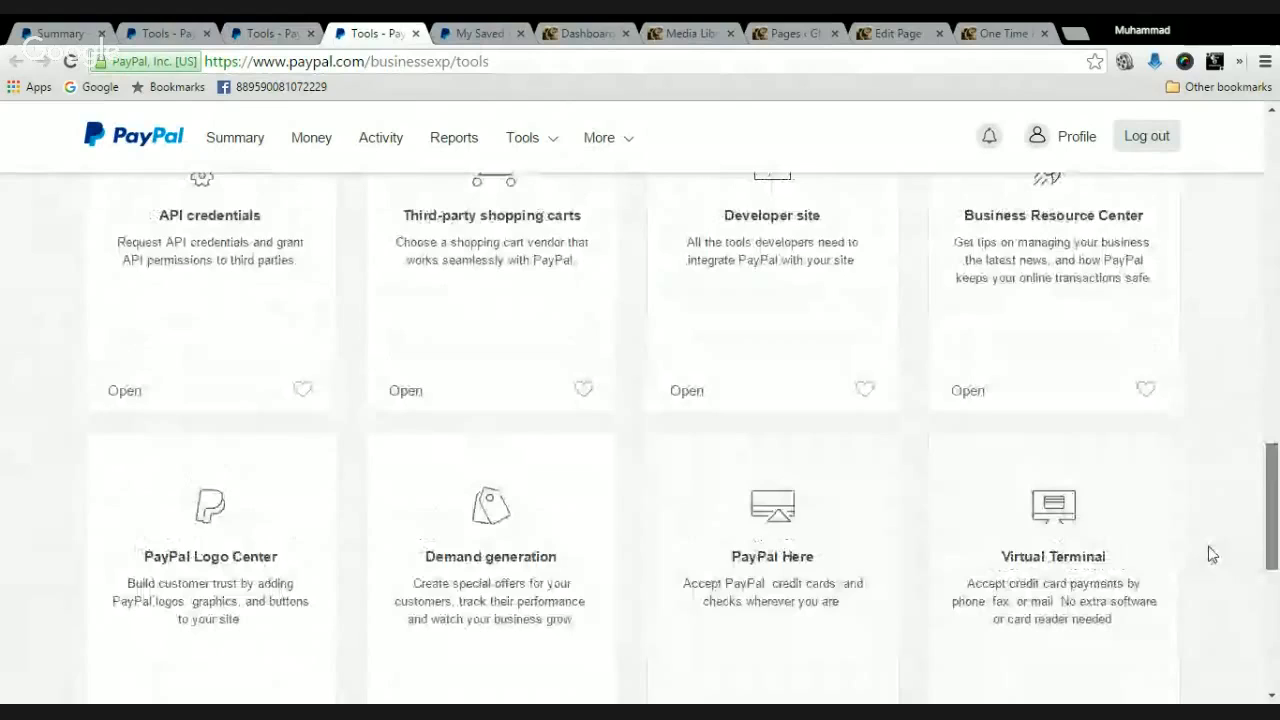
{"action": "scroll", "coordinate": [1212, 554], "scroll_direction": "down", "scroll_amount": 1}
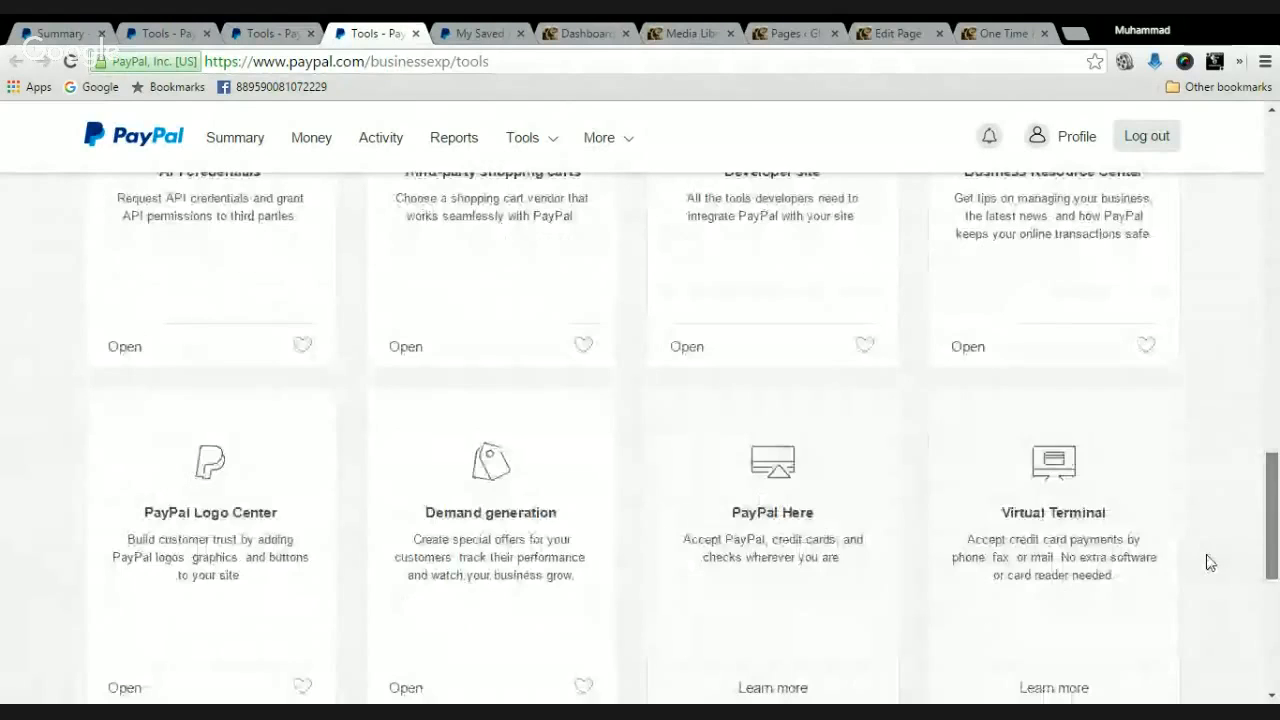
{"action": "scroll", "coordinate": [1210, 562], "scroll_direction": "down", "scroll_amount": 3}
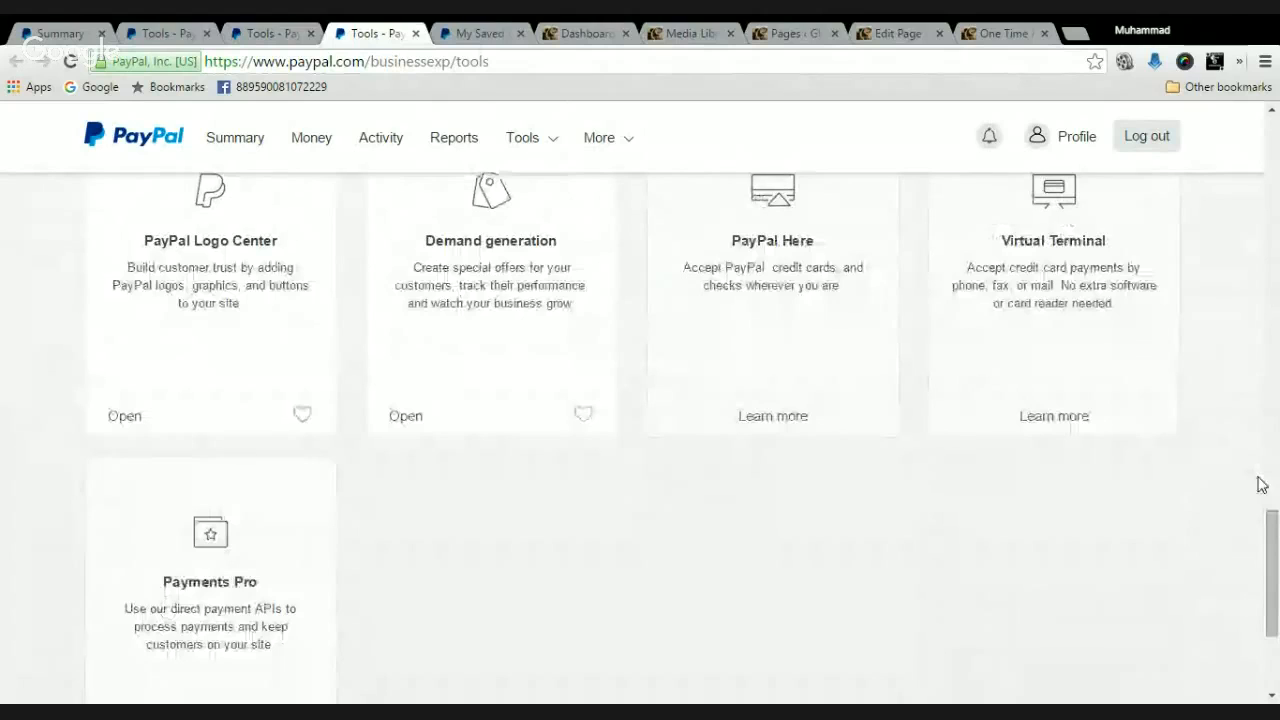
{"action": "left_click_drag", "start_coordinate": [1271, 545], "coordinate": [1275, 248]}
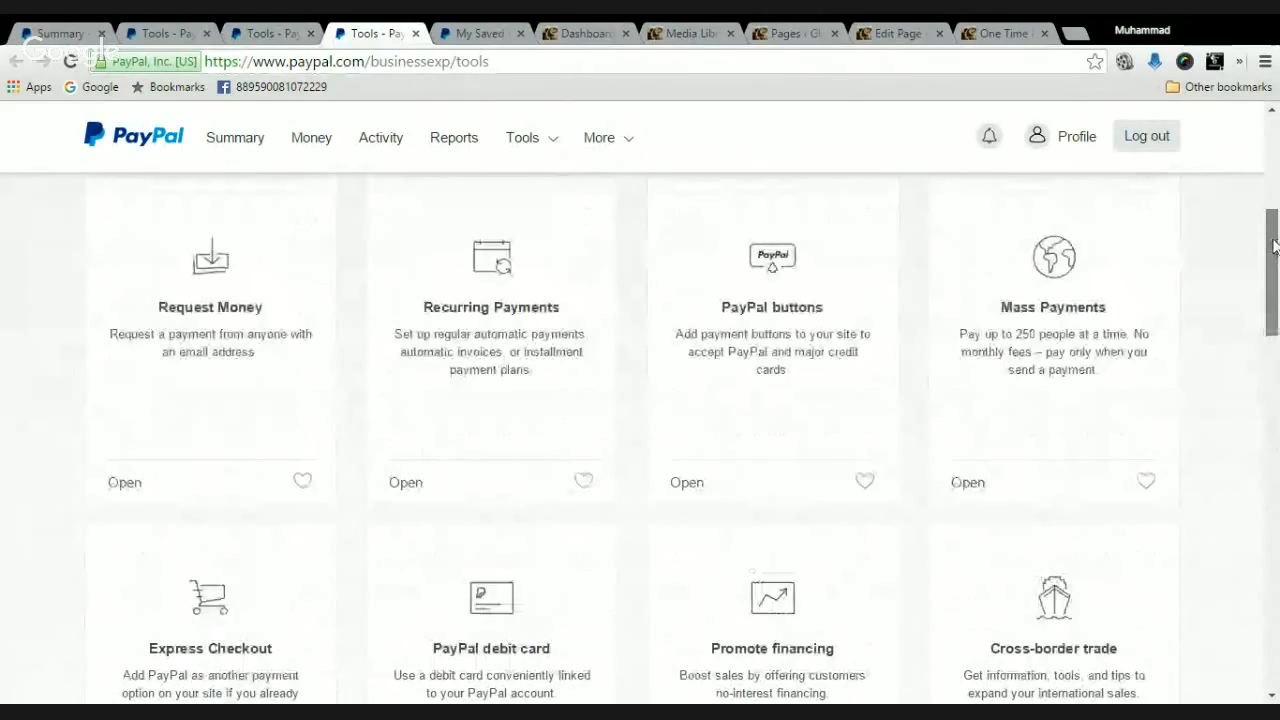
{"action": "left_click_drag", "start_coordinate": [1275, 248], "coordinate": [1277, 210]}
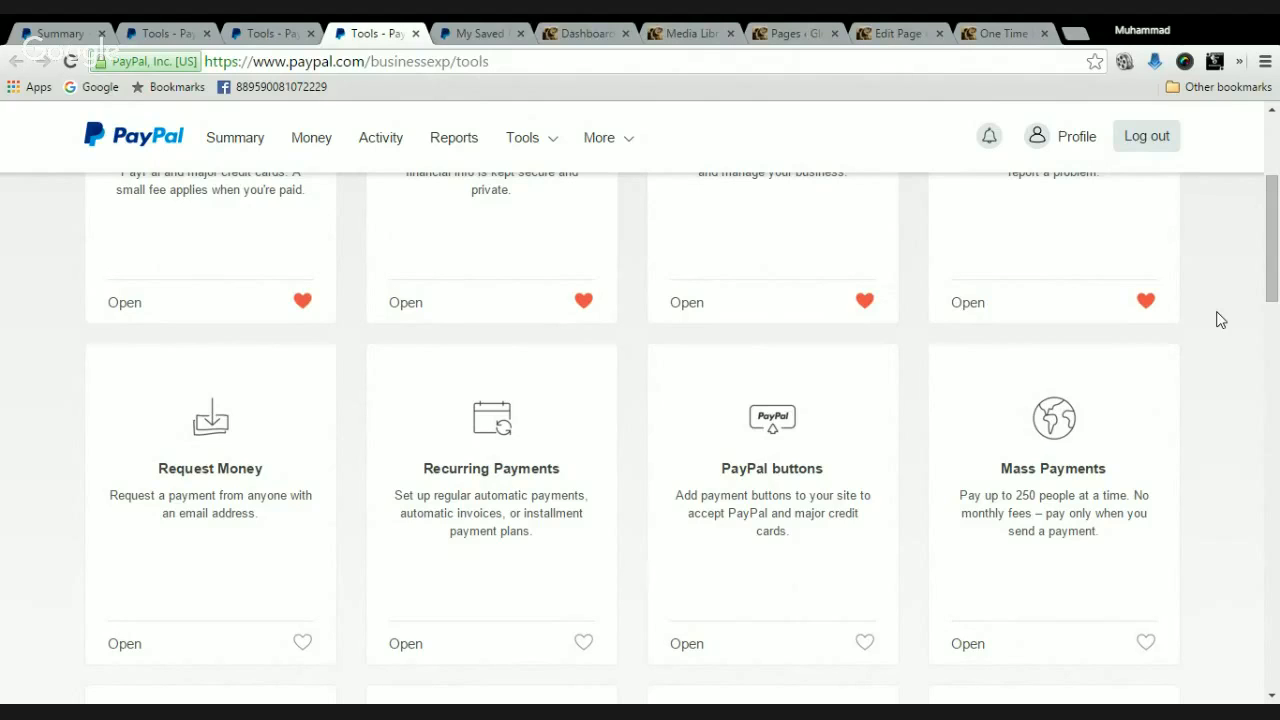
Open the PayPal buttons tool and open the saved Sample Subscription Button for editing in a new tab
{"action": "left_click_drag", "start_coordinate": [1272, 271], "coordinate": [1274, 301]}
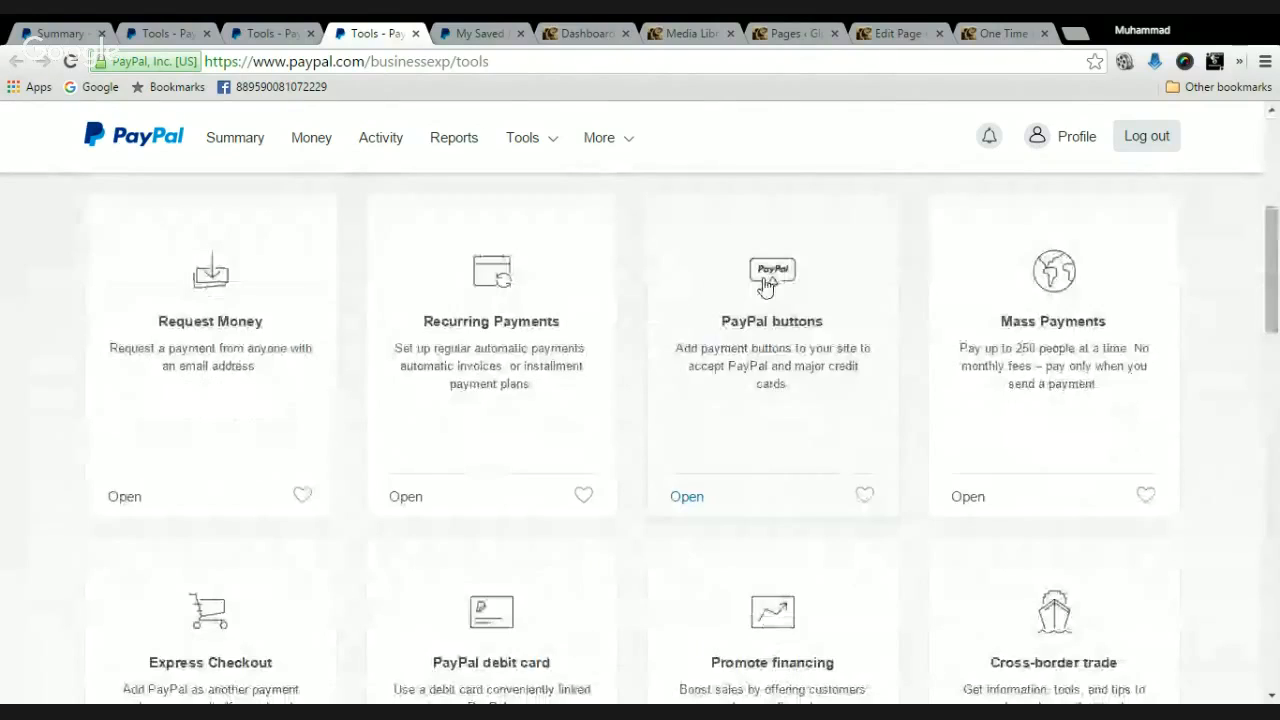
{"action": "left_click", "coordinate": [688, 499]}
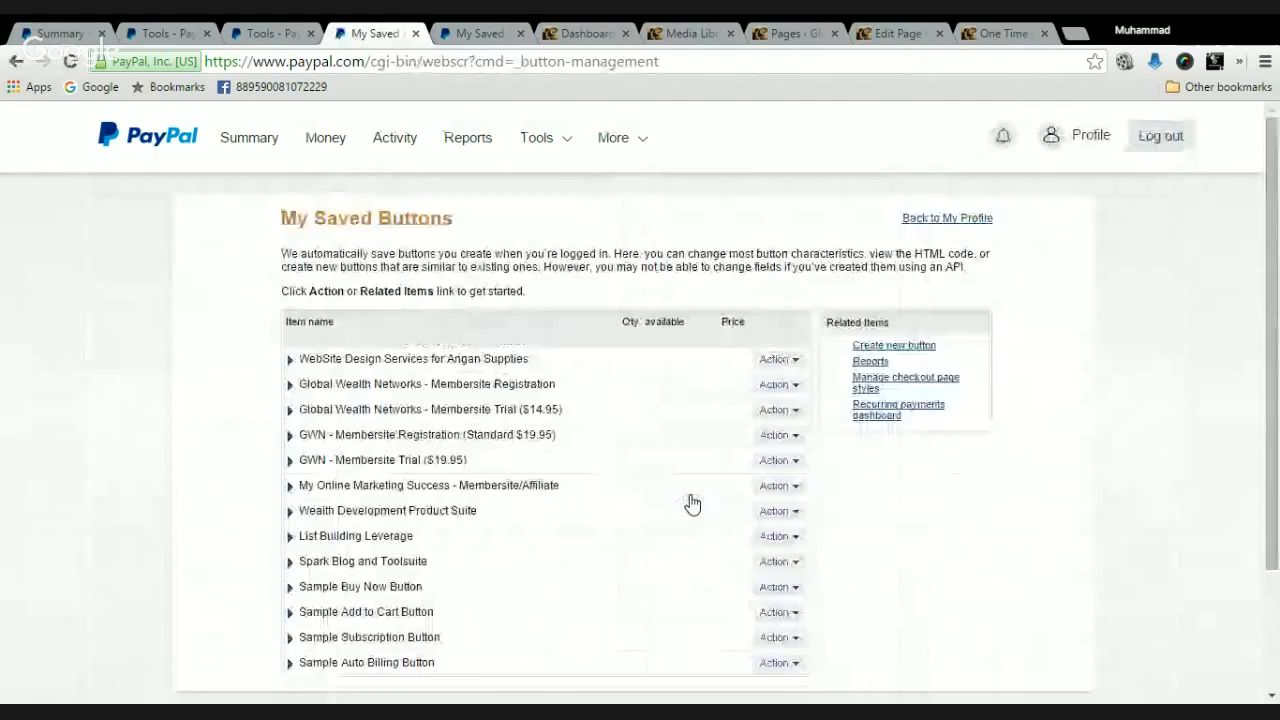
{"action": "left_click_drag", "start_coordinate": [1270, 234], "coordinate": [1268, 284]}
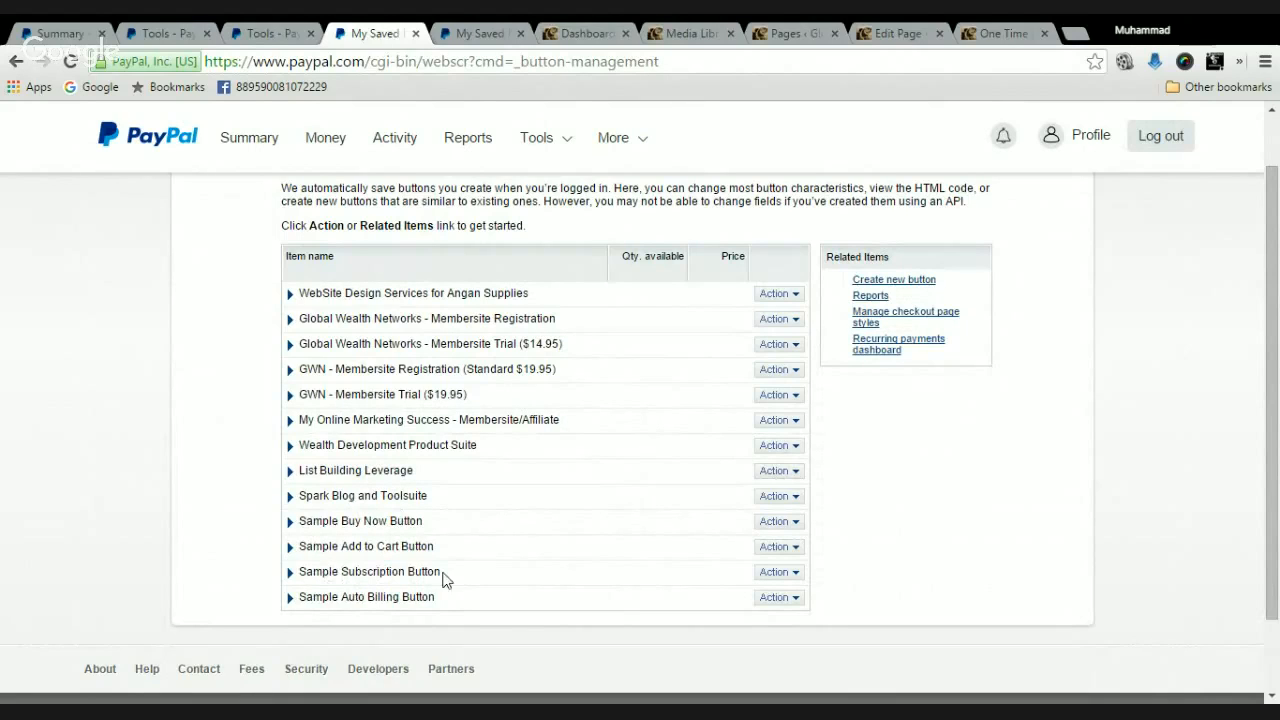
{"action": "left_click", "coordinate": [792, 574]}
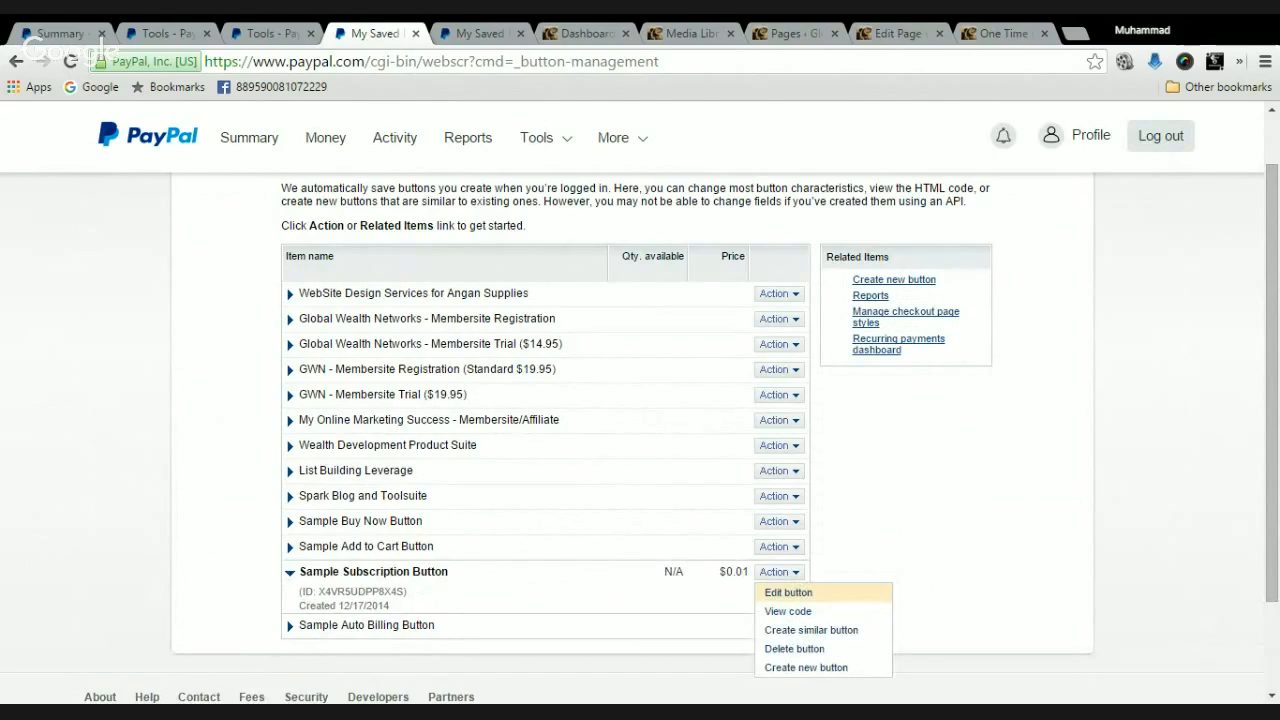
{"action": "middle_click", "coordinate": [788, 592]}
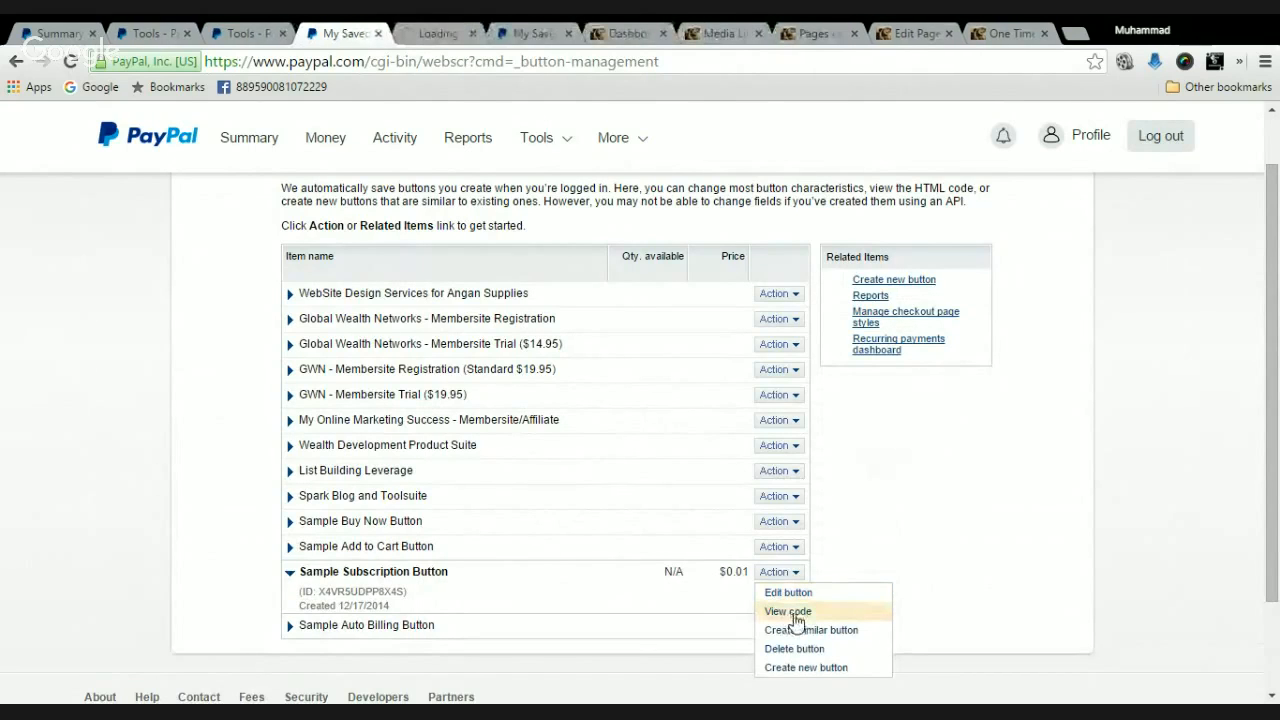
Try to view the saved Sample Subscription Button's code in a new tab, and close its edit and code tabs
{"action": "middle_click", "coordinate": [788, 611]}
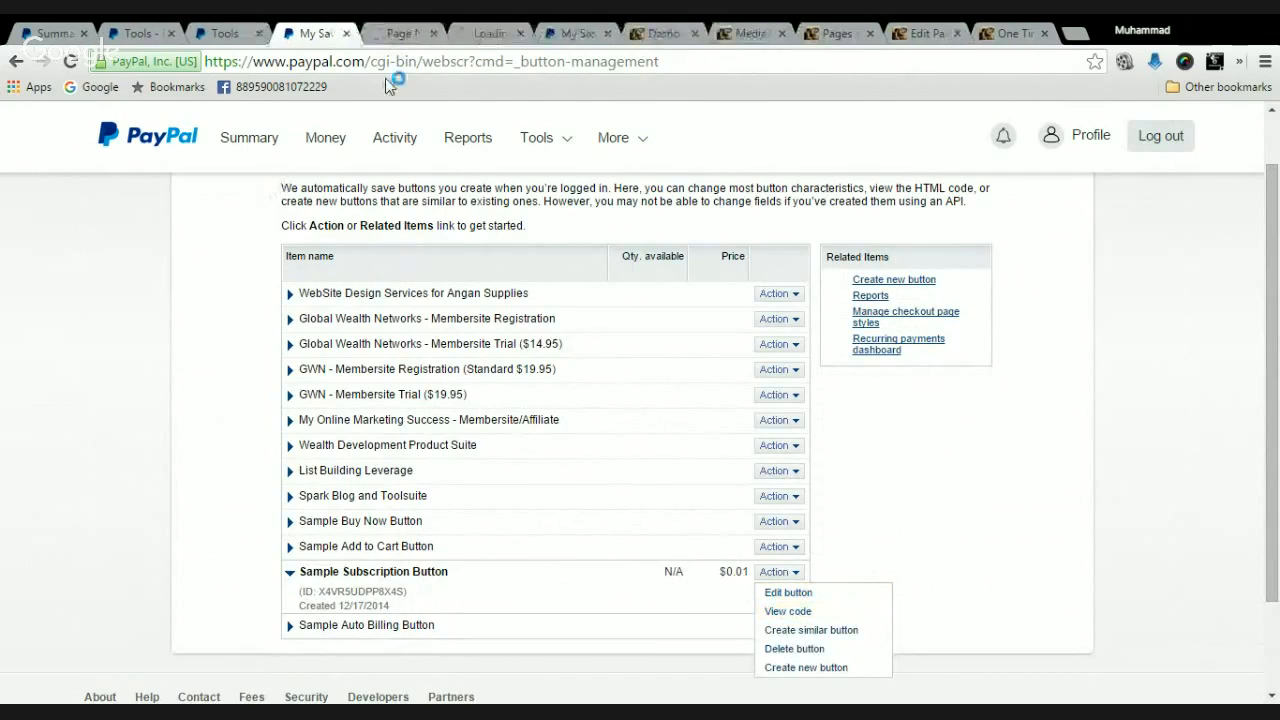
{"action": "left_click", "coordinate": [398, 35]}
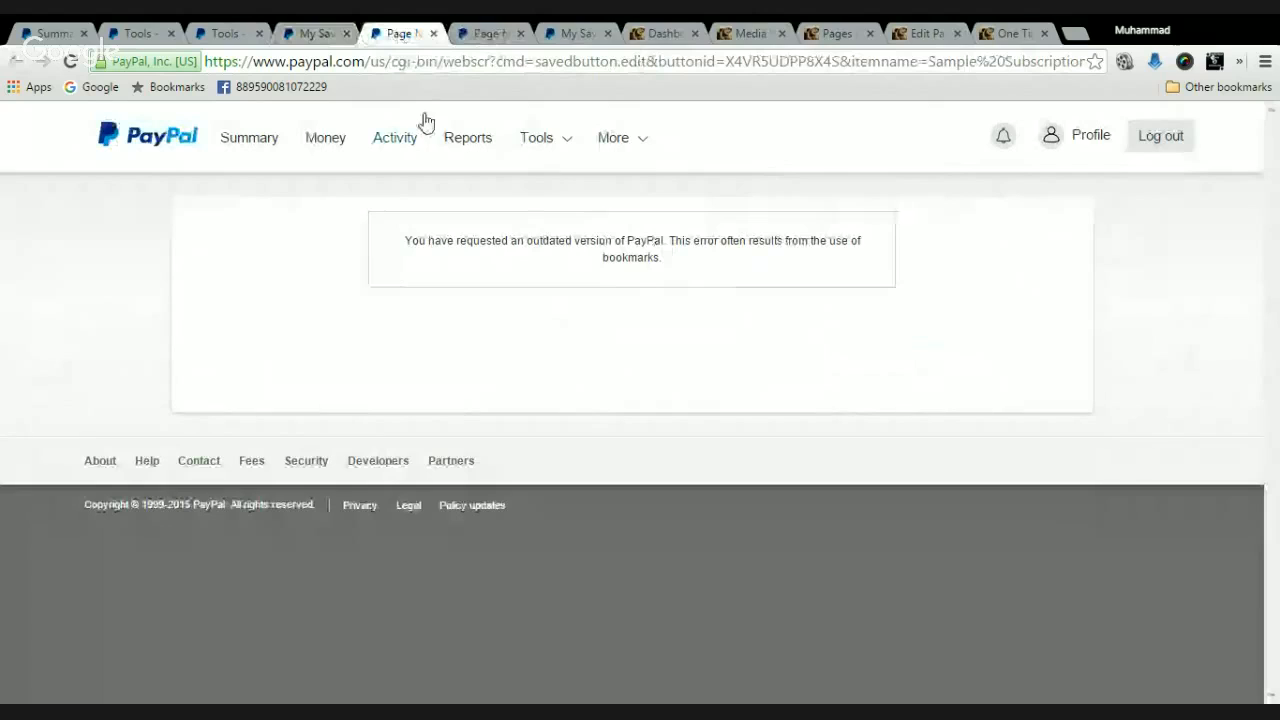
{"action": "left_click", "coordinate": [433, 33]}
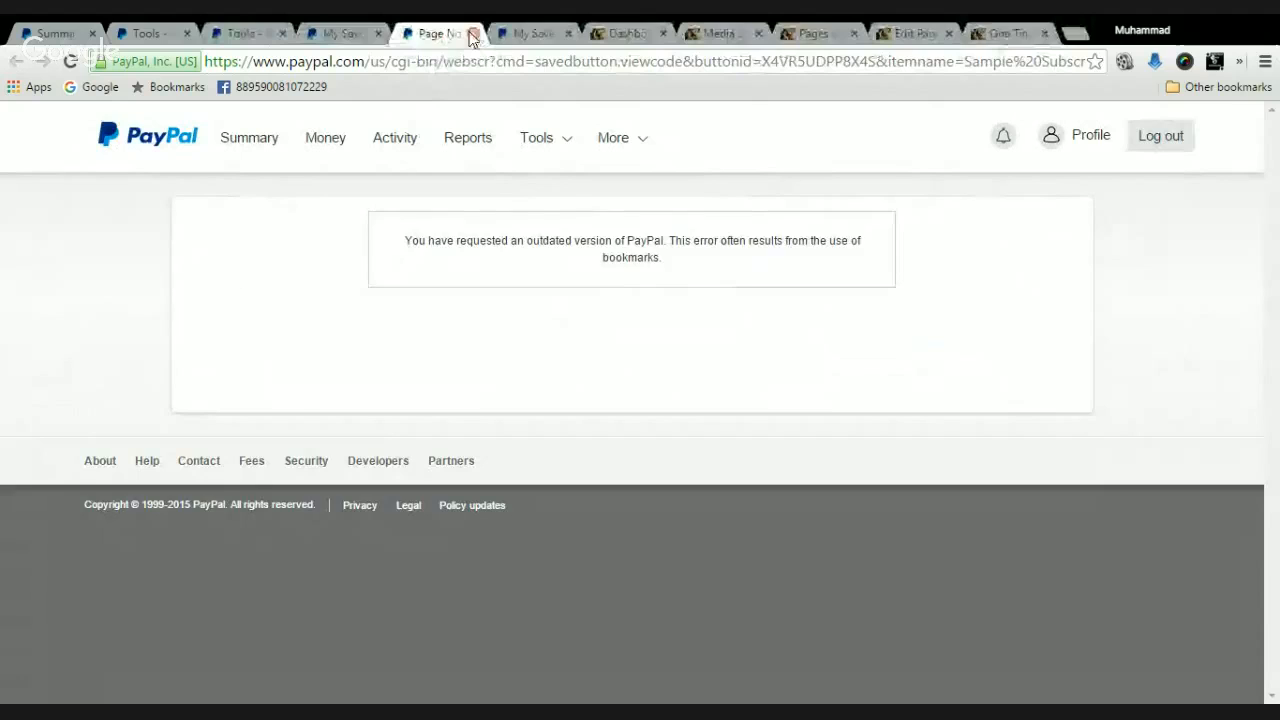
{"action": "left_click", "coordinate": [473, 34]}
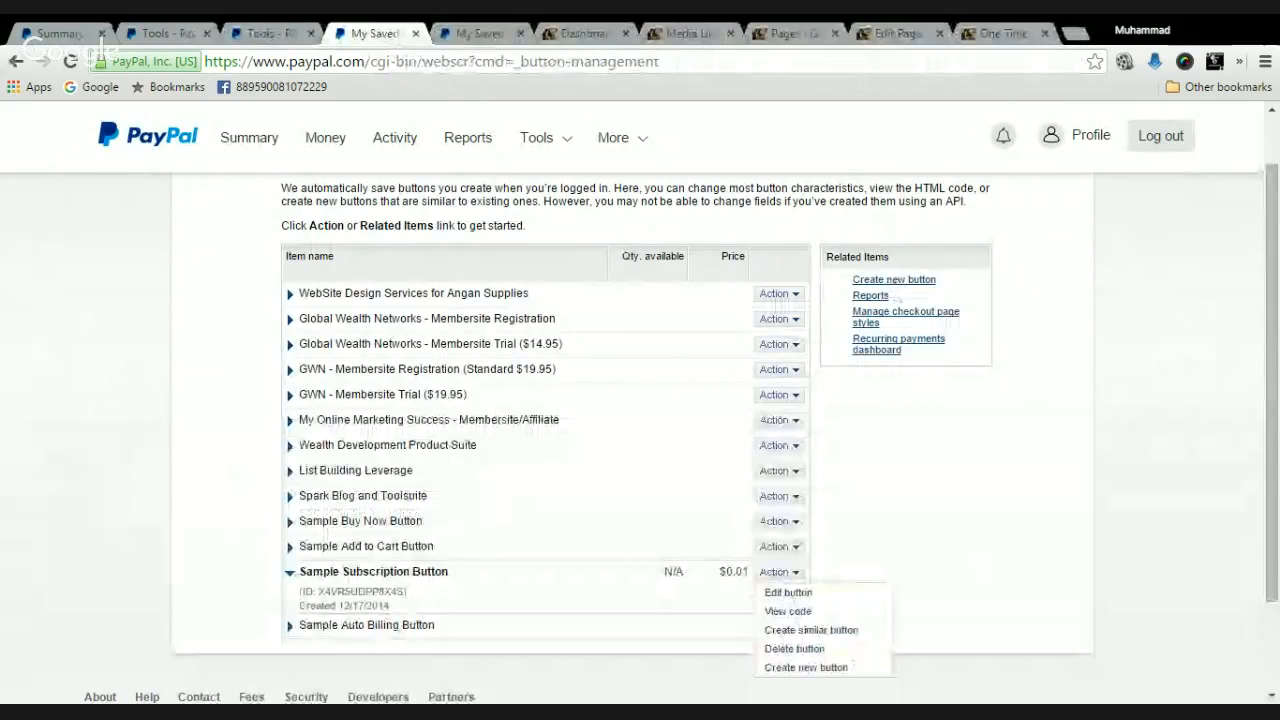
Open the page for creating a new PayPal payment button in a new tab and set the button type to Buy Now
{"action": "left_click", "coordinate": [916, 282], "text": "ctrl"}
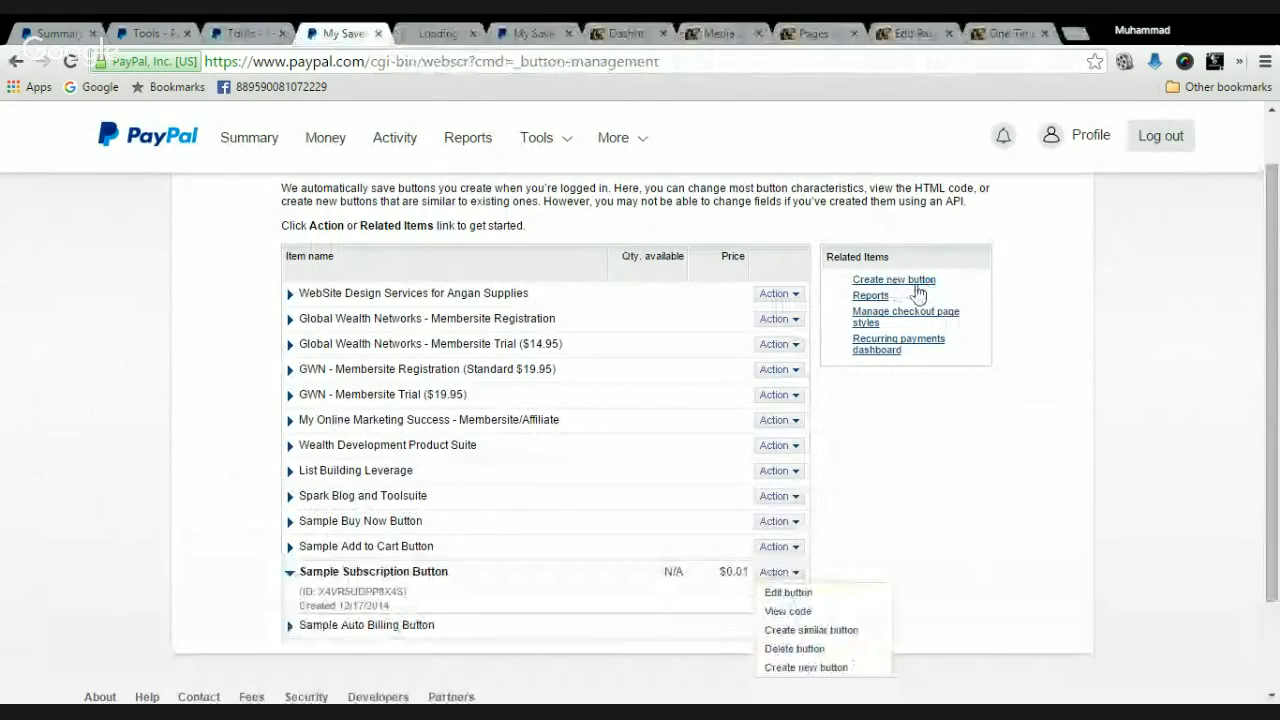
{"action": "left_click", "coordinate": [437, 35]}
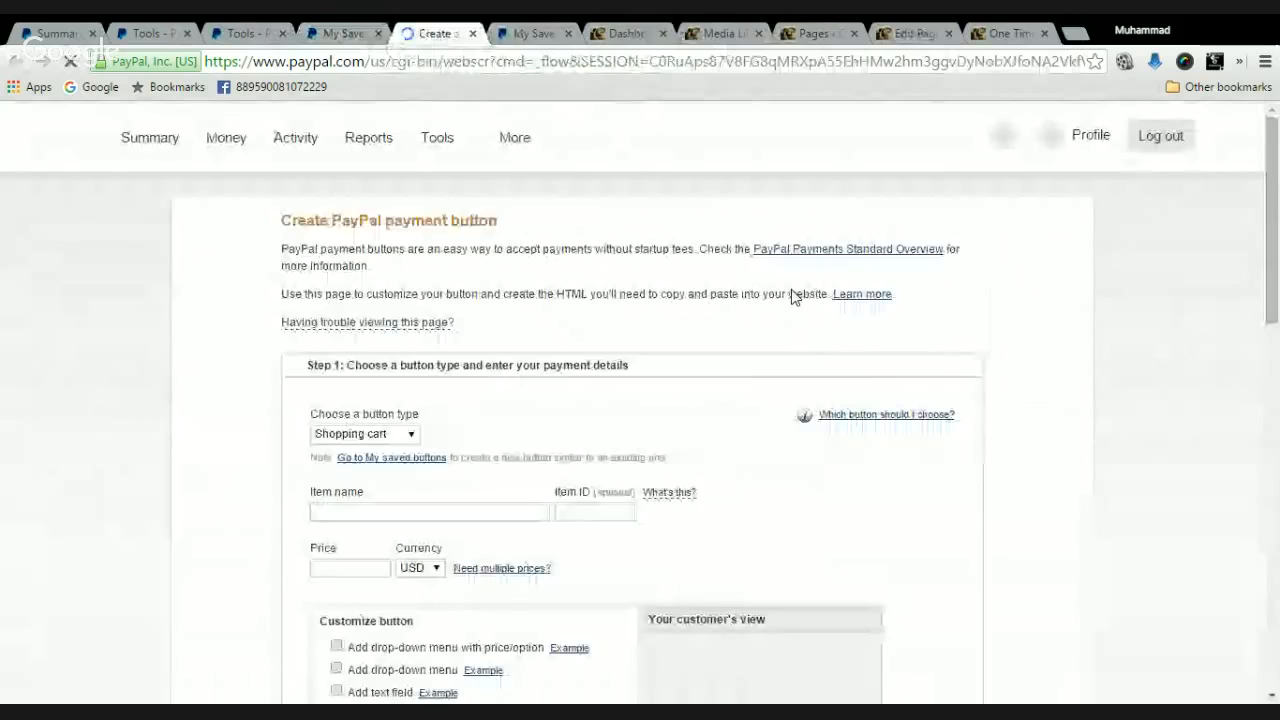
{"action": "left_click_drag", "start_coordinate": [1265, 208], "coordinate": [1273, 253]}
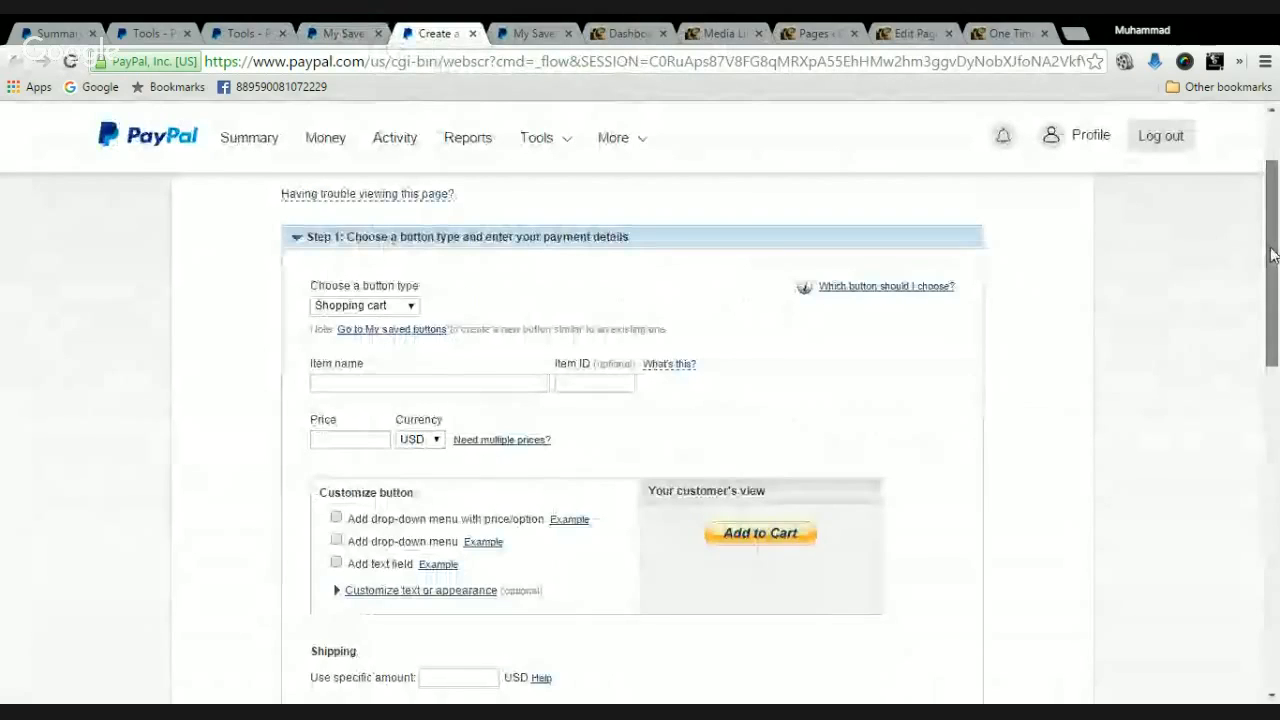
{"action": "left_click_drag", "start_coordinate": [1272, 256], "coordinate": [1271, 247]}
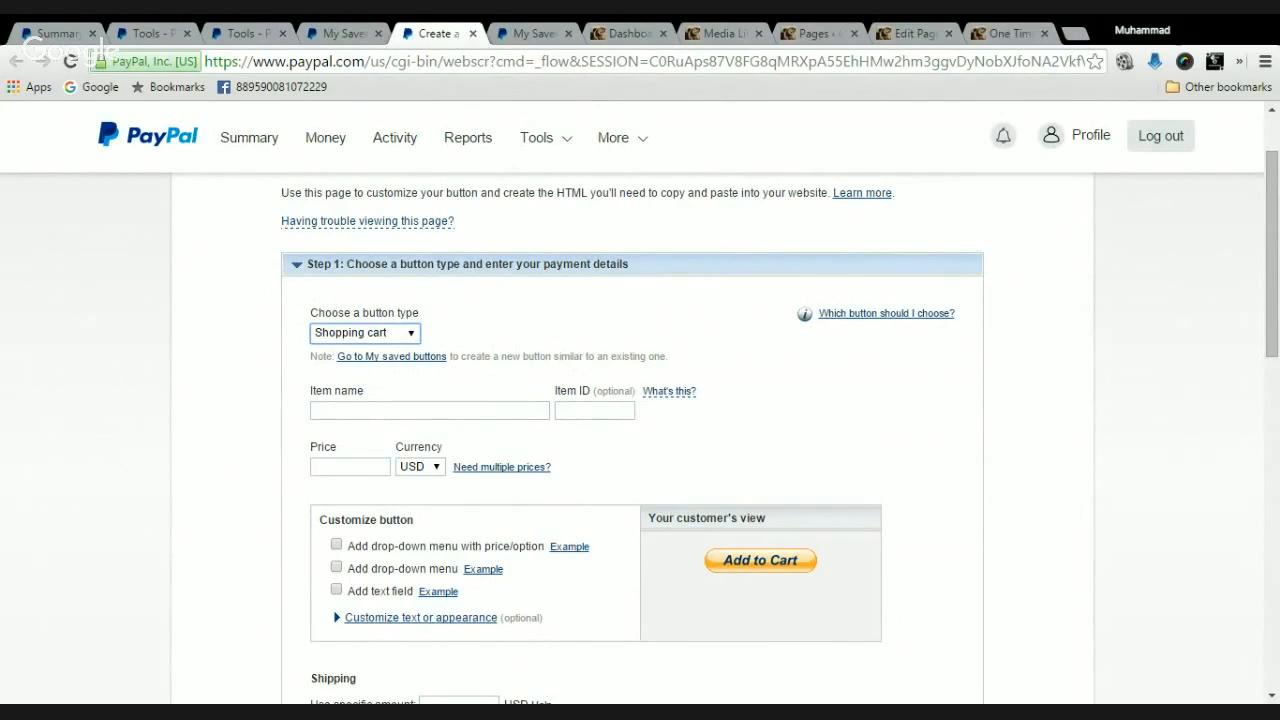
{"action": "left_click", "coordinate": [347, 369]}
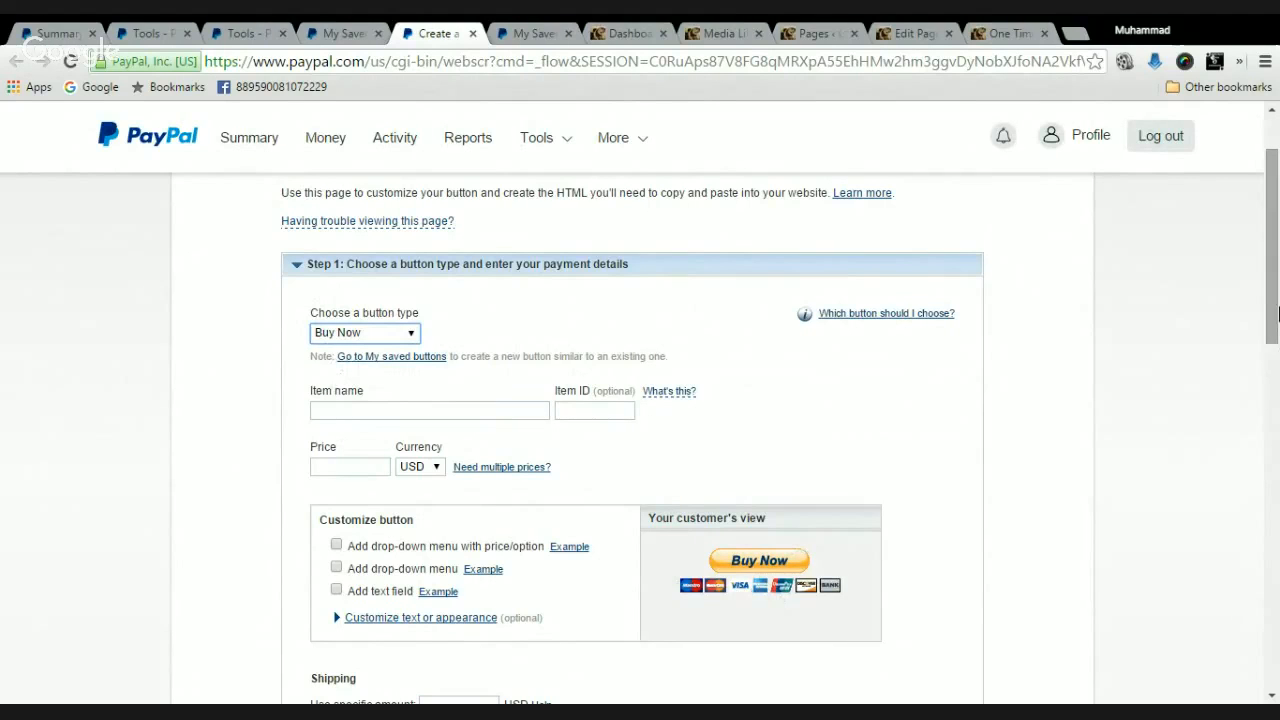
Enter the item name "Youtube Video Training Series", item ID YTTS-01 and price $49.95 for the Buy Now button
{"action": "left_click_drag", "start_coordinate": [1277, 315], "coordinate": [1277, 368]}
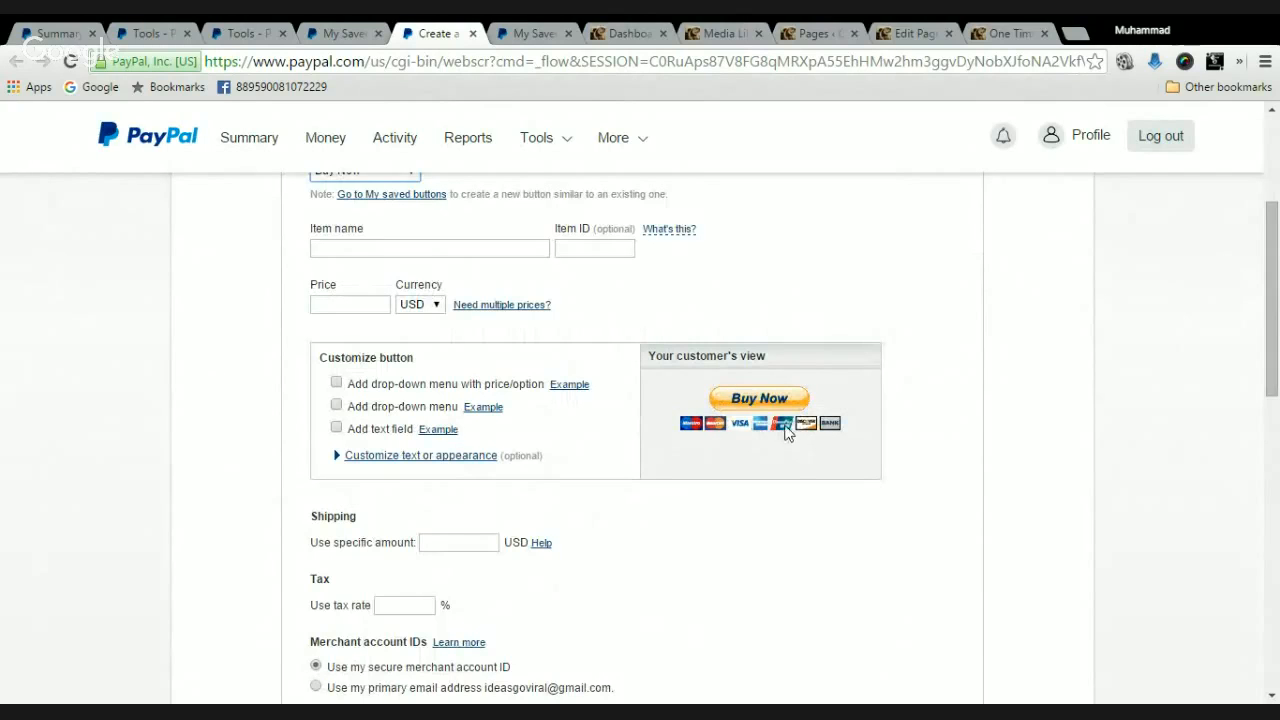
{"action": "left_click_drag", "start_coordinate": [1277, 347], "coordinate": [1277, 320]}
{"action": "left_click", "coordinate": [424, 317]}
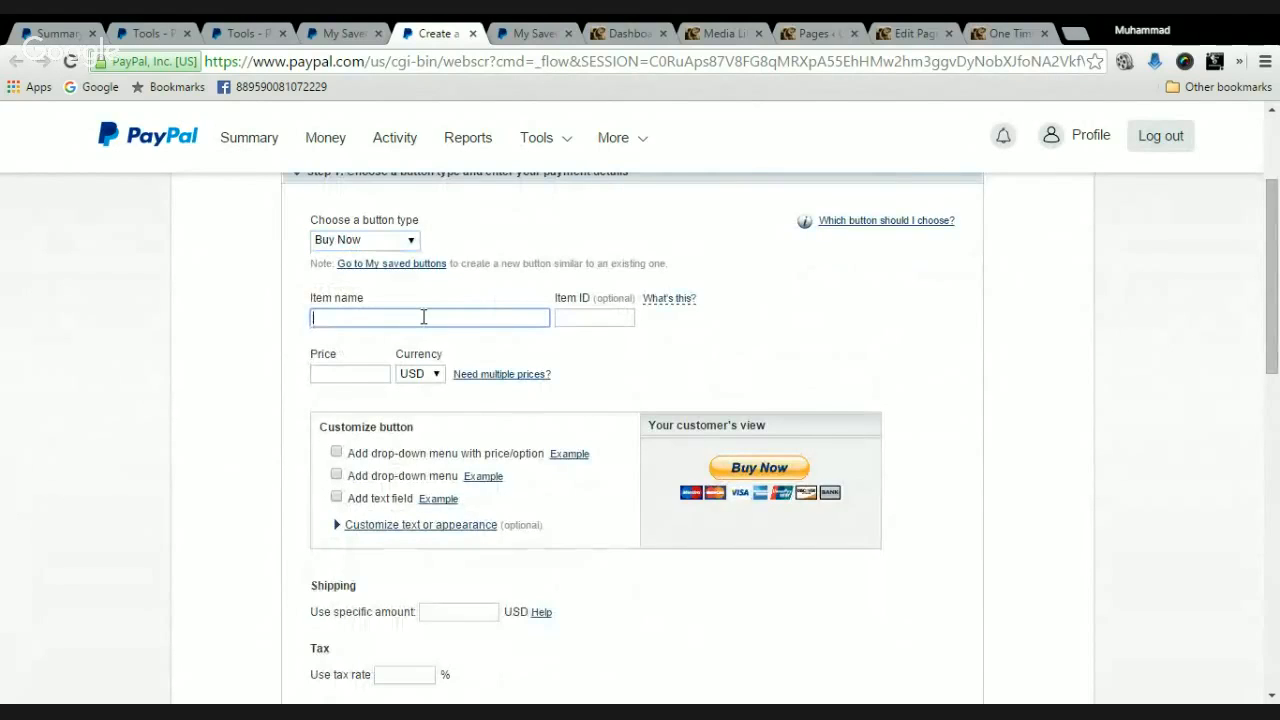
{"action": "type", "text": "Youtube Video "}
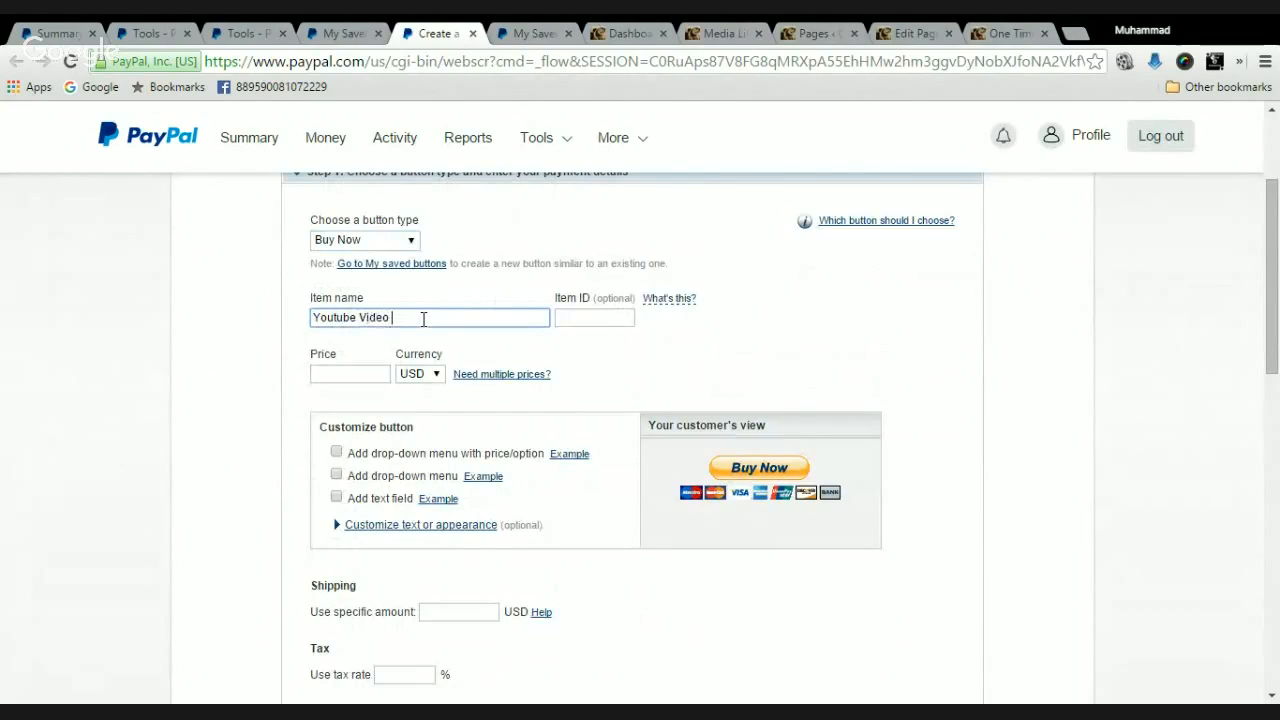
{"action": "type", "text": "Training Series"}
{"action": "left_click", "coordinate": [588, 318]}
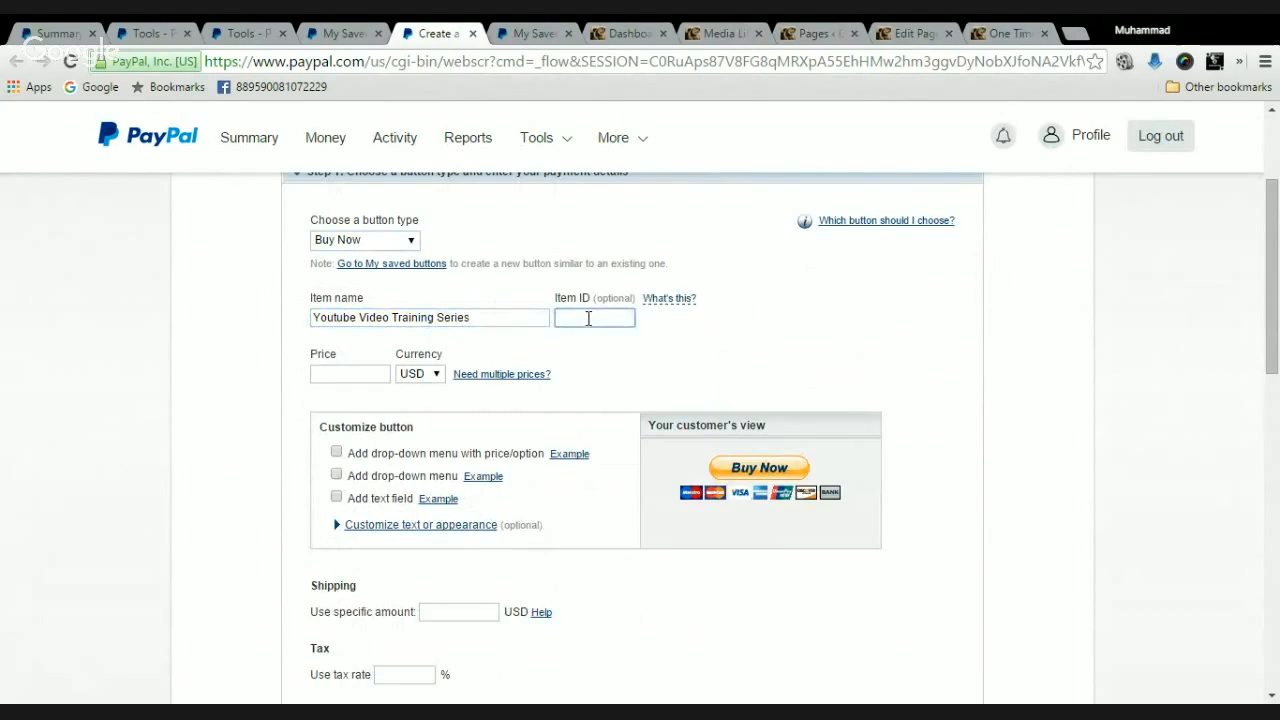
{"action": "type", "text": "YTTS-01"}
{"action": "left_click", "coordinate": [340, 370]}
{"action": "type", "text": "$49.95"}
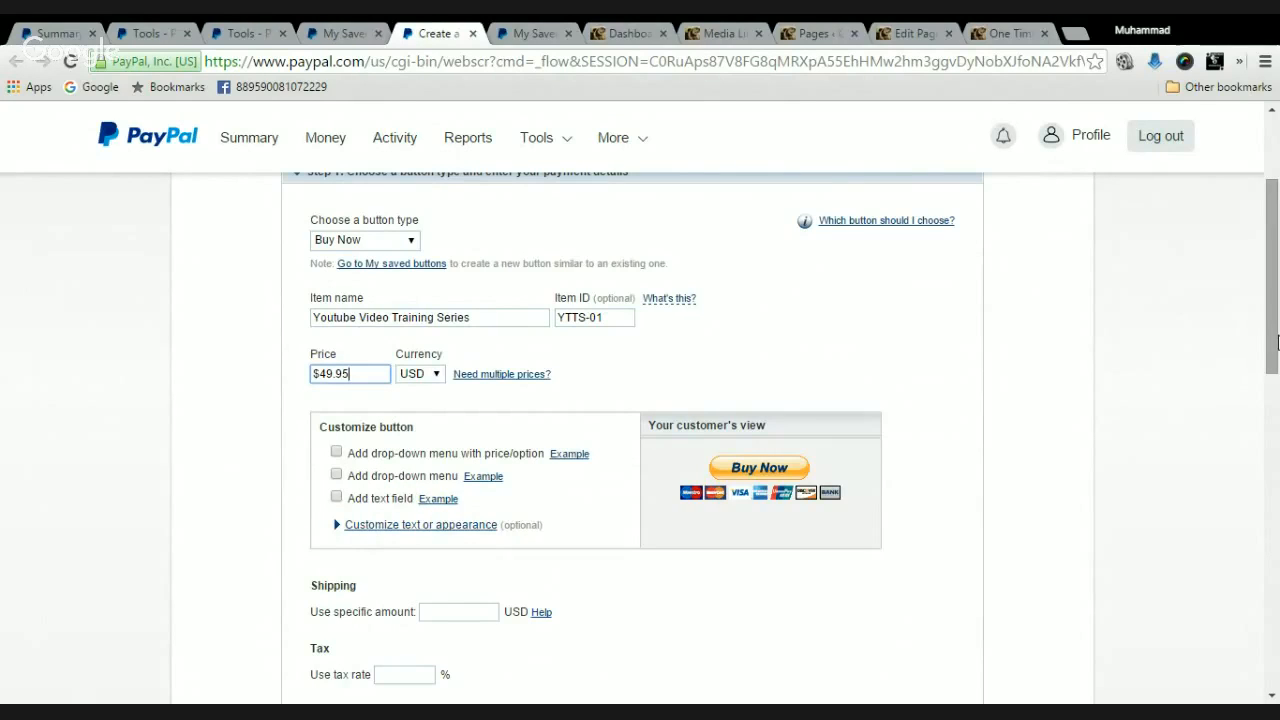
In the advanced features of Step 3, disallow customer changes to order quantities and special instructions messages
{"action": "left_click_drag", "start_coordinate": [1277, 358], "coordinate": [1277, 371]}
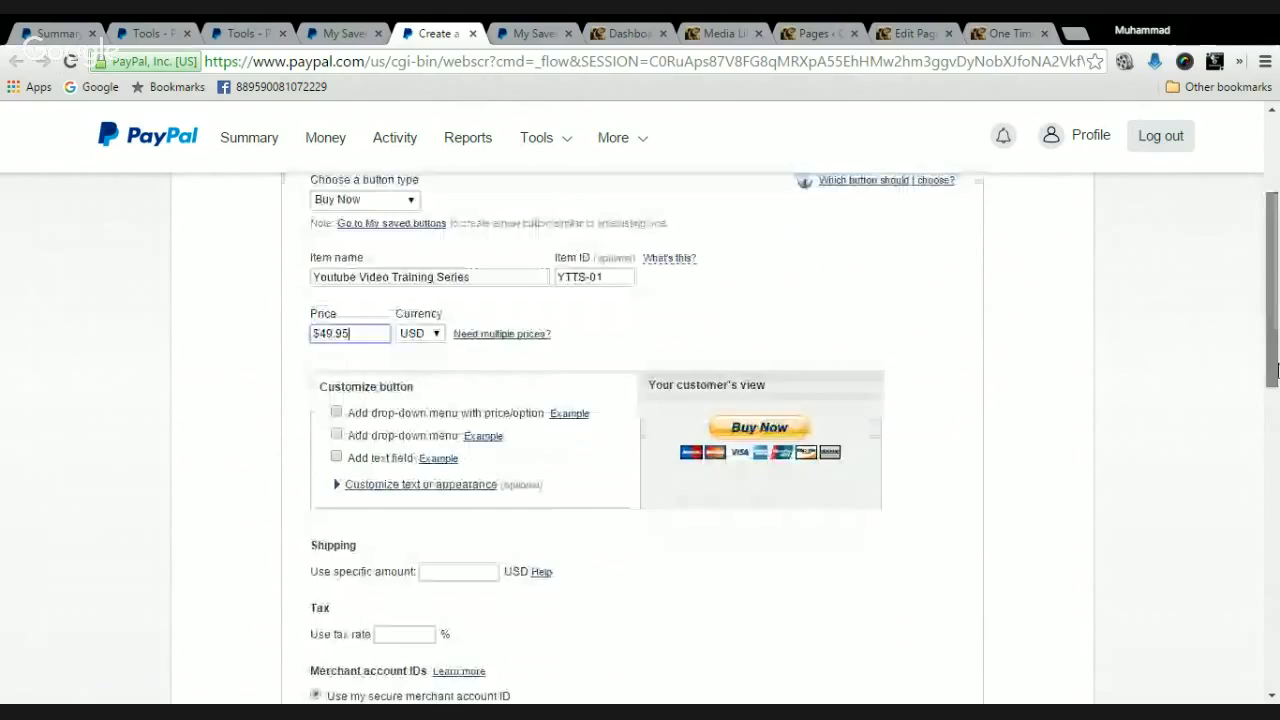
{"action": "scroll", "coordinate": [1166, 374], "scroll_direction": "down", "scroll_amount": 1}
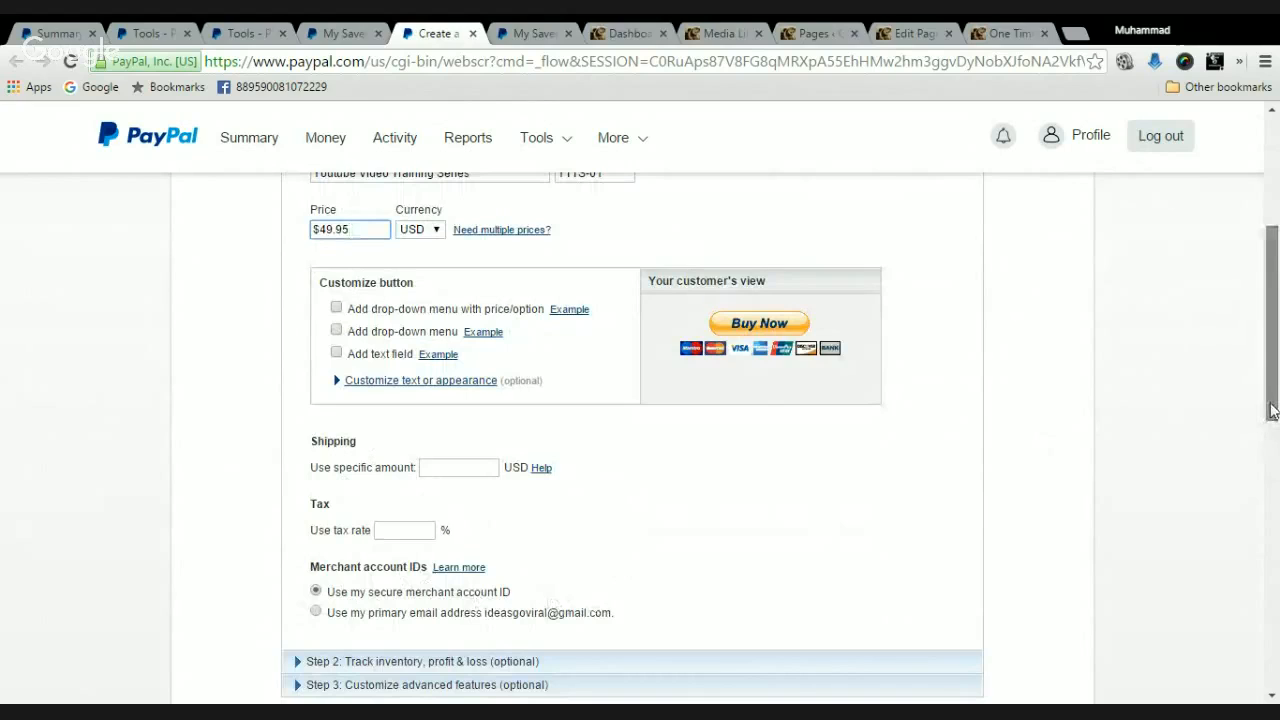
{"action": "left_click_drag", "start_coordinate": [1272, 410], "coordinate": [1272, 491]}
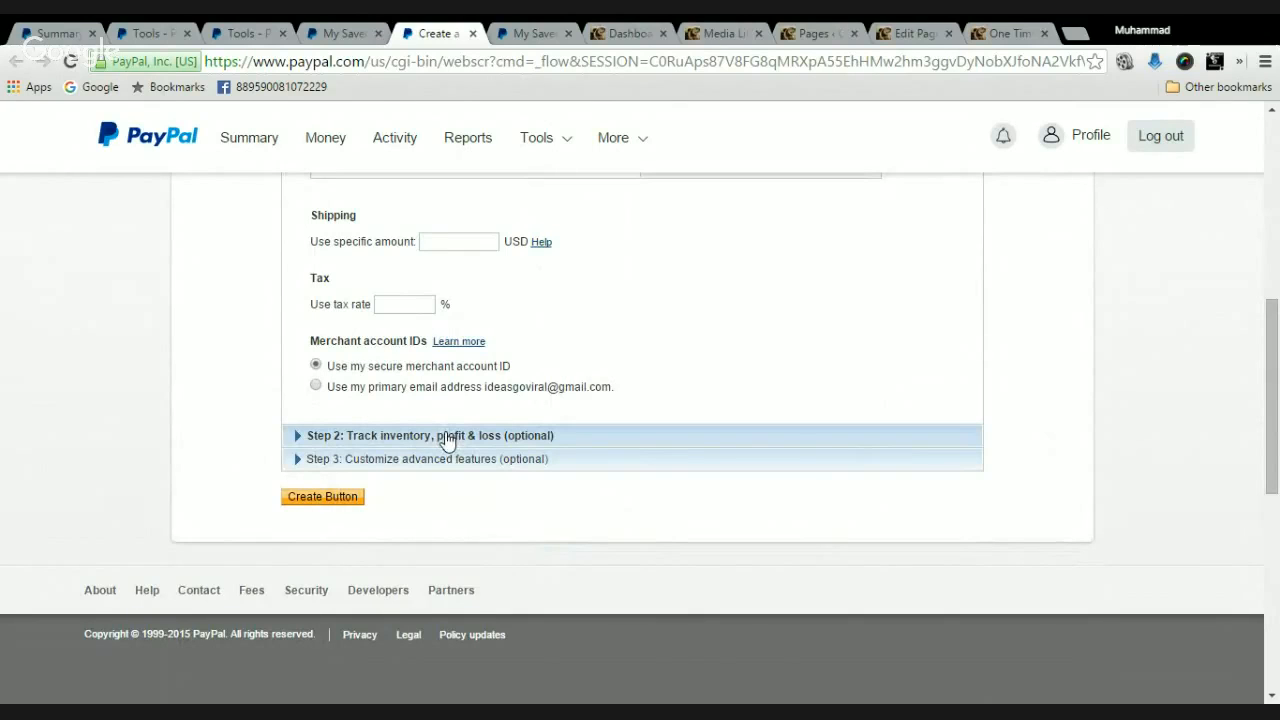
{"action": "left_click", "coordinate": [399, 461]}
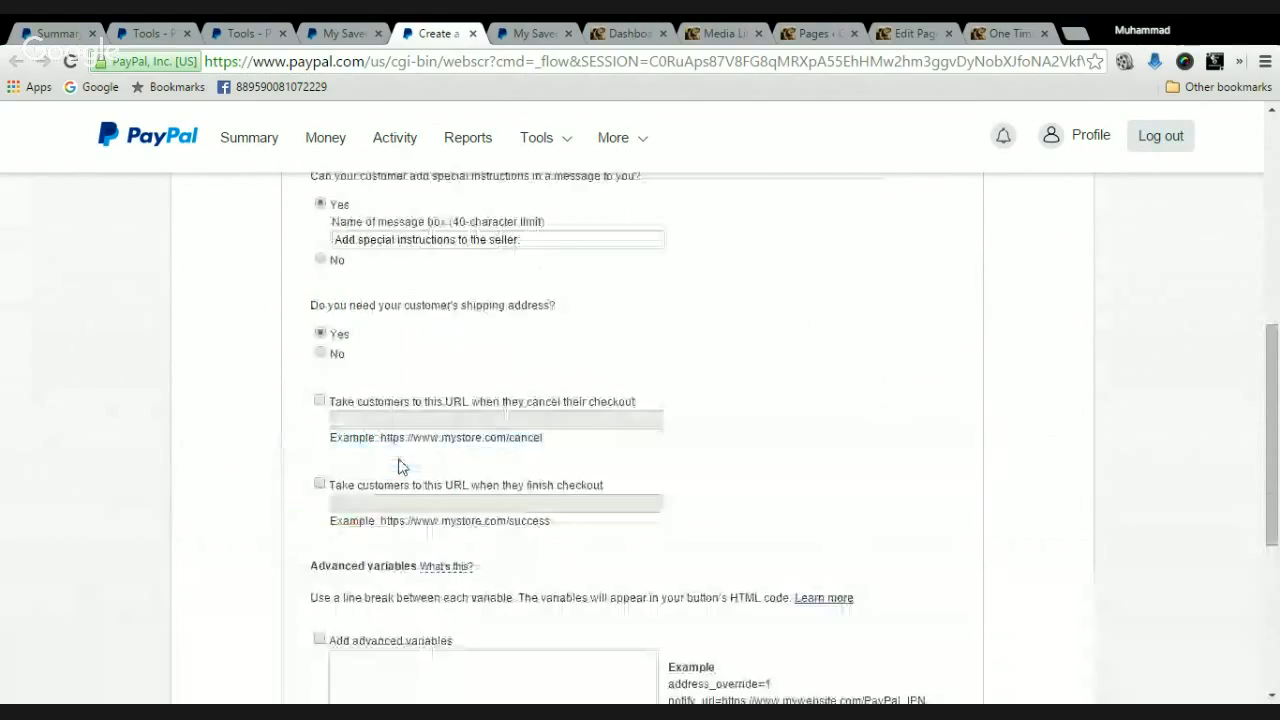
{"action": "left_click_drag", "start_coordinate": [1273, 428], "coordinate": [1278, 316]}
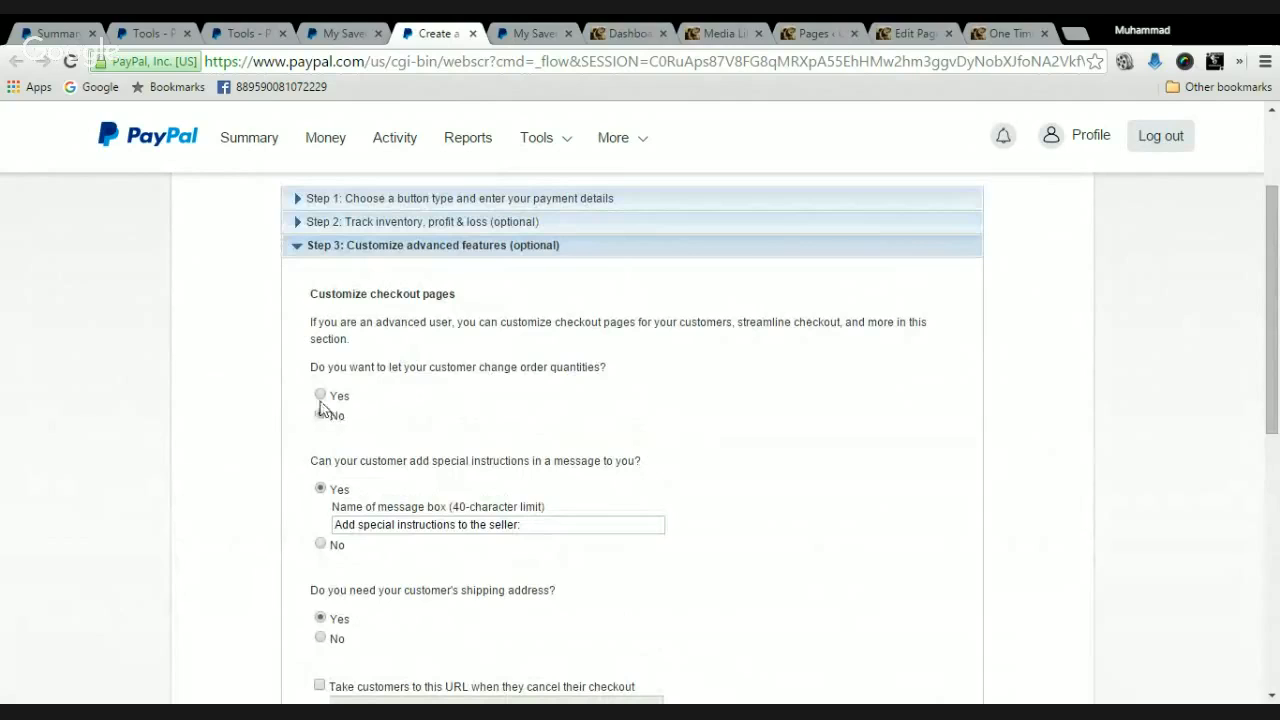
{"action": "left_click", "coordinate": [320, 397]}
{"action": "left_click", "coordinate": [321, 416]}
{"action": "left_click", "coordinate": [324, 547]}
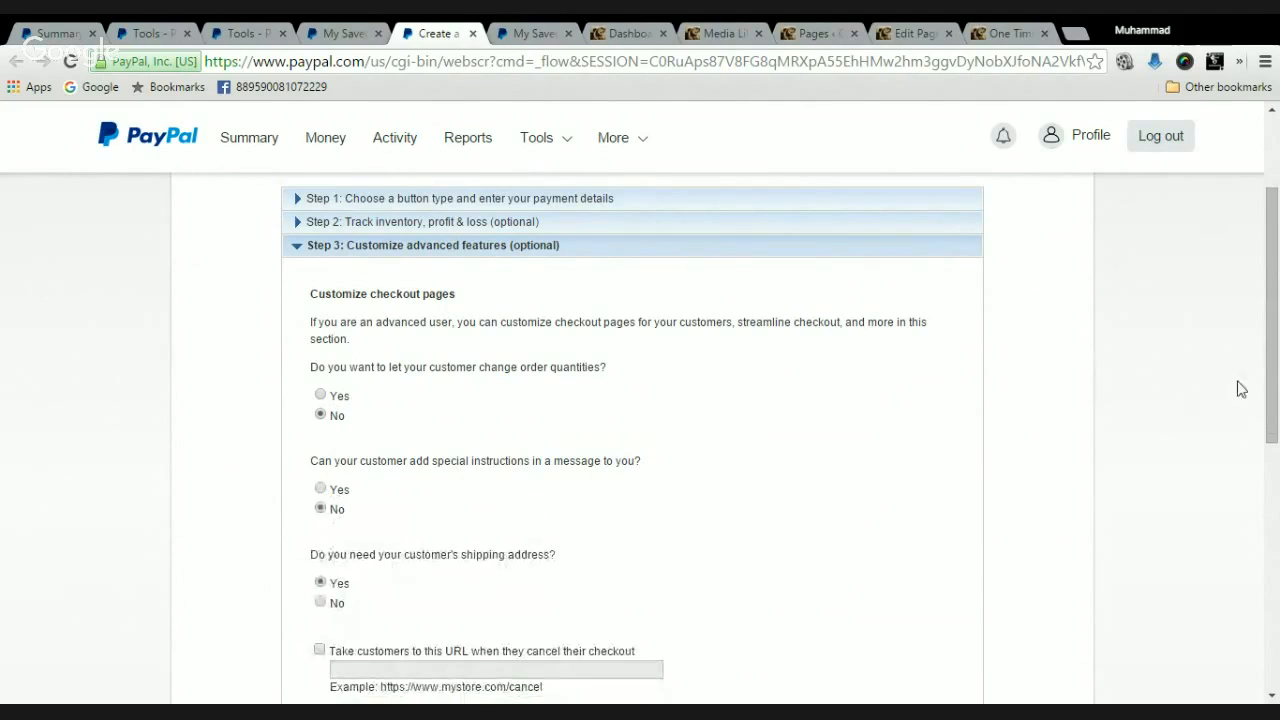
Set the customer's shipping address as not needed and enable the redirect URL for finished checkouts
{"action": "left_click_drag", "start_coordinate": [1274, 377], "coordinate": [1274, 452]}
{"action": "left_click", "coordinate": [321, 425]}
{"action": "left_click_drag", "start_coordinate": [1277, 380], "coordinate": [1274, 460]}
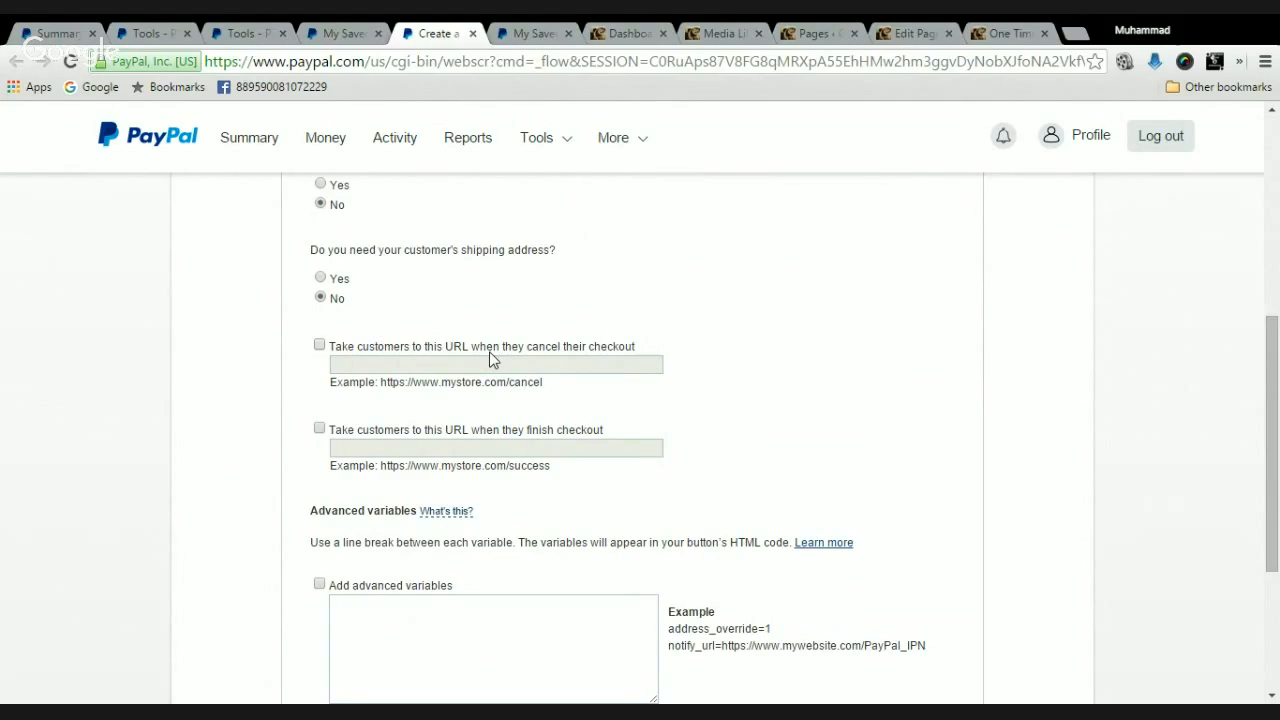
{"action": "left_click", "coordinate": [319, 429]}
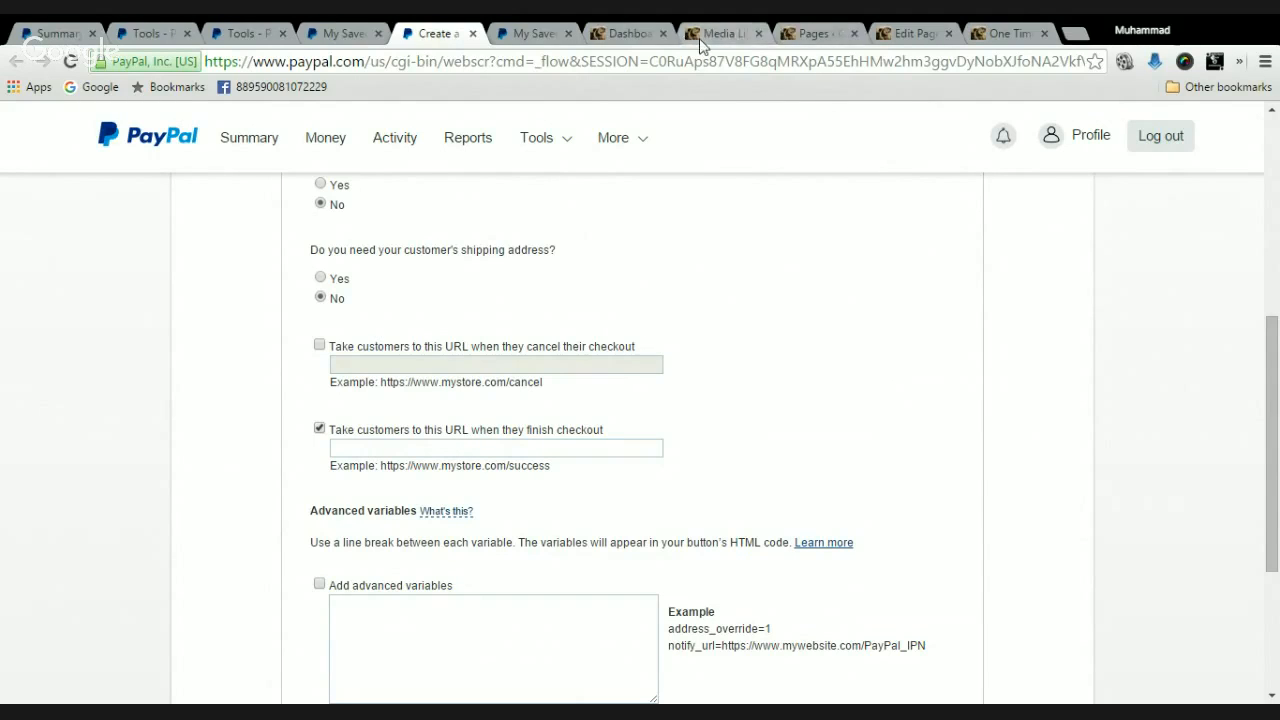
Switch to the WordPress pages list, find the "Thank You – New Subscription – SPARK2" page and view it in a new tab
{"action": "left_click", "coordinate": [815, 35]}
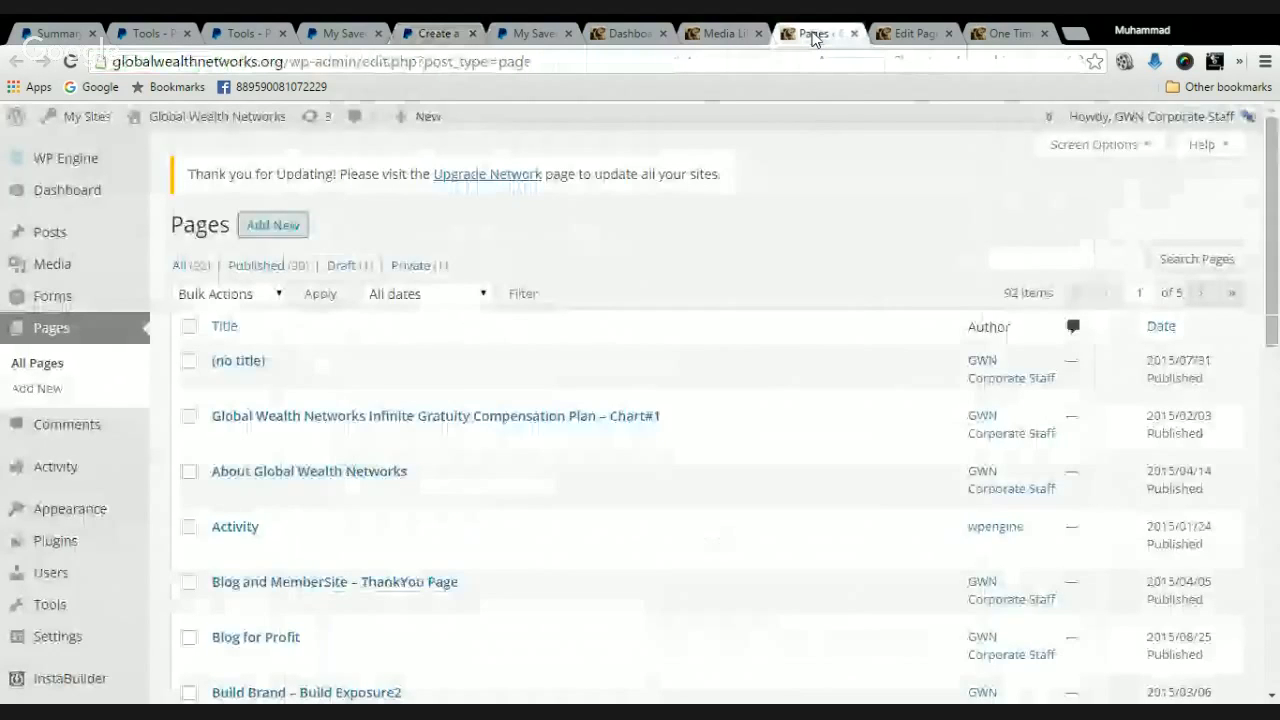
{"action": "scroll", "coordinate": [1260, 533], "scroll_direction": "down", "scroll_amount": 9}
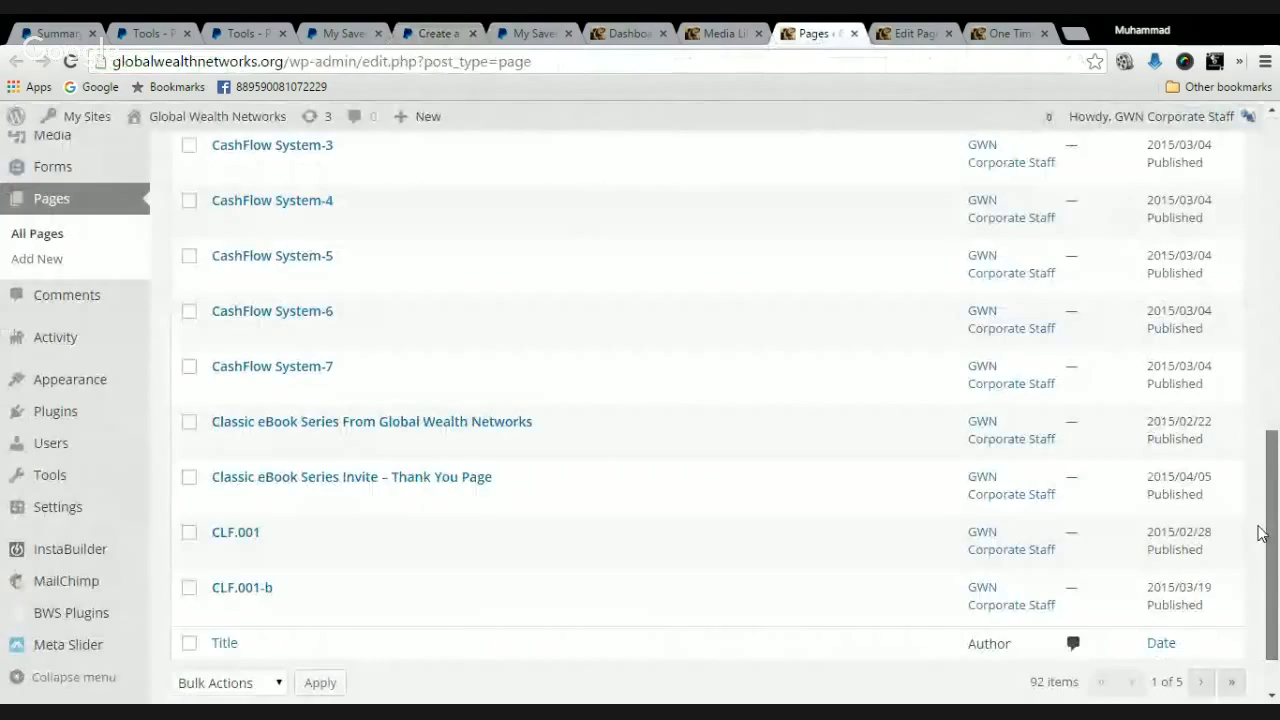
{"action": "left_click", "coordinate": [1231, 682]}
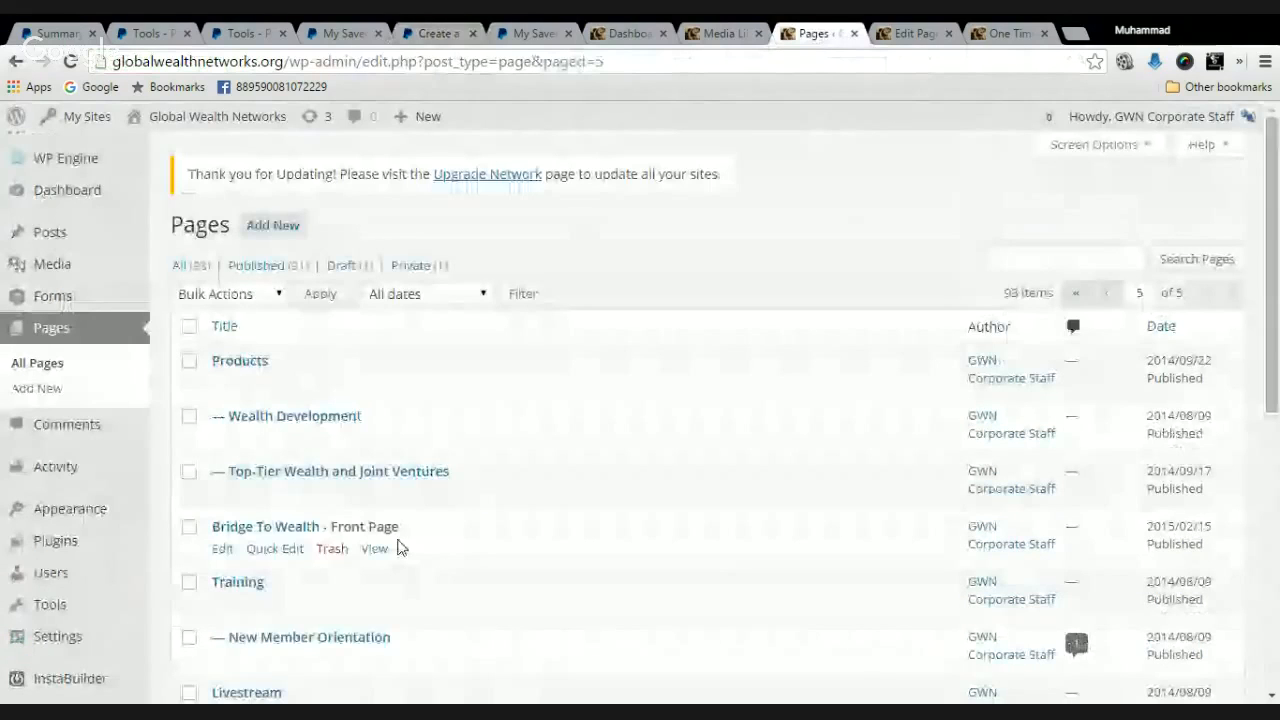
{"action": "left_click_drag", "start_coordinate": [1273, 244], "coordinate": [1113, 637]}
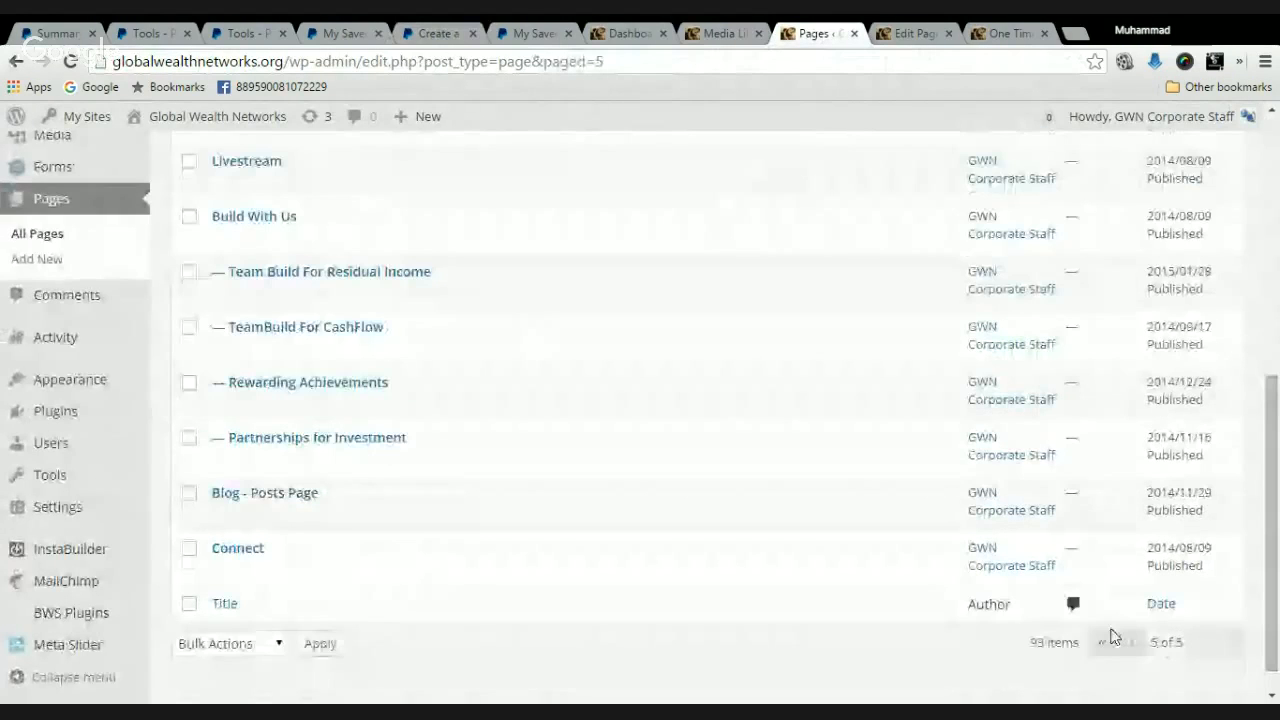
{"action": "left_click", "coordinate": [1128, 644]}
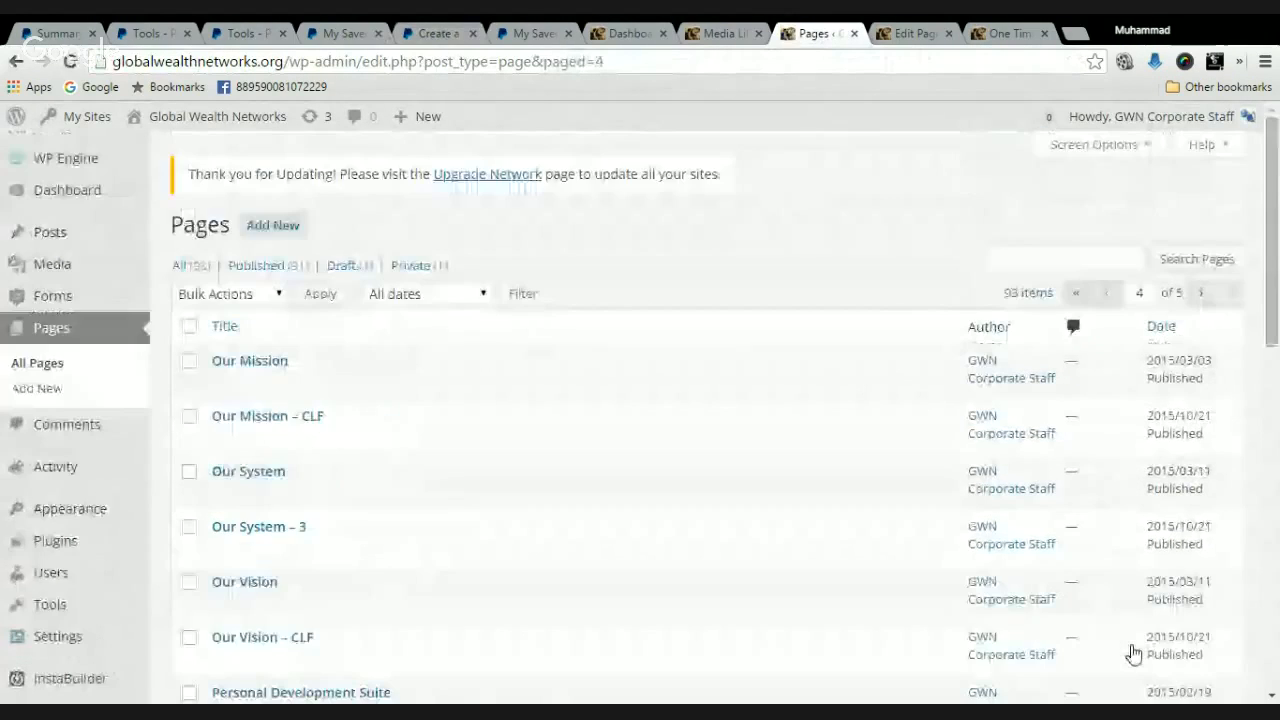
{"action": "left_click_drag", "start_coordinate": [1274, 266], "coordinate": [1277, 443]}
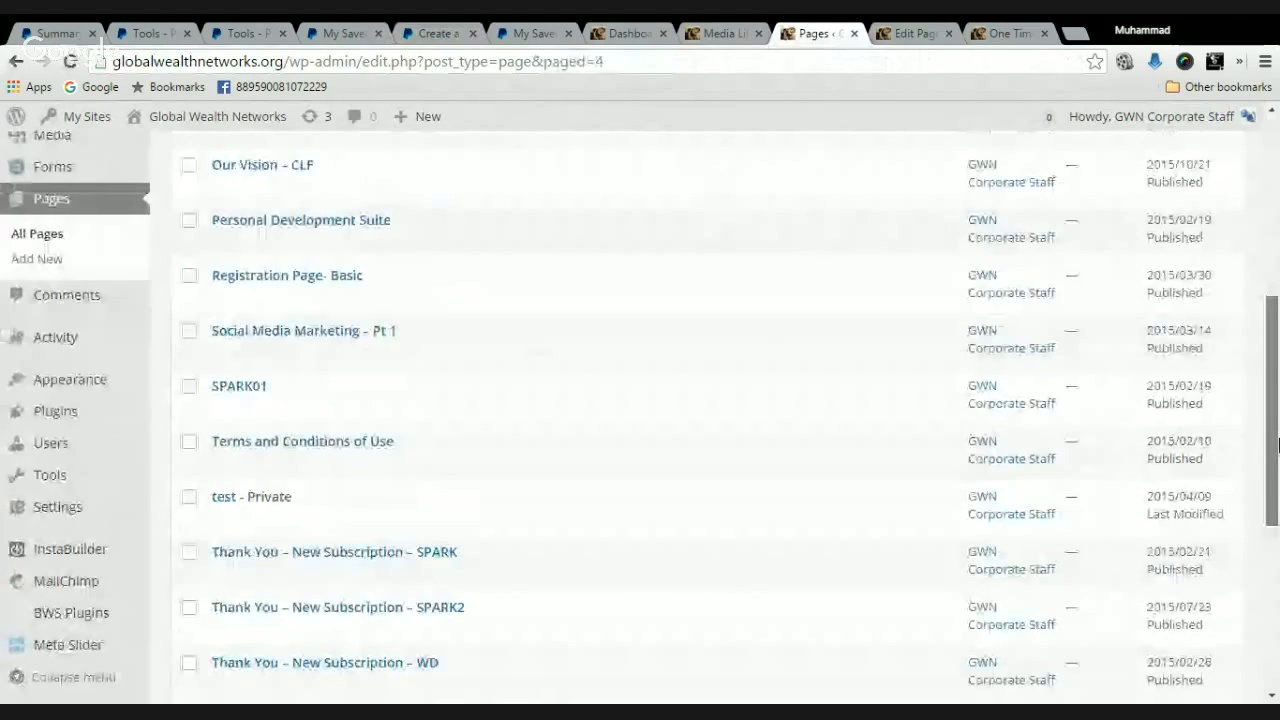
{"action": "scroll", "coordinate": [403, 356], "scroll_direction": "down", "scroll_amount": 2}
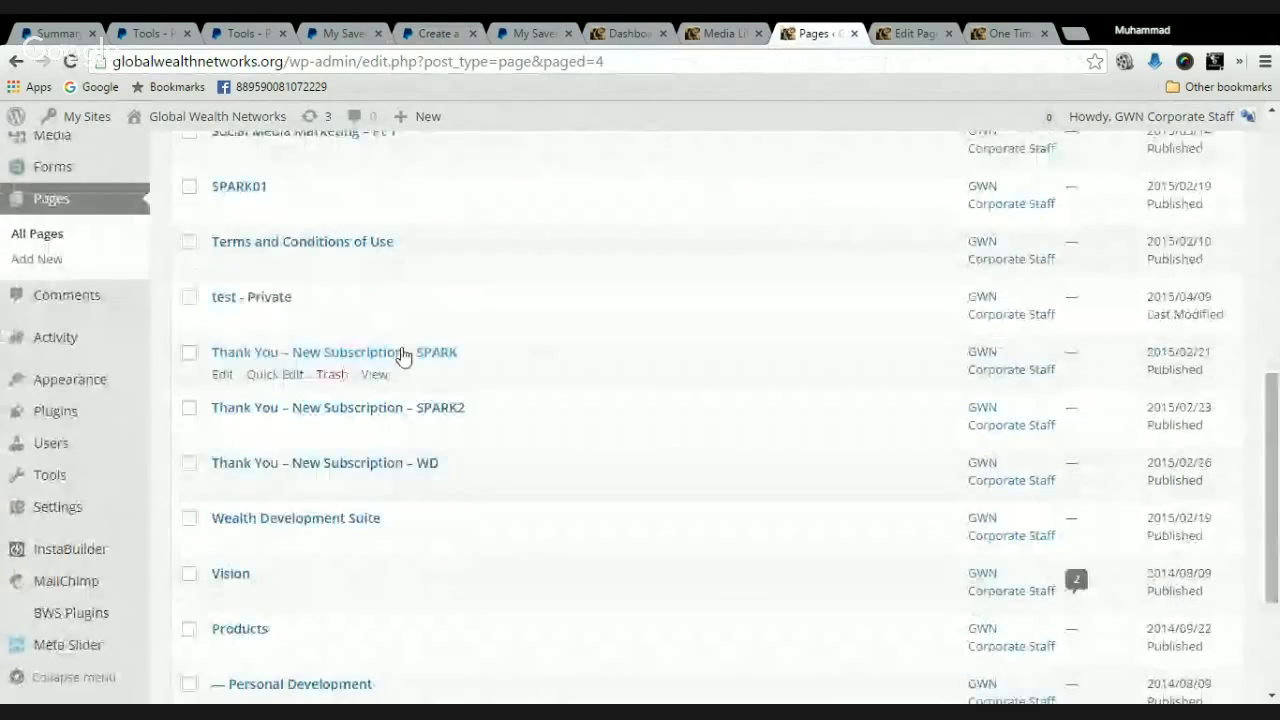
{"action": "middle_click", "coordinate": [374, 430]}
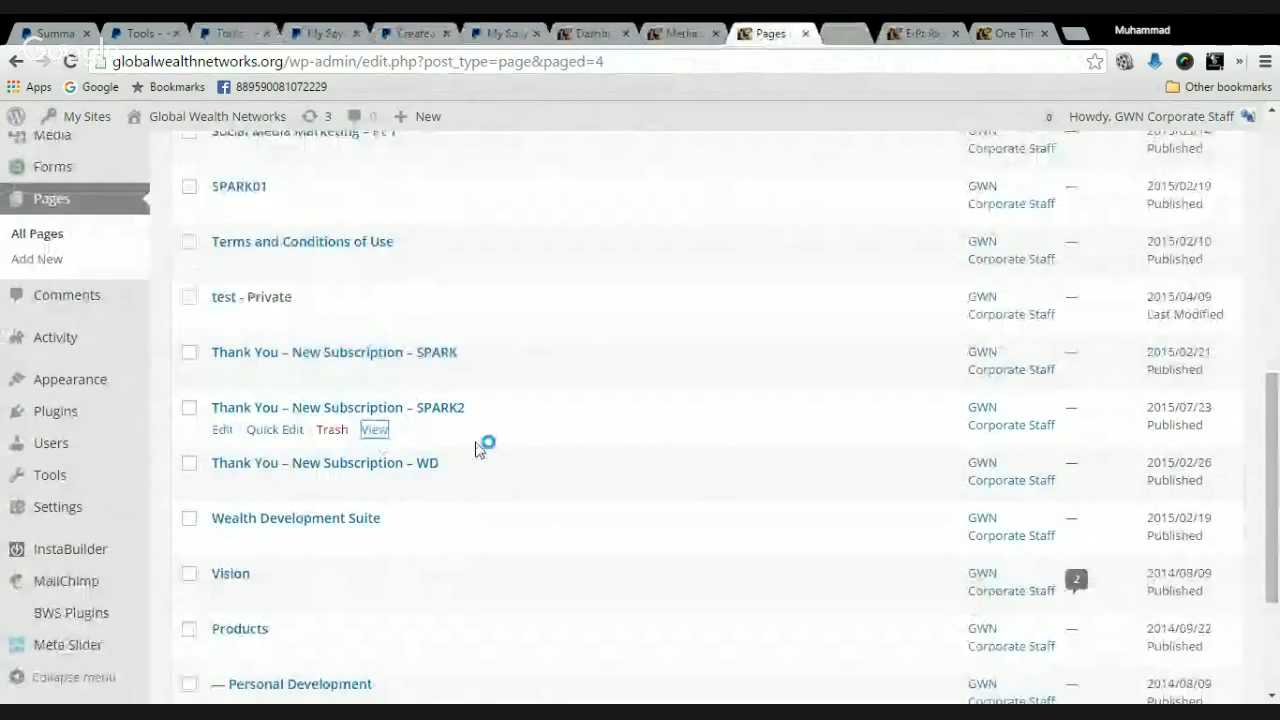
{"action": "left_click", "coordinate": [834, 38]}
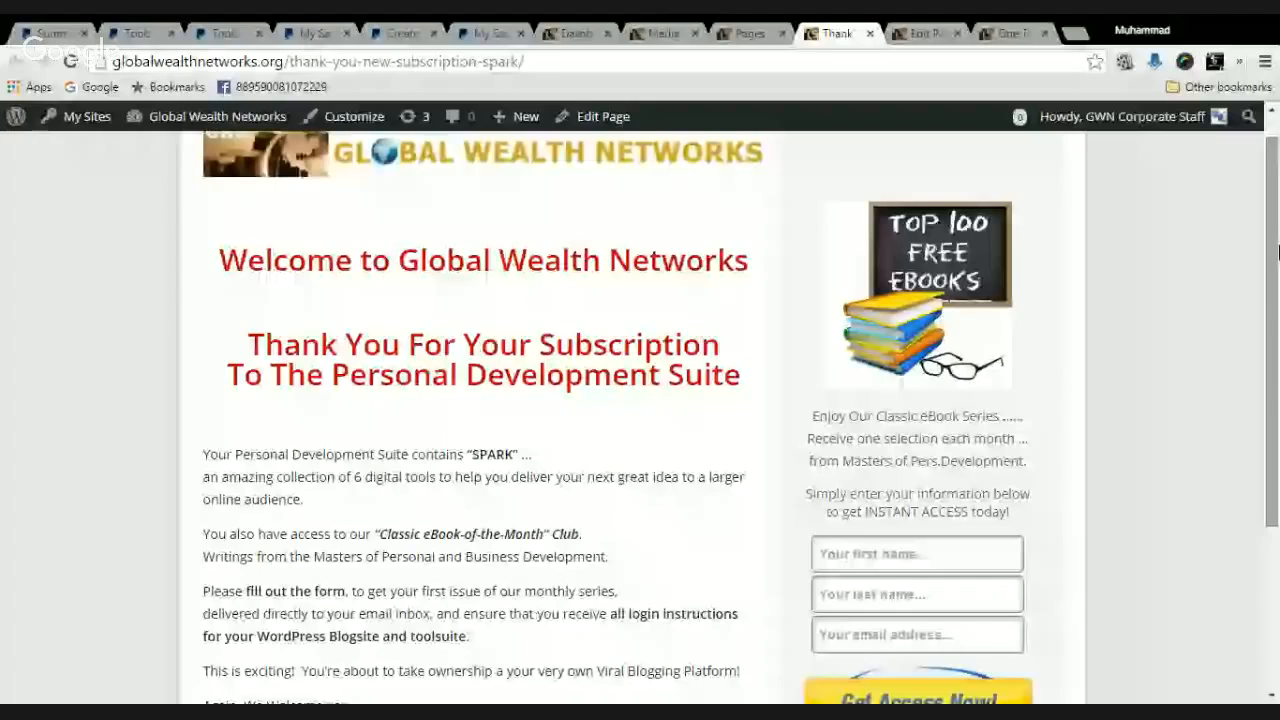
Review the thank-you page from the welcome heading and sign-up form down to the footer, and close its tab
{"action": "scroll", "coordinate": [1245, 398], "scroll_direction": "down", "scroll_amount": 1}
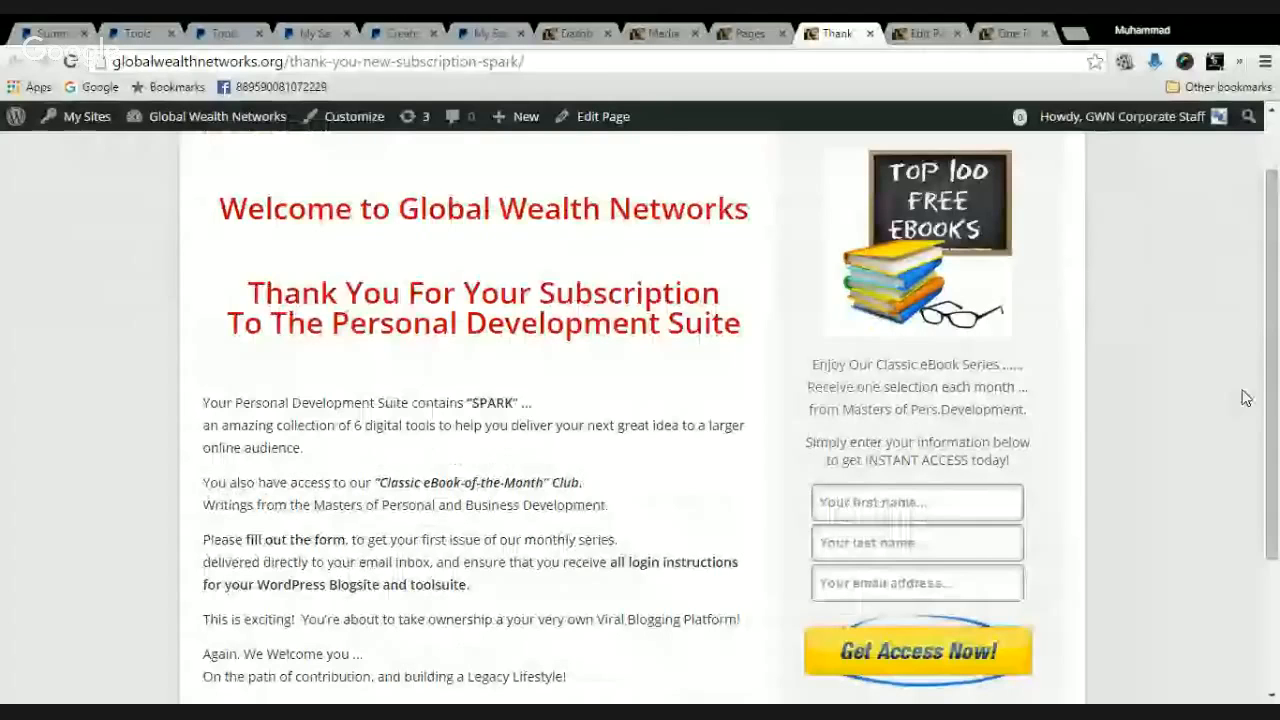
{"action": "scroll", "coordinate": [1245, 398], "scroll_direction": "down", "scroll_amount": 3}
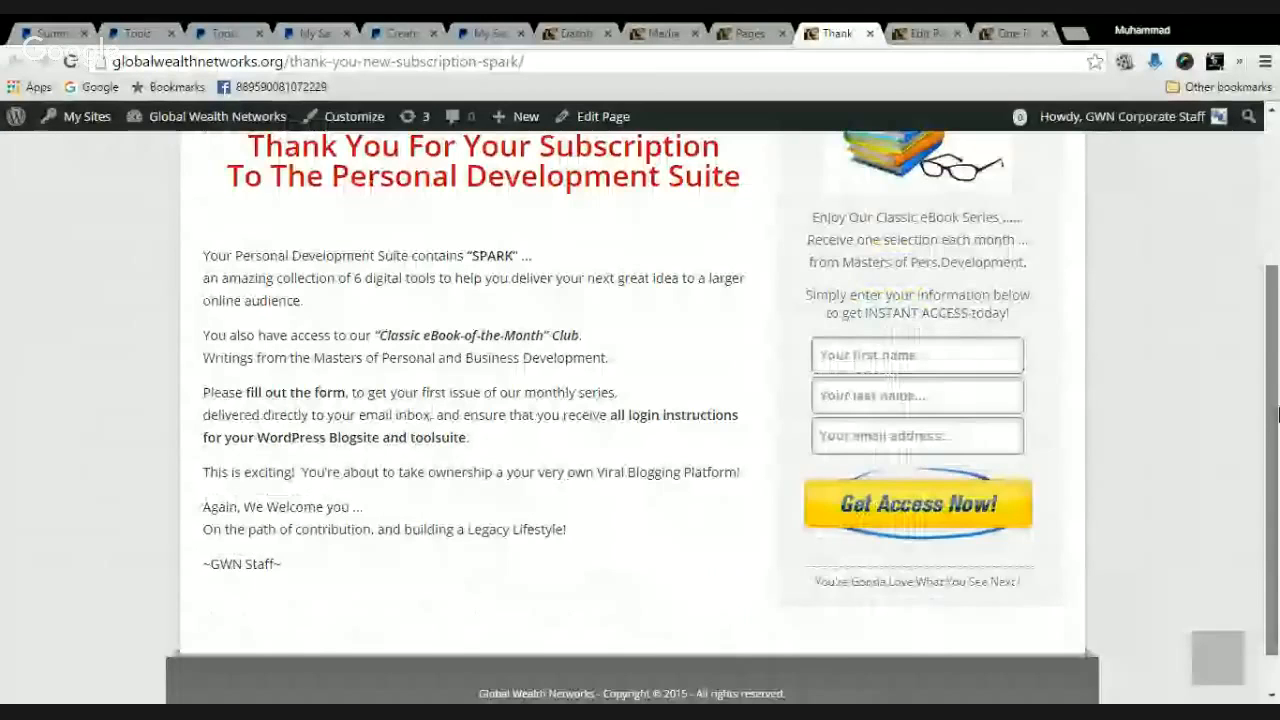
{"action": "left_click_drag", "start_coordinate": [1277, 414], "coordinate": [1277, 416]}
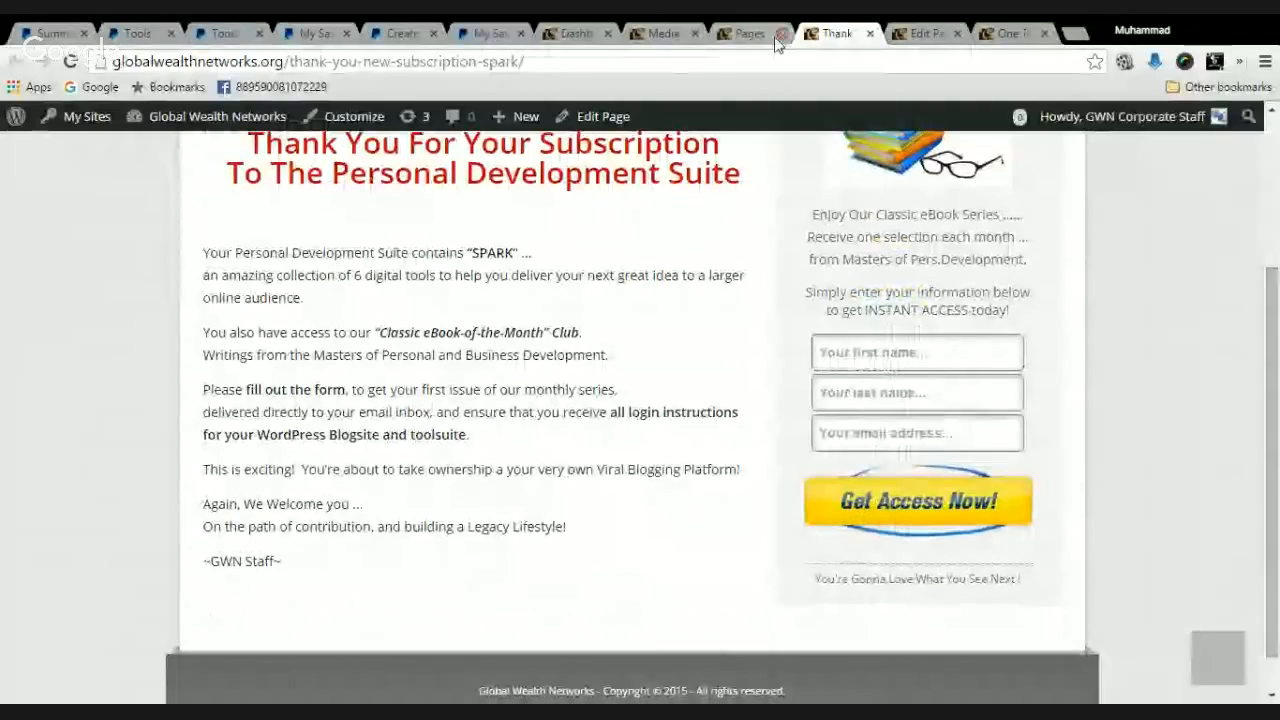
{"action": "left_click", "coordinate": [869, 34]}
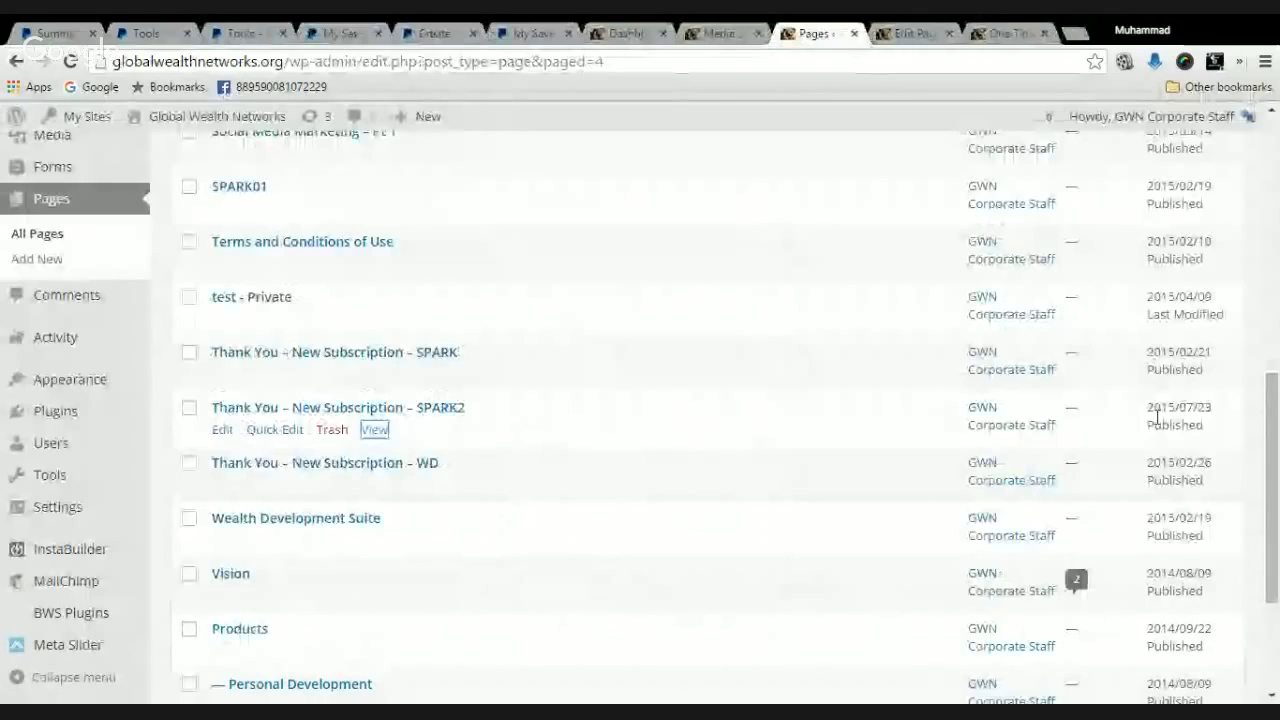
View the "Thank You – New Subscription – SPARK" page in a new tab, select its web address and review its welcome text
{"action": "left_click_drag", "start_coordinate": [1274, 455], "coordinate": [1276, 460]}
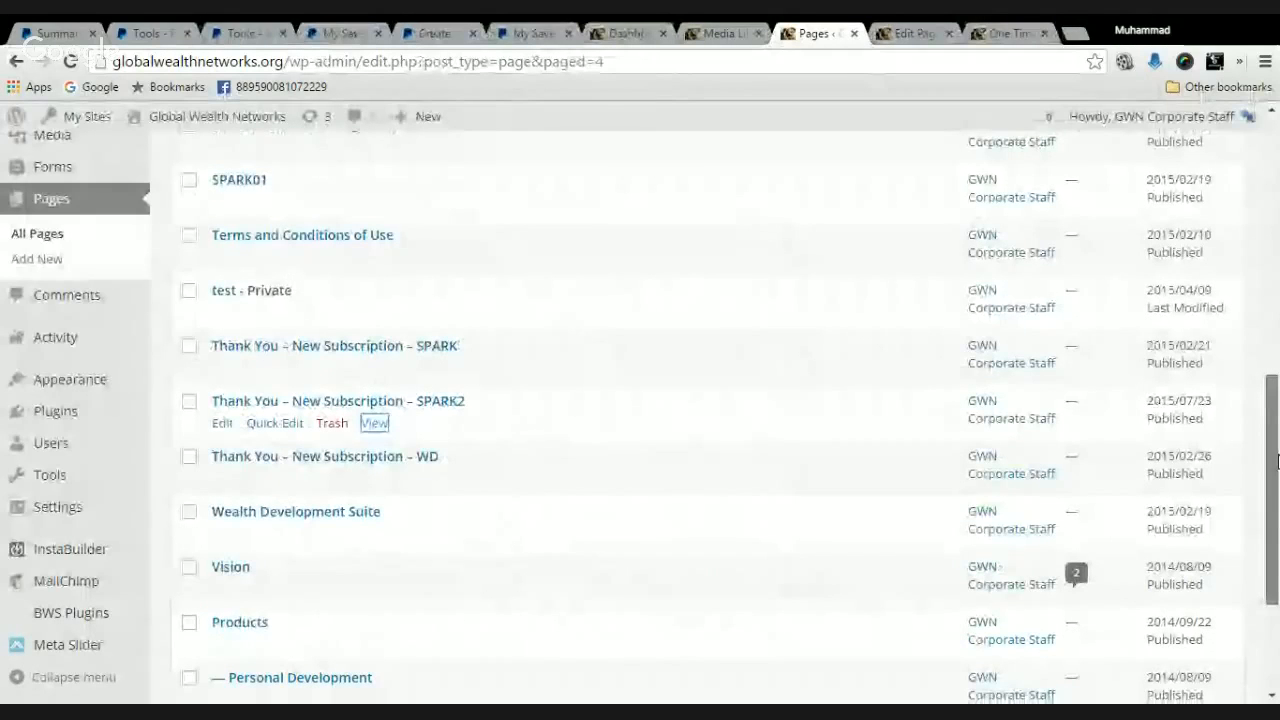
{"action": "scroll", "coordinate": [519, 263], "scroll_direction": "down", "scroll_amount": 3}
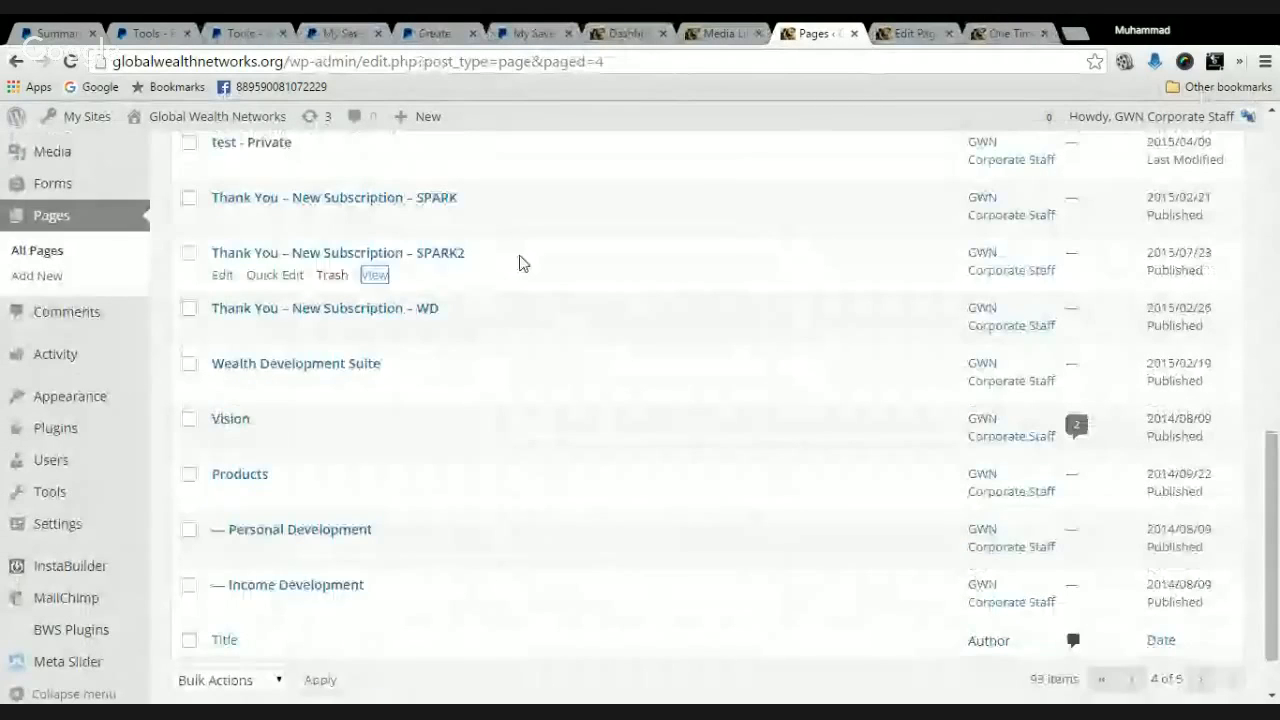
{"action": "left_click", "coordinate": [830, 33]}
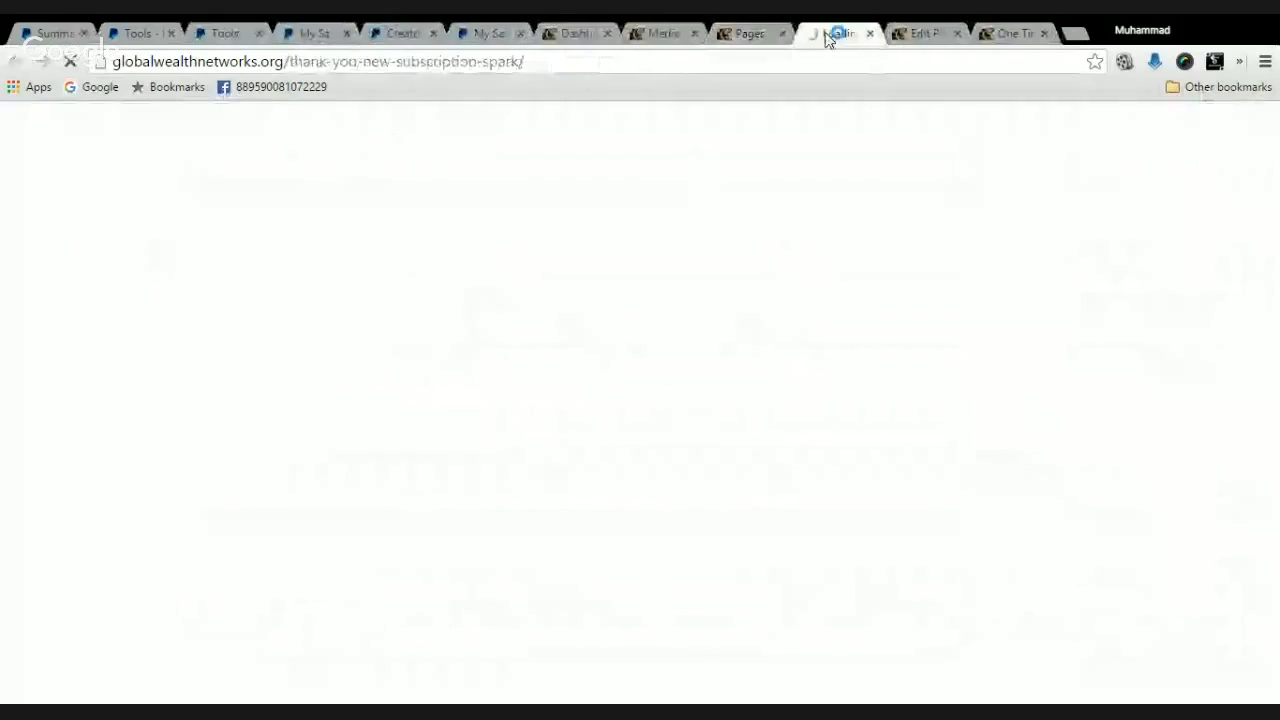
{"action": "left_click_drag", "start_coordinate": [523, 62], "coordinate": [166, 80]}
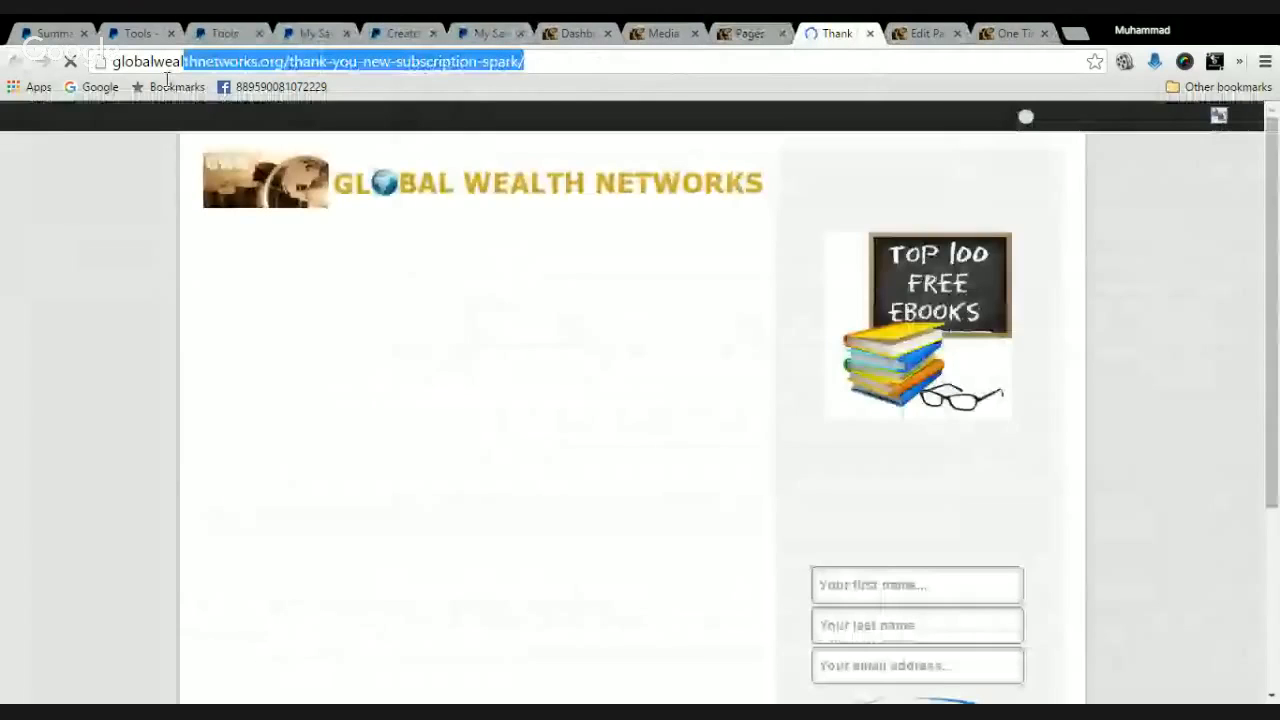
{"action": "left_click_drag", "start_coordinate": [166, 80], "coordinate": [192, 70]}
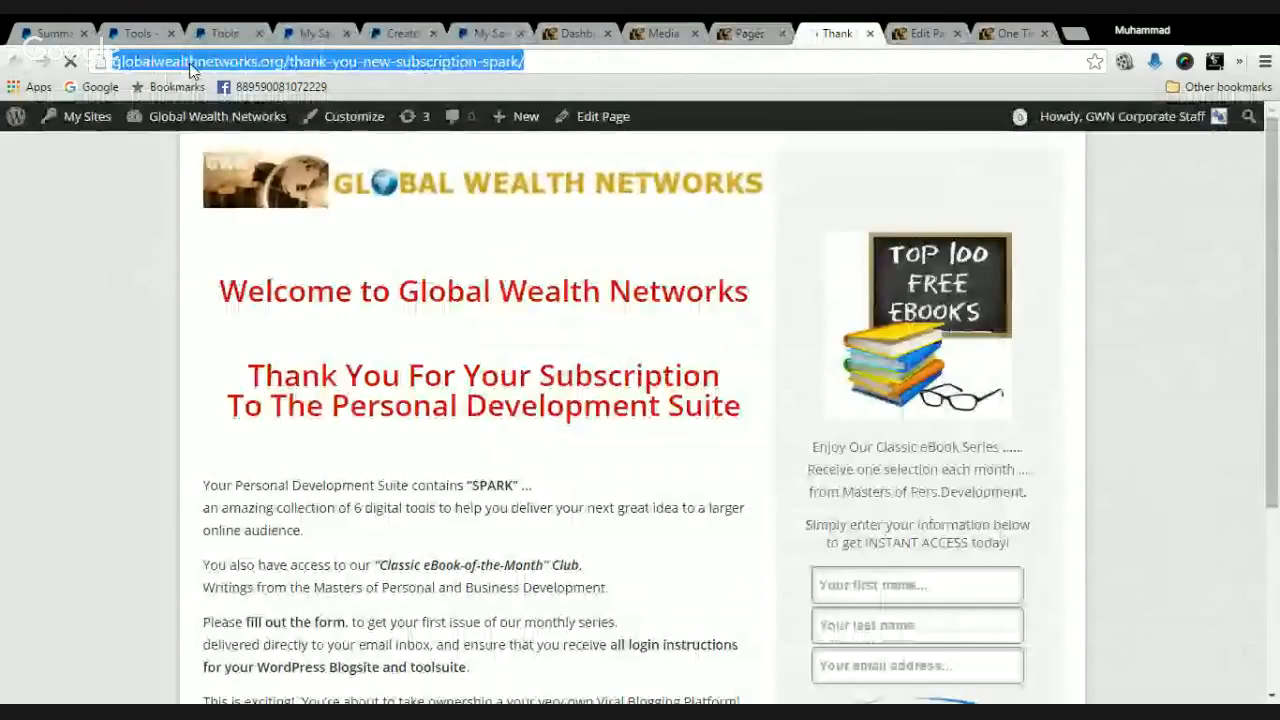
{"action": "left_click", "coordinate": [540, 273]}
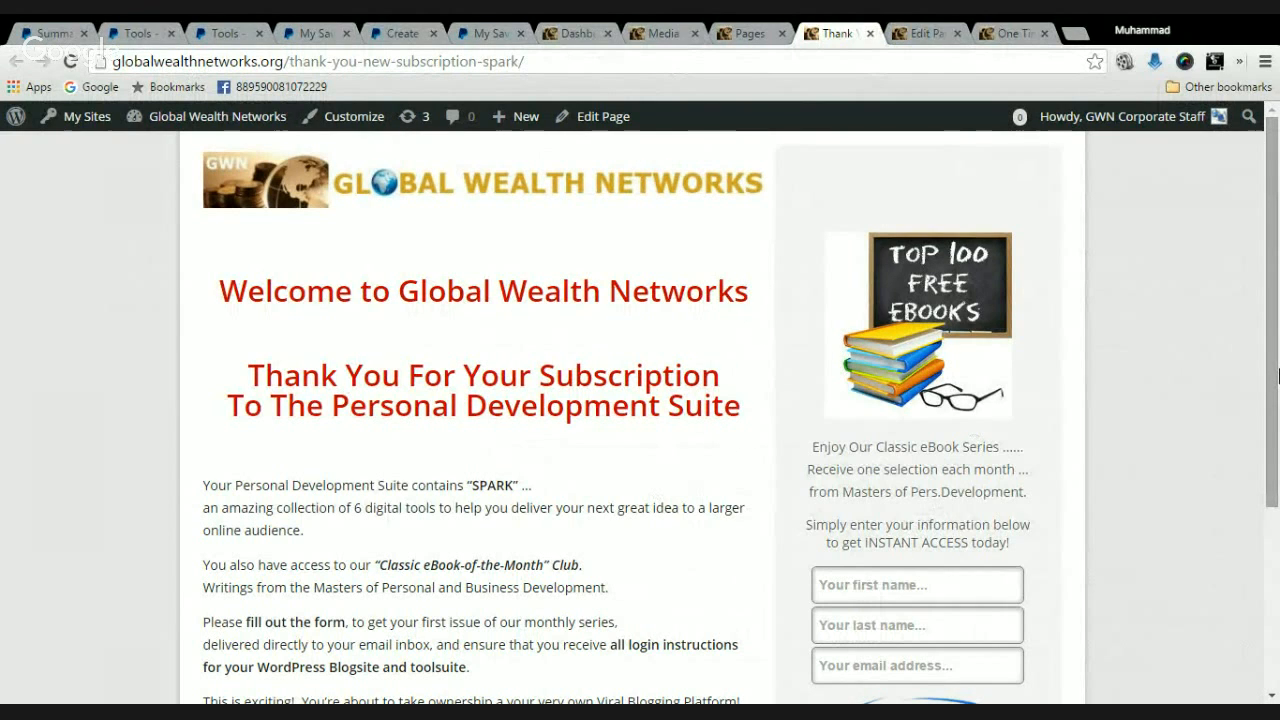
{"action": "left_click_drag", "start_coordinate": [1277, 374], "coordinate": [1277, 392]}
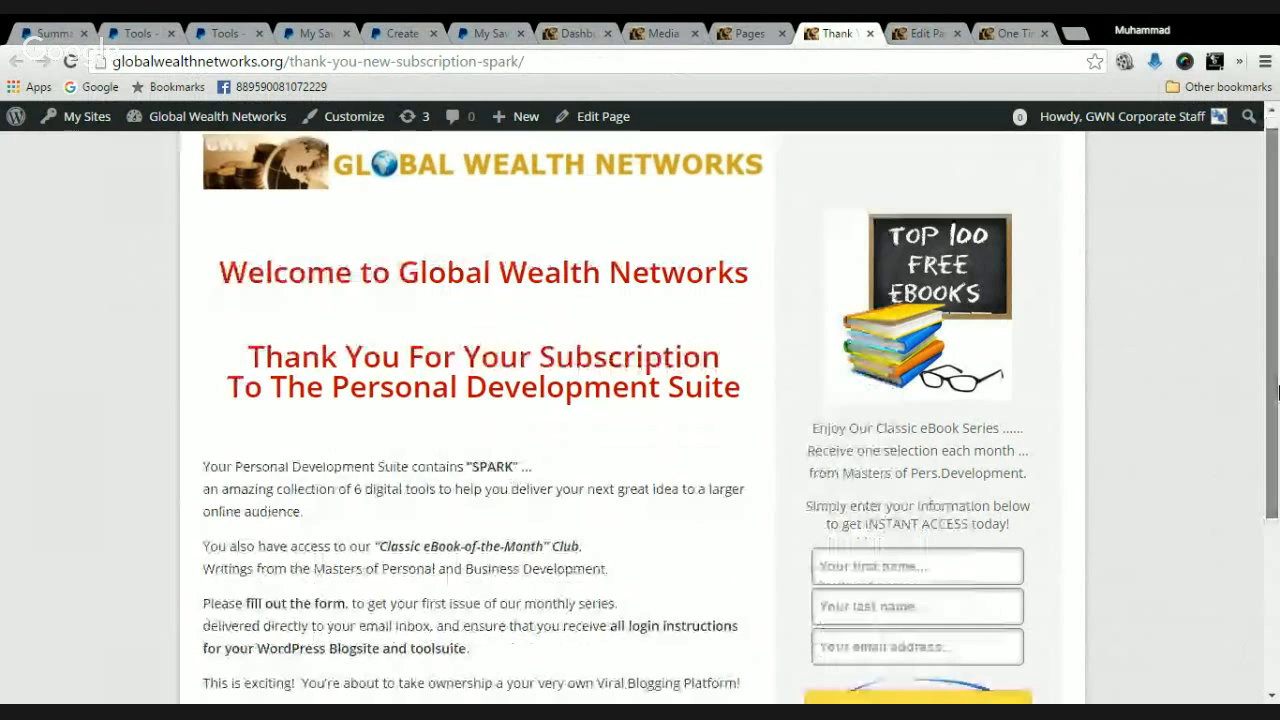
{"action": "scroll", "coordinate": [889, 380], "scroll_direction": "down", "scroll_amount": 1}
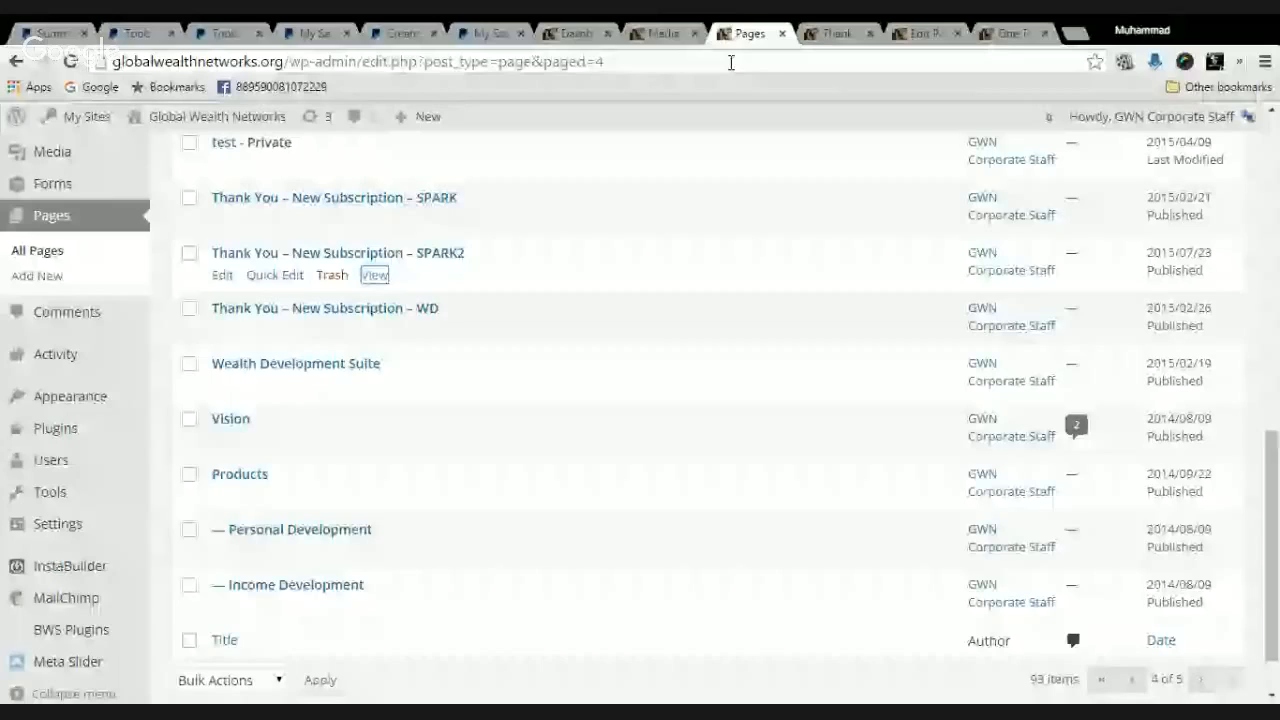
View the "Thank You – New Subscription – WD" page in a new tab, close it and return to the pages list
{"action": "middle_click", "coordinate": [374, 330]}
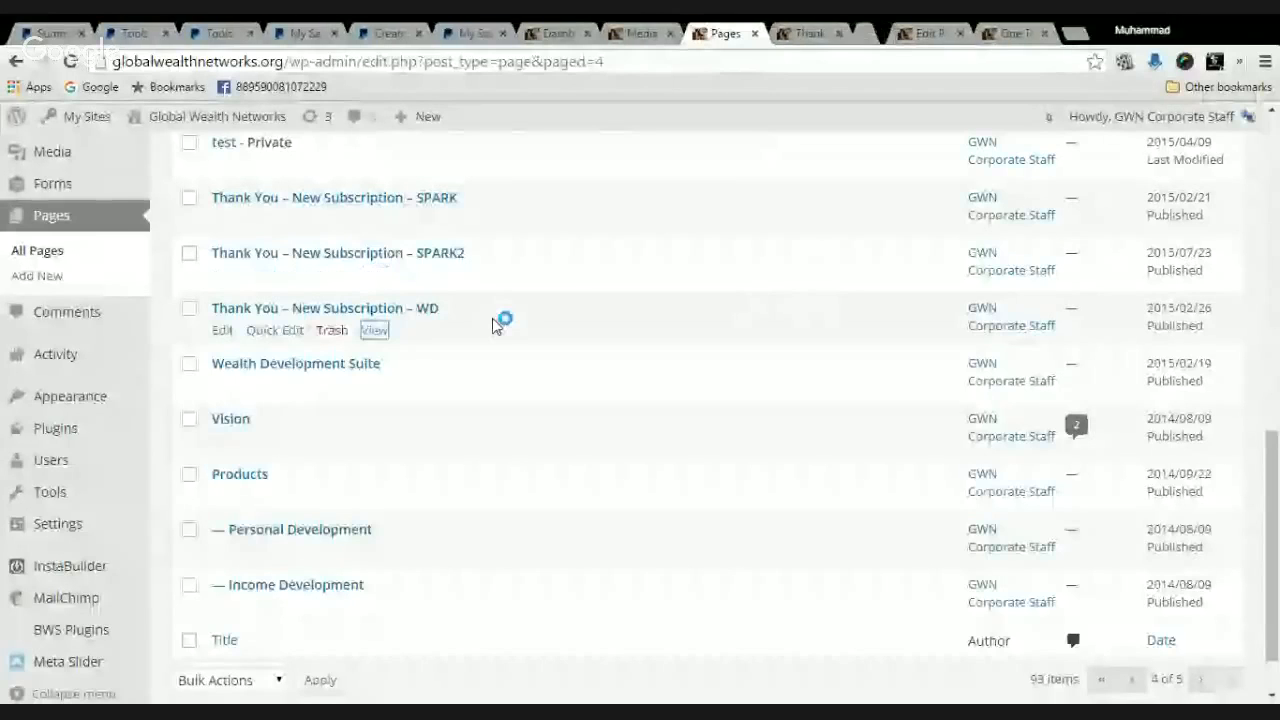
{"action": "left_click", "coordinate": [857, 33]}
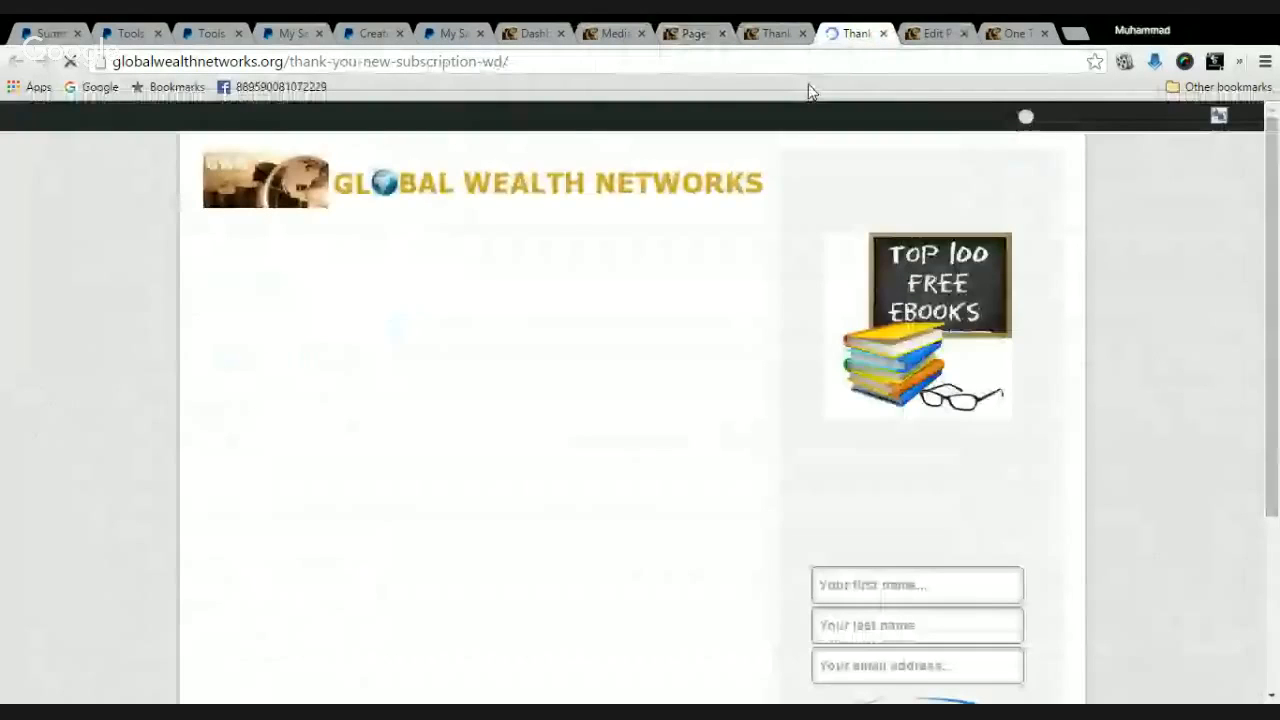
{"action": "left_click", "coordinate": [883, 34]}
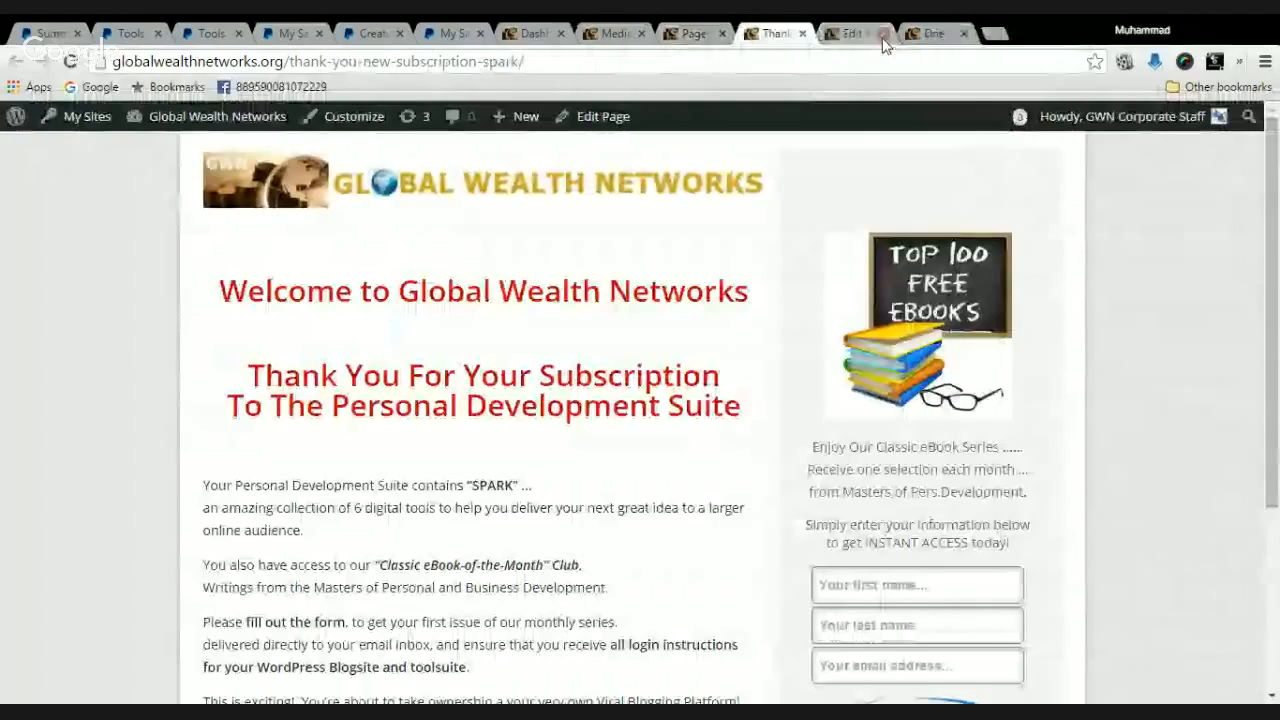
{"action": "left_click", "coordinate": [693, 33]}
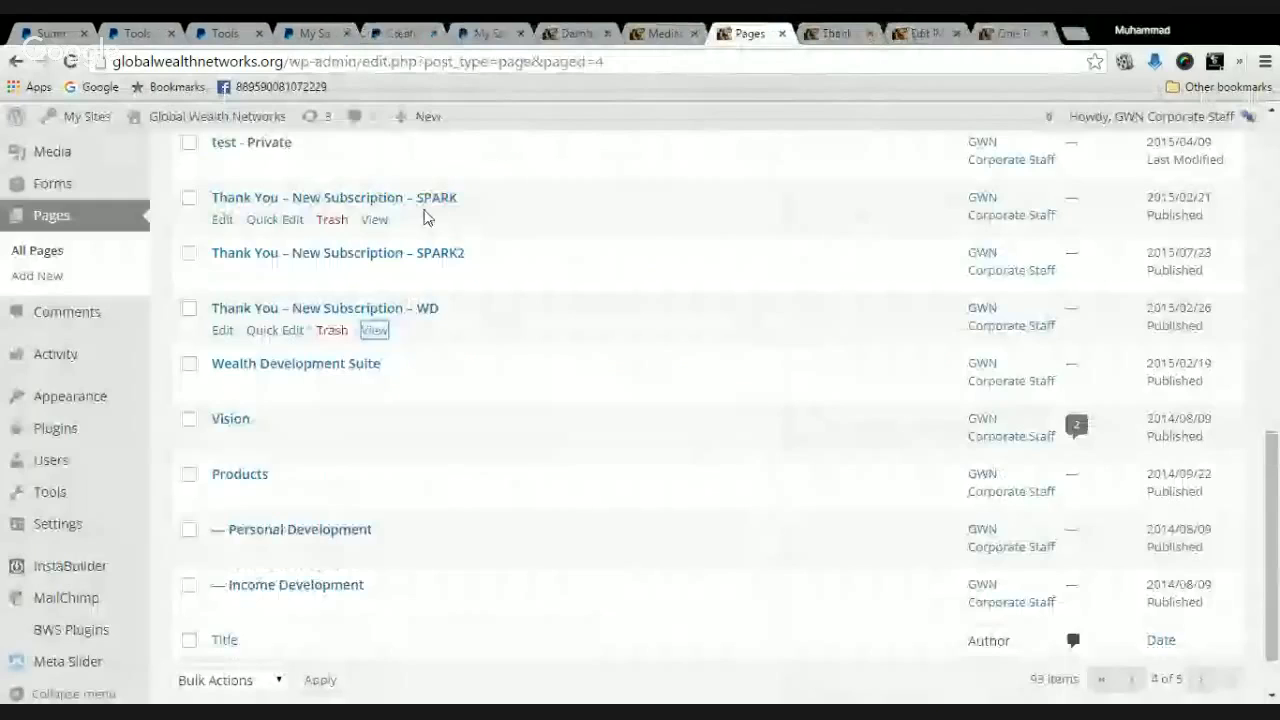
Look through pages 3 and 2 of the WordPress pages list for a checkout redirect page, ending on page 3
{"action": "left_click", "coordinate": [1134, 684]}
{"action": "left_click", "coordinate": [1134, 684]}
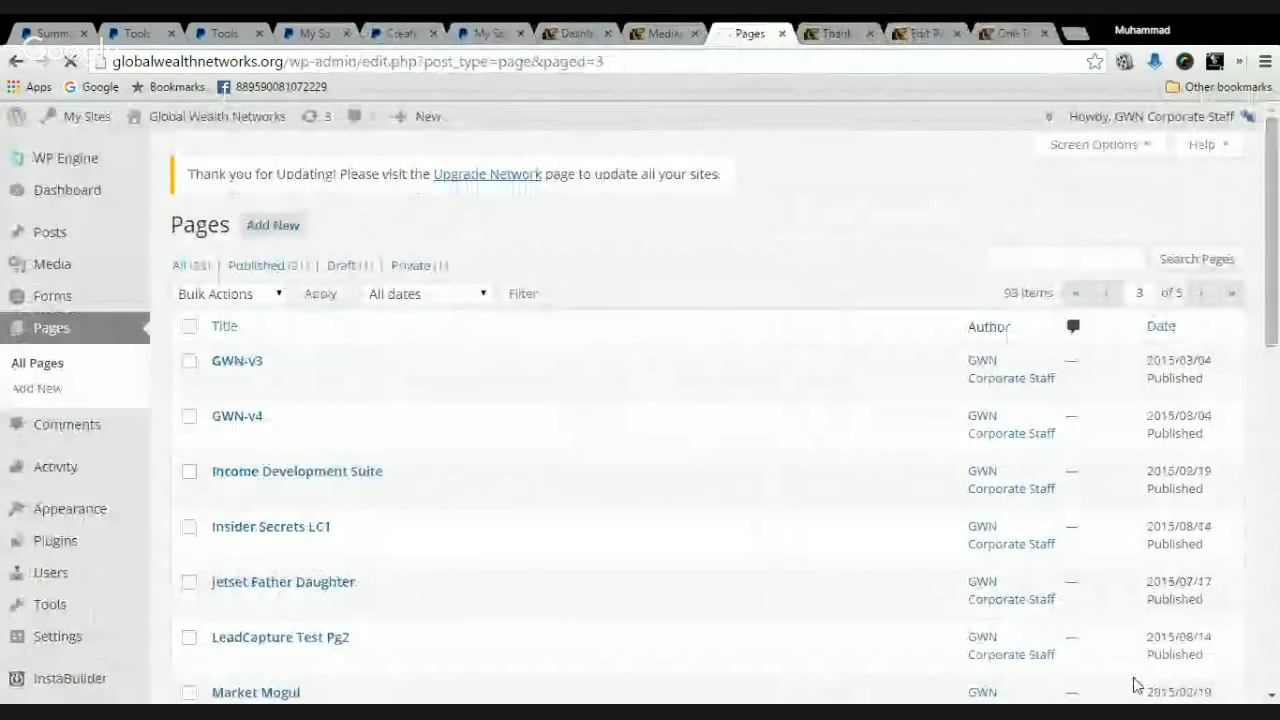
{"action": "scroll", "coordinate": [1272, 345], "scroll_direction": "down", "scroll_amount": 3}
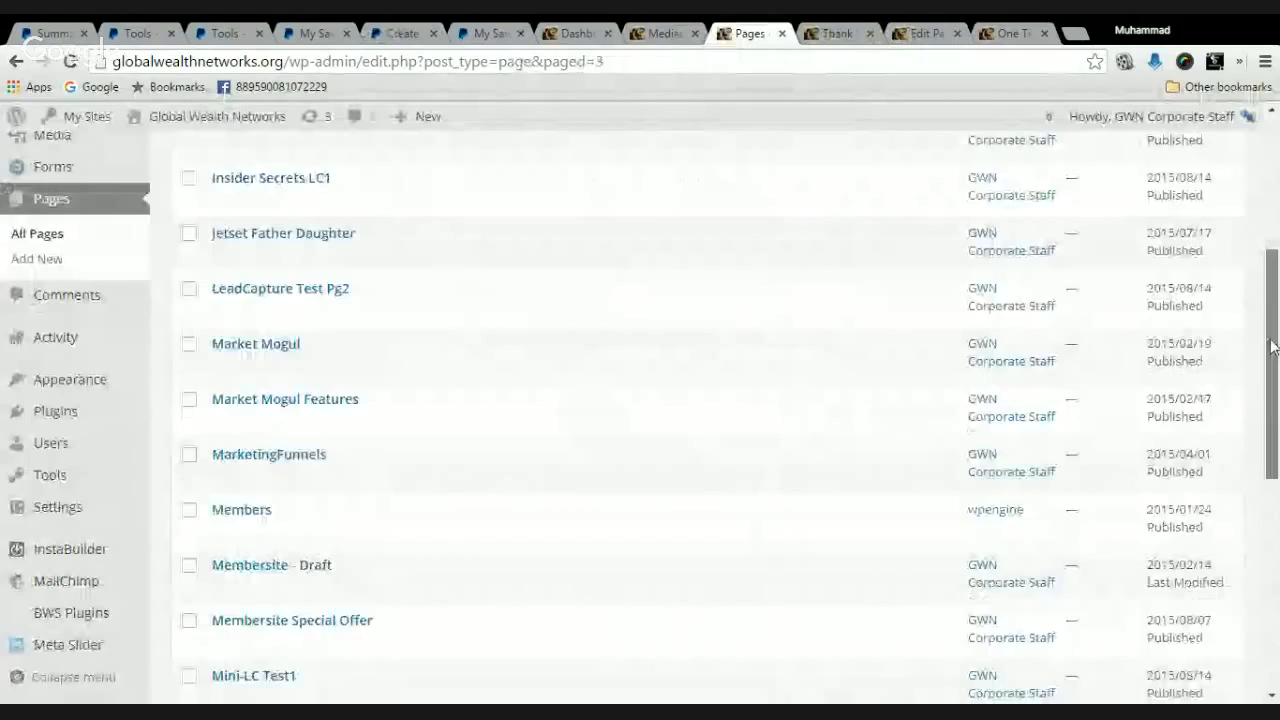
{"action": "left_click_drag", "start_coordinate": [1272, 345], "coordinate": [1231, 568]}
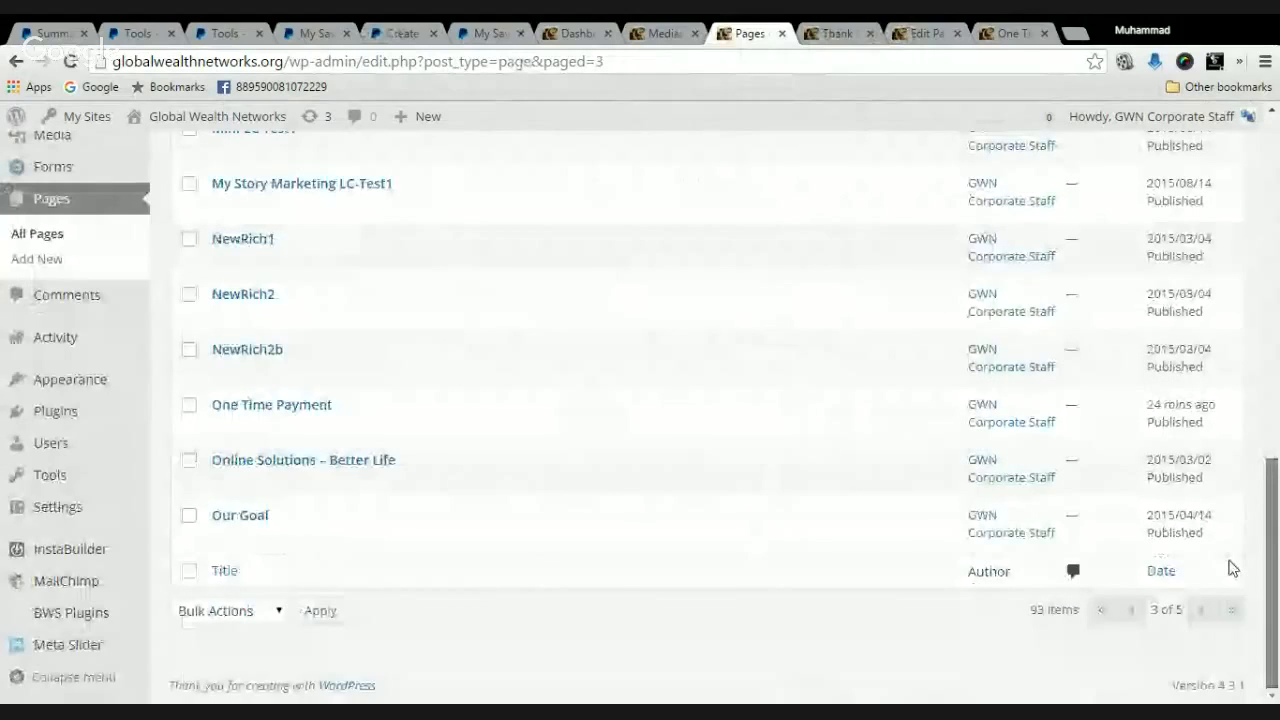
{"action": "left_click", "coordinate": [1138, 609]}
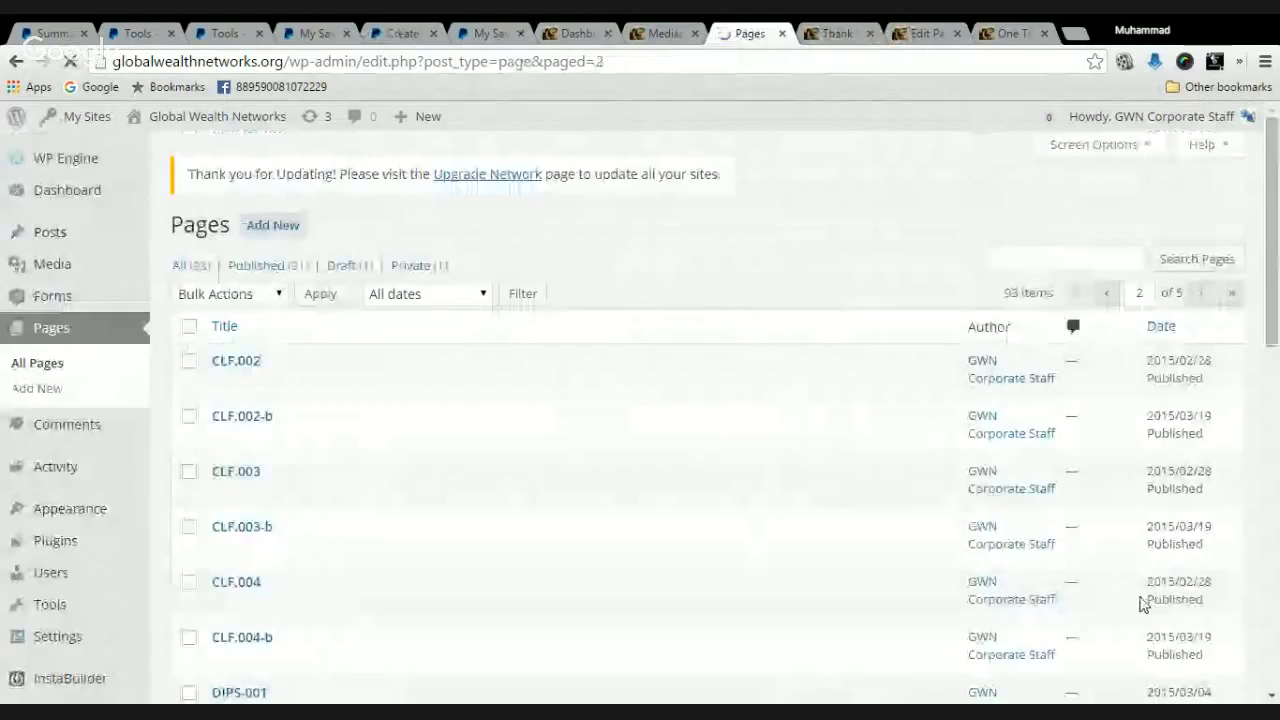
{"action": "scroll", "coordinate": [1250, 543], "scroll_direction": "down", "scroll_amount": 6}
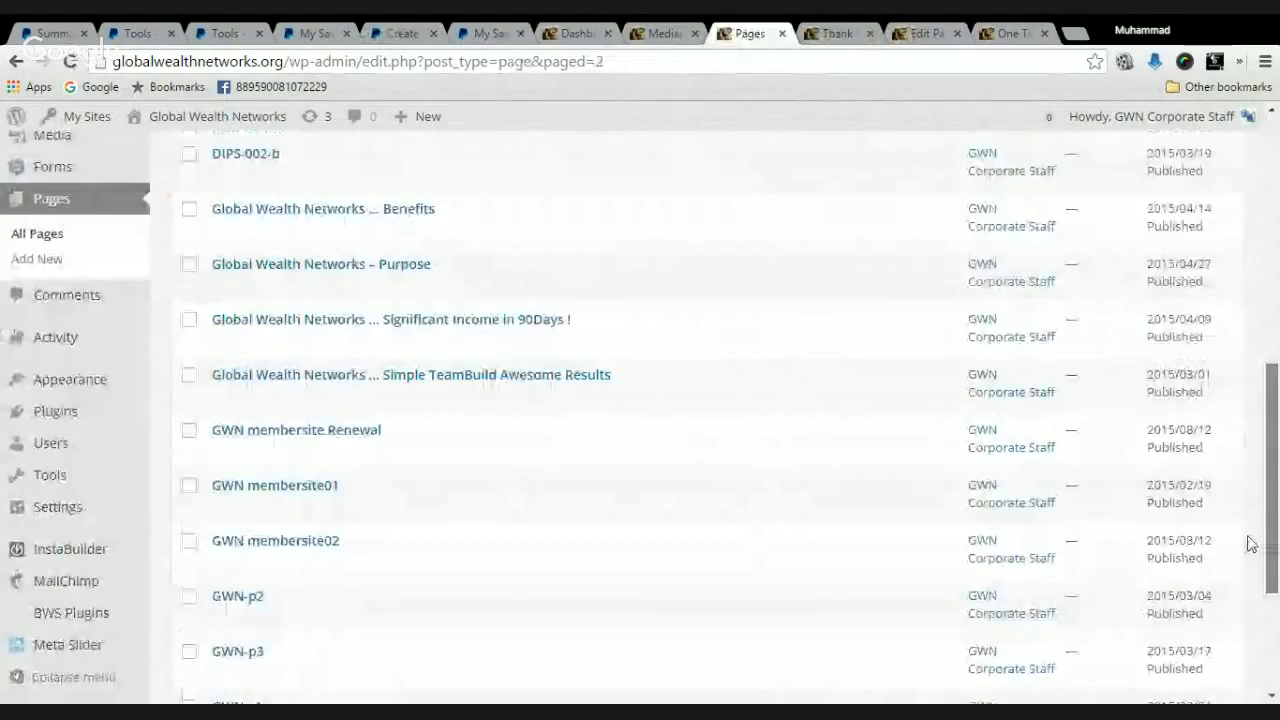
{"action": "scroll", "coordinate": [1208, 643], "scroll_direction": "down", "scroll_amount": 3}
{"action": "left_click", "coordinate": [1202, 614]}
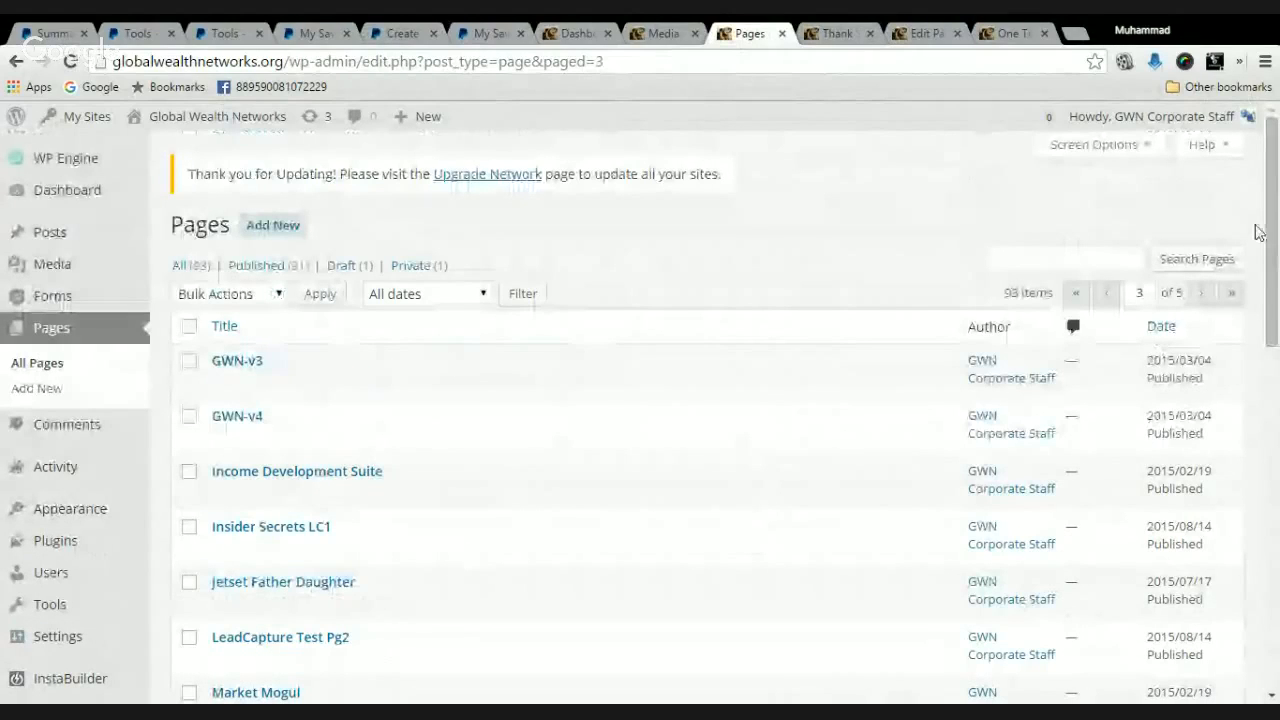
Find the "Our Goal" page on page 3 of the list and view it in a new tab
{"action": "left_click_drag", "start_coordinate": [1276, 232], "coordinate": [1270, 362]}
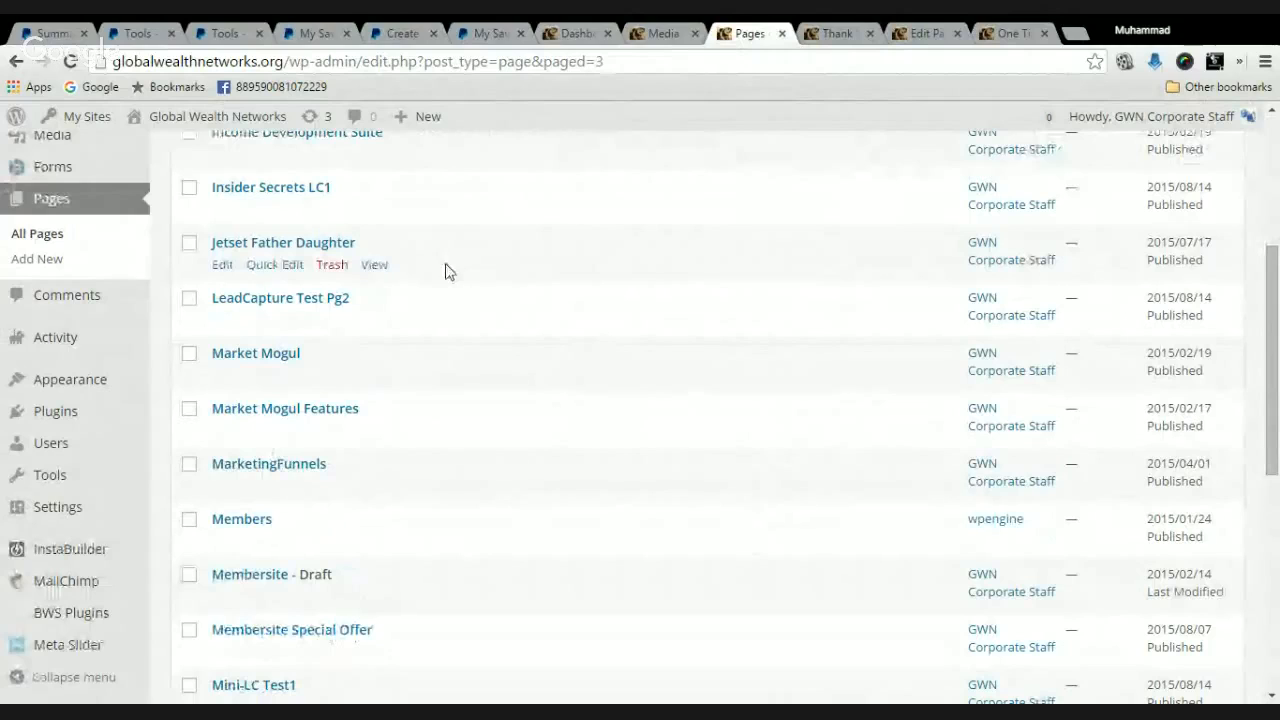
{"action": "left_click_drag", "start_coordinate": [1276, 300], "coordinate": [1276, 510]}
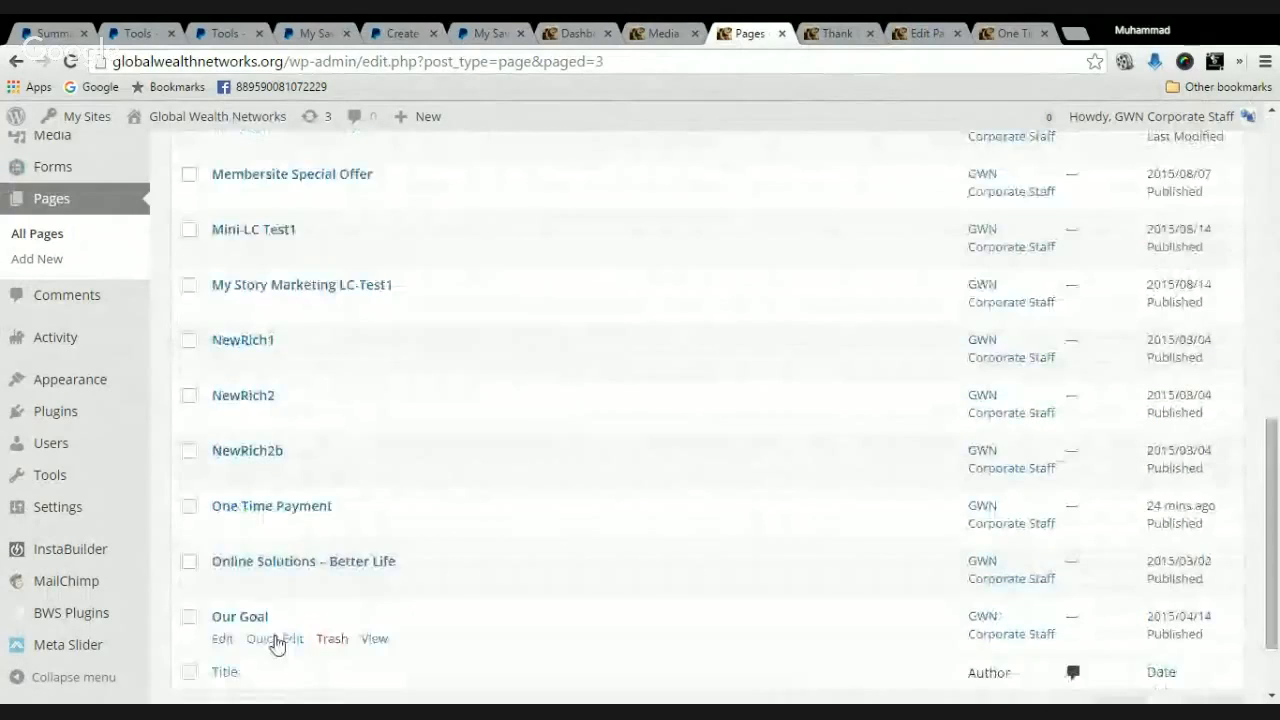
{"action": "left_click", "coordinate": [374, 638]}
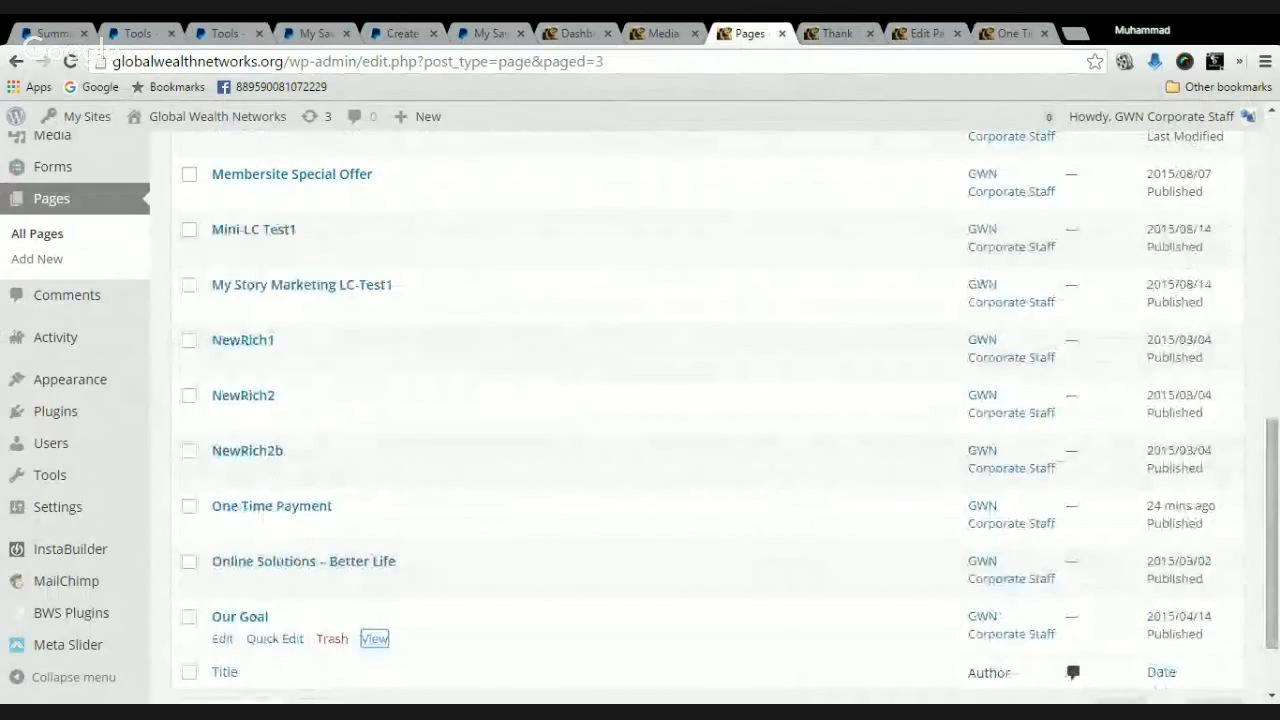
{"action": "left_click", "coordinate": [848, 33]}
{"action": "left_click", "coordinate": [117, 63]}
{"action": "key", "text": "ctrl+c"}
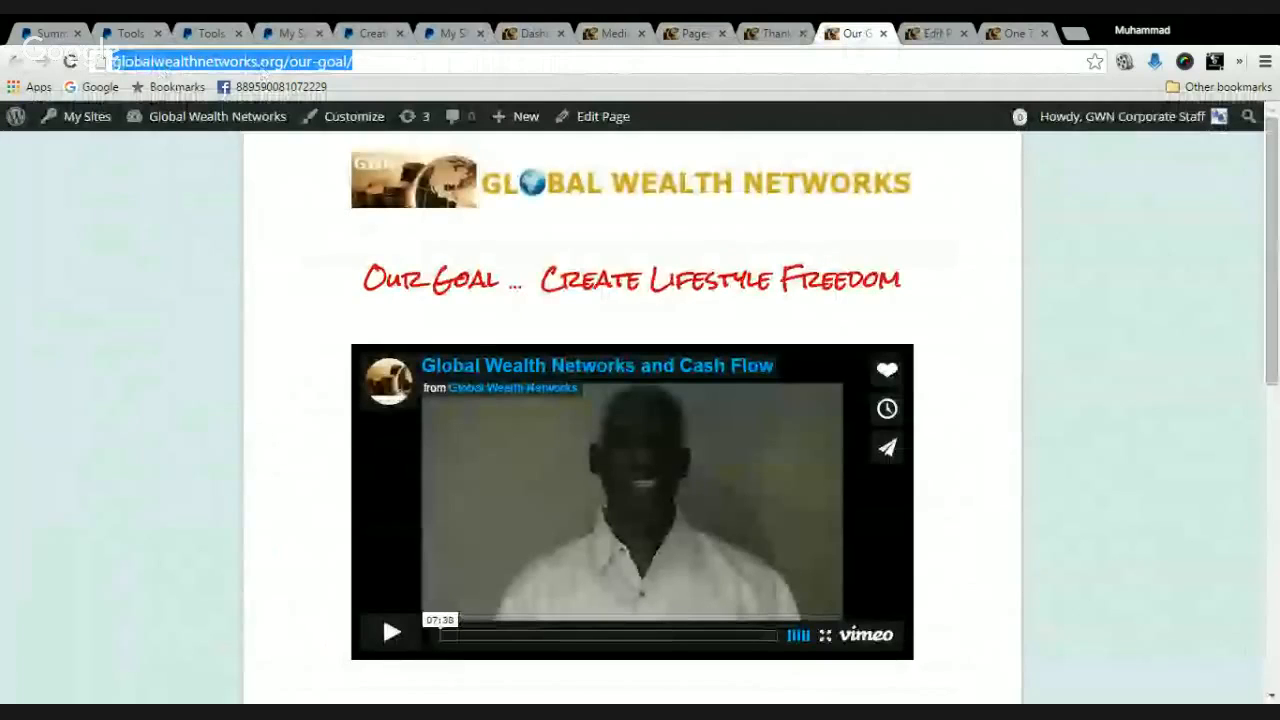
{"action": "left_click", "coordinate": [369, 35]}
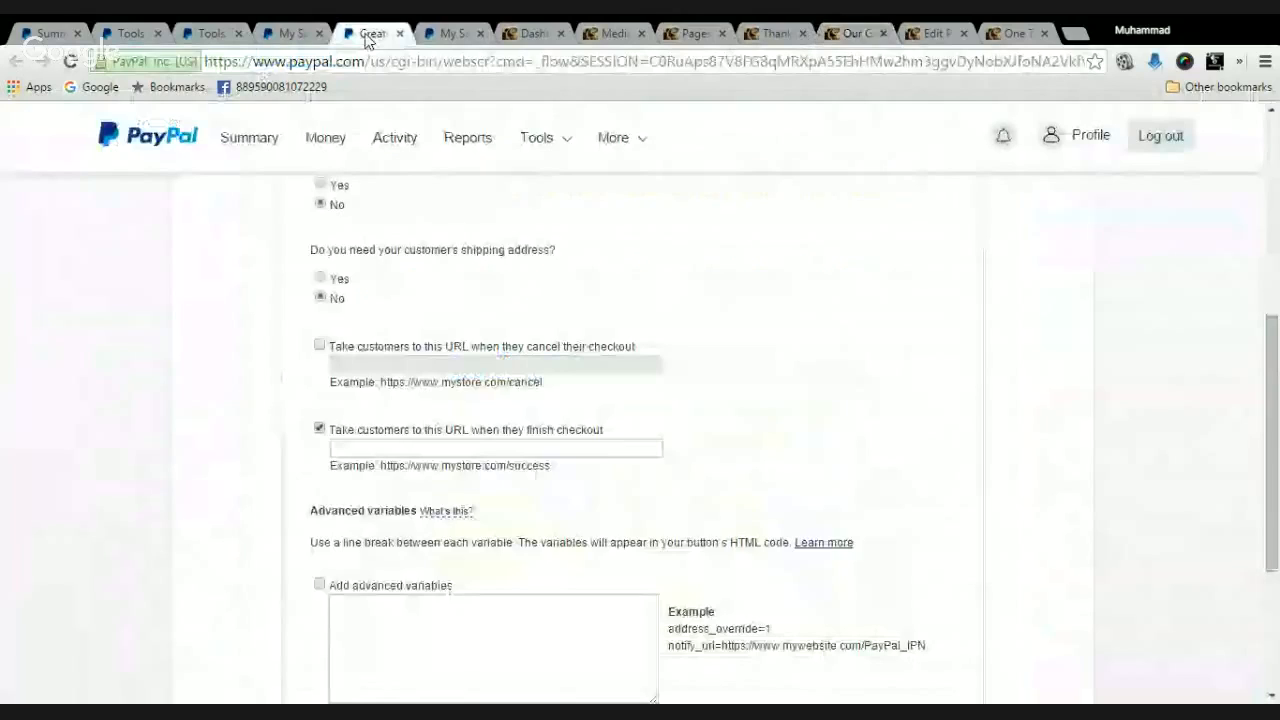
{"action": "key", "text": "ctrl+v"}
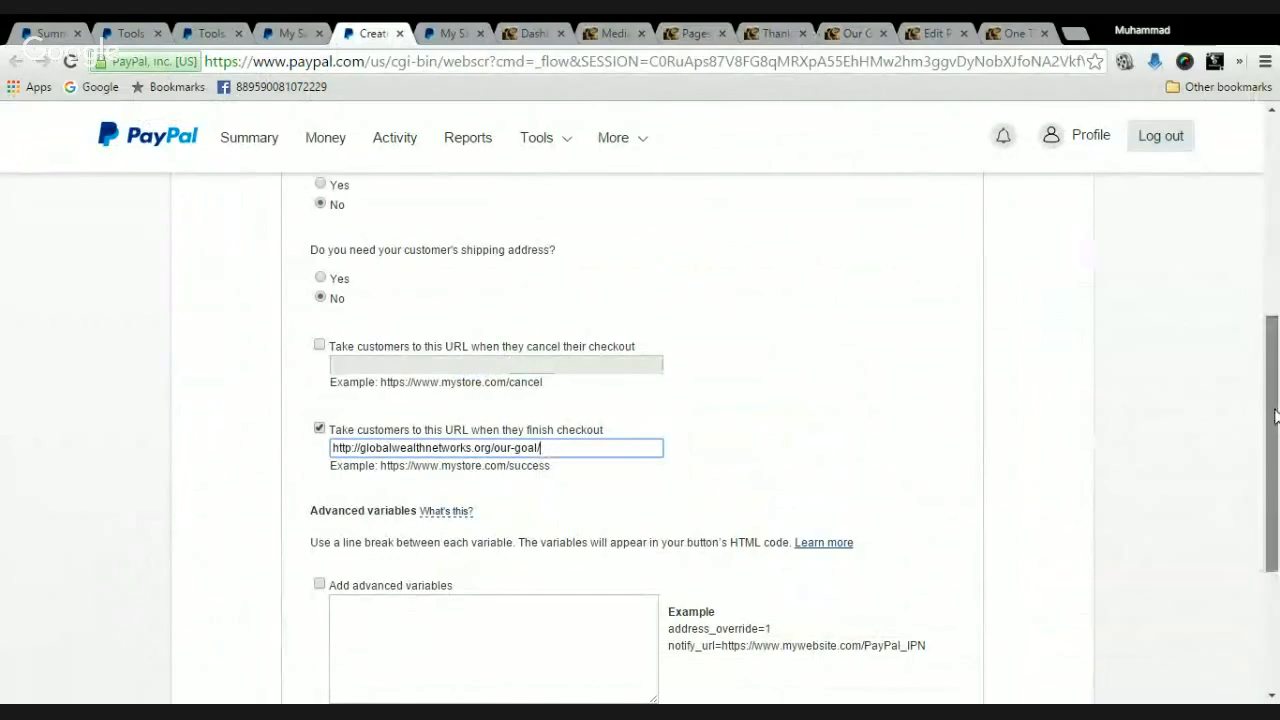
Review the button's payment details in Step 1 and its checkout options and redirect URL in Step 3
{"action": "left_click_drag", "start_coordinate": [1278, 412], "coordinate": [1278, 503]}
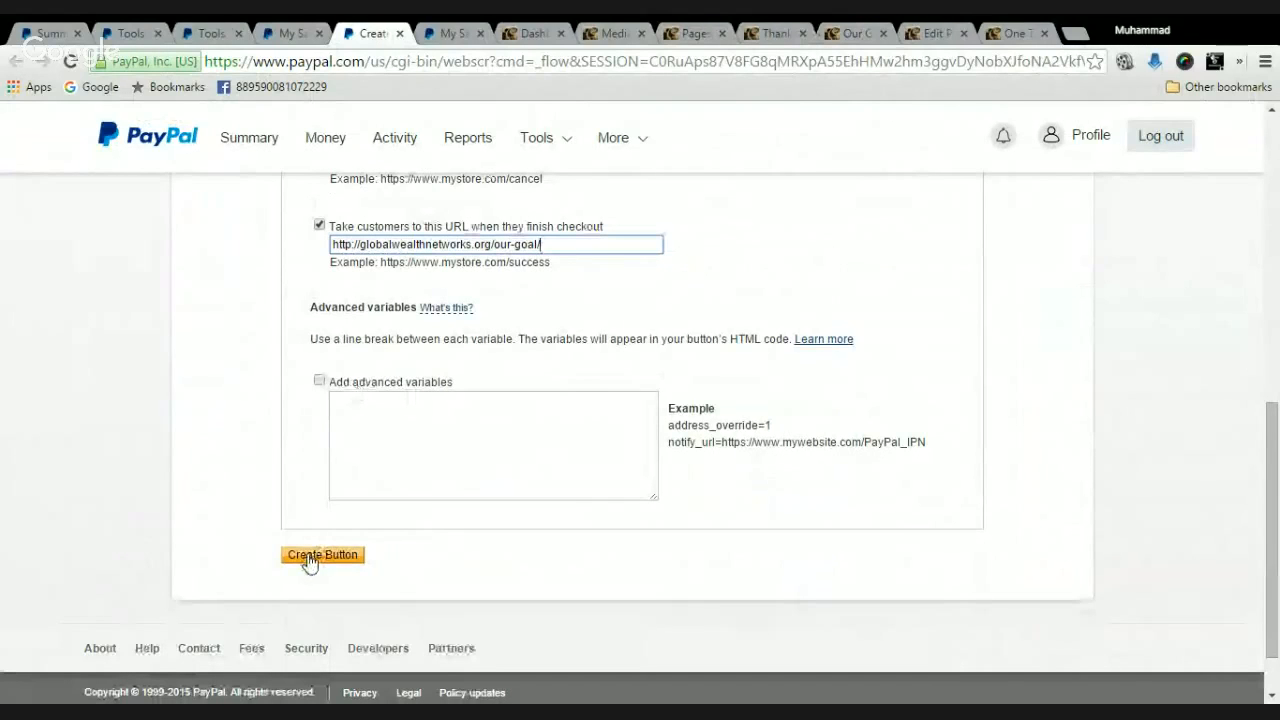
{"action": "left_click_drag", "start_coordinate": [1270, 471], "coordinate": [1274, 264]}
{"action": "left_click", "coordinate": [576, 374]}
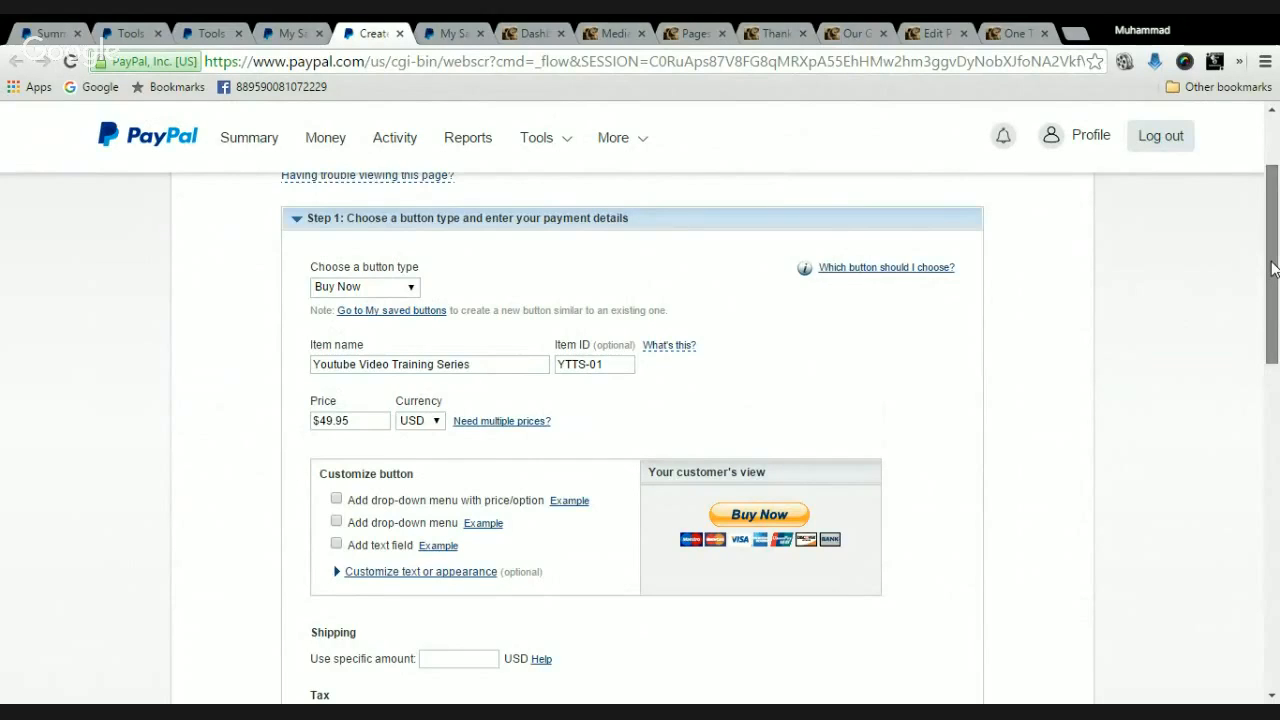
{"action": "left_click_drag", "start_coordinate": [1273, 268], "coordinate": [1273, 313]}
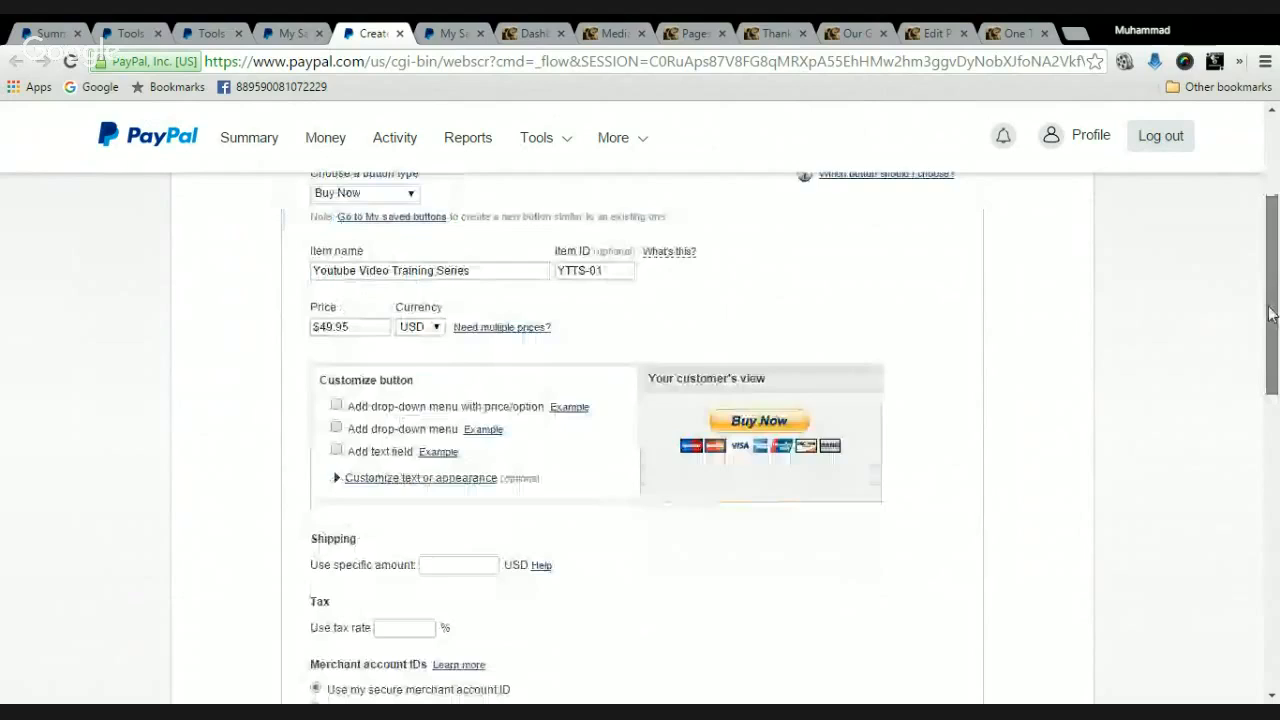
{"action": "scroll", "coordinate": [373, 273], "scroll_direction": "down", "scroll_amount": 1}
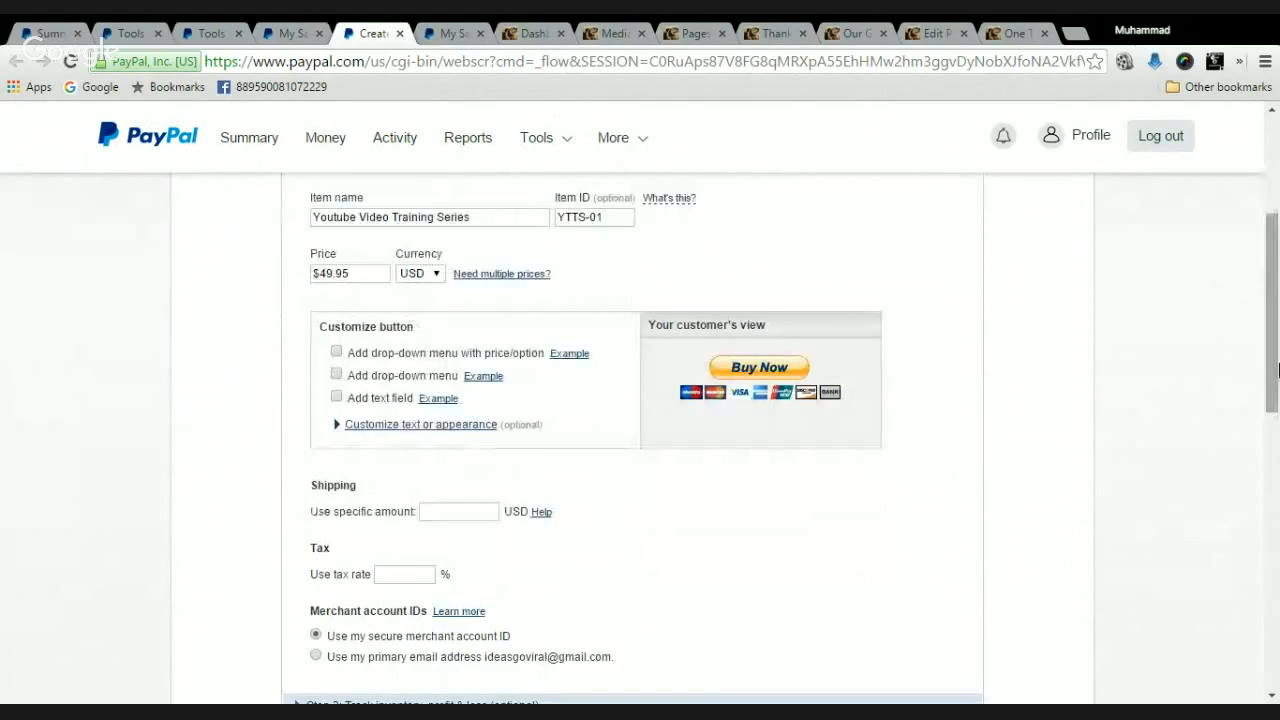
{"action": "left_click_drag", "start_coordinate": [1273, 370], "coordinate": [1268, 418]}
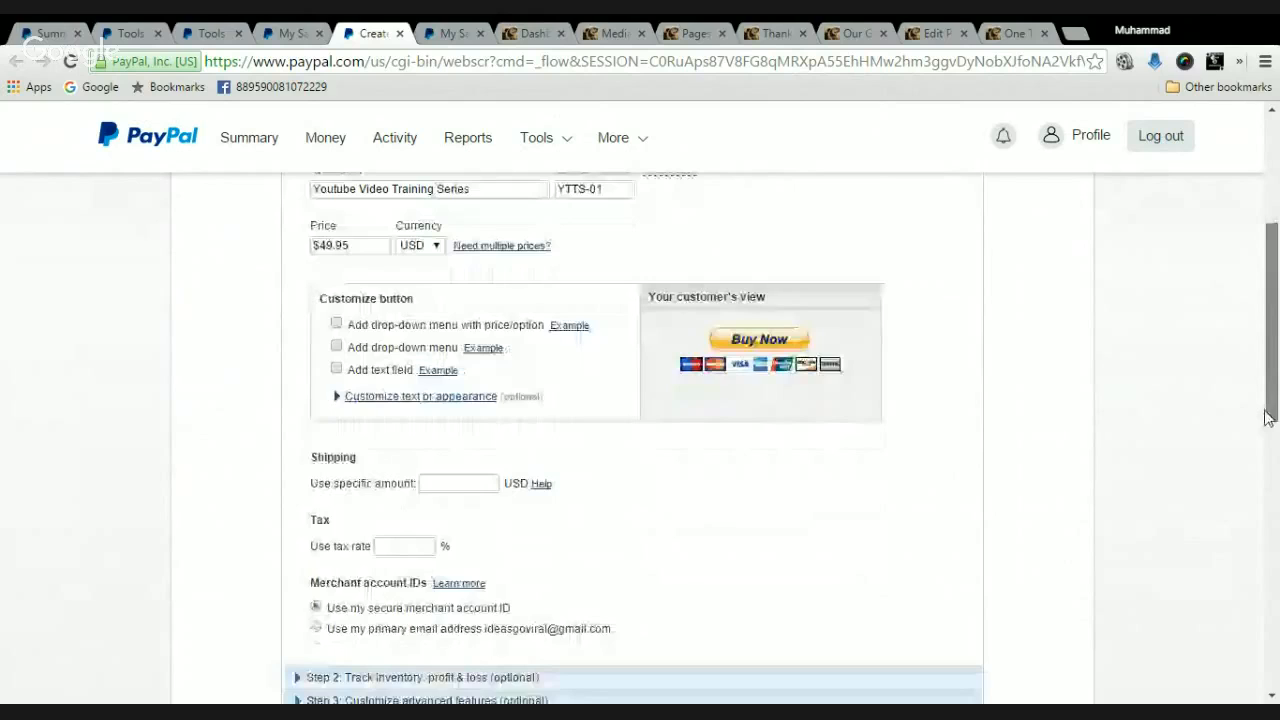
{"action": "scroll", "coordinate": [493, 490], "scroll_direction": "down", "scroll_amount": 3}
{"action": "left_click", "coordinate": [493, 471]}
{"action": "scroll", "coordinate": [1202, 383], "scroll_direction": "down", "scroll_amount": 3}
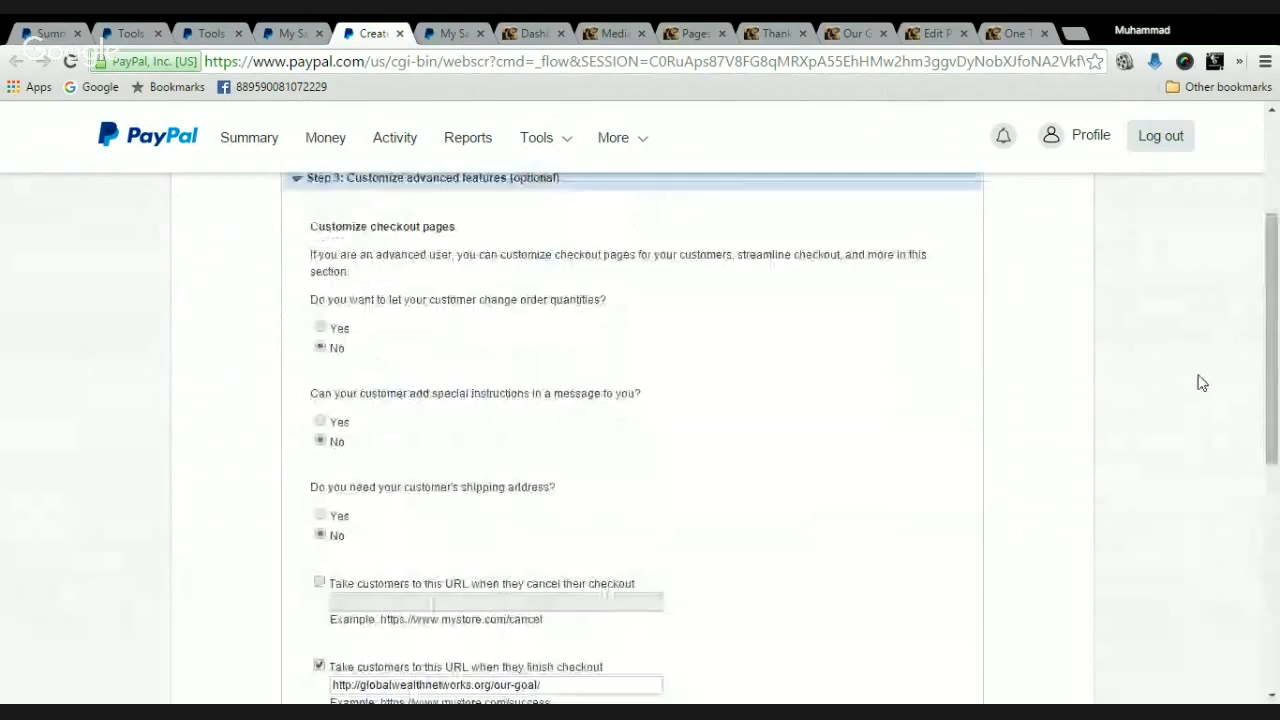
{"action": "left_click_drag", "start_coordinate": [1272, 368], "coordinate": [1269, 424]}
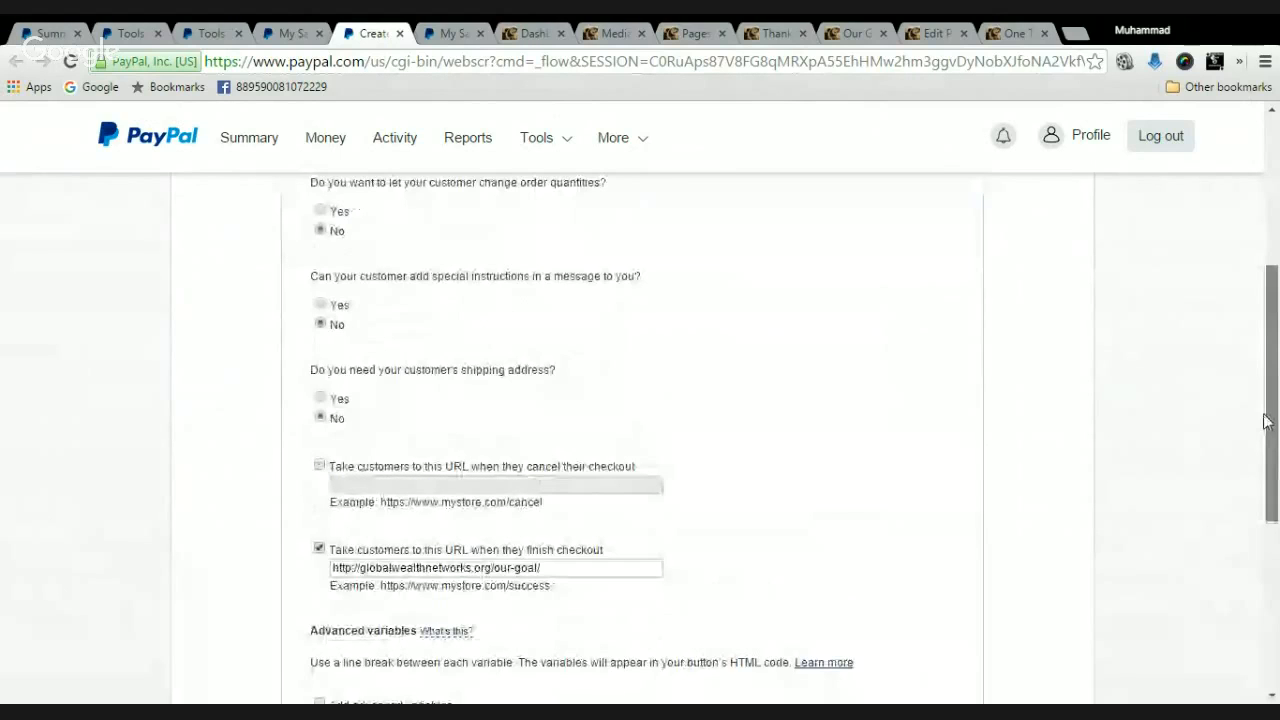
{"action": "left_click", "coordinate": [320, 417]}
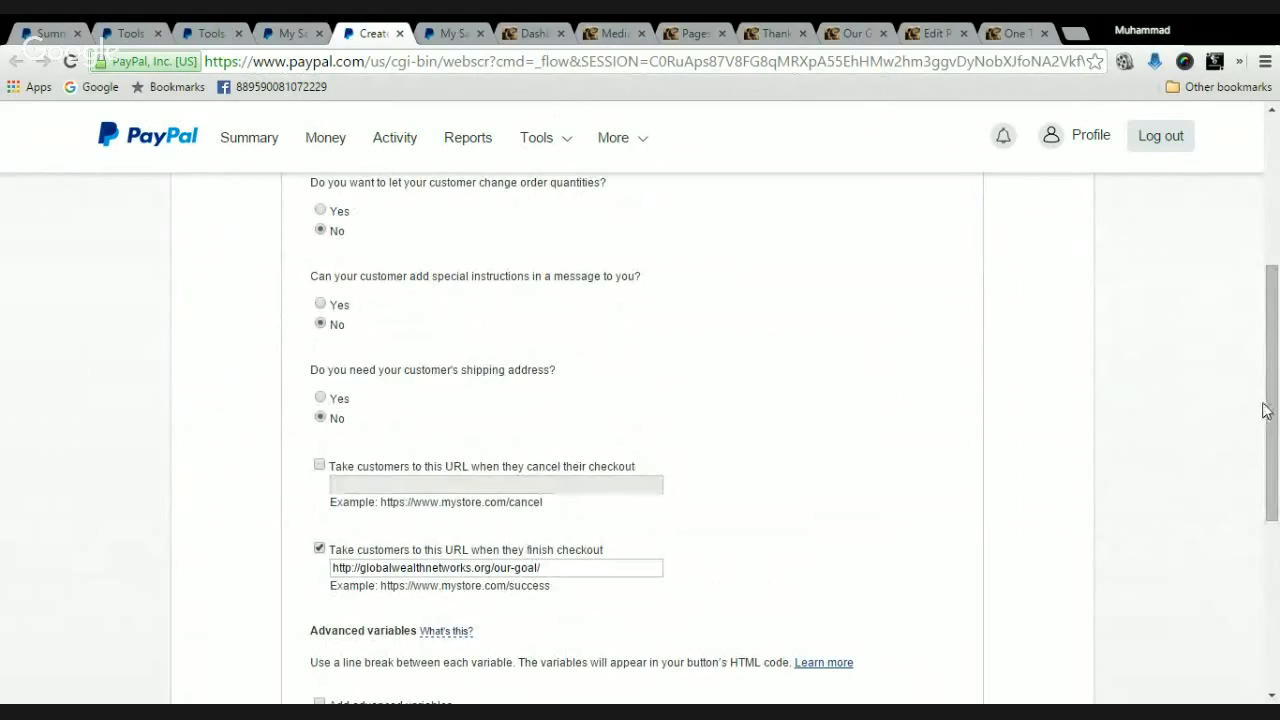
Create the Buy Now button and bring up its generated website code
{"action": "scroll", "coordinate": [1270, 440], "scroll_direction": "down", "scroll_amount": 1}
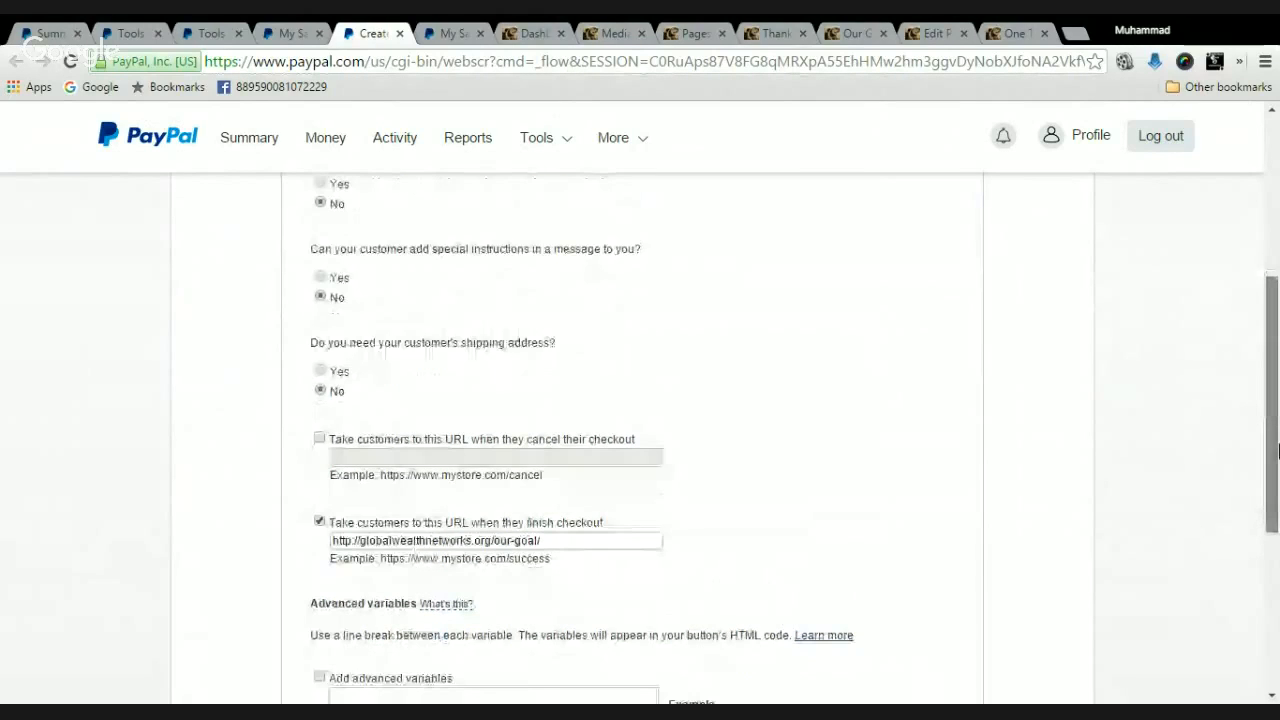
{"action": "scroll", "coordinate": [600, 500], "scroll_direction": "down", "scroll_amount": 3}
{"action": "left_click", "coordinate": [323, 542]}
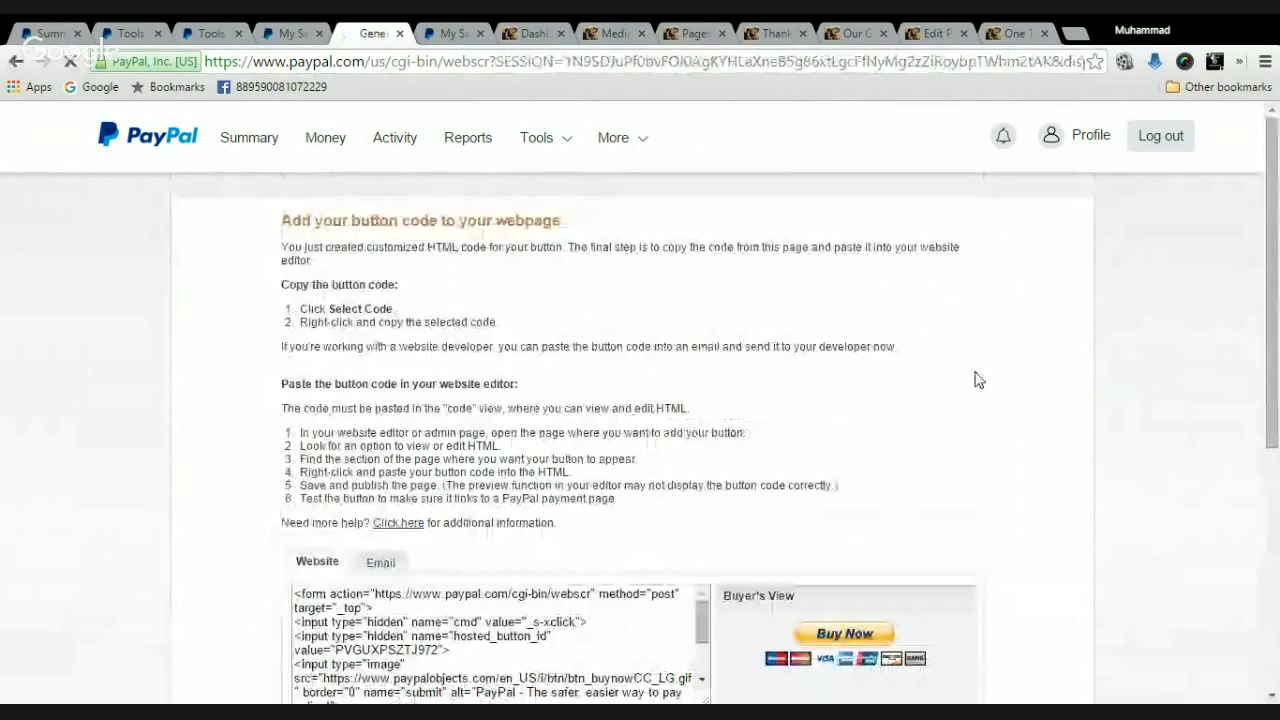
{"action": "scroll", "coordinate": [978, 380], "scroll_direction": "down", "scroll_amount": 2}
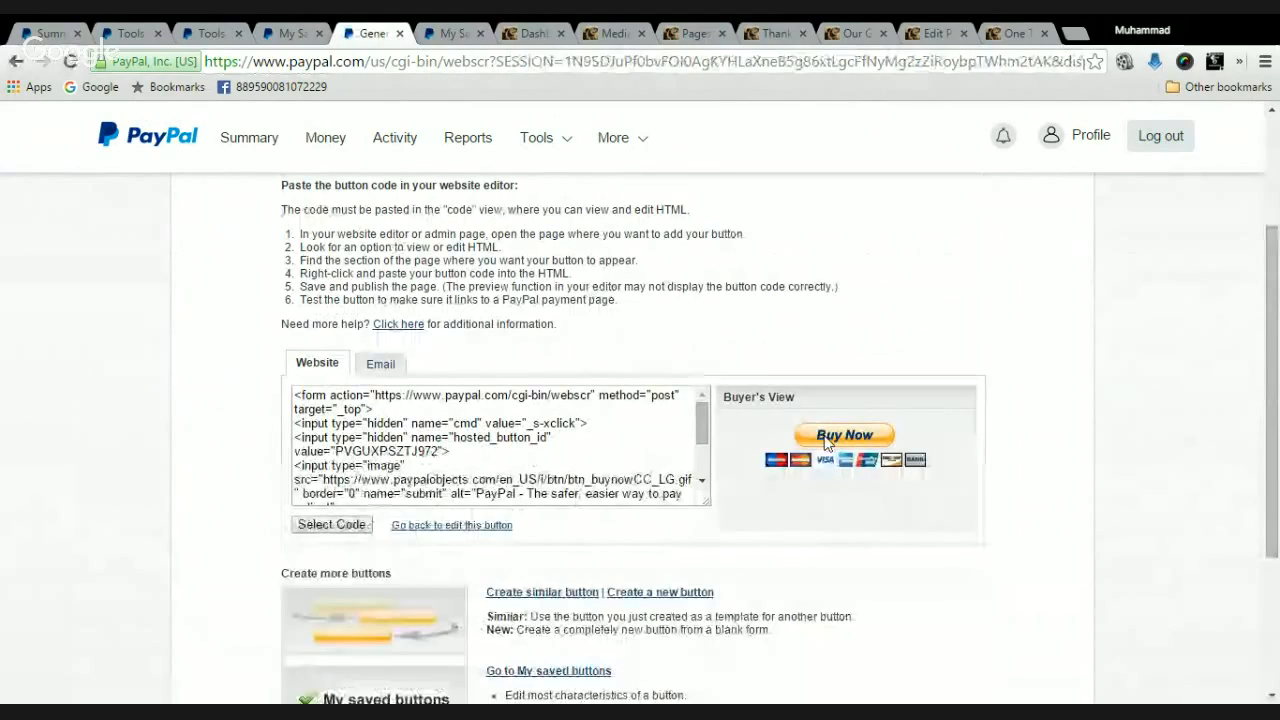
Select and copy the complete website code generated for the Buy Now button
{"action": "left_click", "coordinate": [298, 398]}
{"action": "left_click_drag", "start_coordinate": [298, 398], "coordinate": [486, 531]}
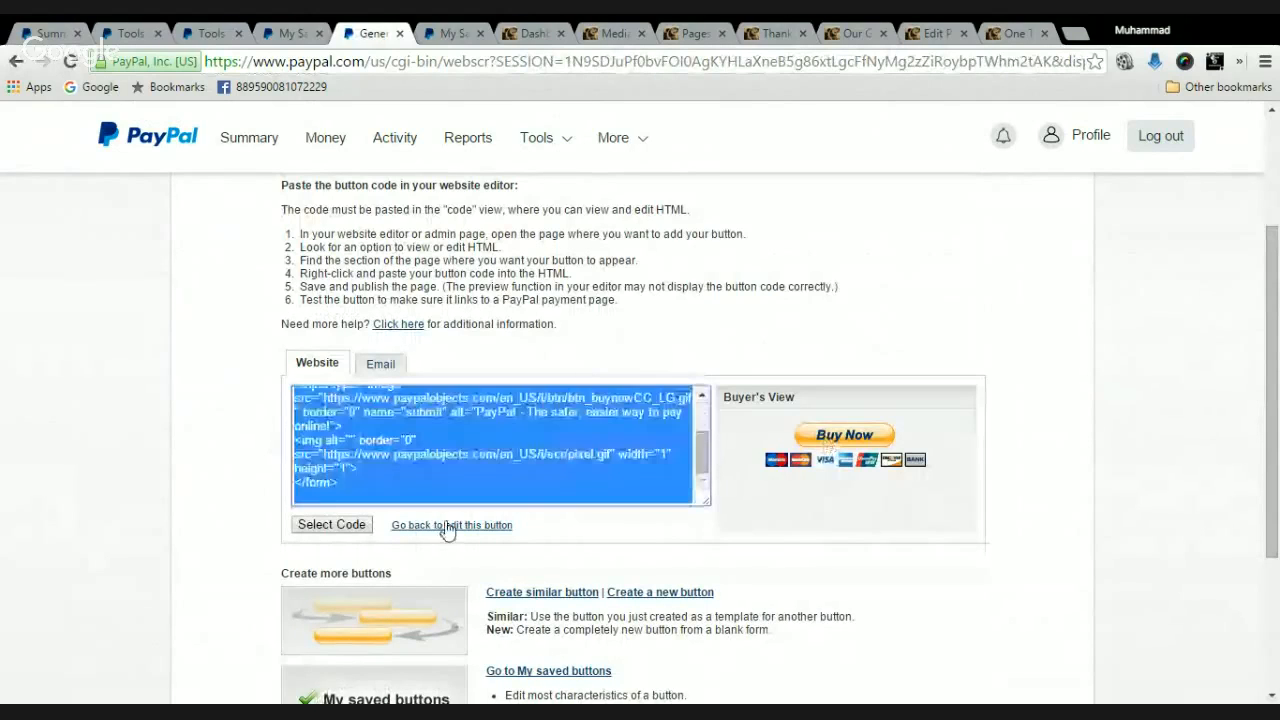
{"action": "left_click", "coordinate": [340, 530]}
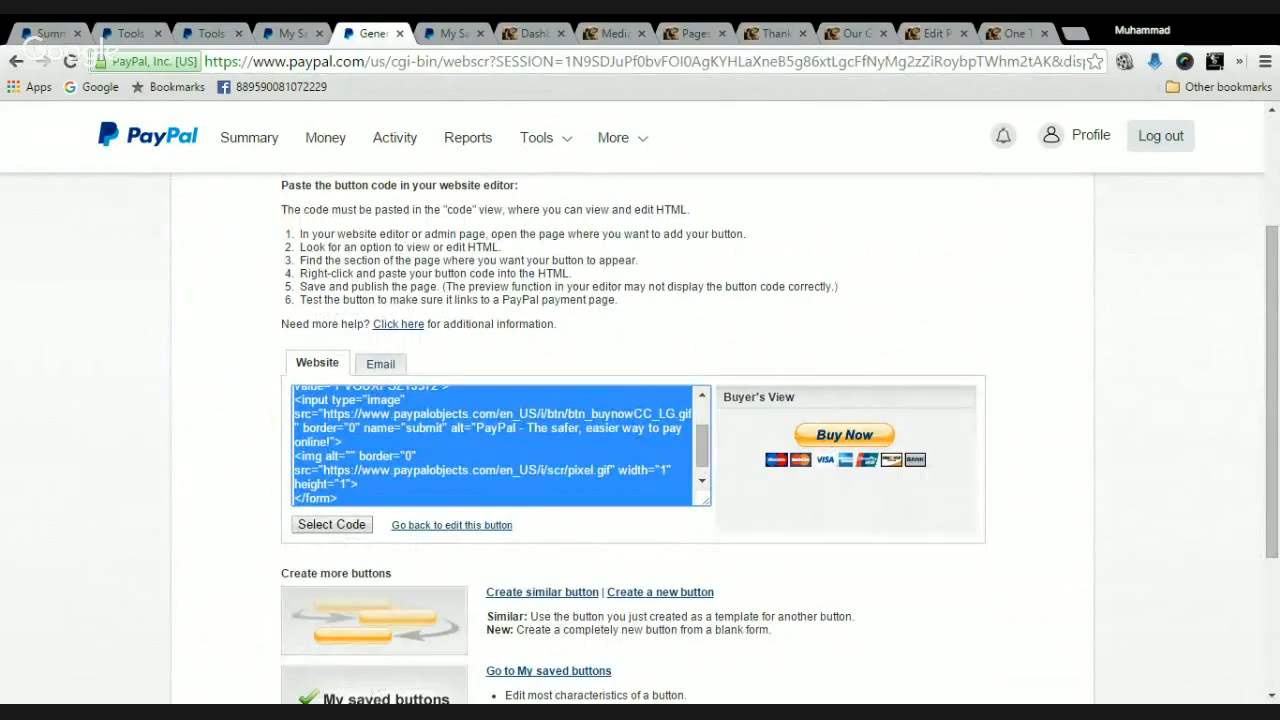
{"action": "left_click", "coordinate": [350, 714]}
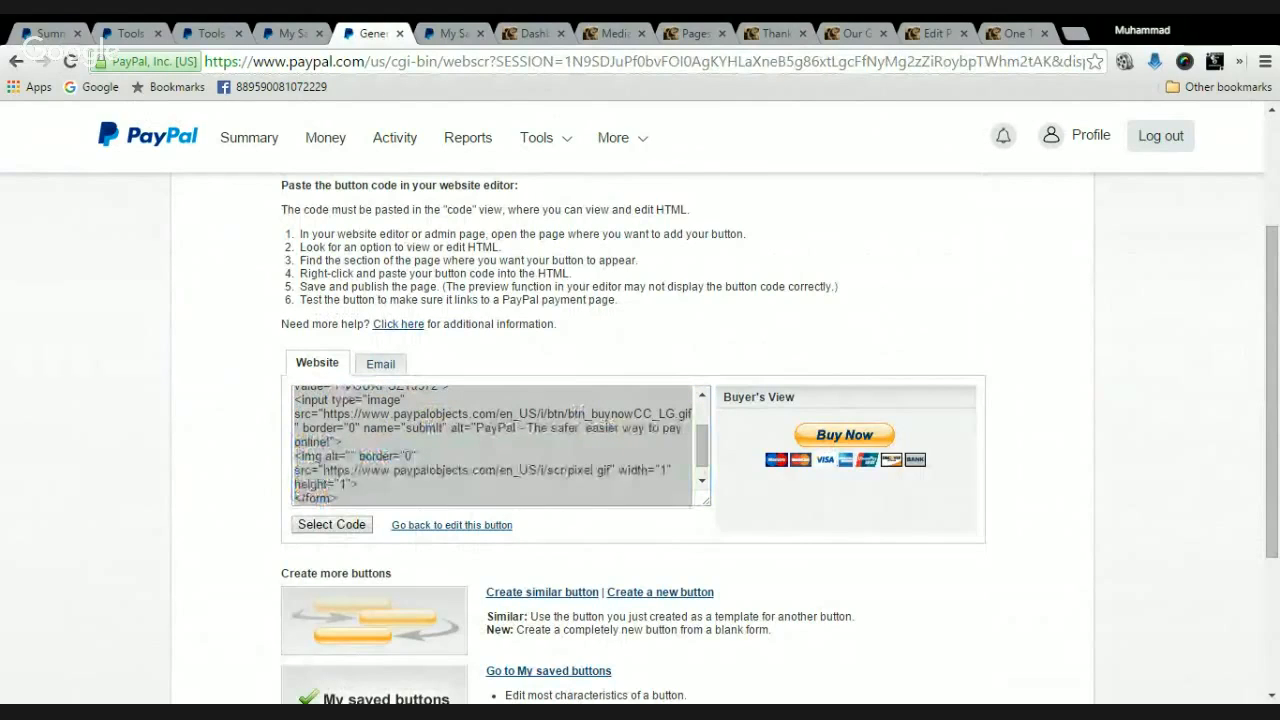
{"action": "mouse_move", "coordinate": [531, 624]}
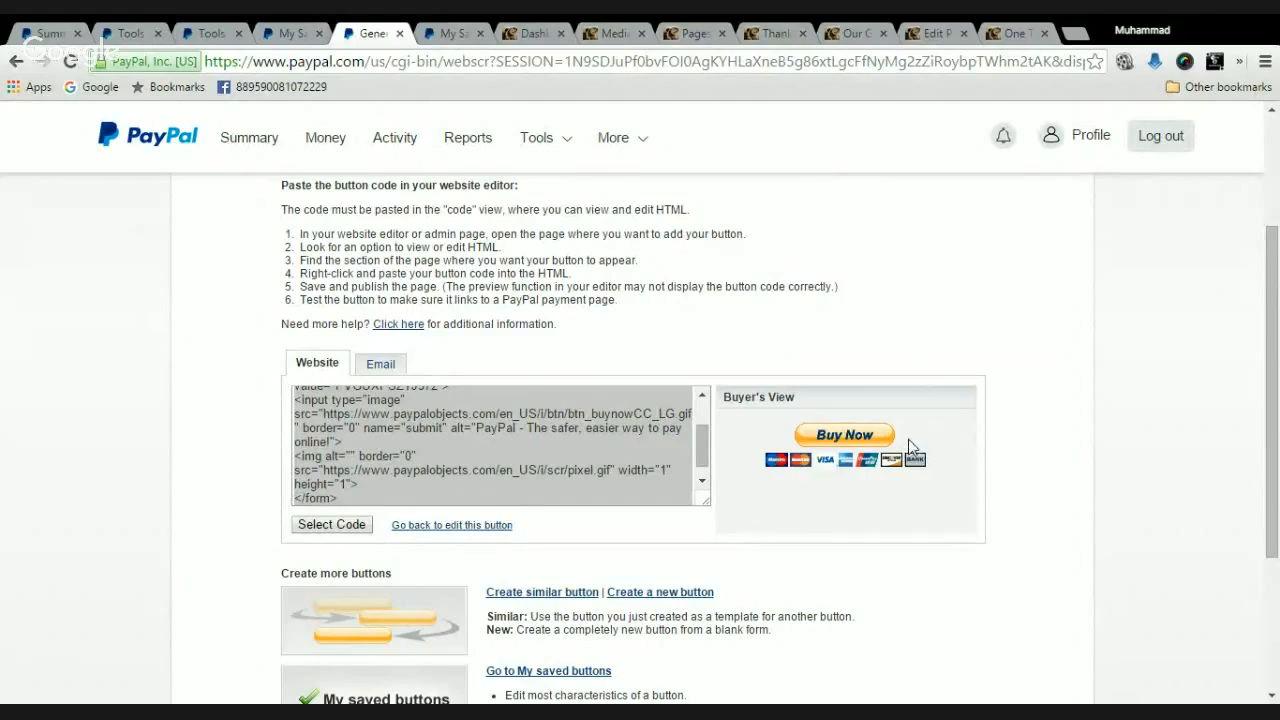
Return to the One Time Payment page in the WordPress editor and bring up its main content area
{"action": "left_click", "coordinate": [932, 33]}
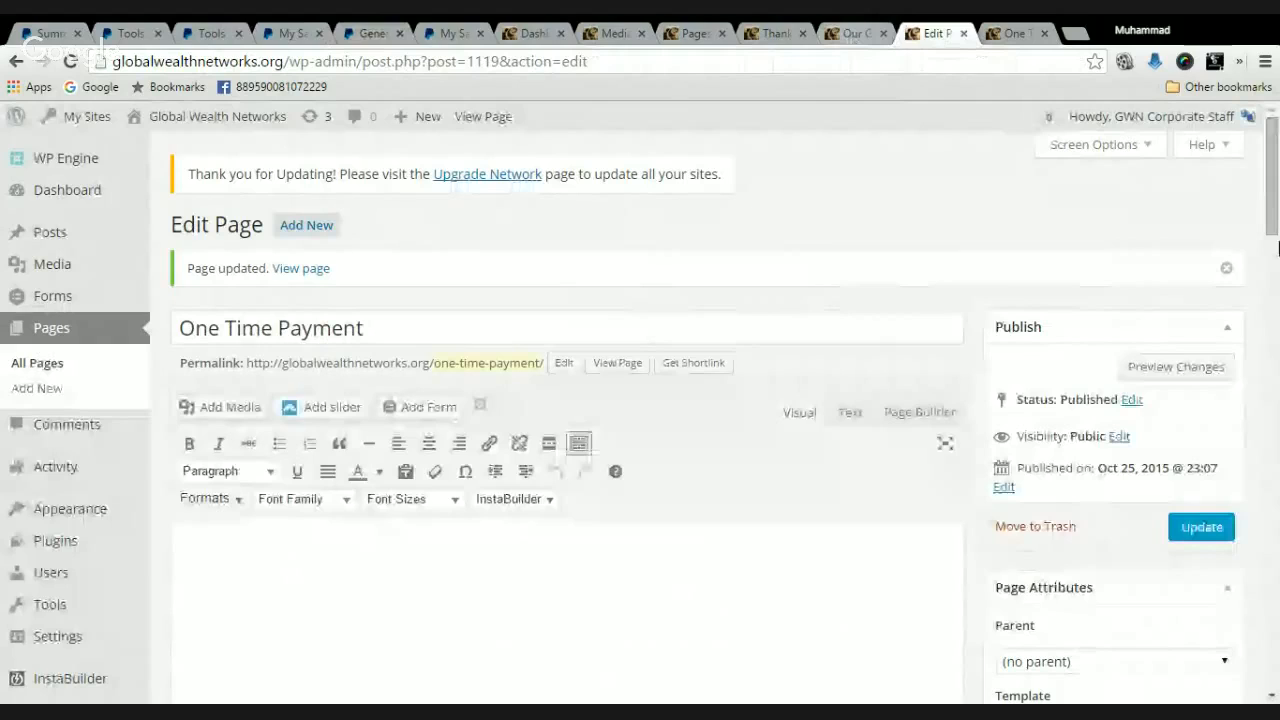
{"action": "key", "text": "ctrl+a"}
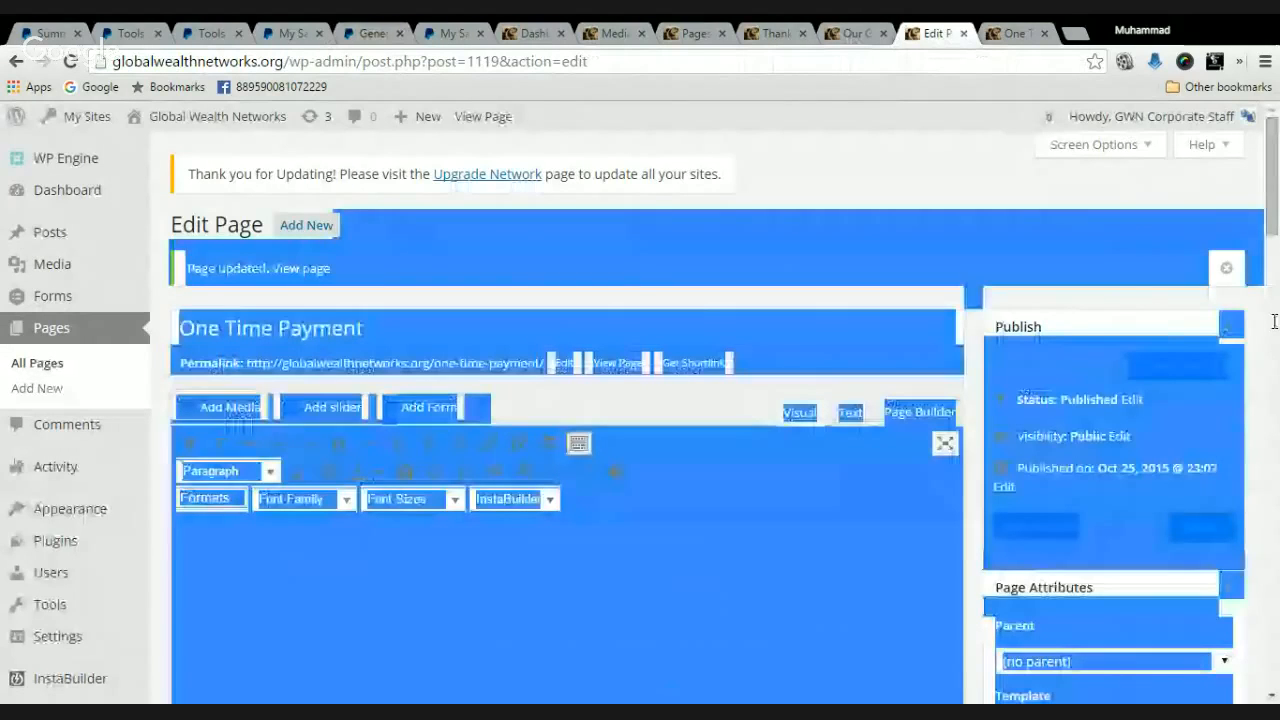
{"action": "left_click_drag", "start_coordinate": [1272, 230], "coordinate": [1274, 346]}
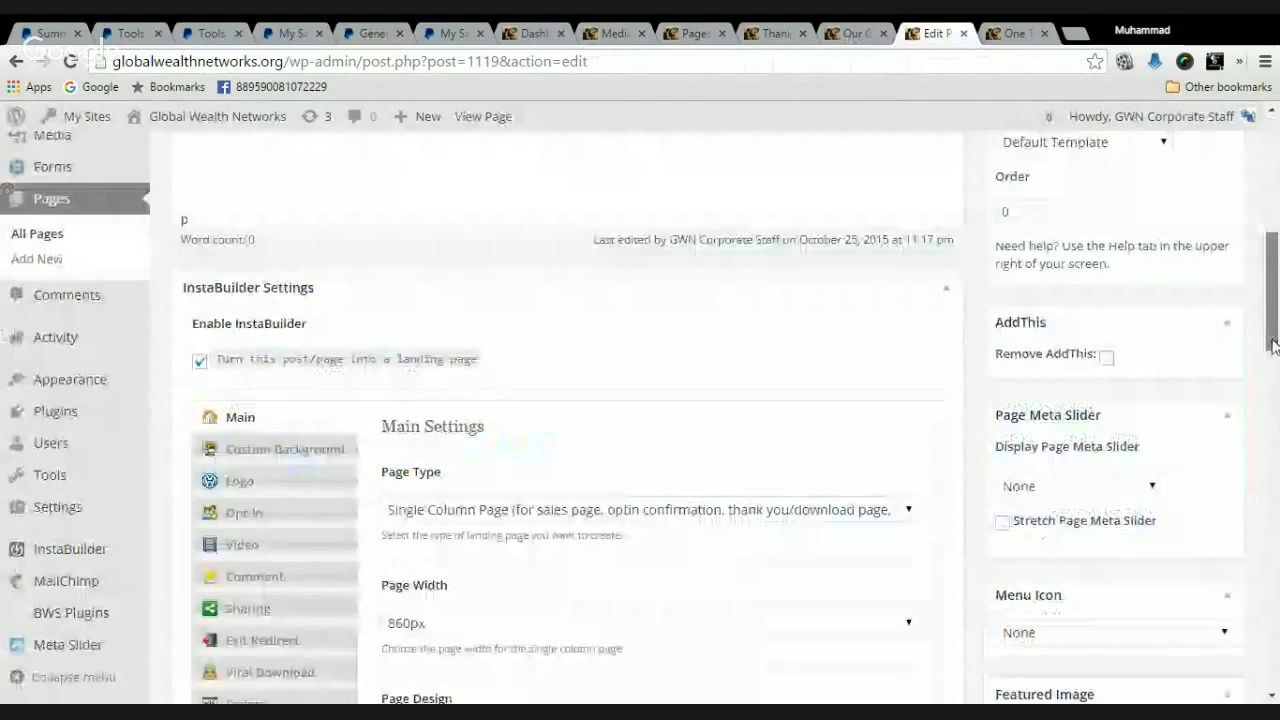
{"action": "left_click_drag", "start_coordinate": [1273, 346], "coordinate": [1273, 276]}
{"action": "left_click", "coordinate": [280, 331]}
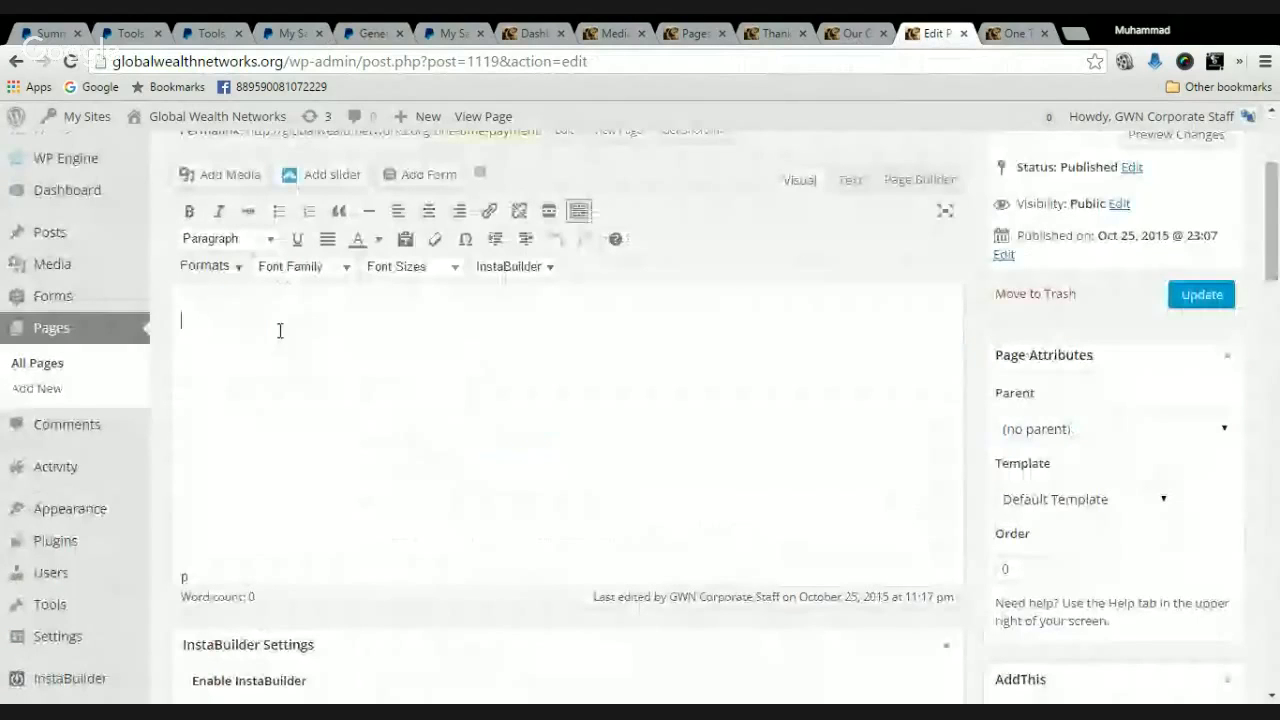
{"action": "type", "text": "<form action=\"https://www.paypal.com/cgi-bin/webscr\" method=\"post\" target=\"_top\"> <input type=\"hidden\" name=\"cmd\" value=\"_s-xclick\"> <input type=\"hidden\" name=\"hosted_button_id\" value=\"PVGUXPSZTJG72\"> <input type=\"image\" src=\"https://www.paypalobjects.com/en_US/i/btn/btn_buynowCC_LG.gif\" border=\"0\" name=\"submit\" alt=\"PayPal - The safer, easier way to pay online!\"> <img alt=\"\" border=\"0\" src=\"https://www.paypalobjects.com/en_US/i/scr/pixel.gif\" width=\"1\" height=\"1\"> </form>"}
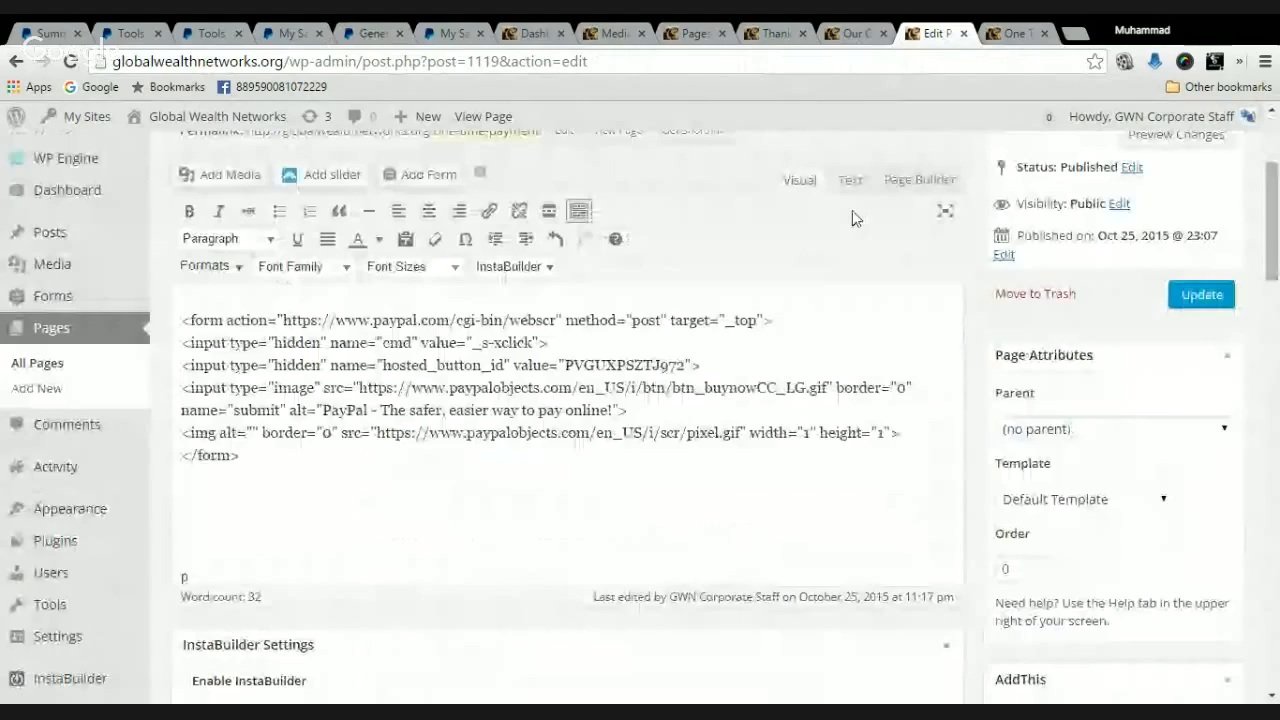
{"action": "key", "text": "ctrl+a"}
{"action": "key", "text": "ctrl+c"}
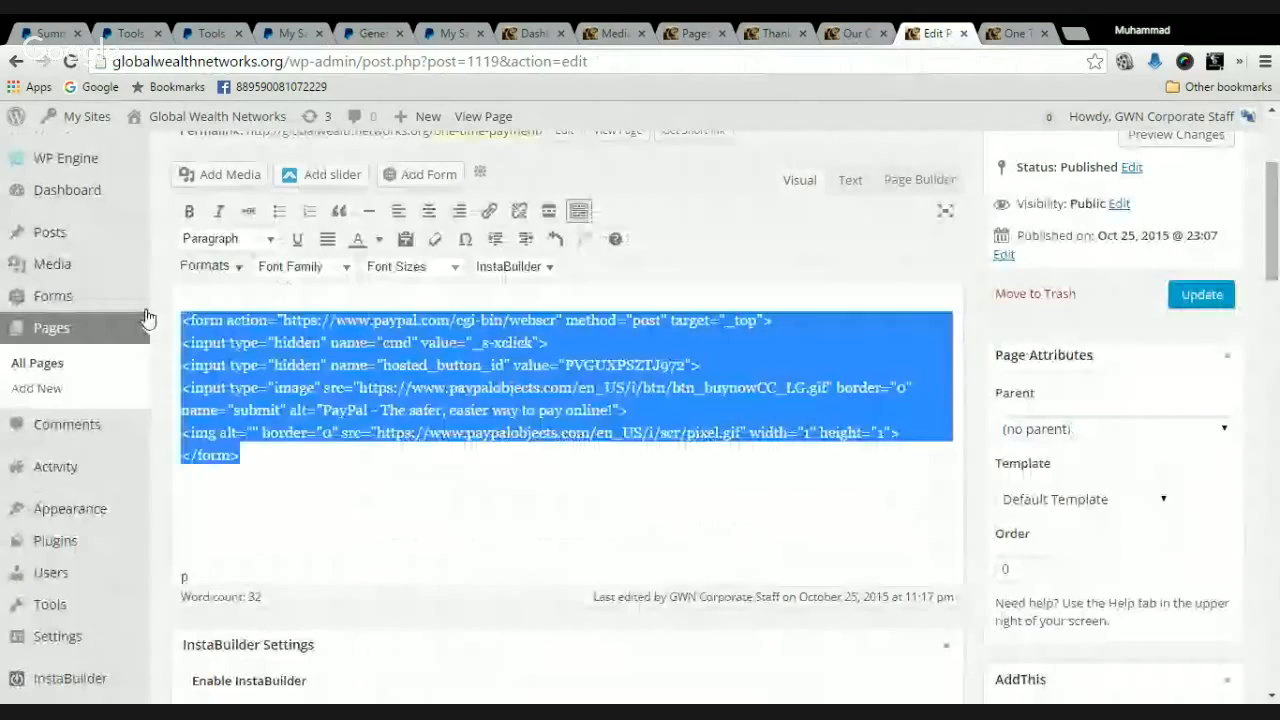
{"action": "key", "text": "Delete"}
Paste the PayPal button code into the main content in Text mode and add two blank lines above it
{"action": "left_click", "coordinate": [846, 190]}
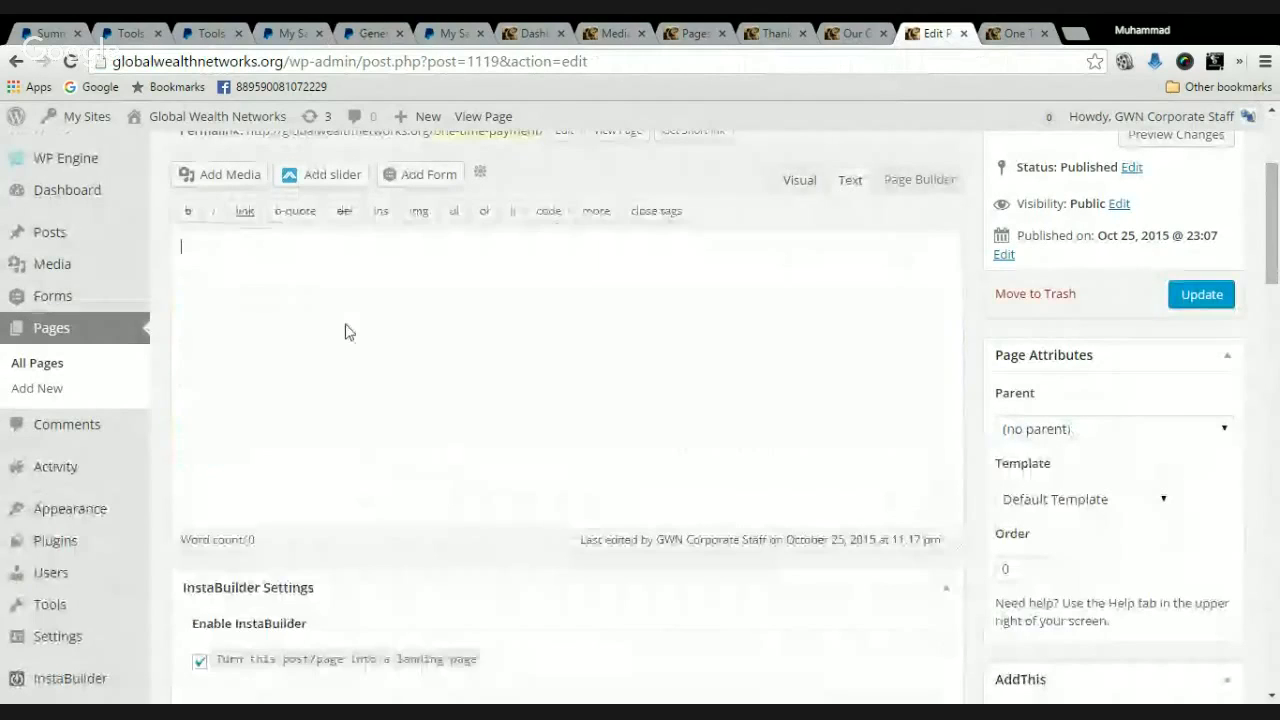
{"action": "key", "text": "ctrl+v"}
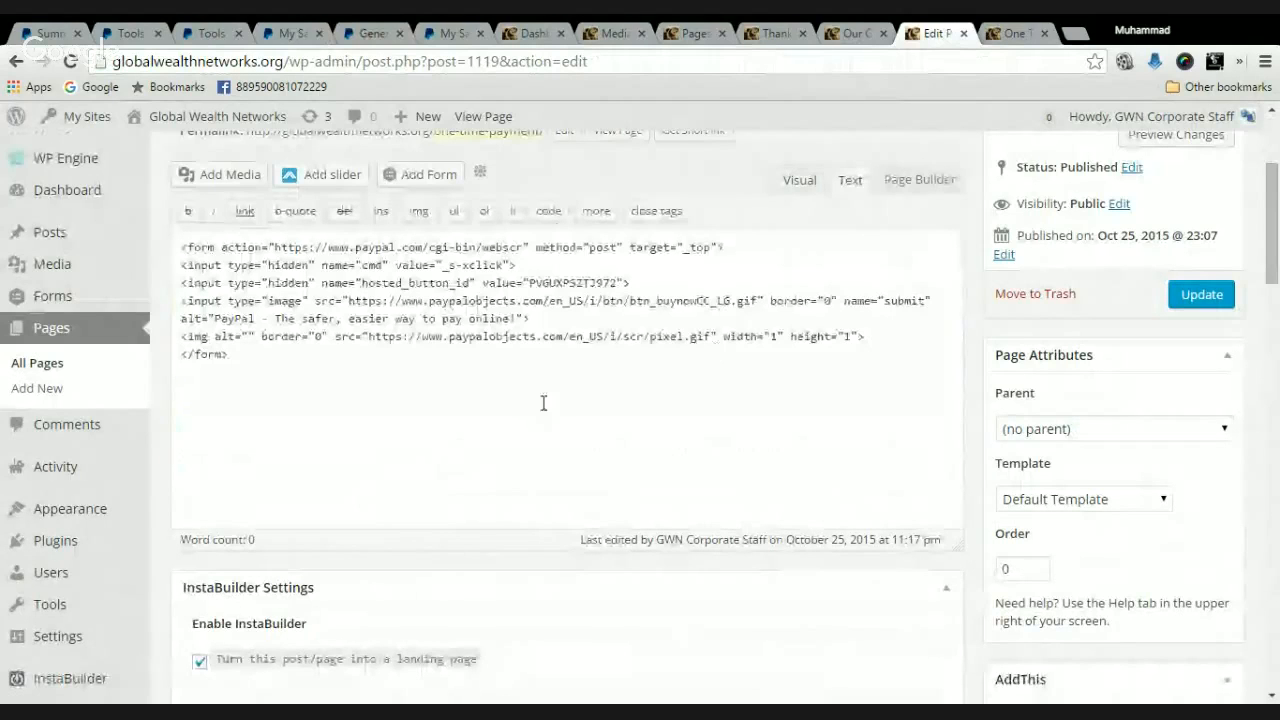
{"action": "left_click", "coordinate": [179, 248]}
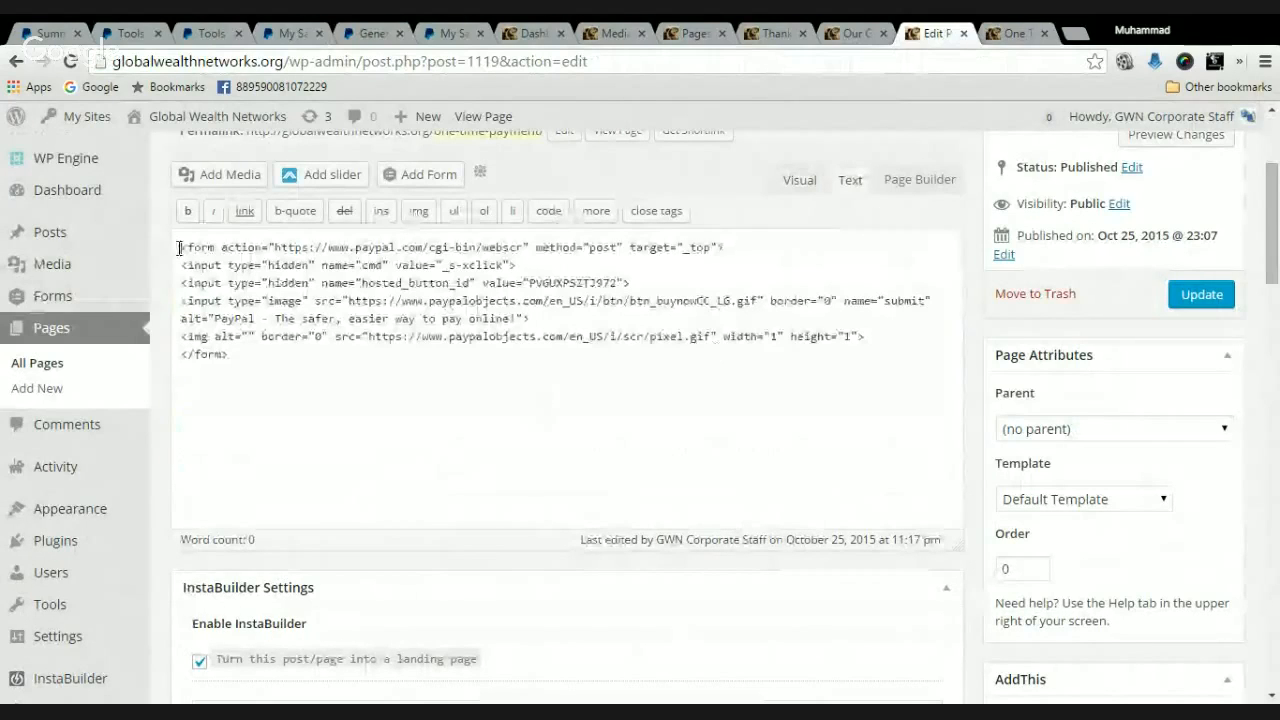
{"action": "key", "text": "Return"}
{"action": "key", "text": "Return"}
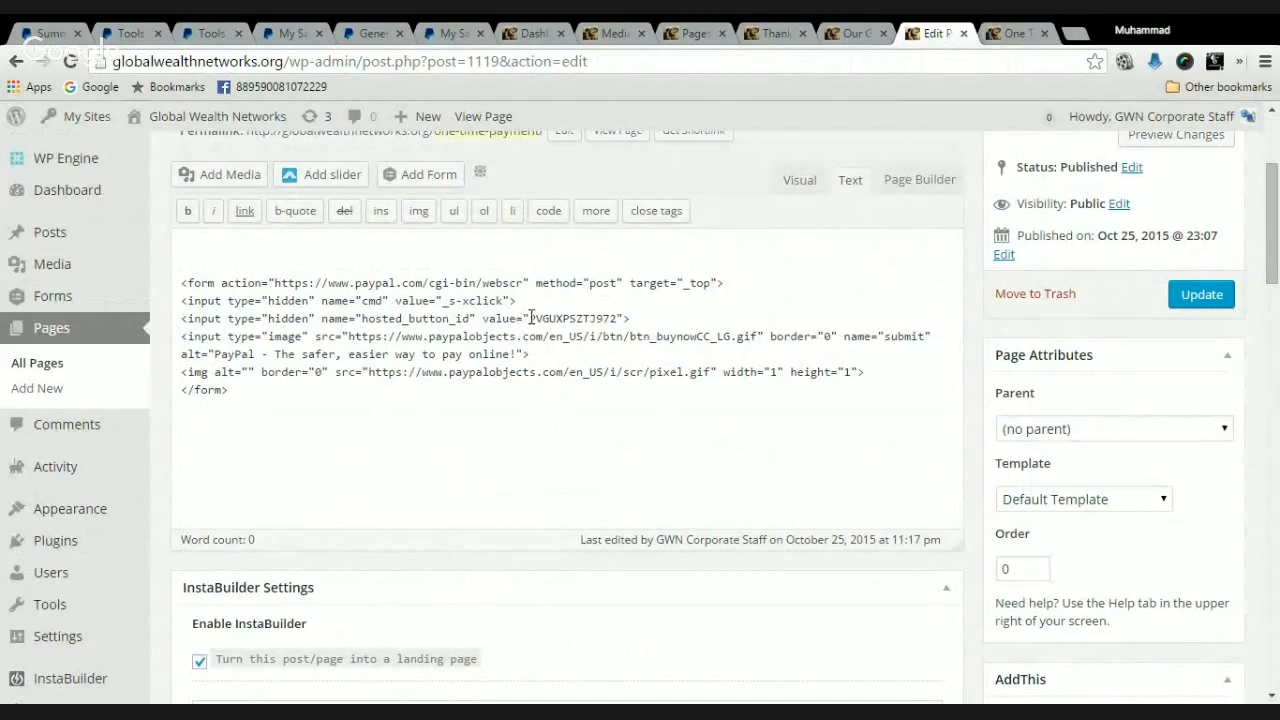
Copy the hosted button ID from the form code and paste it on its own line below the form
{"action": "left_click_drag", "start_coordinate": [529, 318], "coordinate": [612, 318]}
{"action": "key", "text": "ctrl+c"}
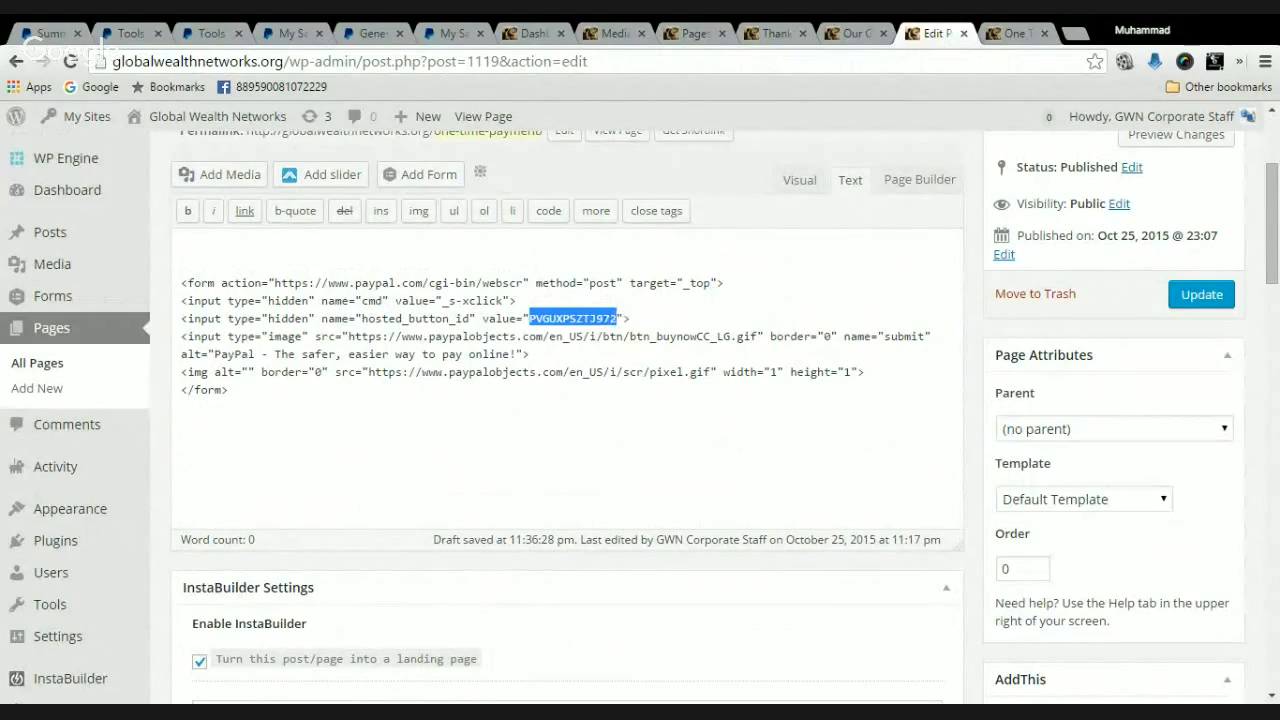
{"action": "left_click", "coordinate": [220, 457]}
{"action": "key", "text": "Return"}
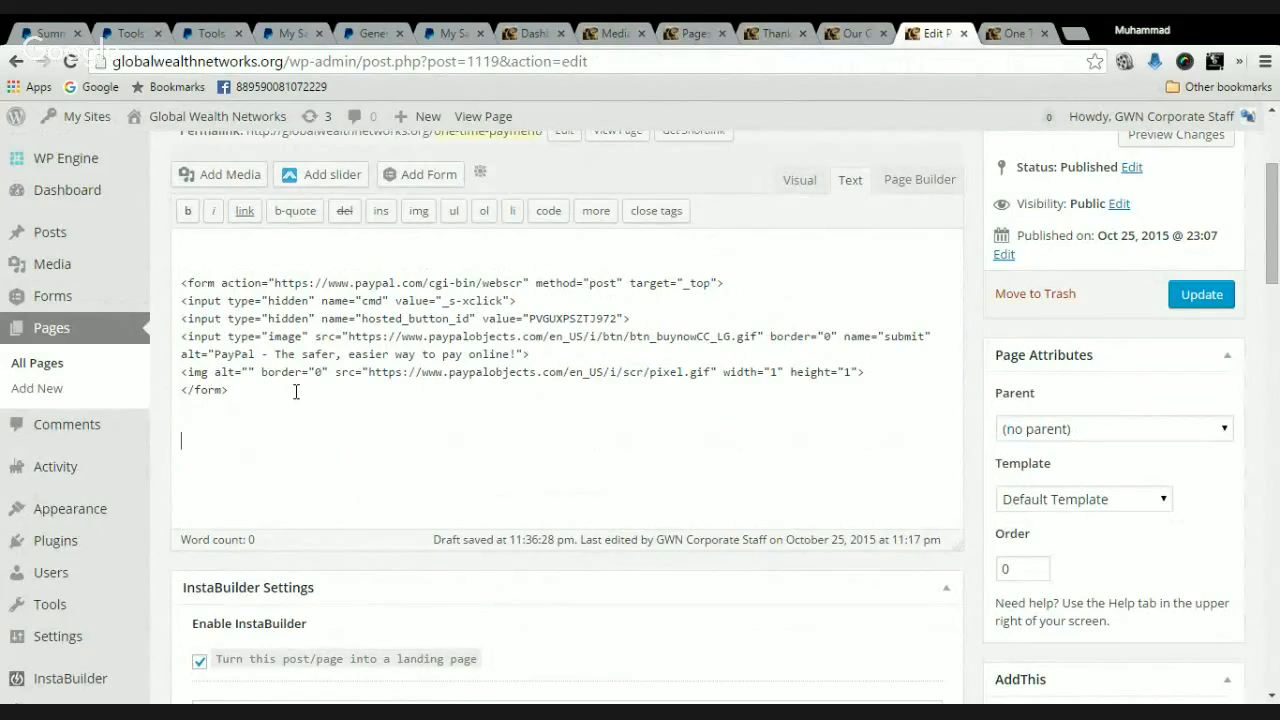
{"action": "key", "text": "ctrl+v"}
{"action": "key", "text": "alt+Tab"}
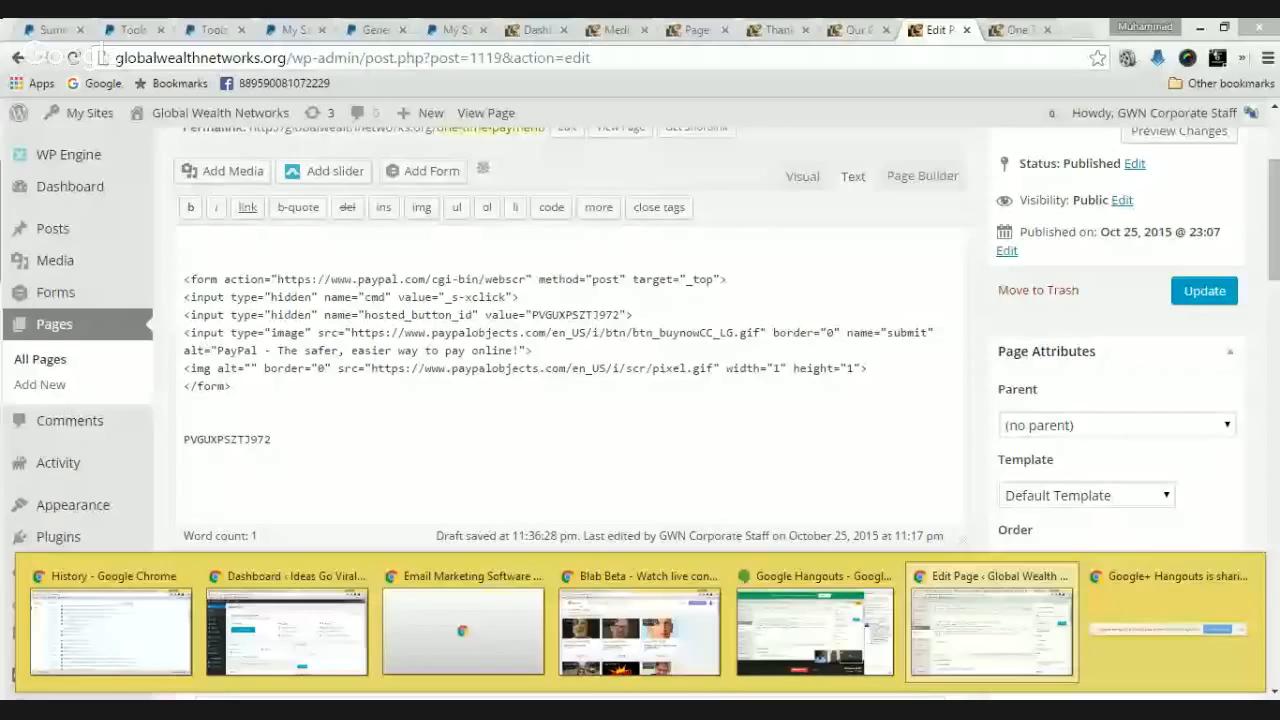
{"action": "left_click", "coordinate": [991, 631]}
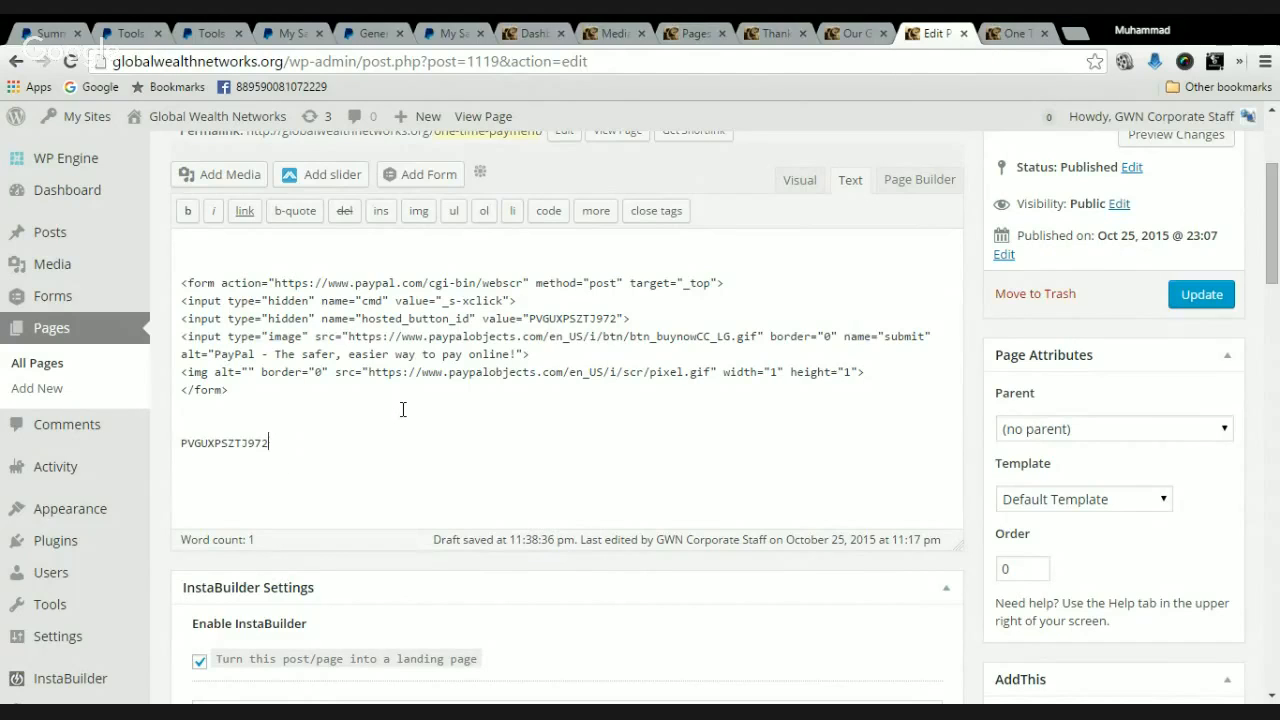
{"action": "key", "text": "Return"}
{"action": "key", "text": "Return"}
{"action": "type", "text": "https://www.paypal.com/cgi-bin/webscr?cmd=_s-xclick&hosted_button_id="}
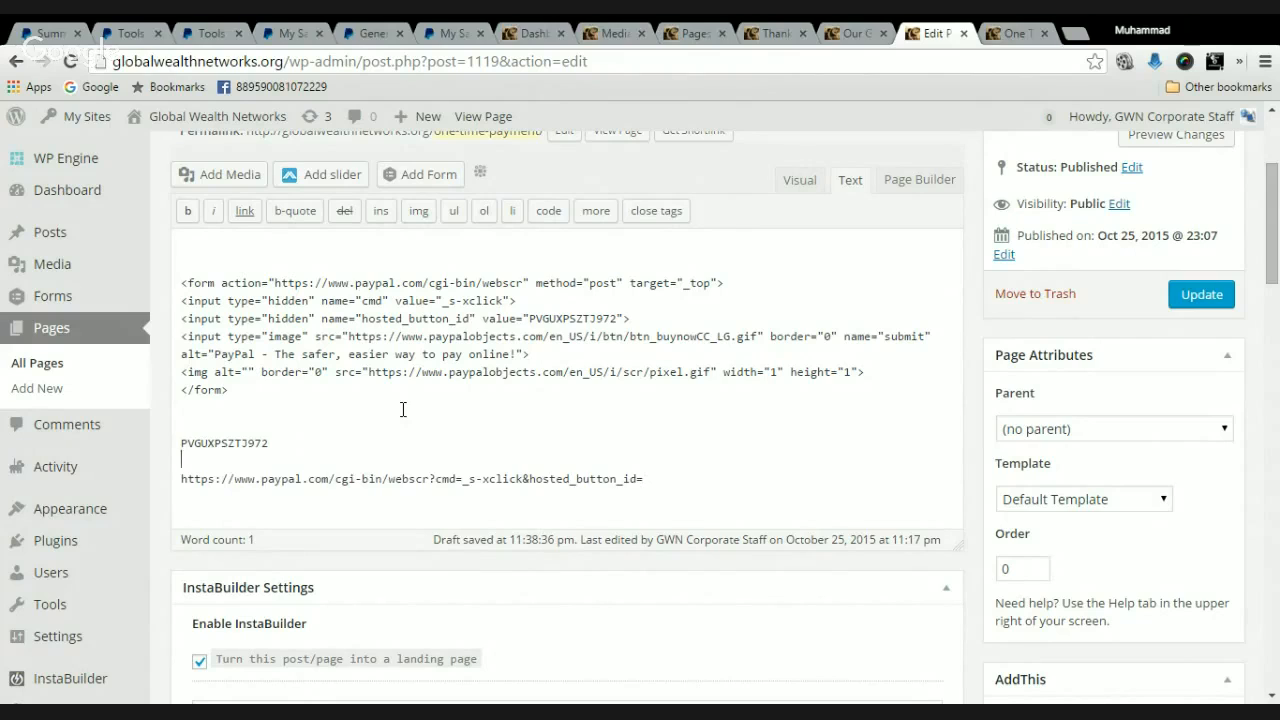
{"action": "key", "text": "Return"}
{"action": "type", "text": "D"}
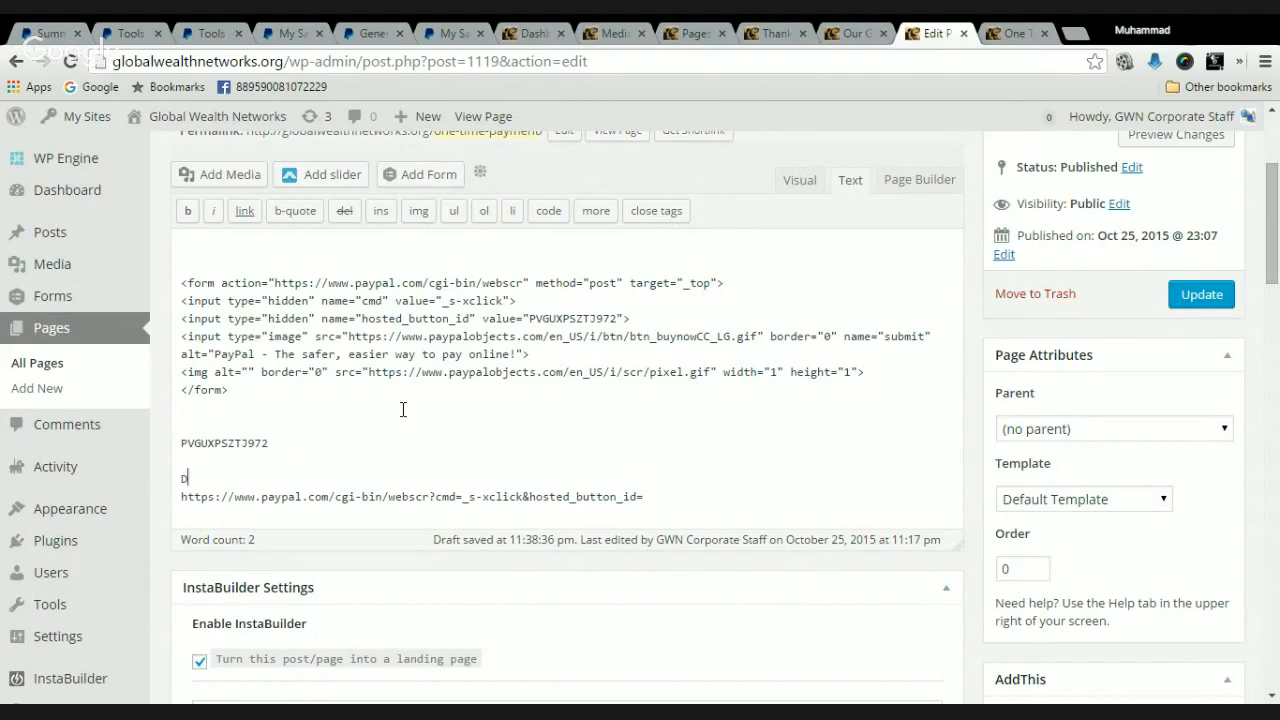
{"action": "type", "text": "irect Payment Button"}
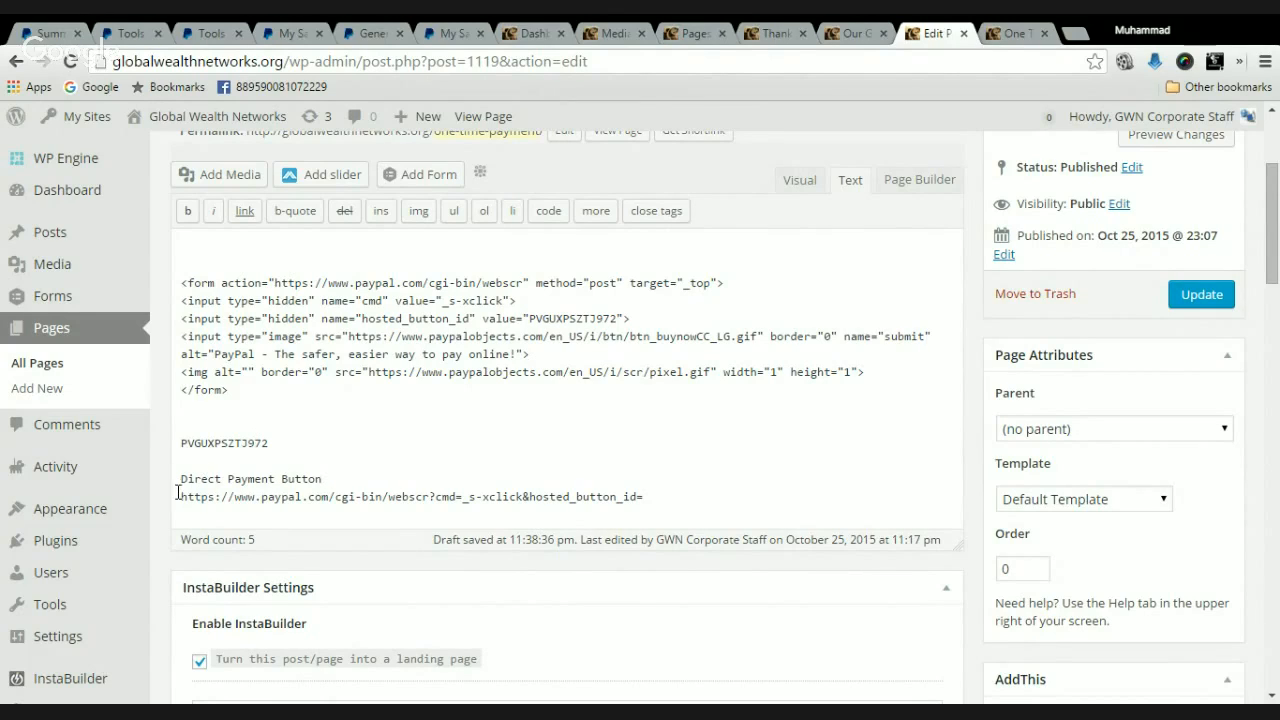
{"action": "left_click_drag", "start_coordinate": [180, 488], "coordinate": [648, 496]}
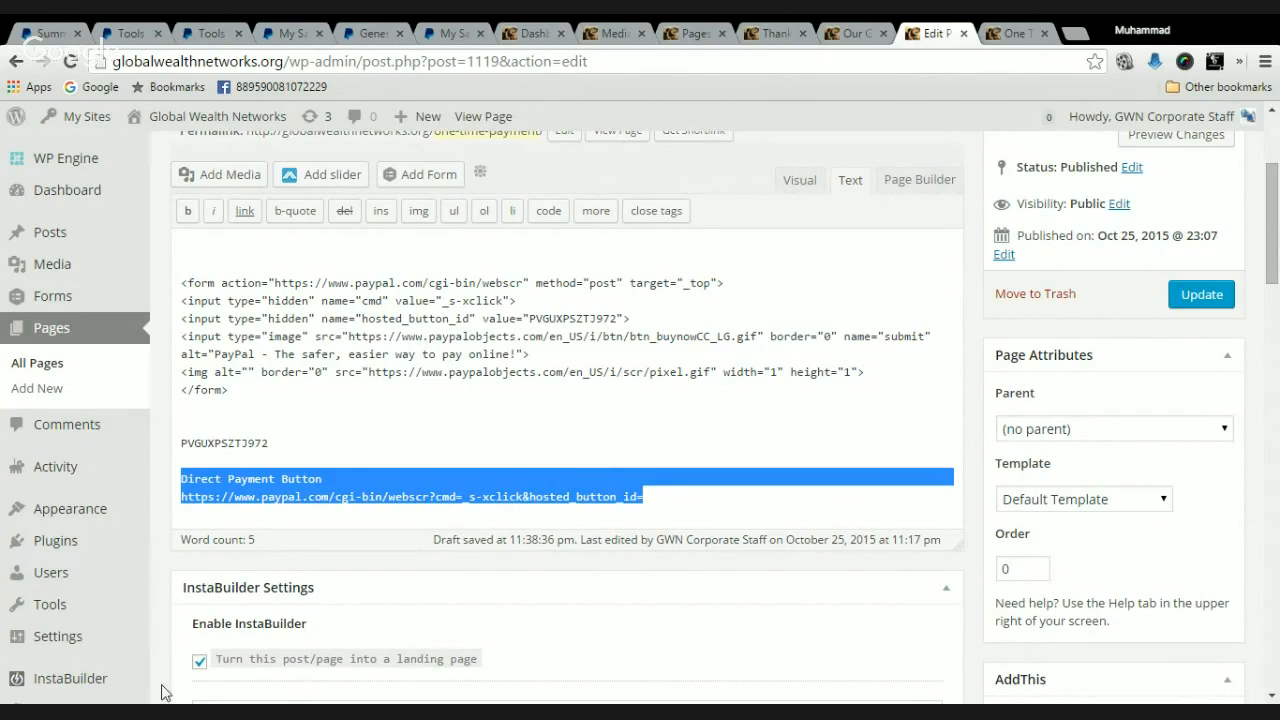
{"action": "left_click", "coordinate": [120, 712]}
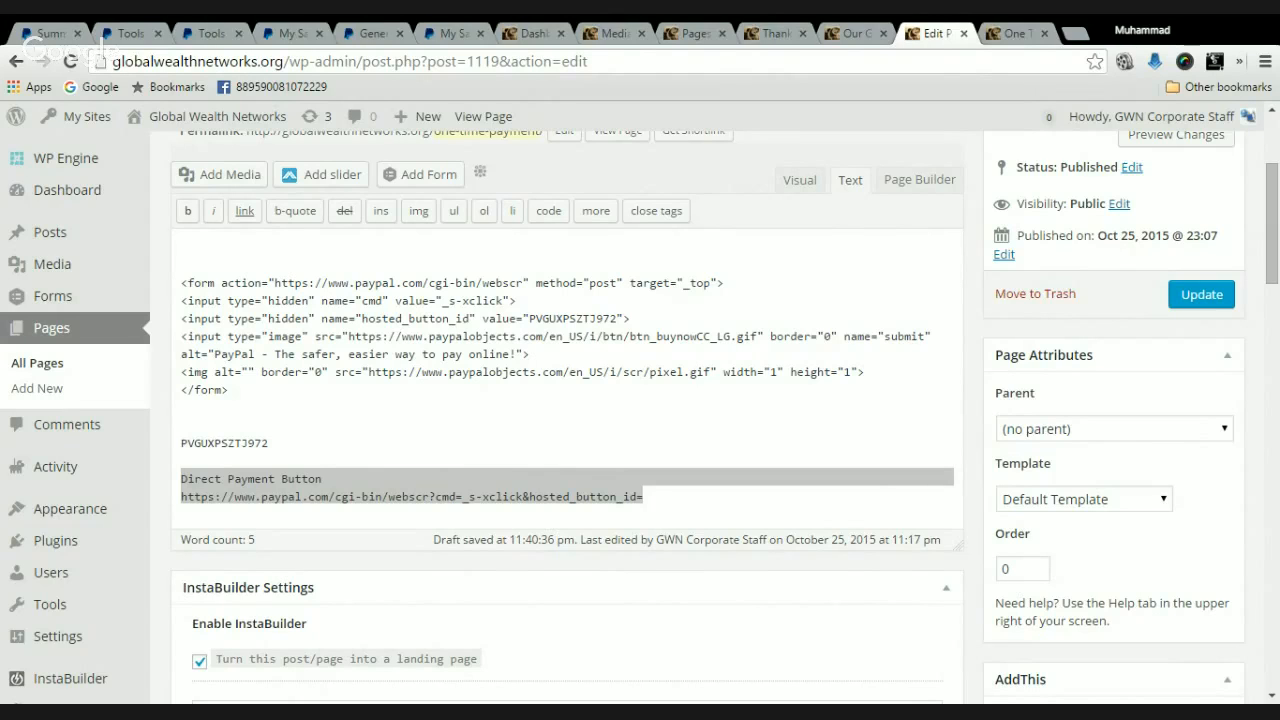
{"action": "left_click", "coordinate": [1143, 31]}
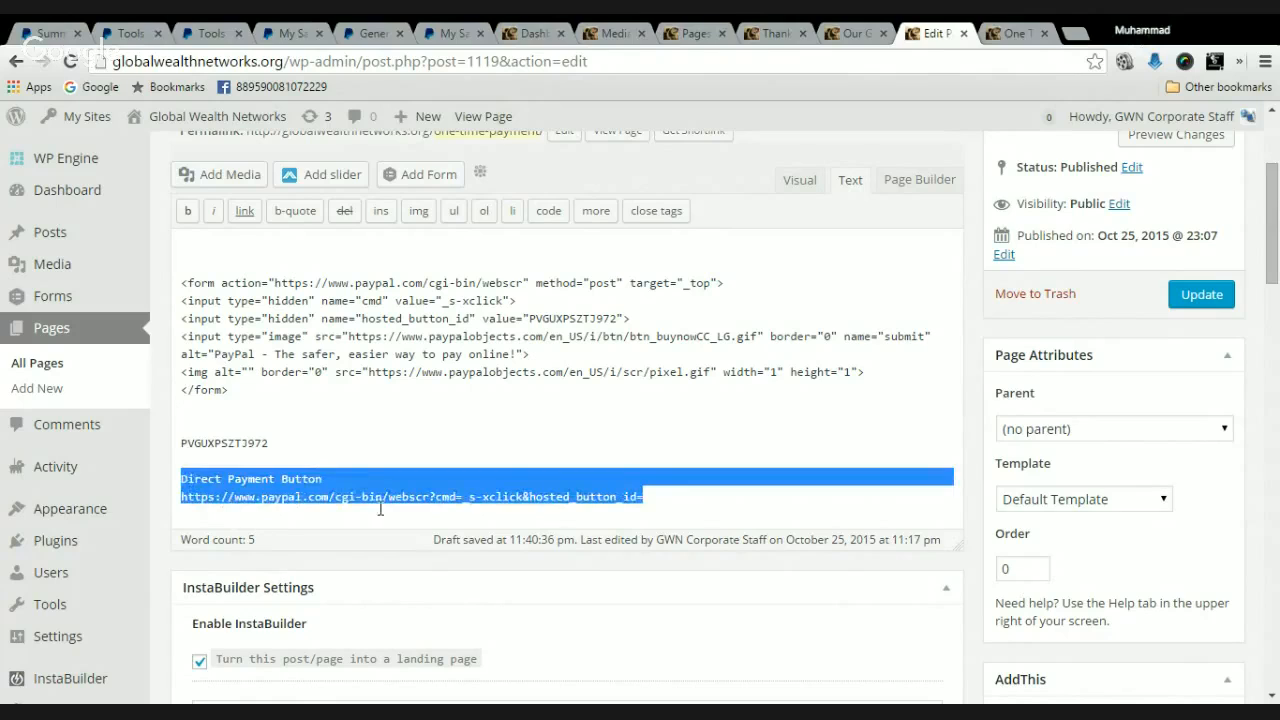
{"action": "left_click", "coordinate": [513, 427]}
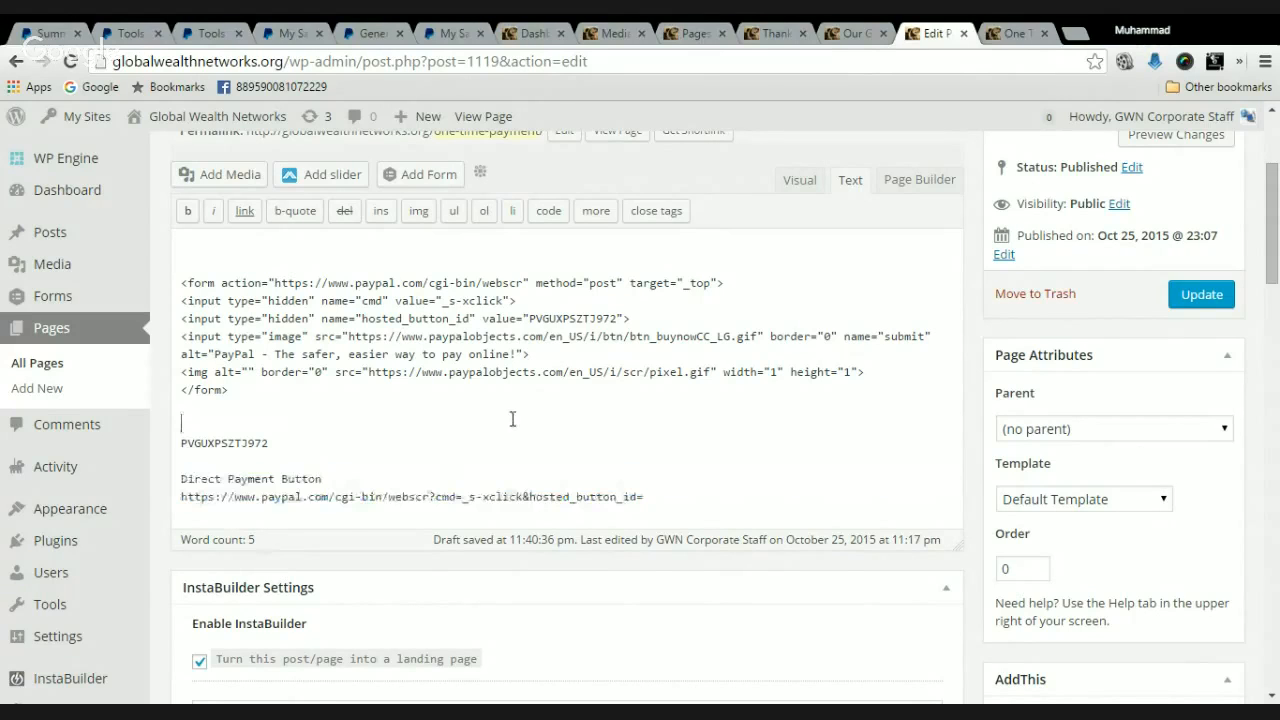
Append the hosted button ID to the end of the direct payment link and copy the complete link
{"action": "left_click_drag", "start_coordinate": [272, 443], "coordinate": [181, 446]}
{"action": "key", "text": "ctrl+c"}
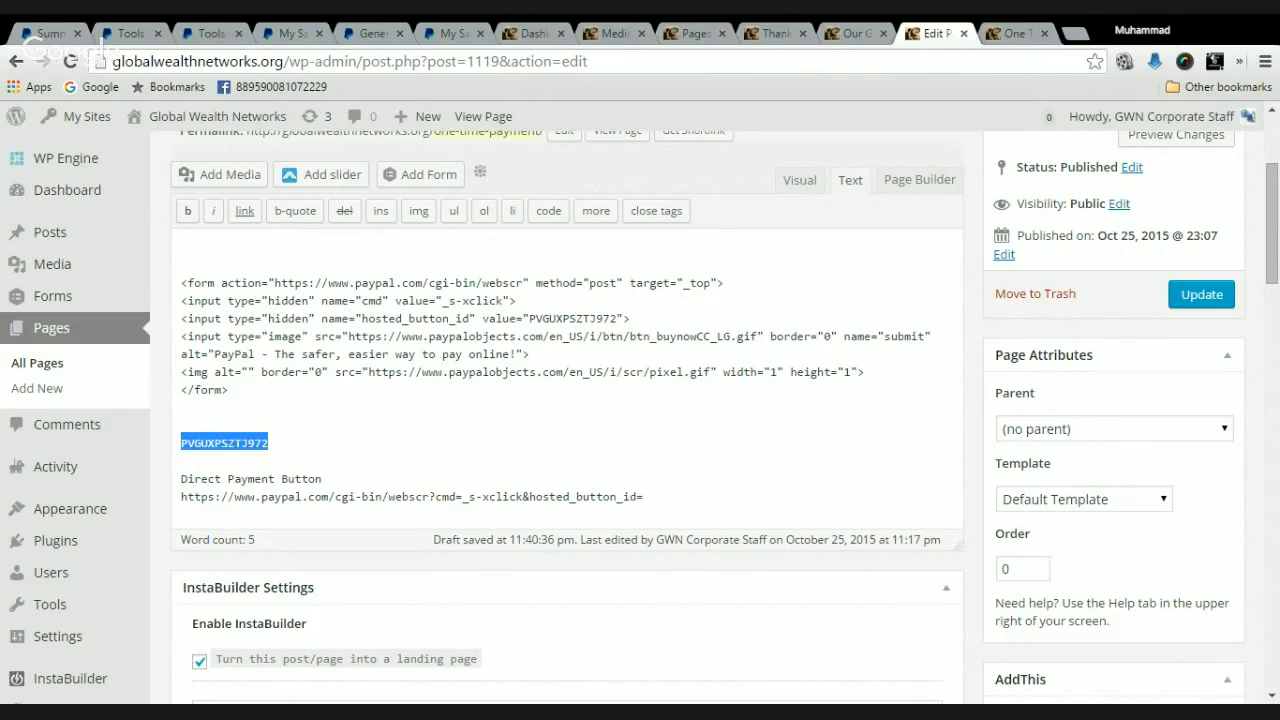
{"action": "left_click", "coordinate": [646, 497]}
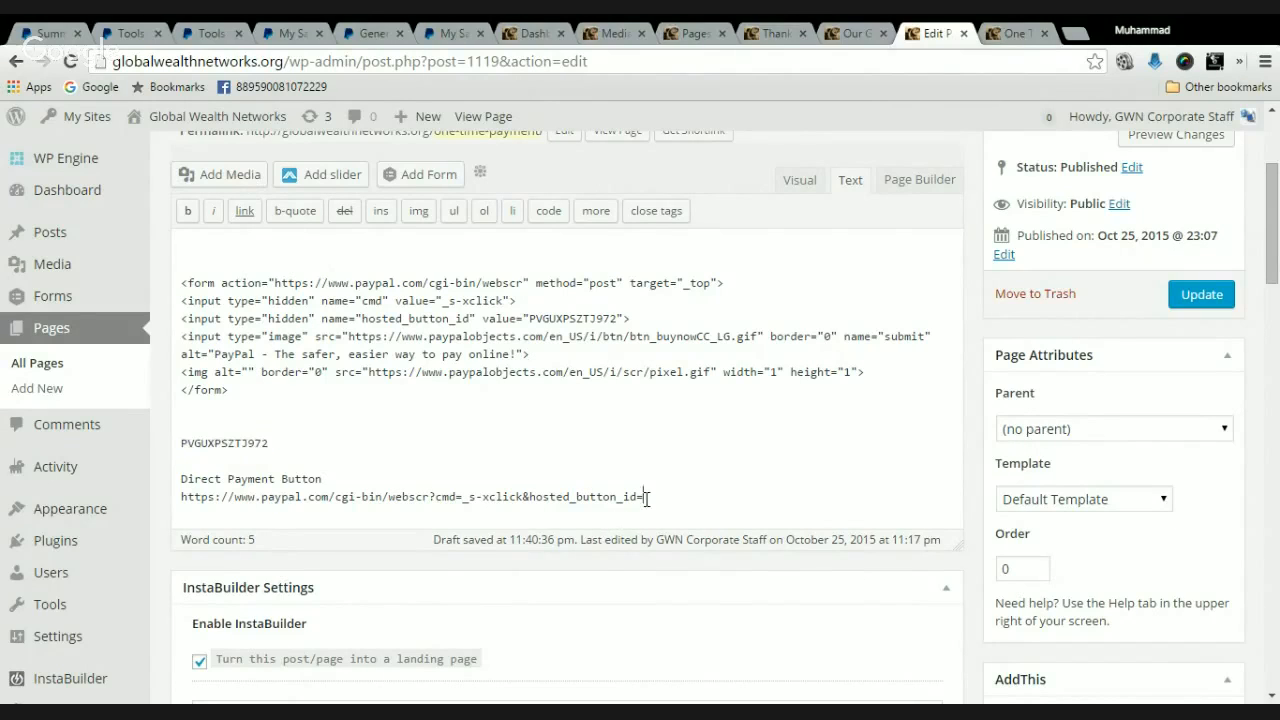
{"action": "key", "text": "ctrl+v"}
{"action": "left_click_drag", "start_coordinate": [745, 496], "coordinate": [181, 513]}
{"action": "key", "text": "ctrl+c"}
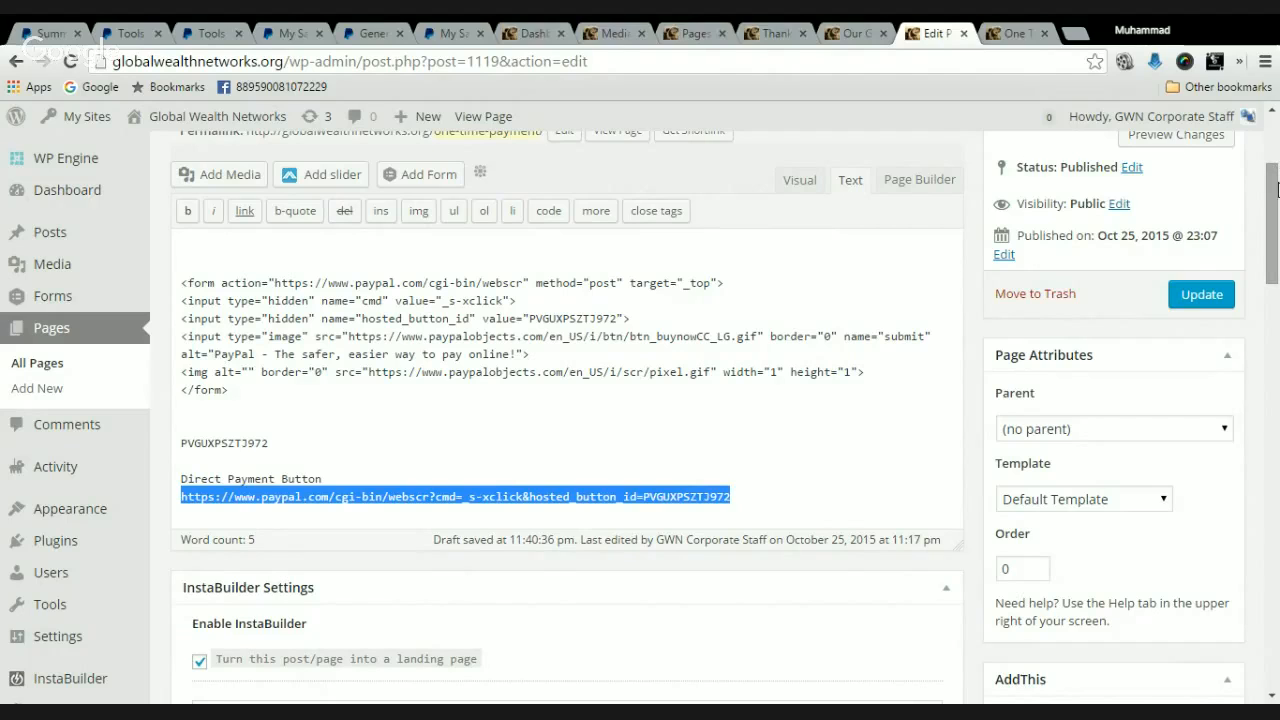
Open the image details of the PayPal payment image in the InstaBuilder main headline editor
{"action": "left_click_drag", "start_coordinate": [1276, 197], "coordinate": [1276, 201]}
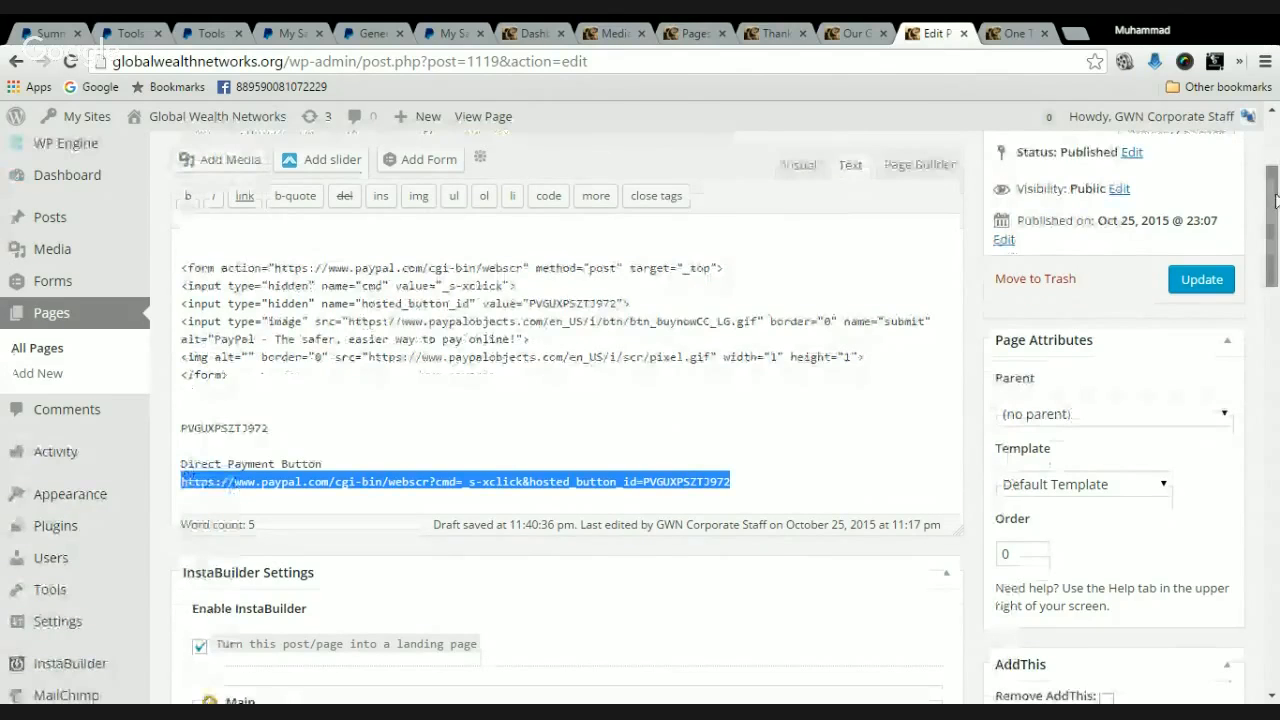
{"action": "left_click_drag", "start_coordinate": [1276, 200], "coordinate": [1272, 470]}
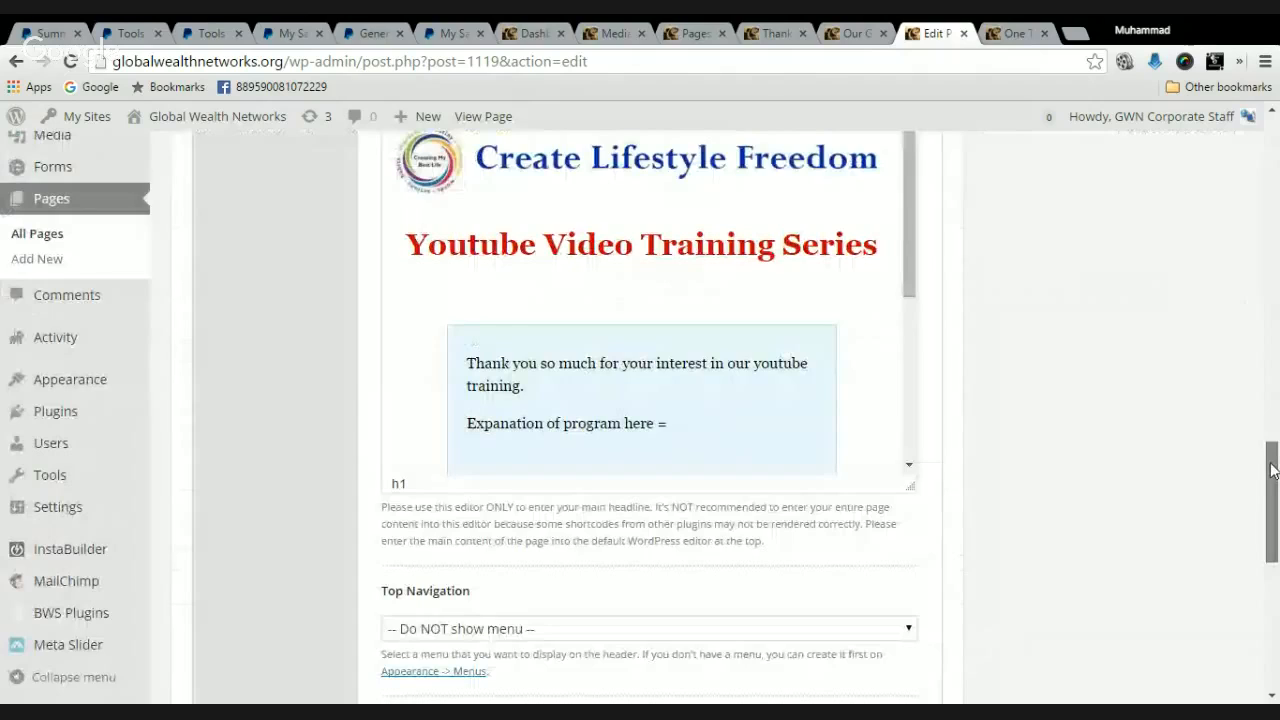
{"action": "left_click_drag", "start_coordinate": [1272, 470], "coordinate": [1272, 408]}
{"action": "left_click_drag", "start_coordinate": [908, 508], "coordinate": [902, 655]}
{"action": "left_click_drag", "start_coordinate": [1270, 447], "coordinate": [1267, 497]}
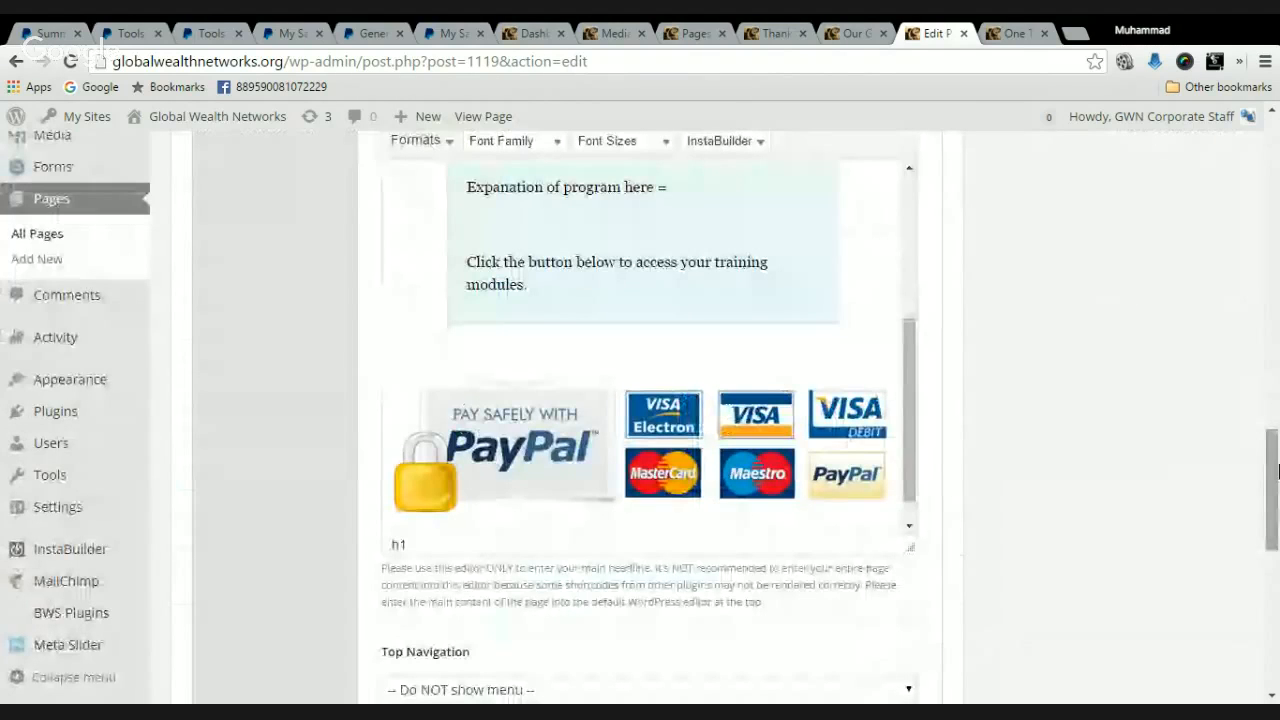
{"action": "mouse_move", "coordinate": [1276, 470]}
{"action": "left_mouse_down"}
{"action": "mouse_move", "coordinate": [1276, 372]}
{"action": "mouse_move", "coordinate": [1274, 470]}
{"action": "left_mouse_up"}
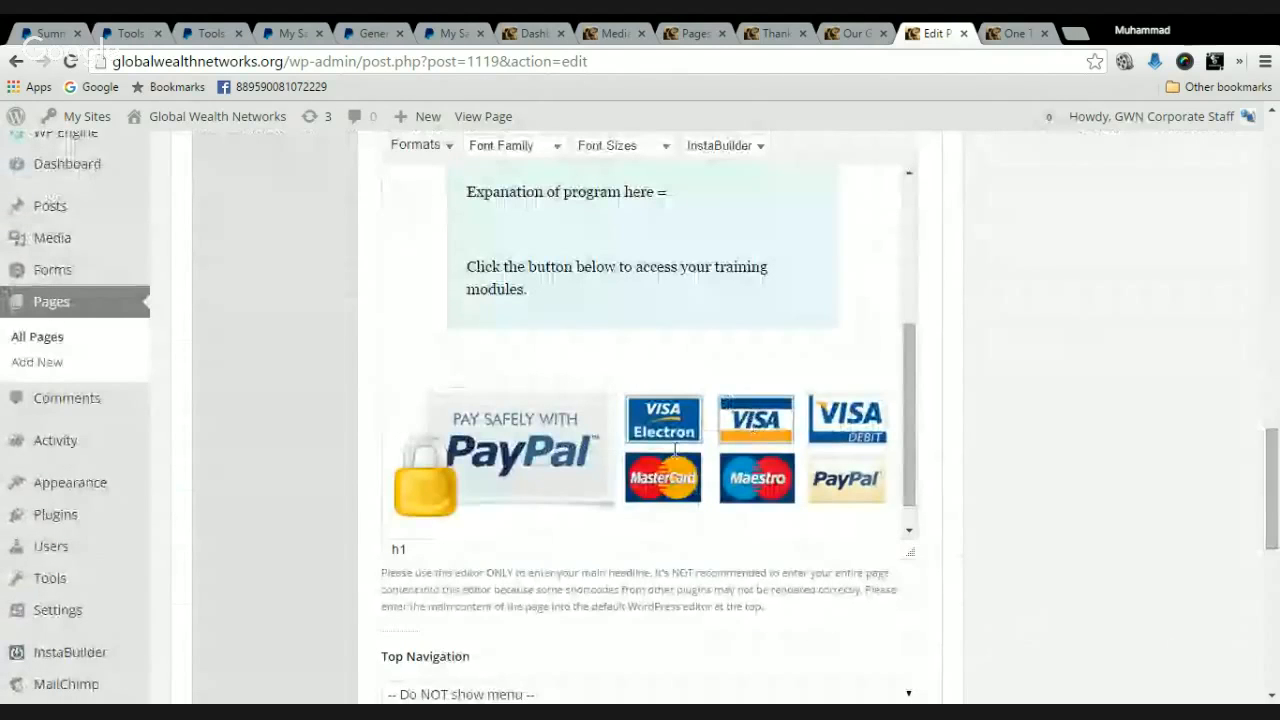
{"action": "left_click", "coordinate": [680, 448]}
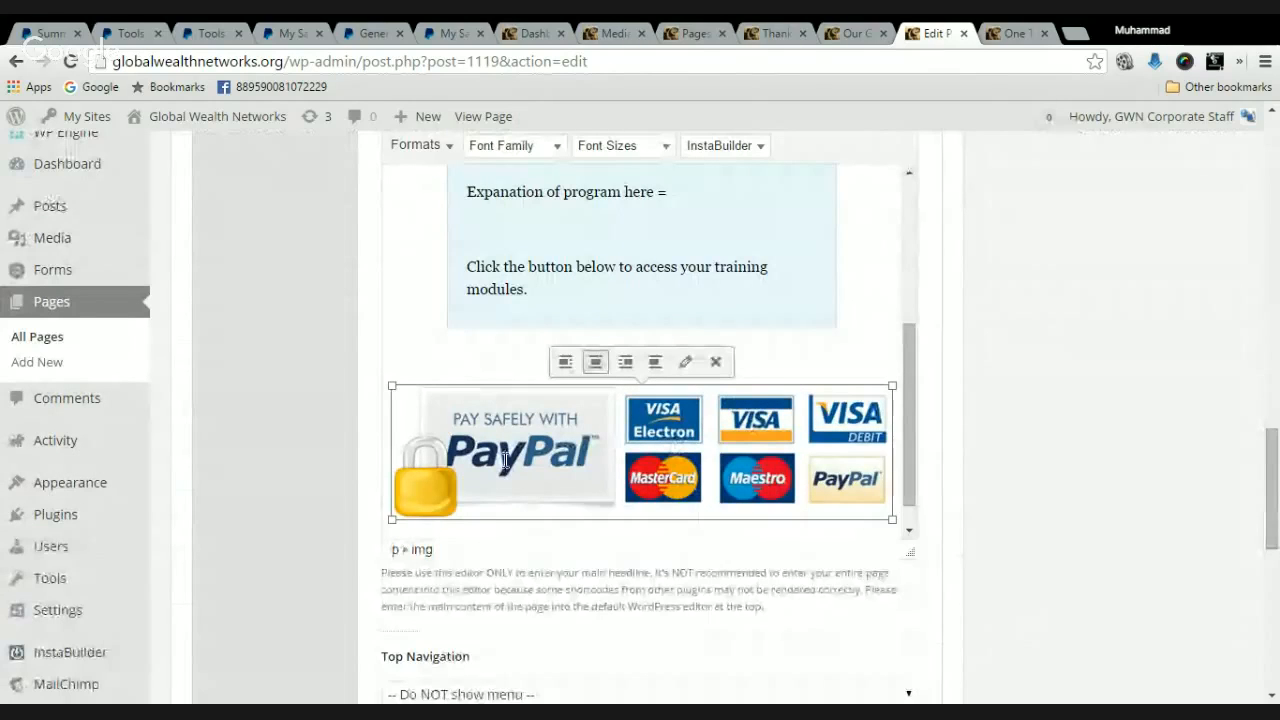
{"action": "left_click", "coordinate": [685, 368]}
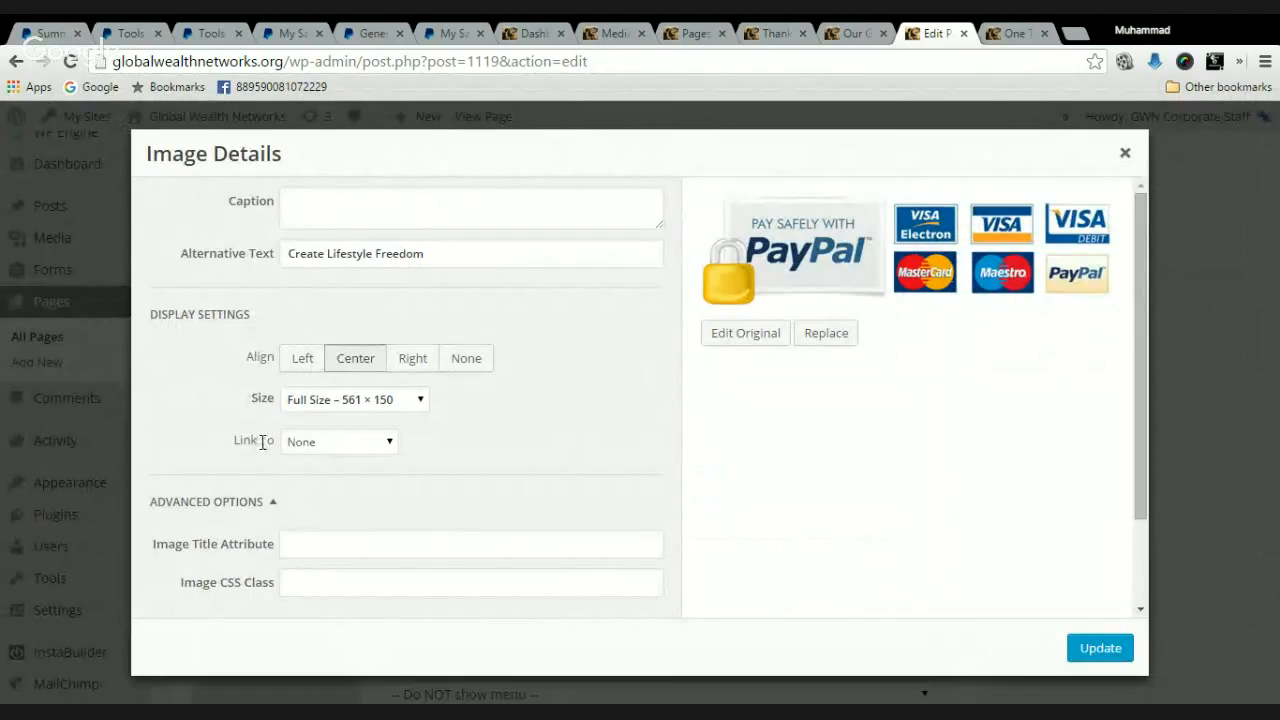
Link the PayPal image to a custom URL using the copied direct payment link, and apply the image change
{"action": "left_click", "coordinate": [389, 446]}
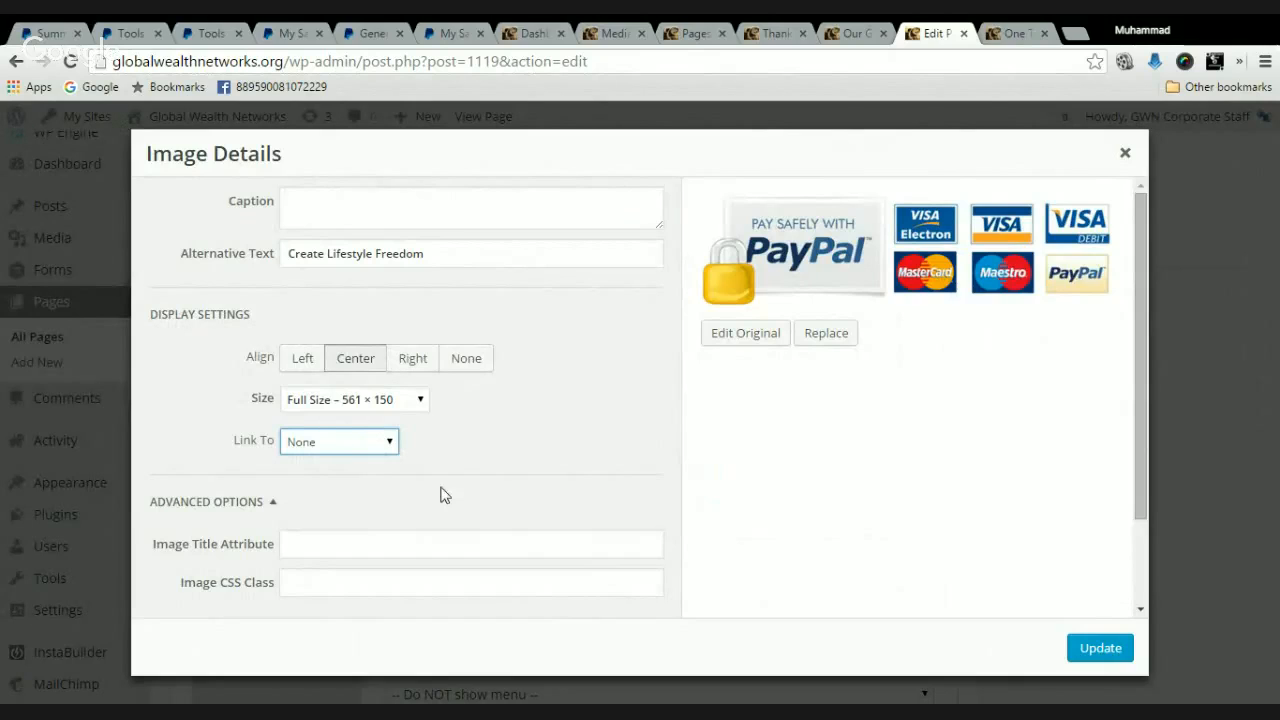
{"action": "left_click", "coordinate": [371, 500]}
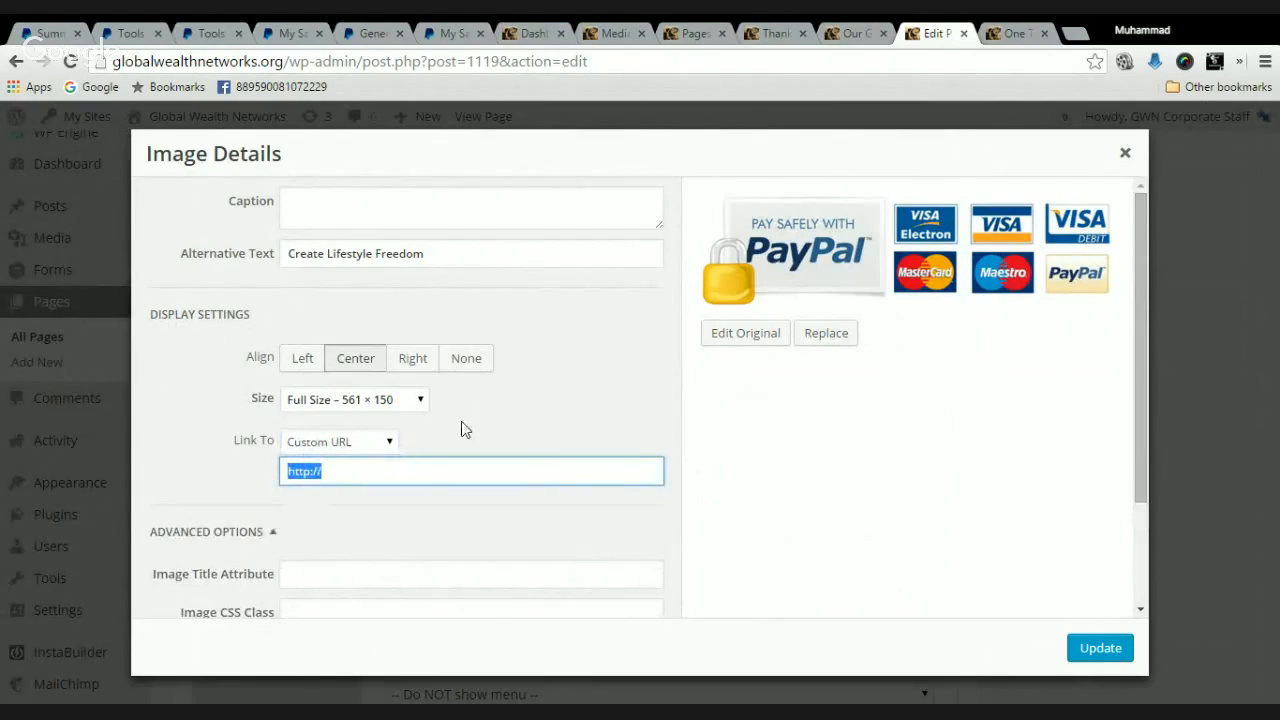
{"action": "key", "text": "BackSpace"}
{"action": "key", "text": "ctrl+v"}
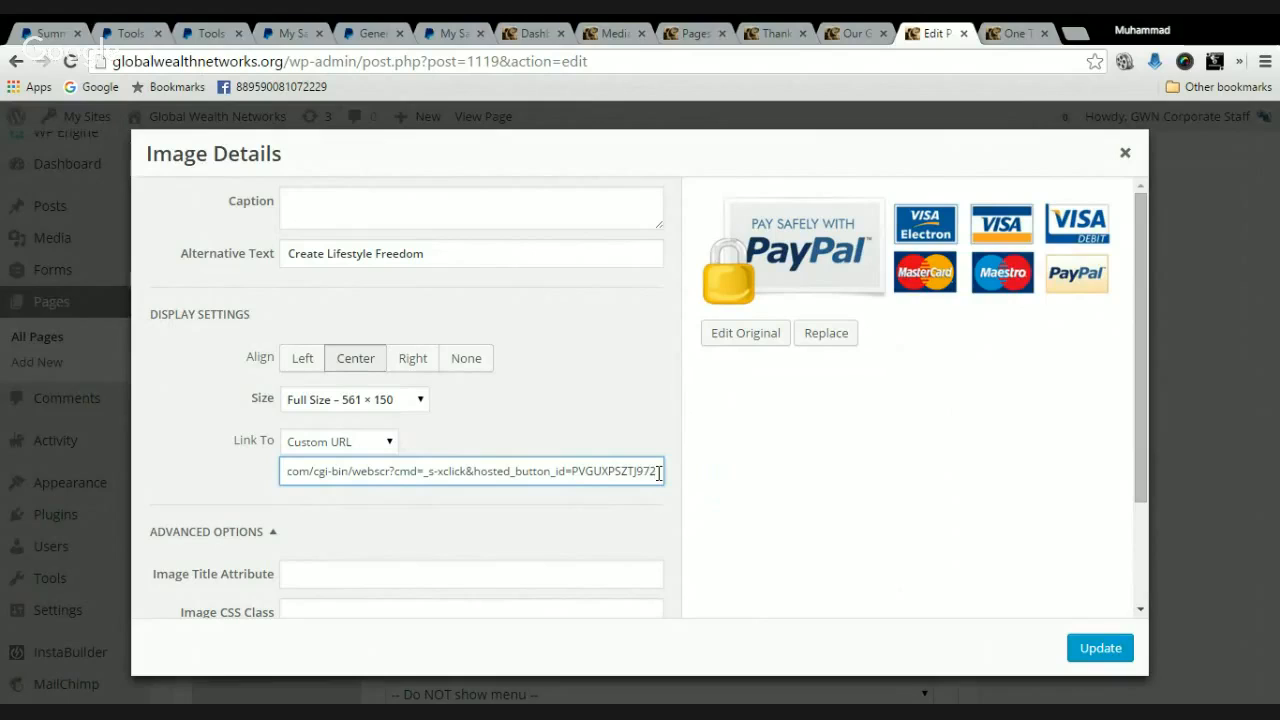
{"action": "left_click", "coordinate": [1086, 650]}
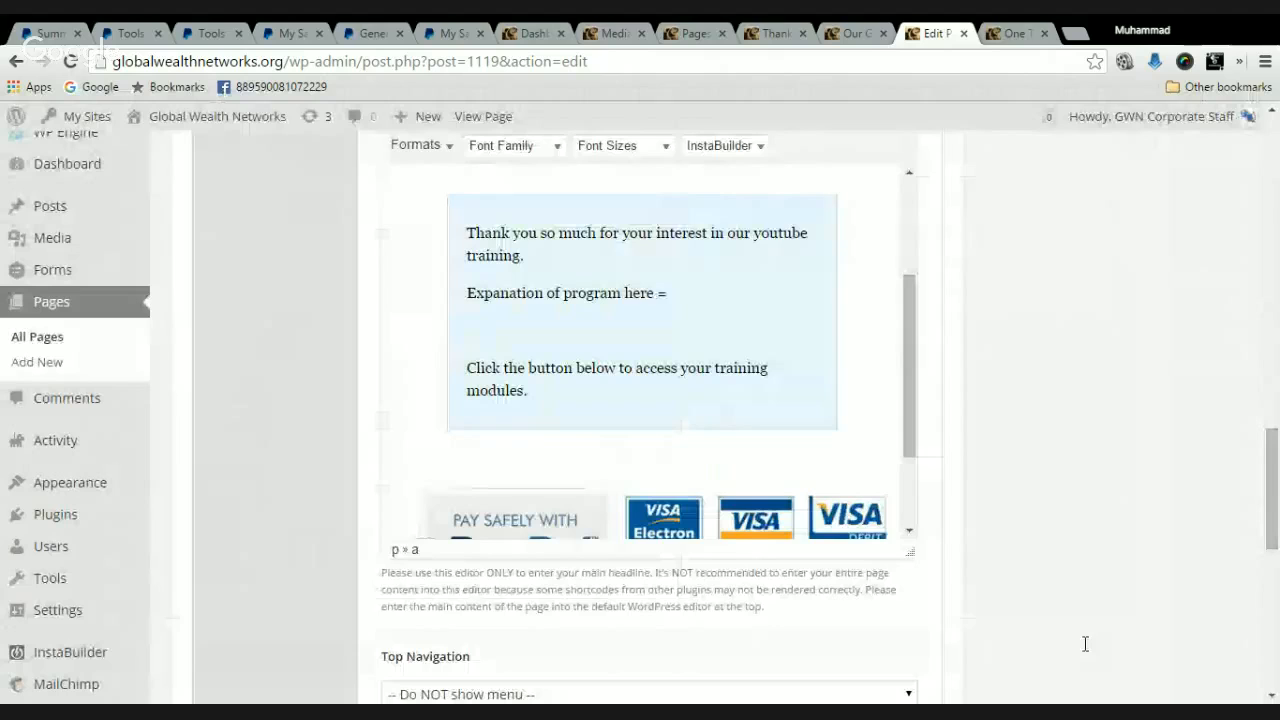
Save the One Time Payment page and reload its live version down to the PayPal image and Buy Now button
{"action": "left_click_drag", "start_coordinate": [1272, 505], "coordinate": [1273, 309]}
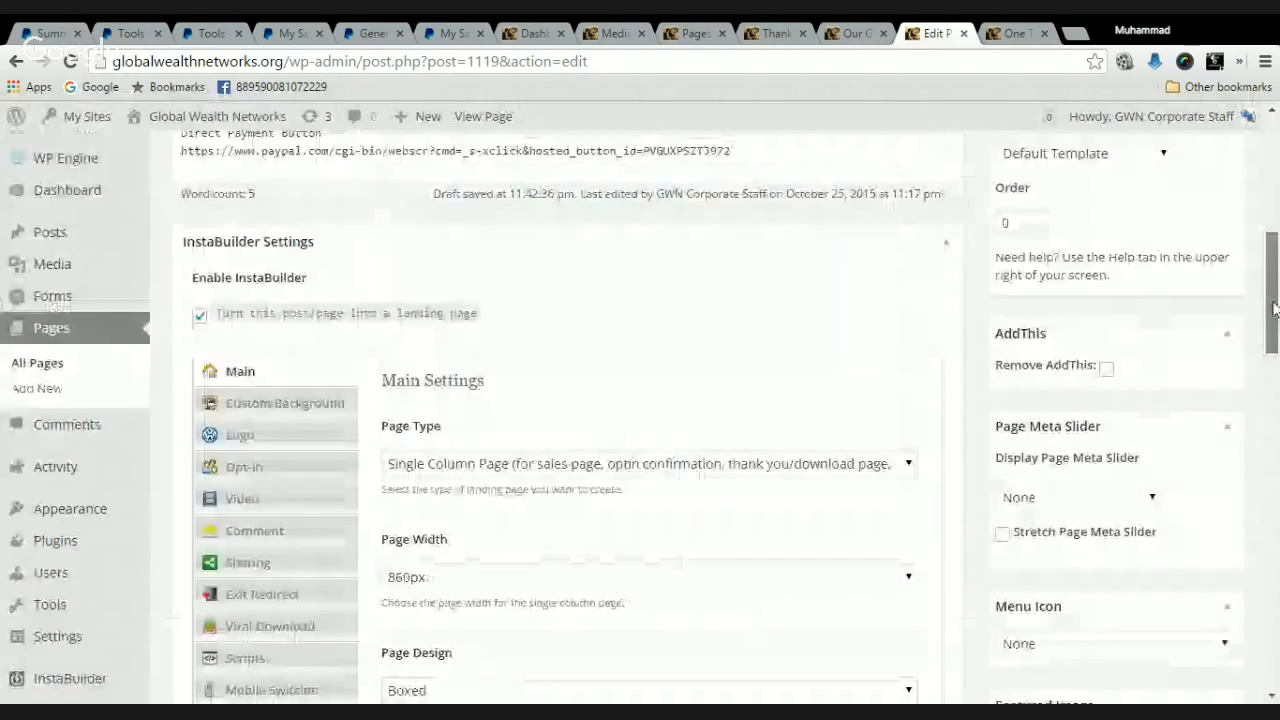
{"action": "scroll", "coordinate": [1203, 191], "scroll_direction": "up", "scroll_amount": 2}
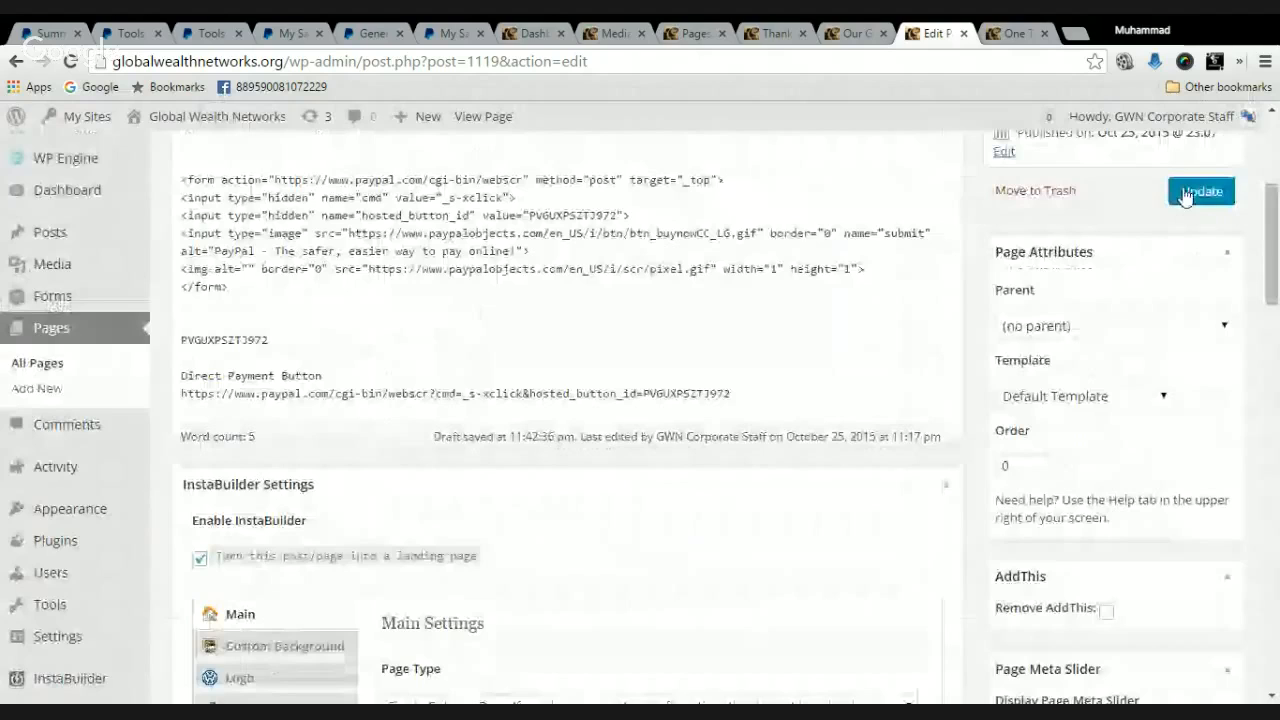
{"action": "left_click", "coordinate": [1184, 193]}
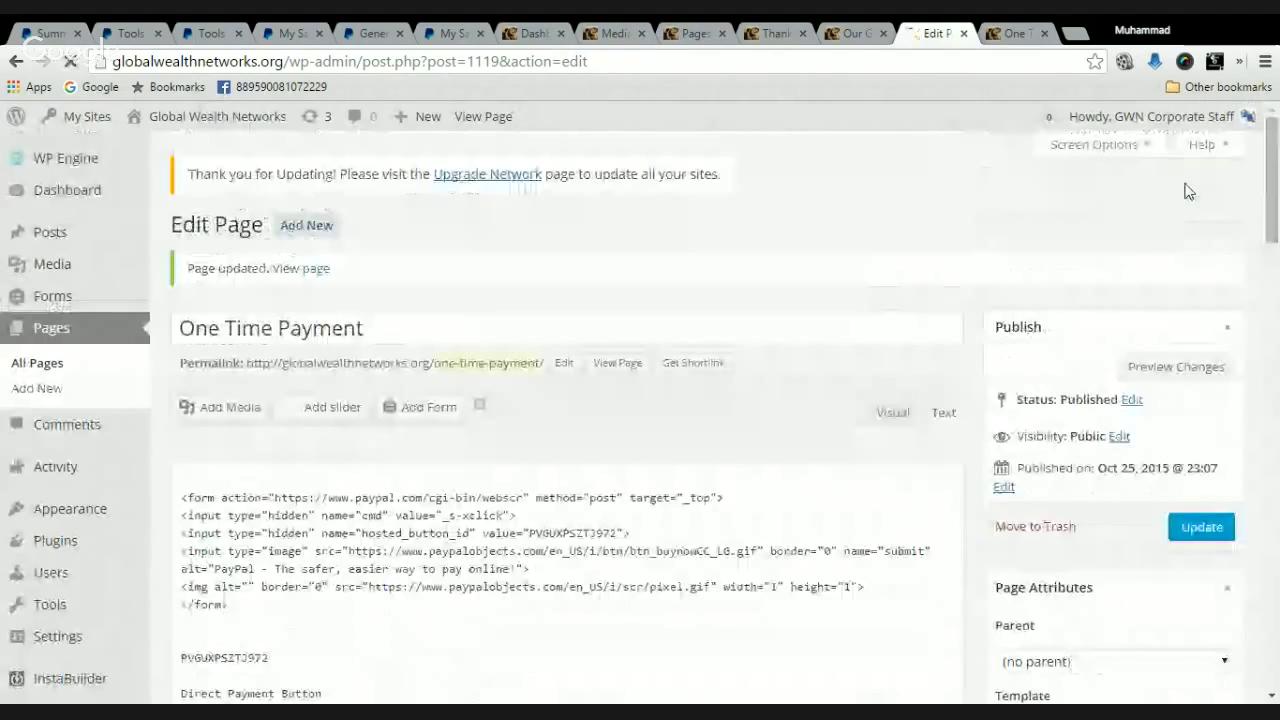
{"action": "left_click", "coordinate": [1008, 35]}
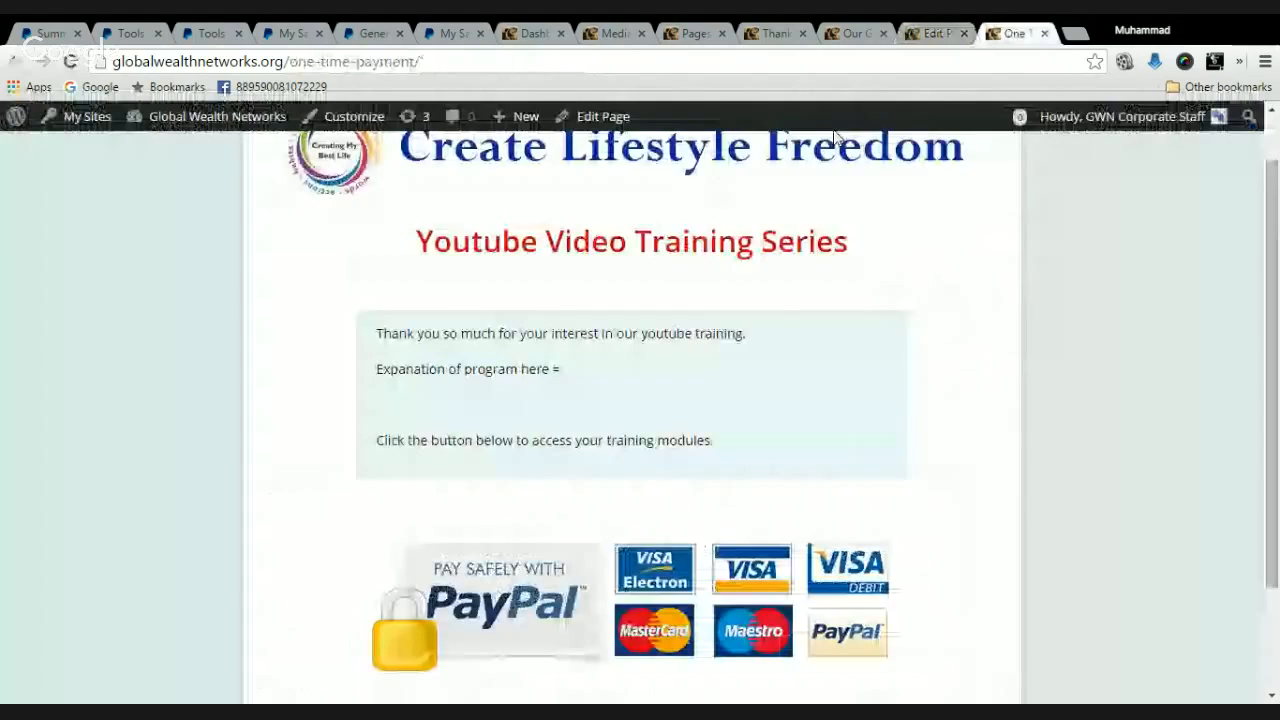
{"action": "key", "text": "F5"}
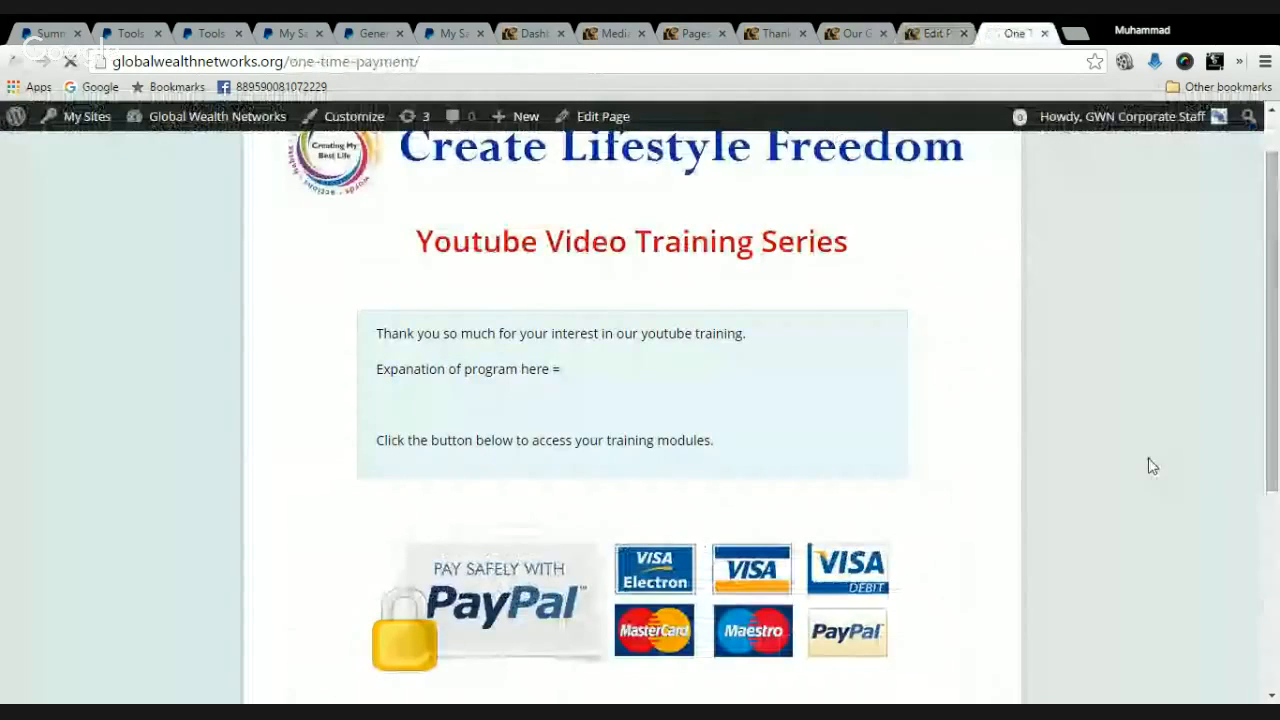
{"action": "left_click_drag", "start_coordinate": [1276, 385], "coordinate": [1275, 446]}
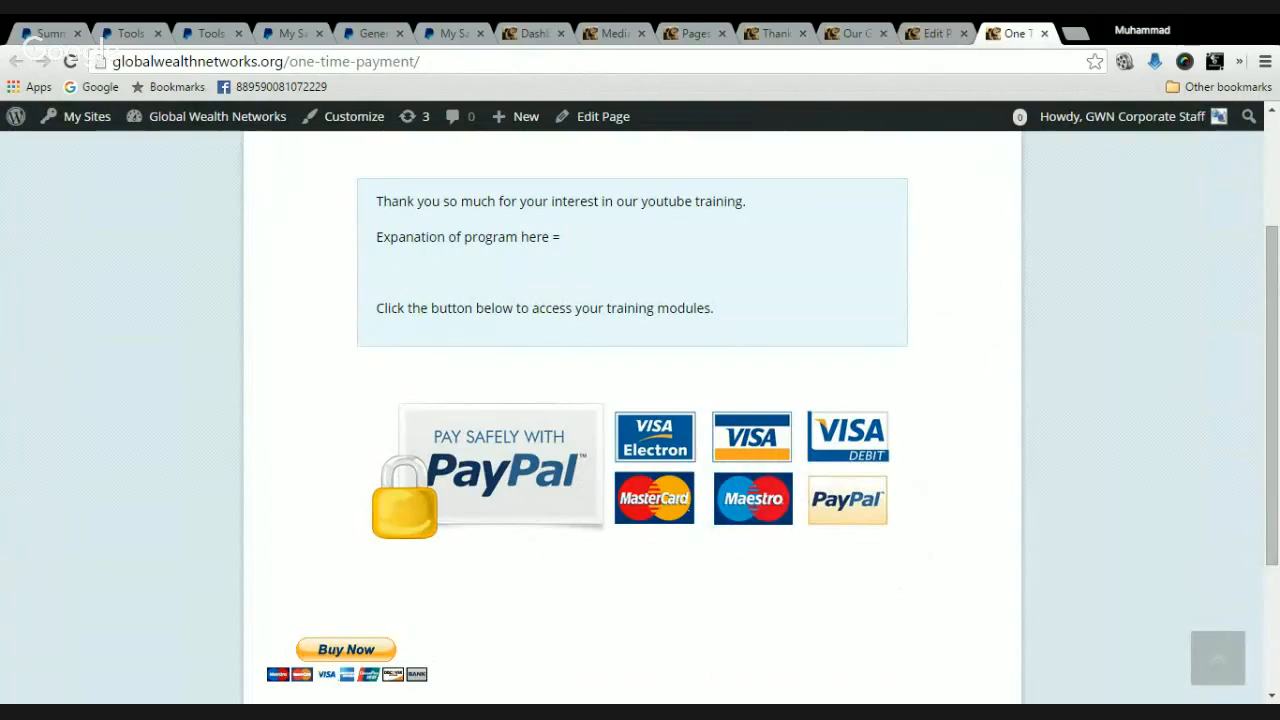
Test the PayPal image's link by opening it in a new tab, check the checkout page, and close that tab
{"action": "left_click", "coordinate": [632, 470], "text": "ctrl"}
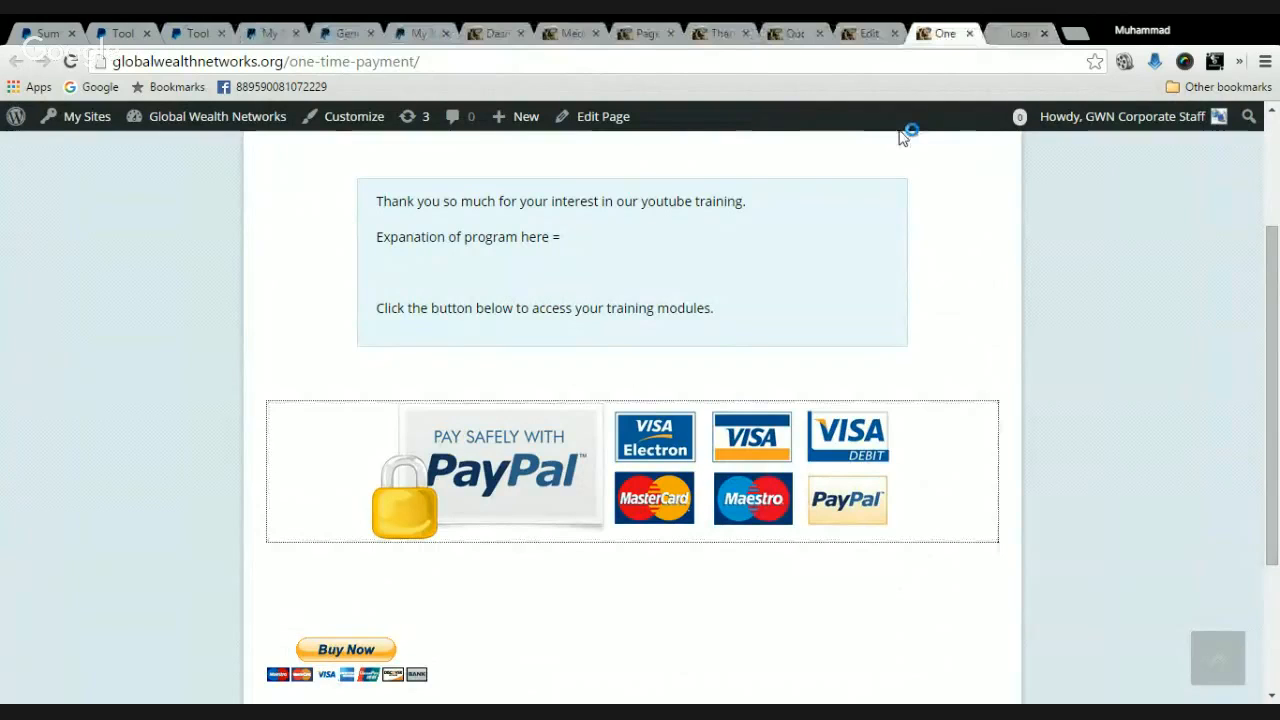
{"action": "left_click", "coordinate": [1017, 34]}
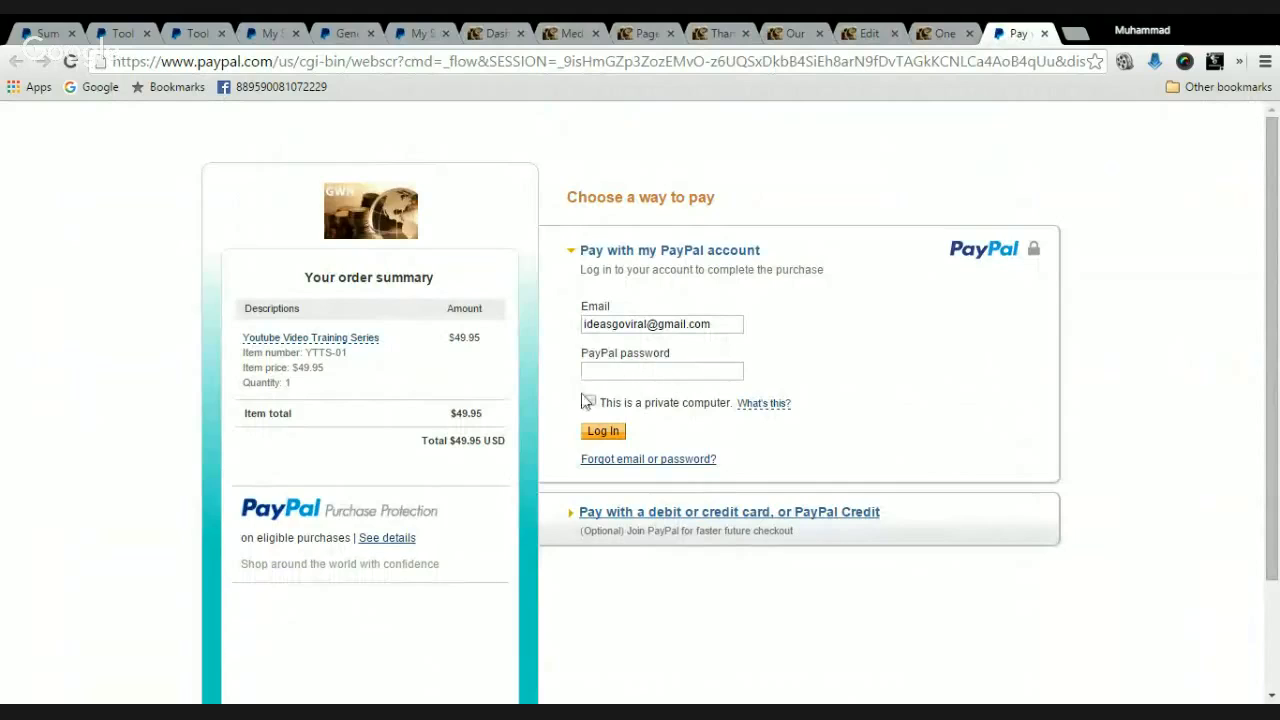
{"action": "mouse_move", "coordinate": [770, 403]}
{"action": "left_click", "coordinate": [1045, 33]}
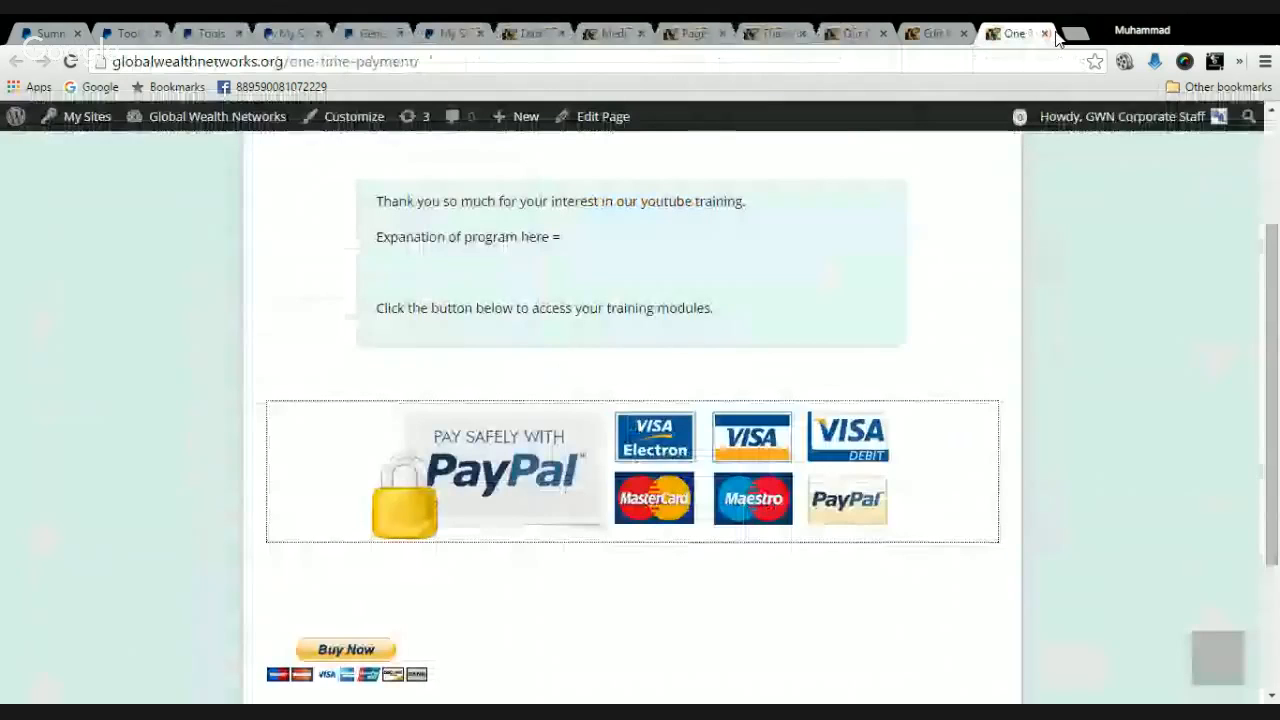
Close the surplus PayPal tabs, leaving only the last saved buttons page open
{"action": "left_click", "coordinate": [157, 34]}
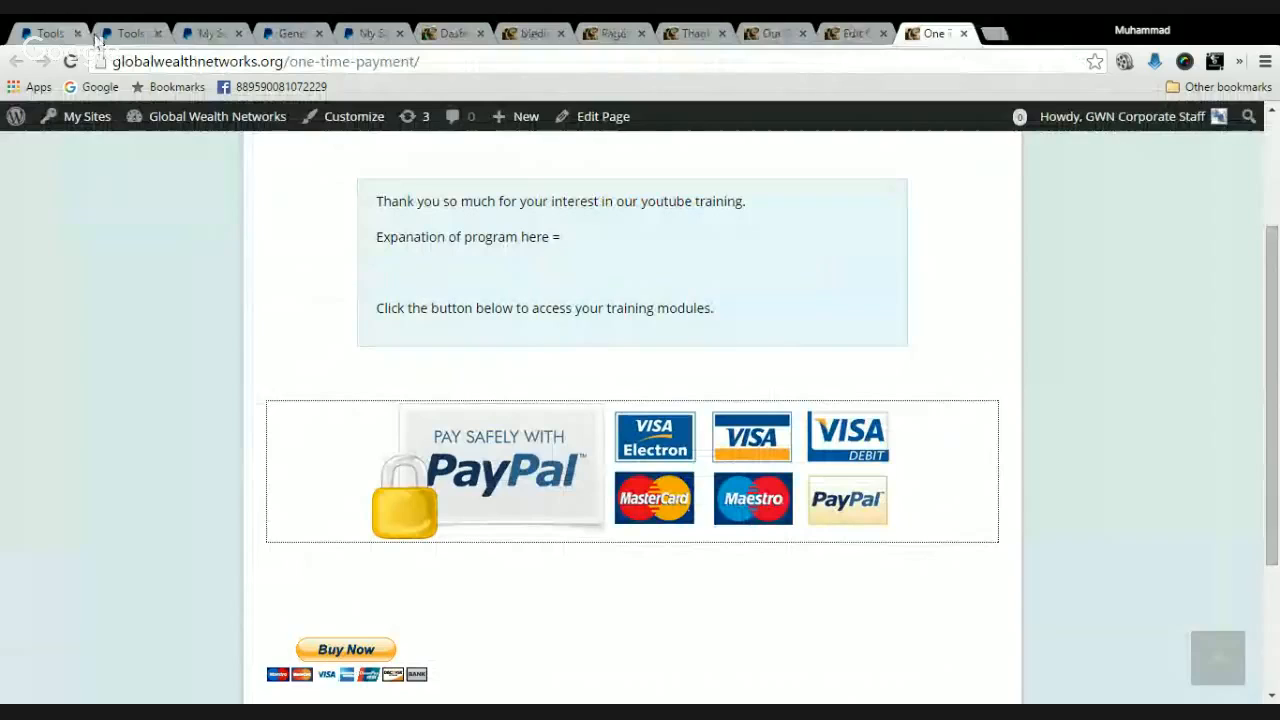
{"action": "left_click", "coordinate": [78, 34]}
{"action": "left_click", "coordinate": [78, 34]}
{"action": "left_click", "coordinate": [78, 34]}
{"action": "left_click", "coordinate": [78, 34]}
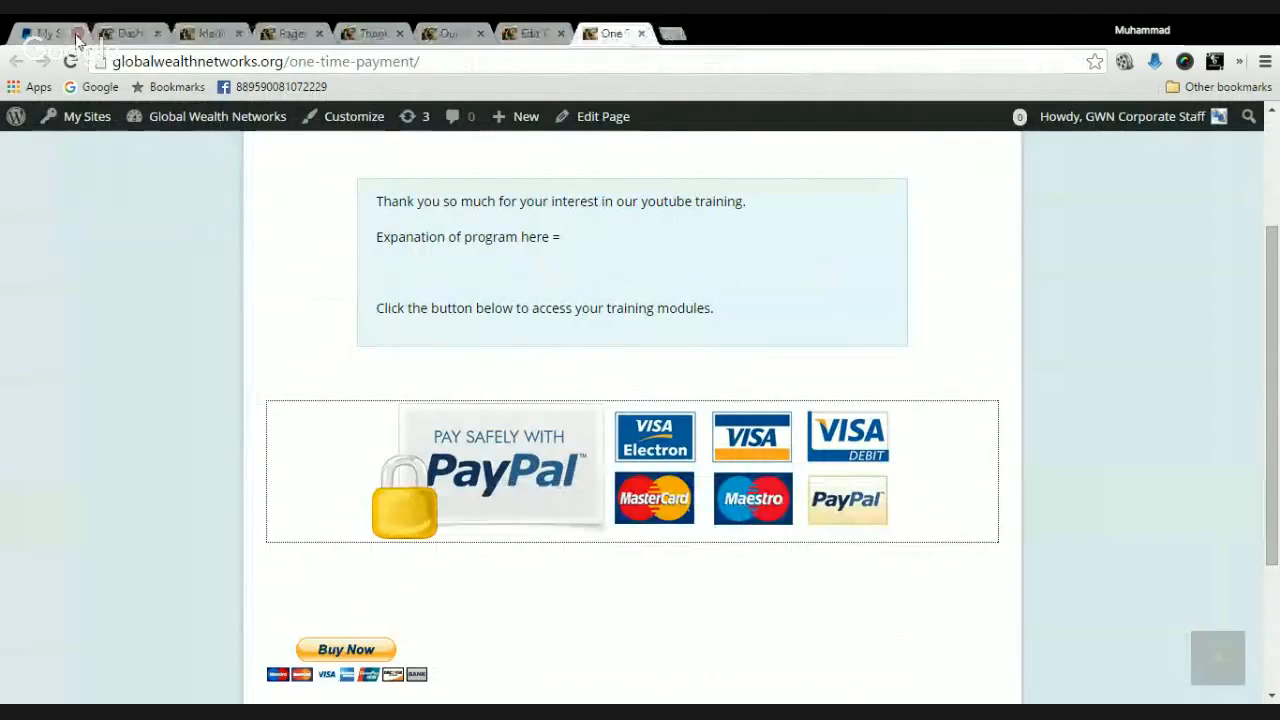
Log out of the PayPal account from the saved buttons page and close its tab
{"action": "left_click", "coordinate": [62, 36]}
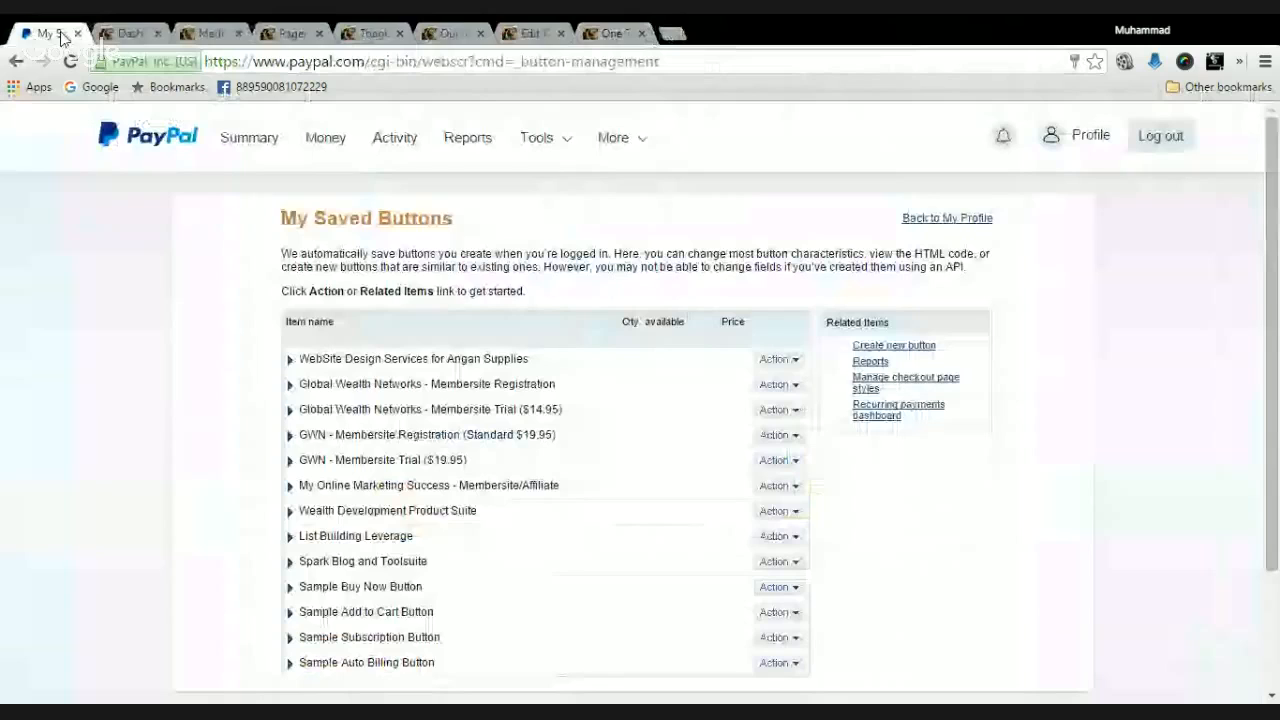
{"action": "left_click", "coordinate": [70, 61]}
{"action": "left_click_drag", "start_coordinate": [1062, 137], "coordinate": [1205, 196]}
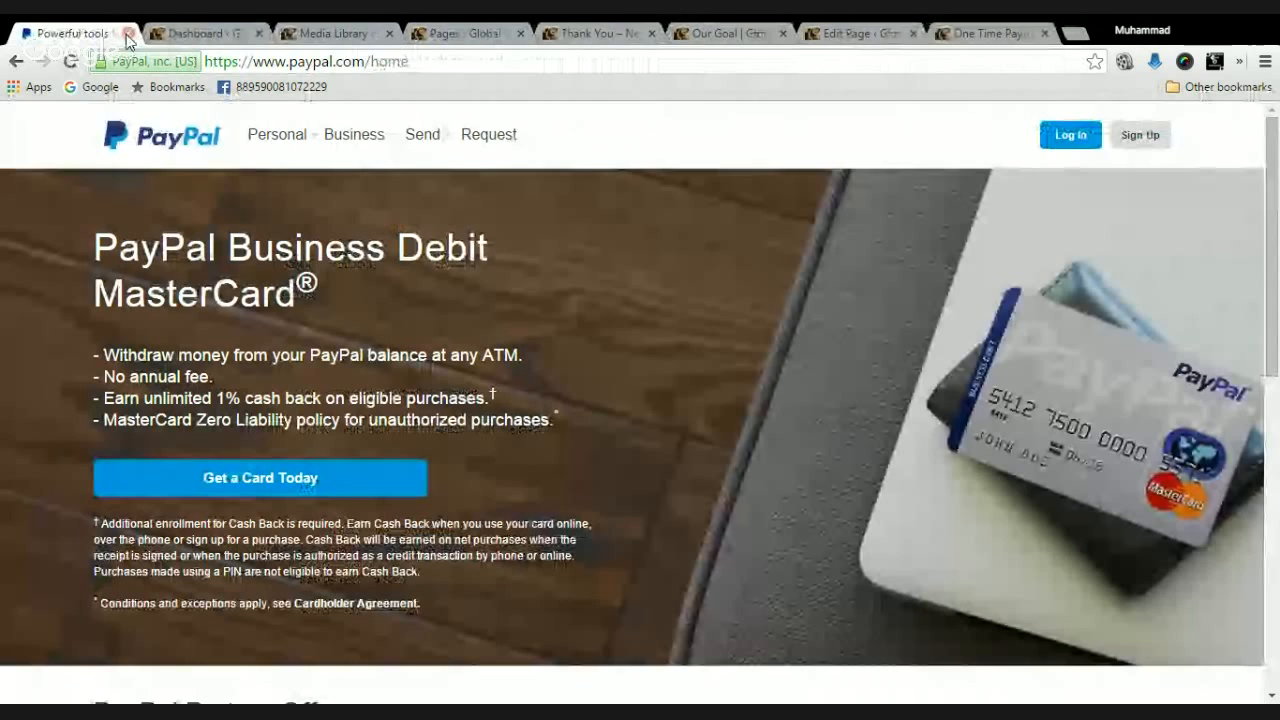
{"action": "left_click", "coordinate": [128, 34]}
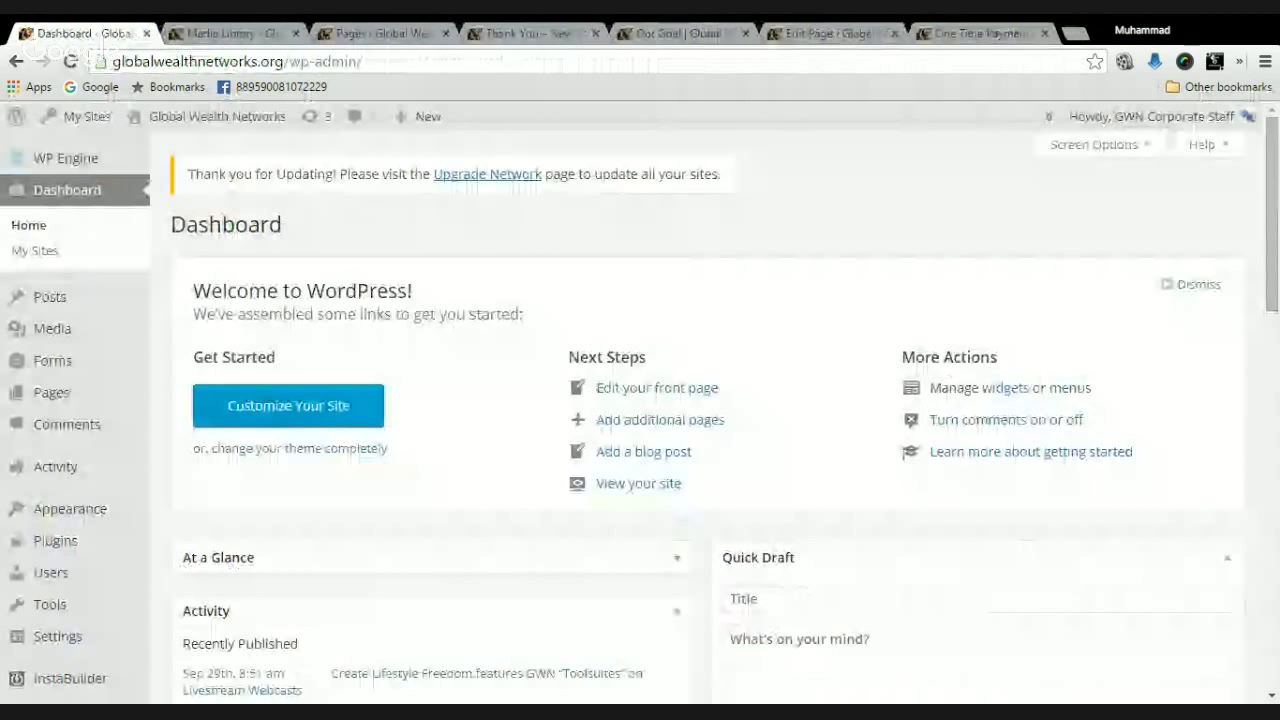